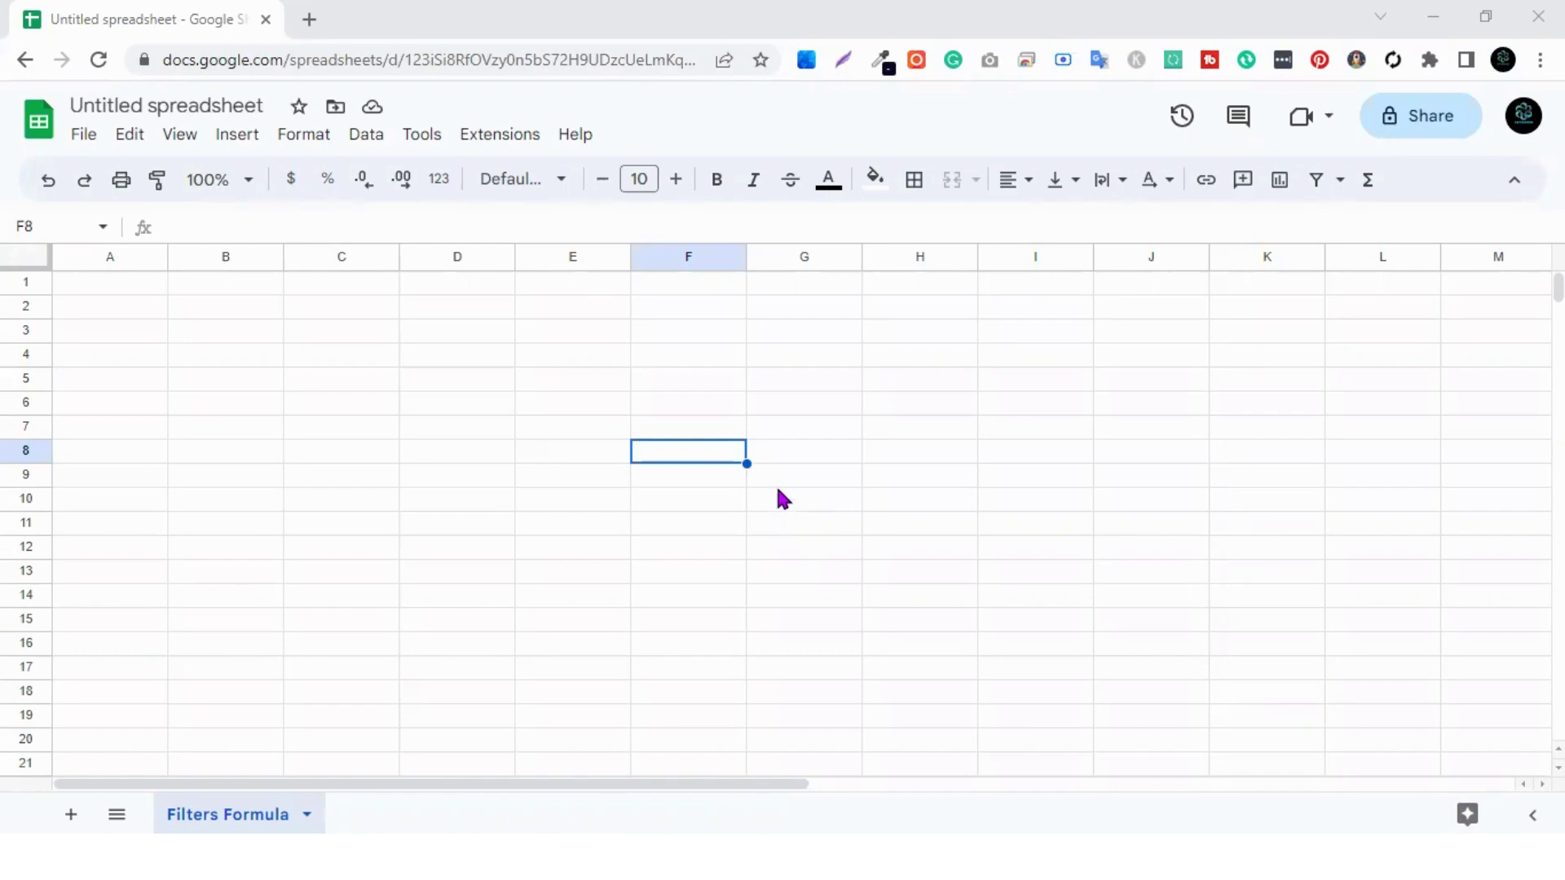
# Enter the letters A through H in cells D2 to D9, one letter per cell.
pyautogui.click(454, 308)
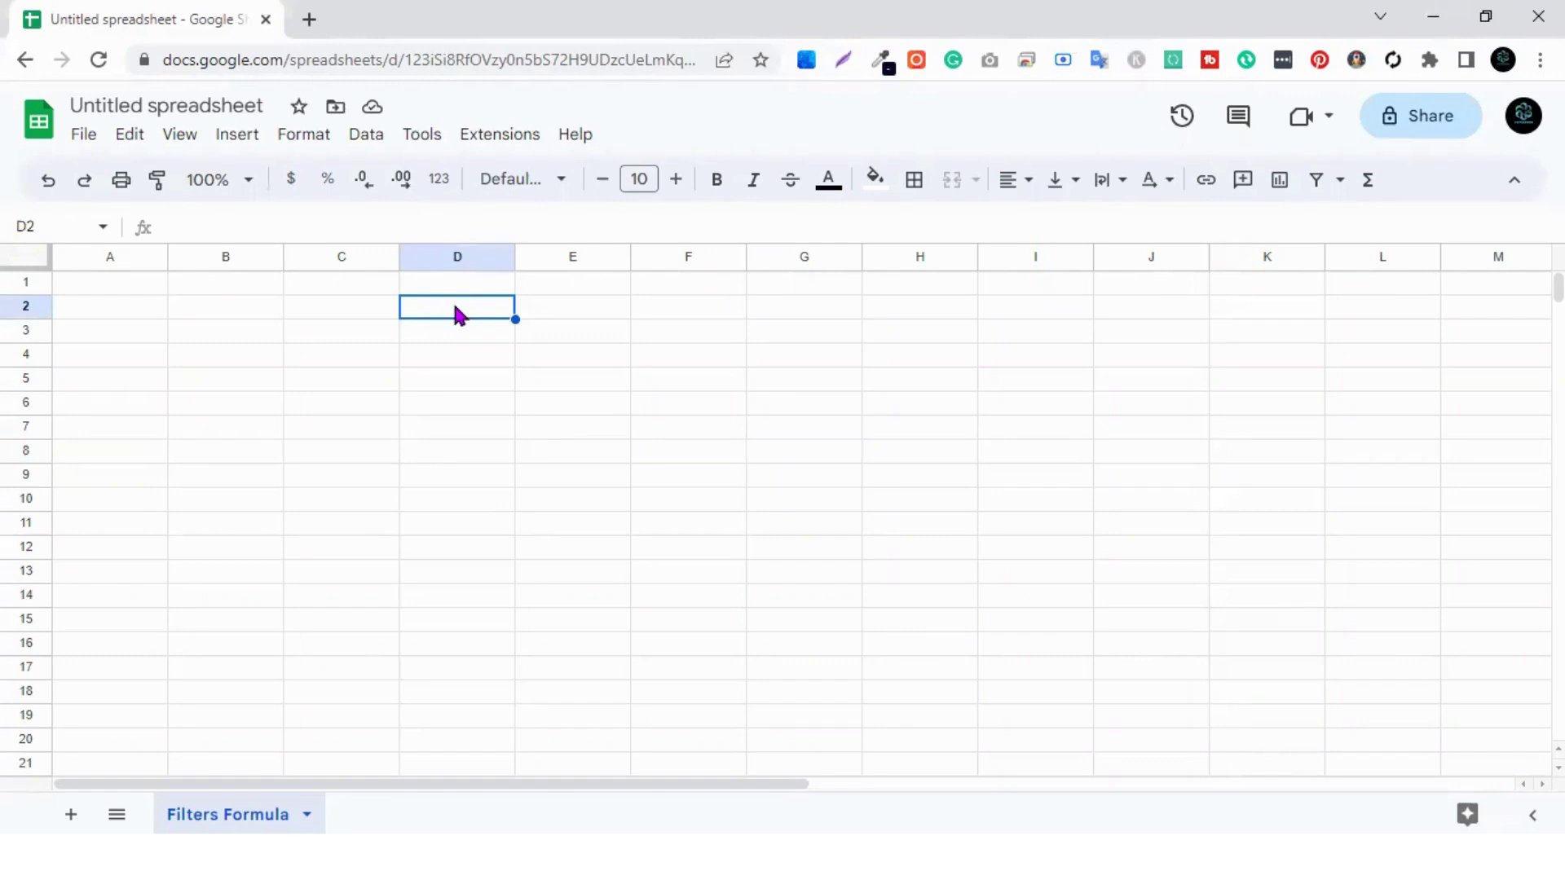
pyautogui.write('A')
pyautogui.press('Return')
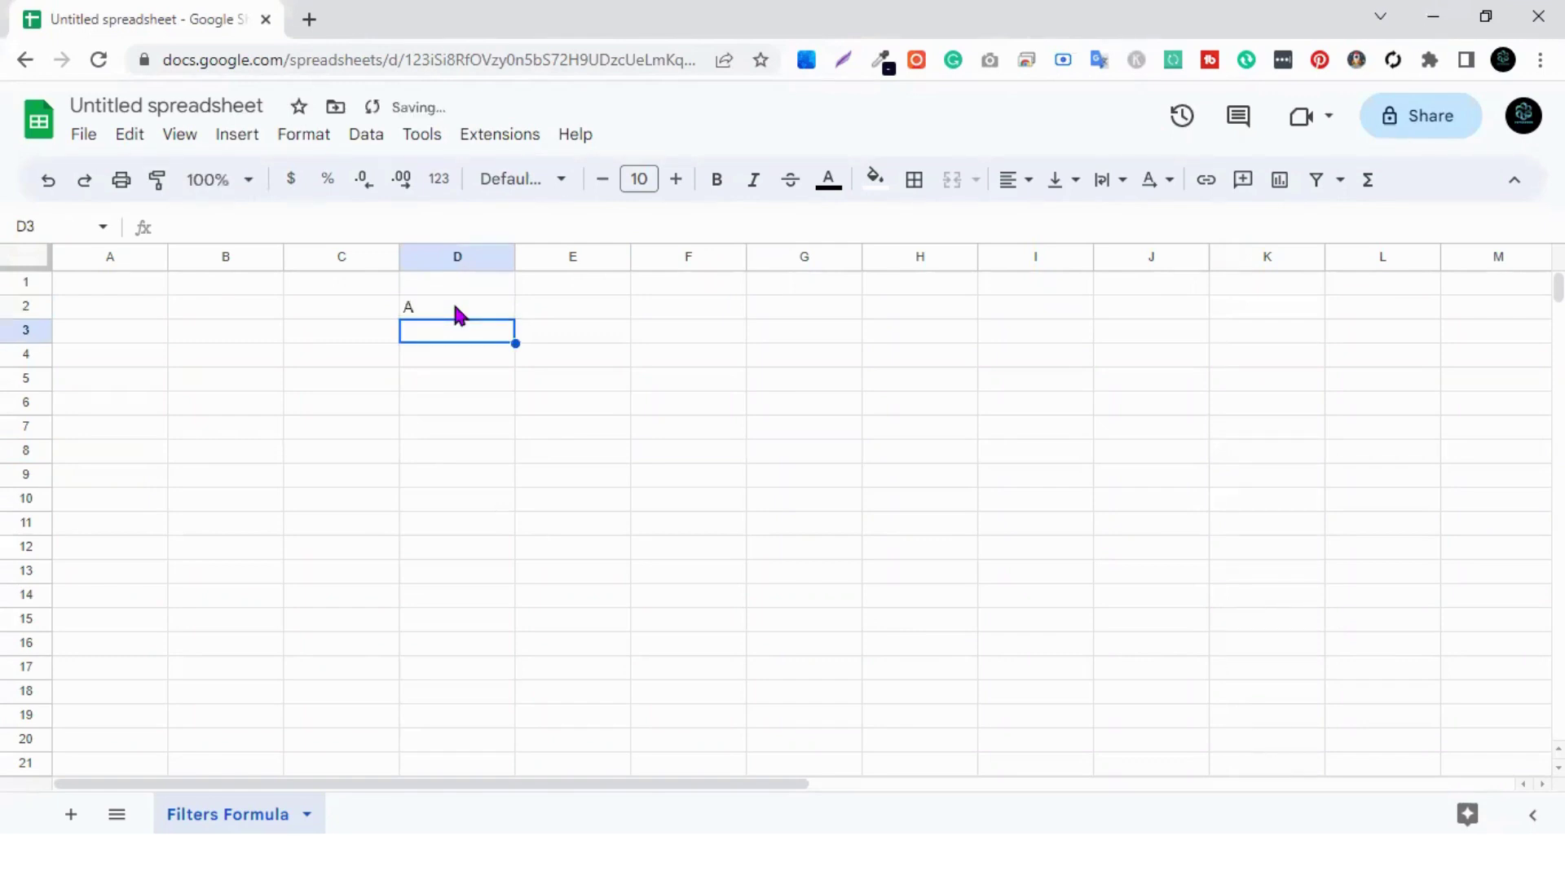
pyautogui.write('B')
pyautogui.press('Return')
pyautogui.write('C')
pyautogui.press('Return')
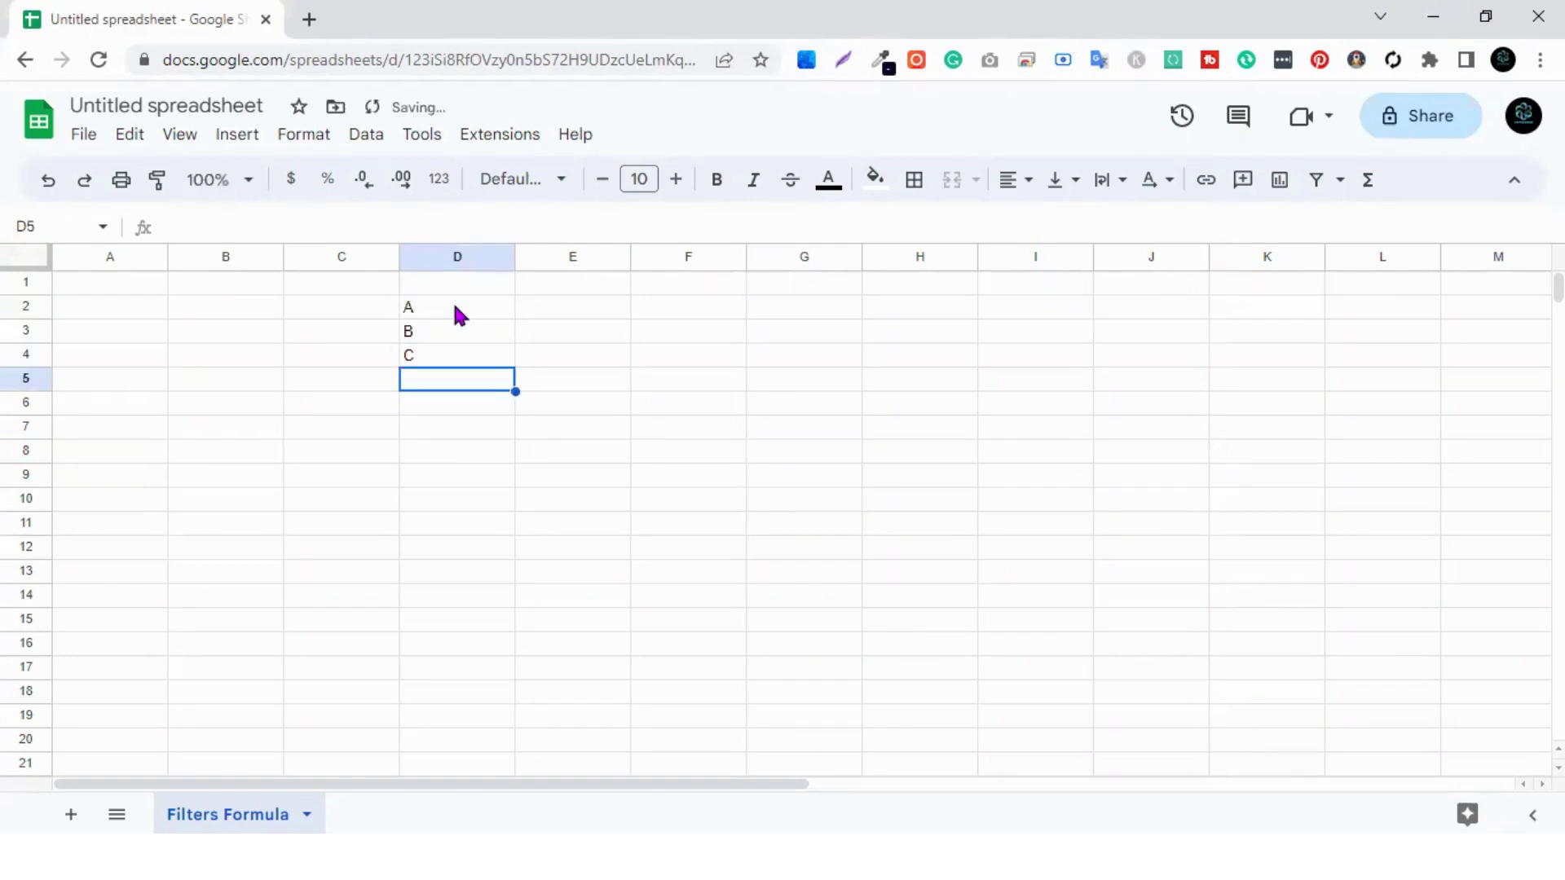
pyautogui.write('D')
pyautogui.press('Return')
pyautogui.write('E')
pyautogui.press('Return')
pyautogui.write('F')
pyautogui.press('Return')
pyautogui.write('G')
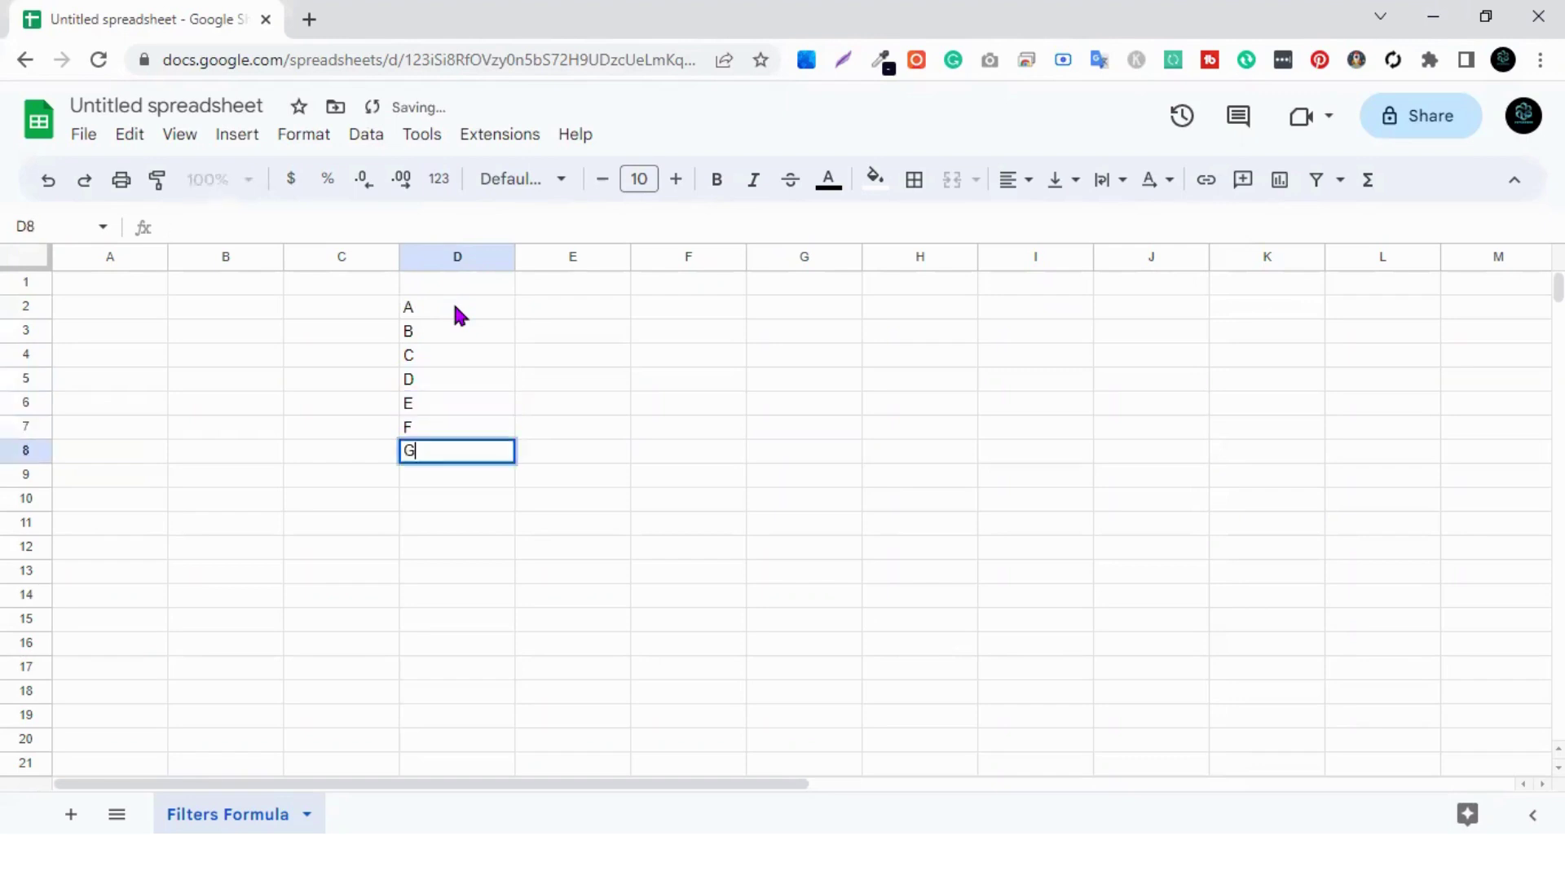
pyautogui.press('Return')
pyautogui.write('H')
pyautogui.press('Return')
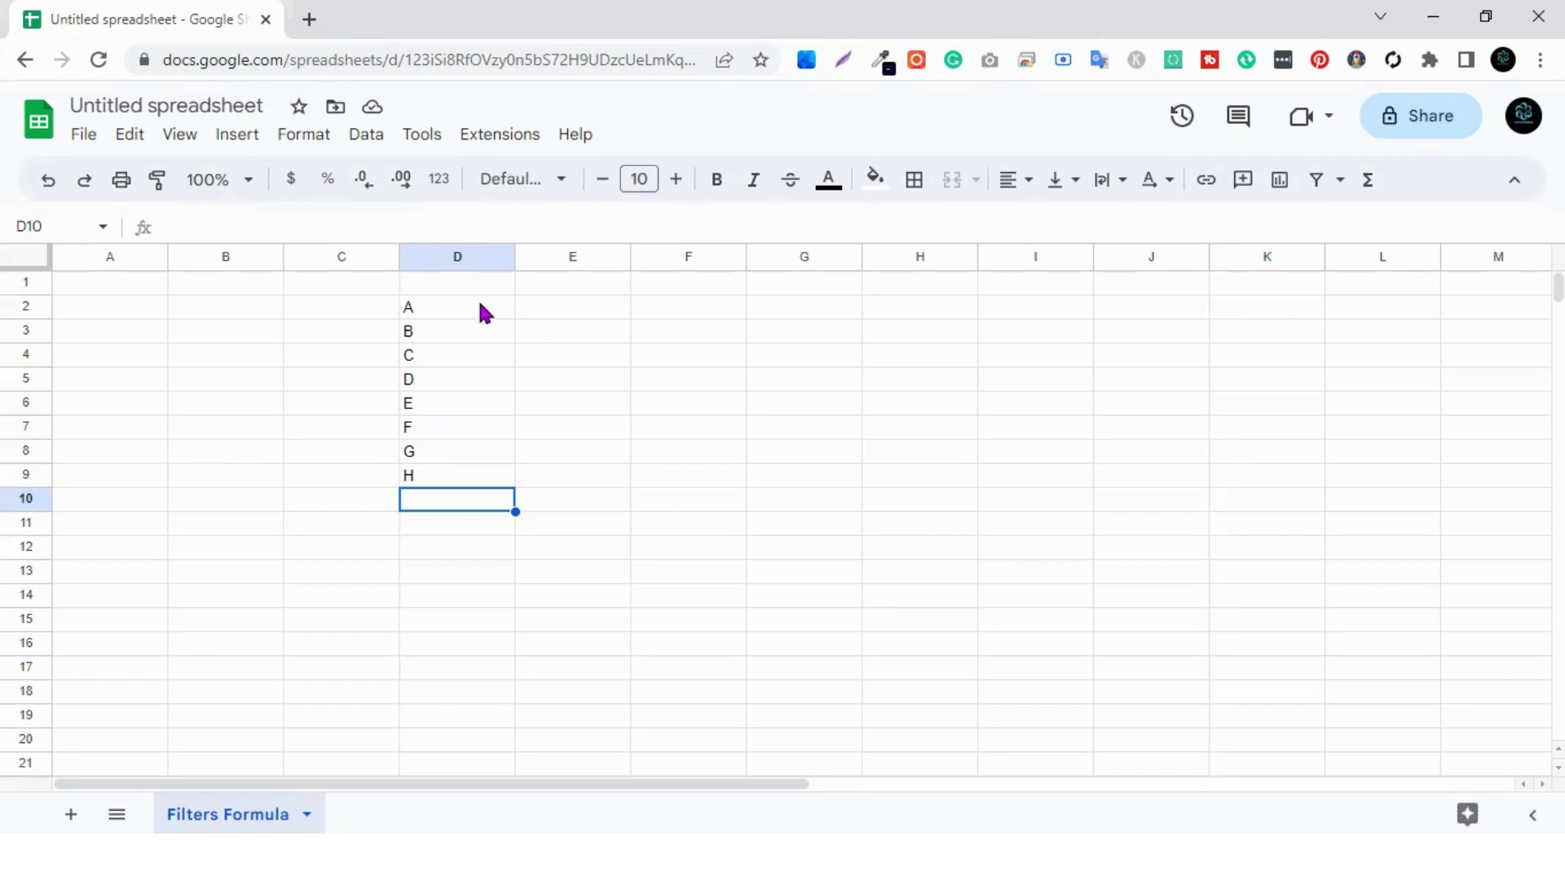
# Create a filter on column D with its header in the empty cell D1.
pyautogui.click(471, 285)
pyautogui.rightClick(469, 283)
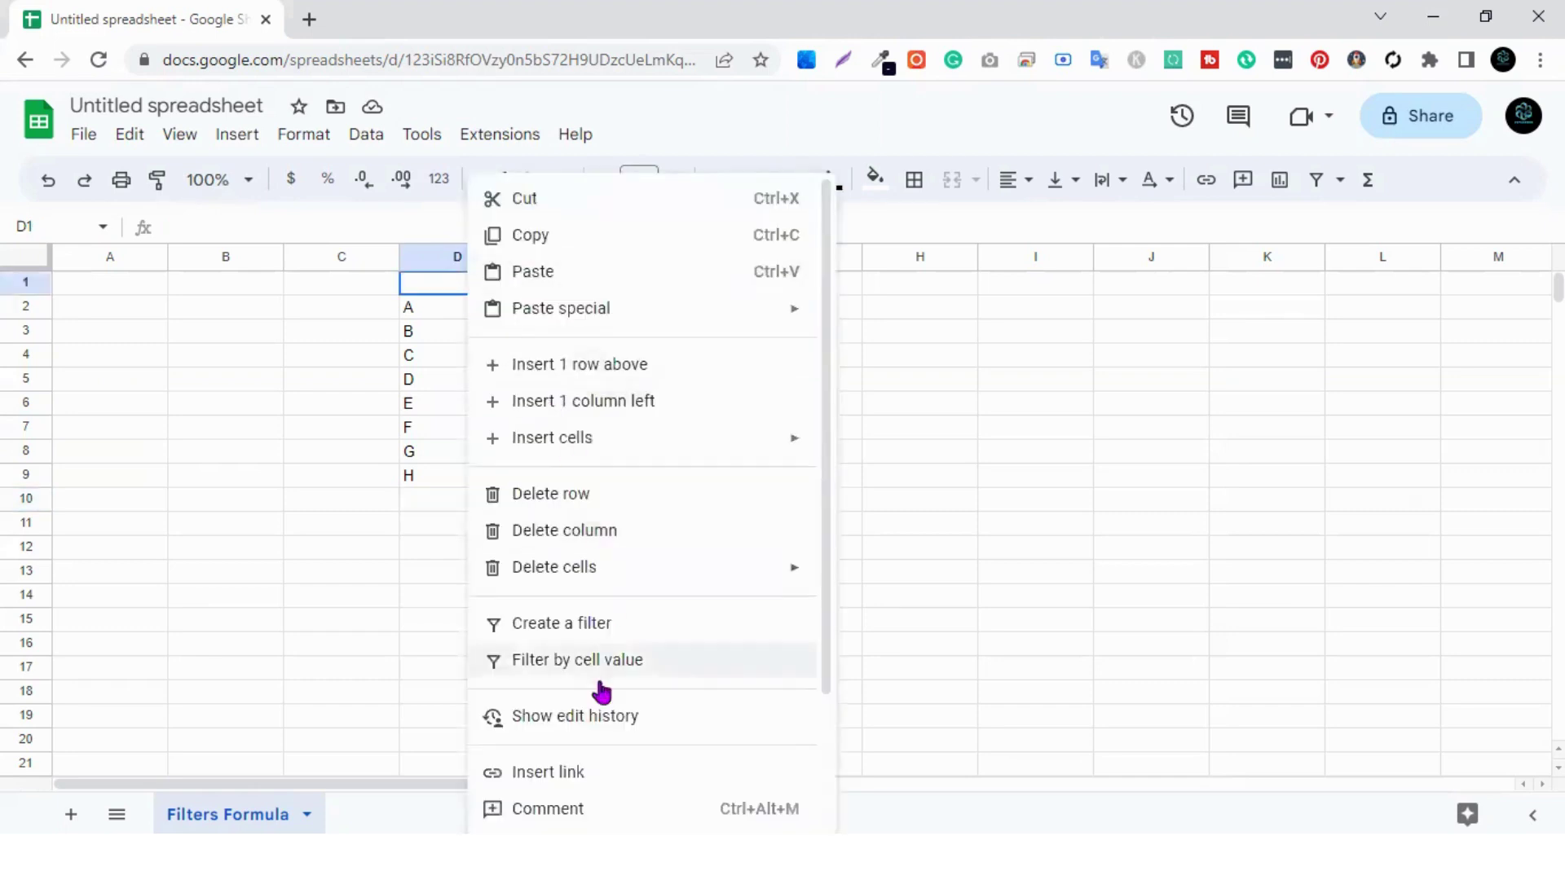
pyautogui.click(603, 624)
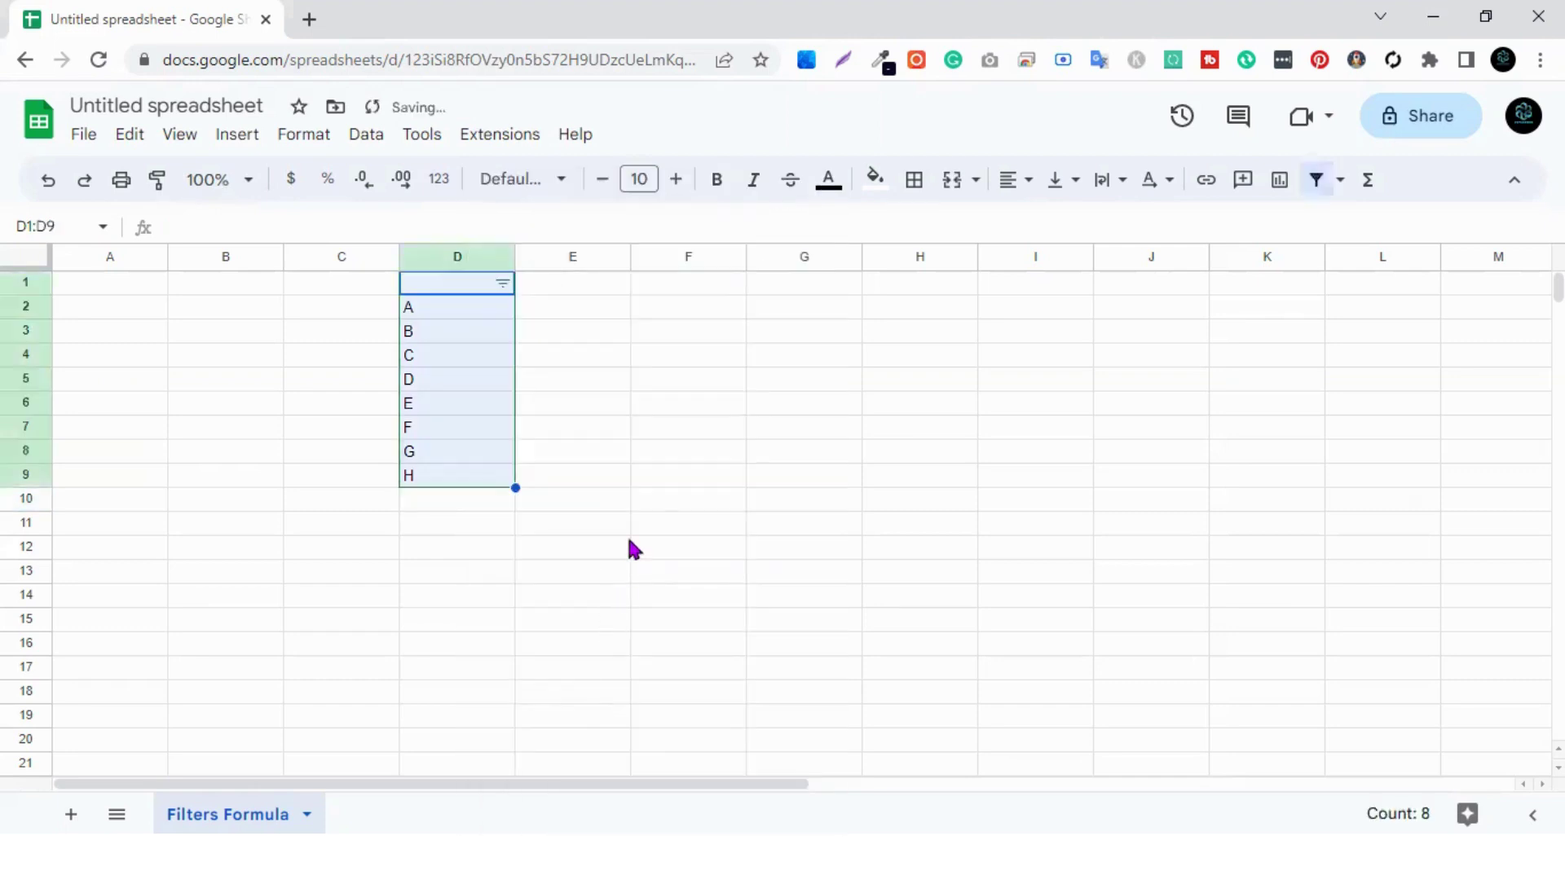
pyautogui.click(636, 481)
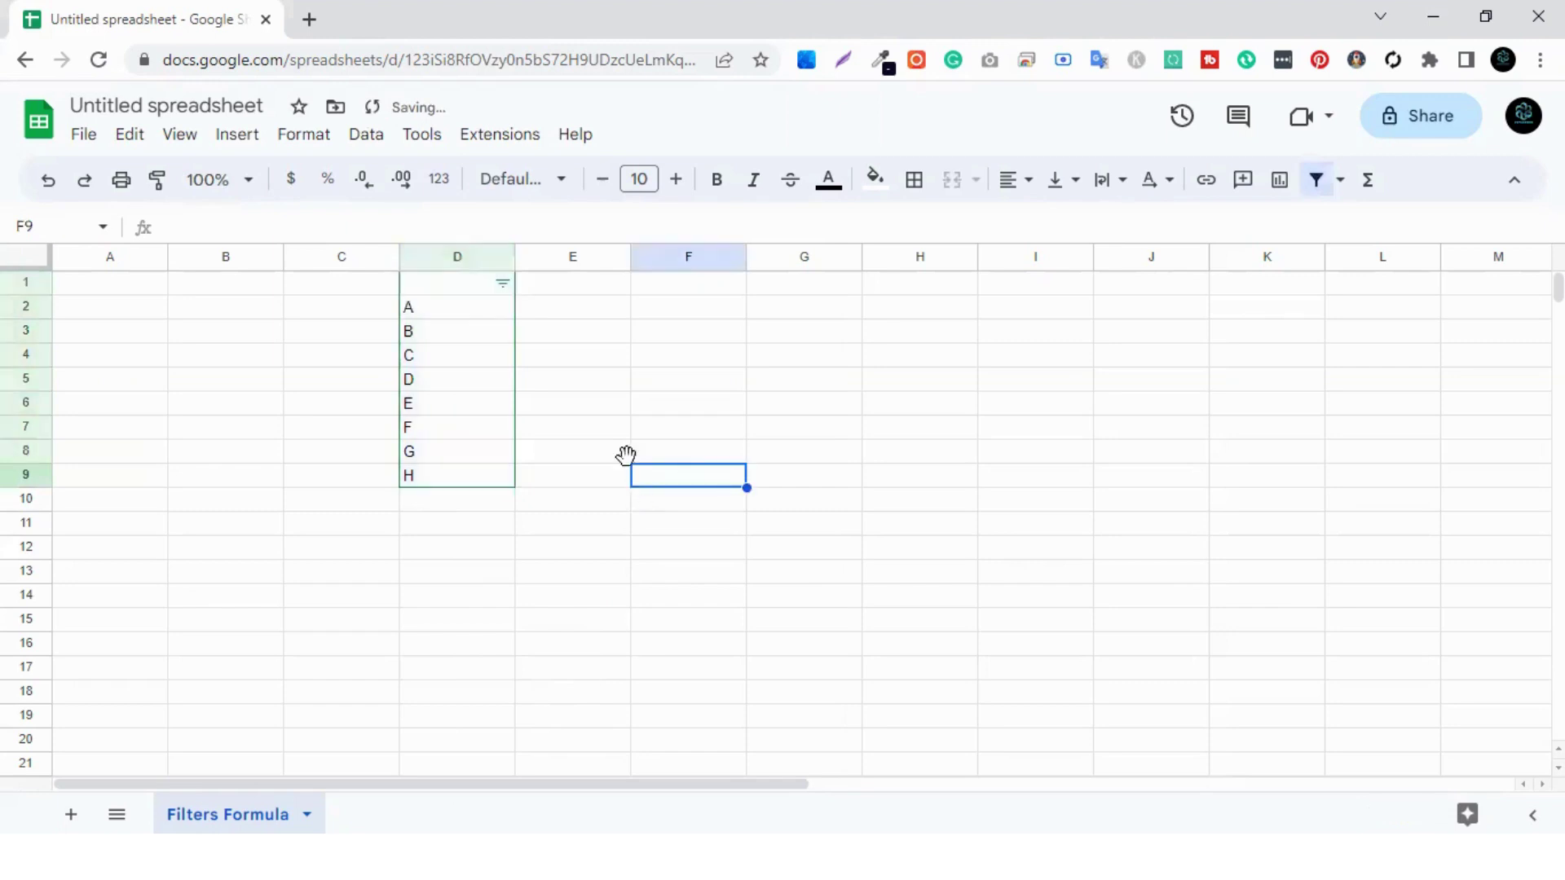
# Sort the filtered letters in column D from A to Z.
pyautogui.click(471, 282)
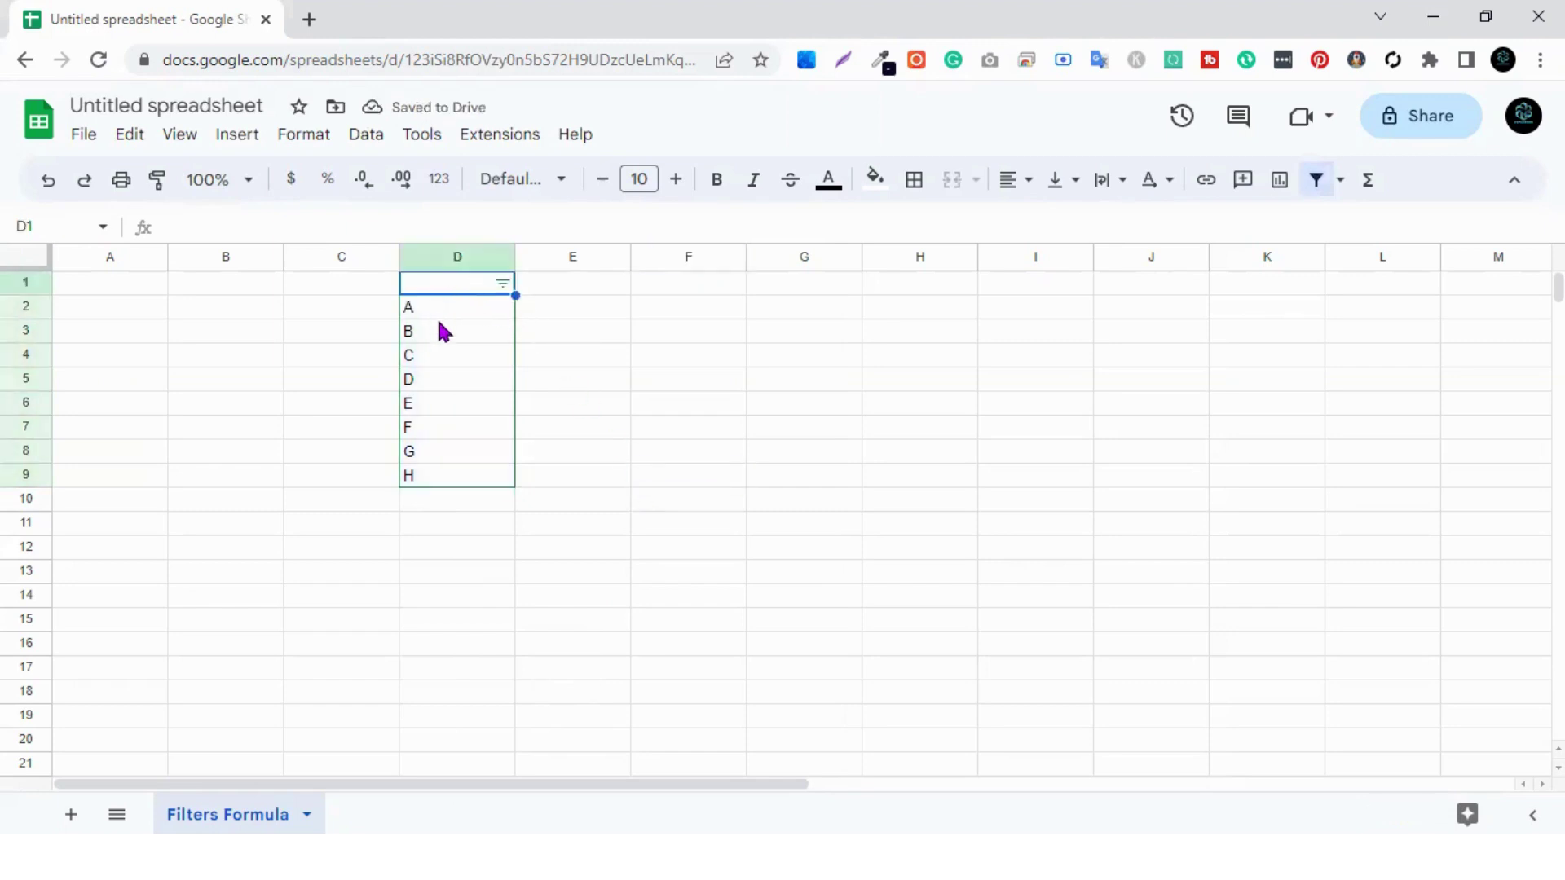
pyautogui.moveTo(438, 307); pyautogui.dragTo(438, 680)
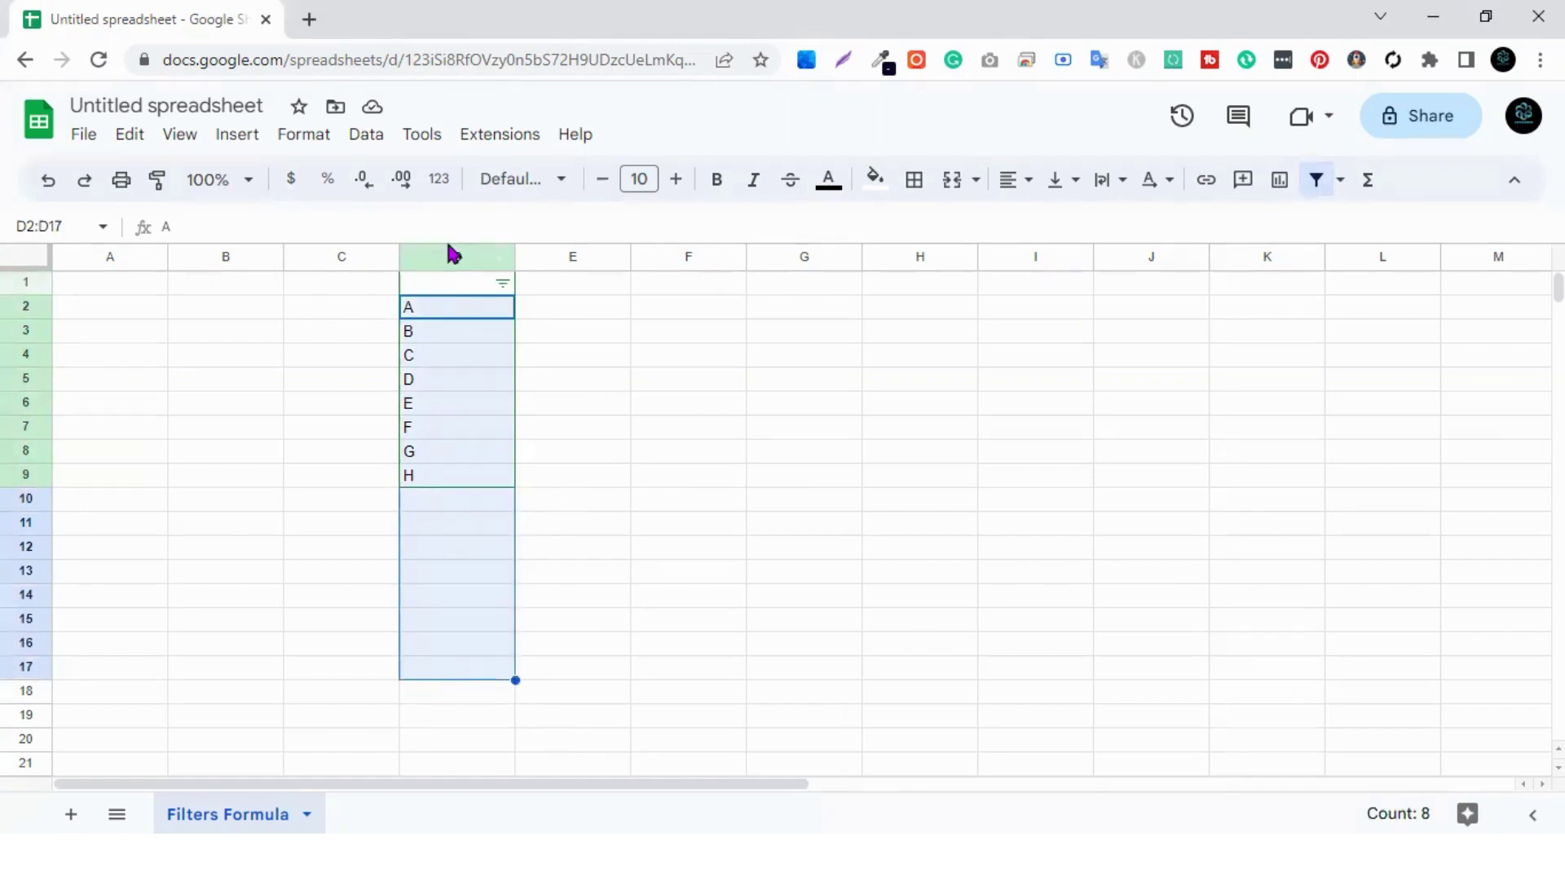
pyautogui.click(502, 285)
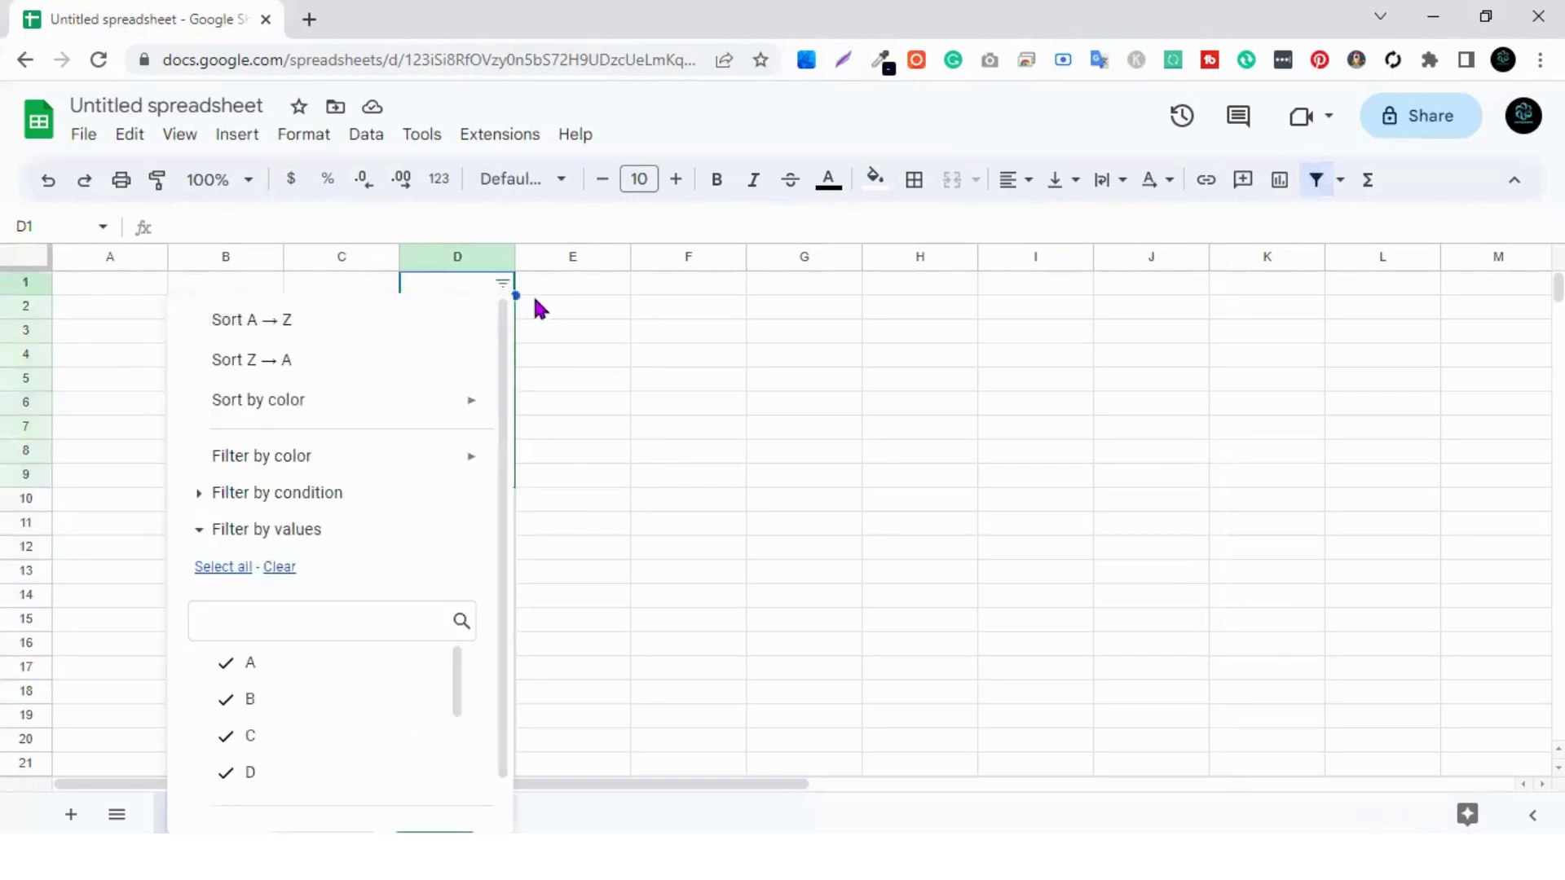
pyautogui.click(349, 330)
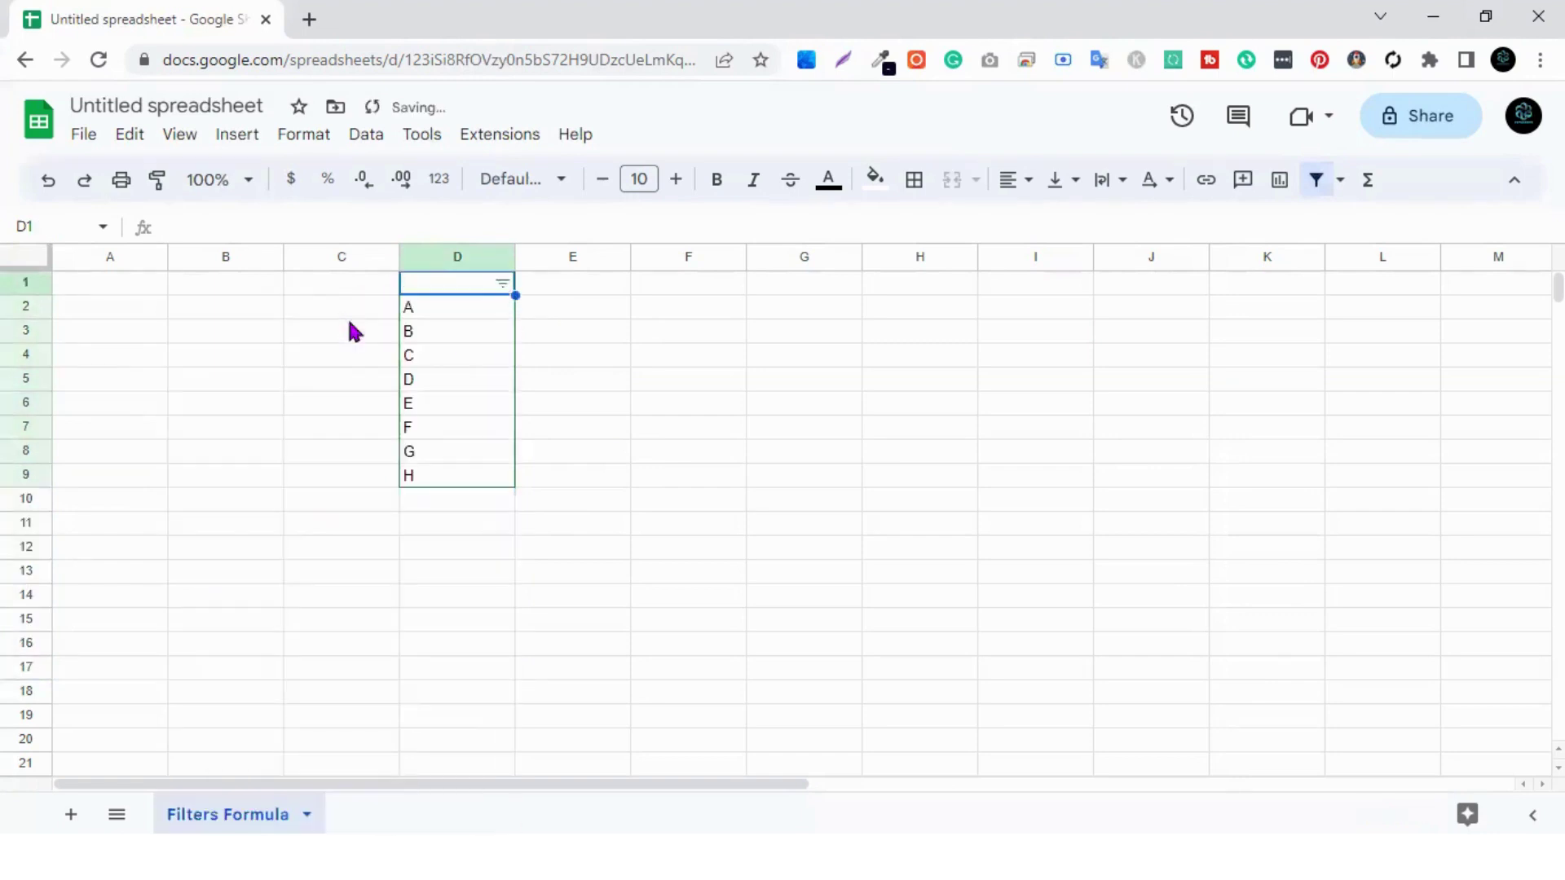
# Sort the filtered letters in column D in reverse order, from Z to A.
pyautogui.click(504, 285)
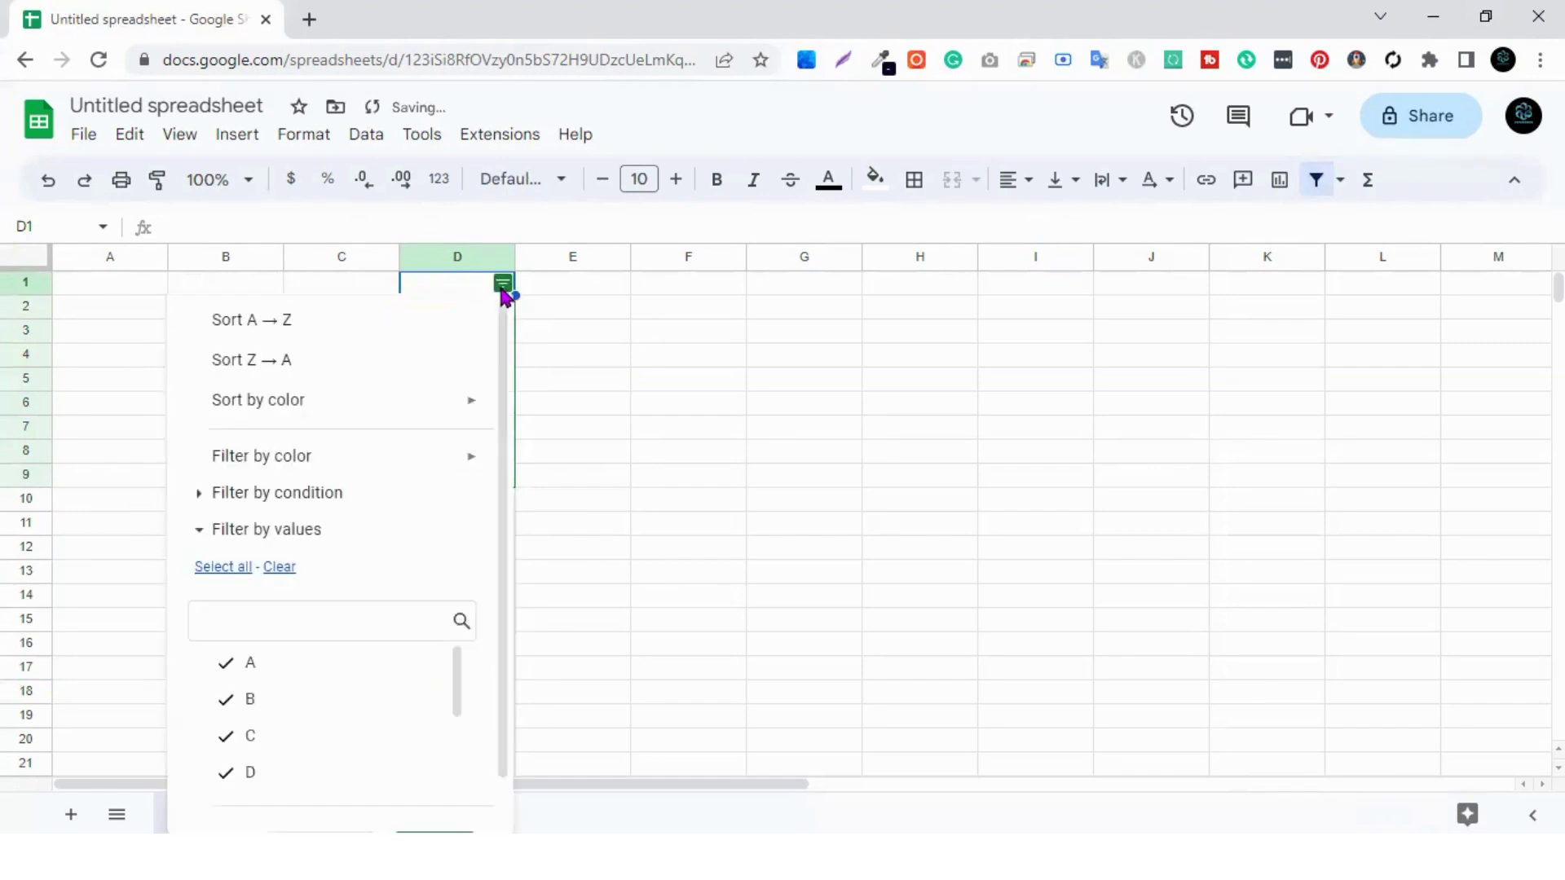
pyautogui.click(301, 368)
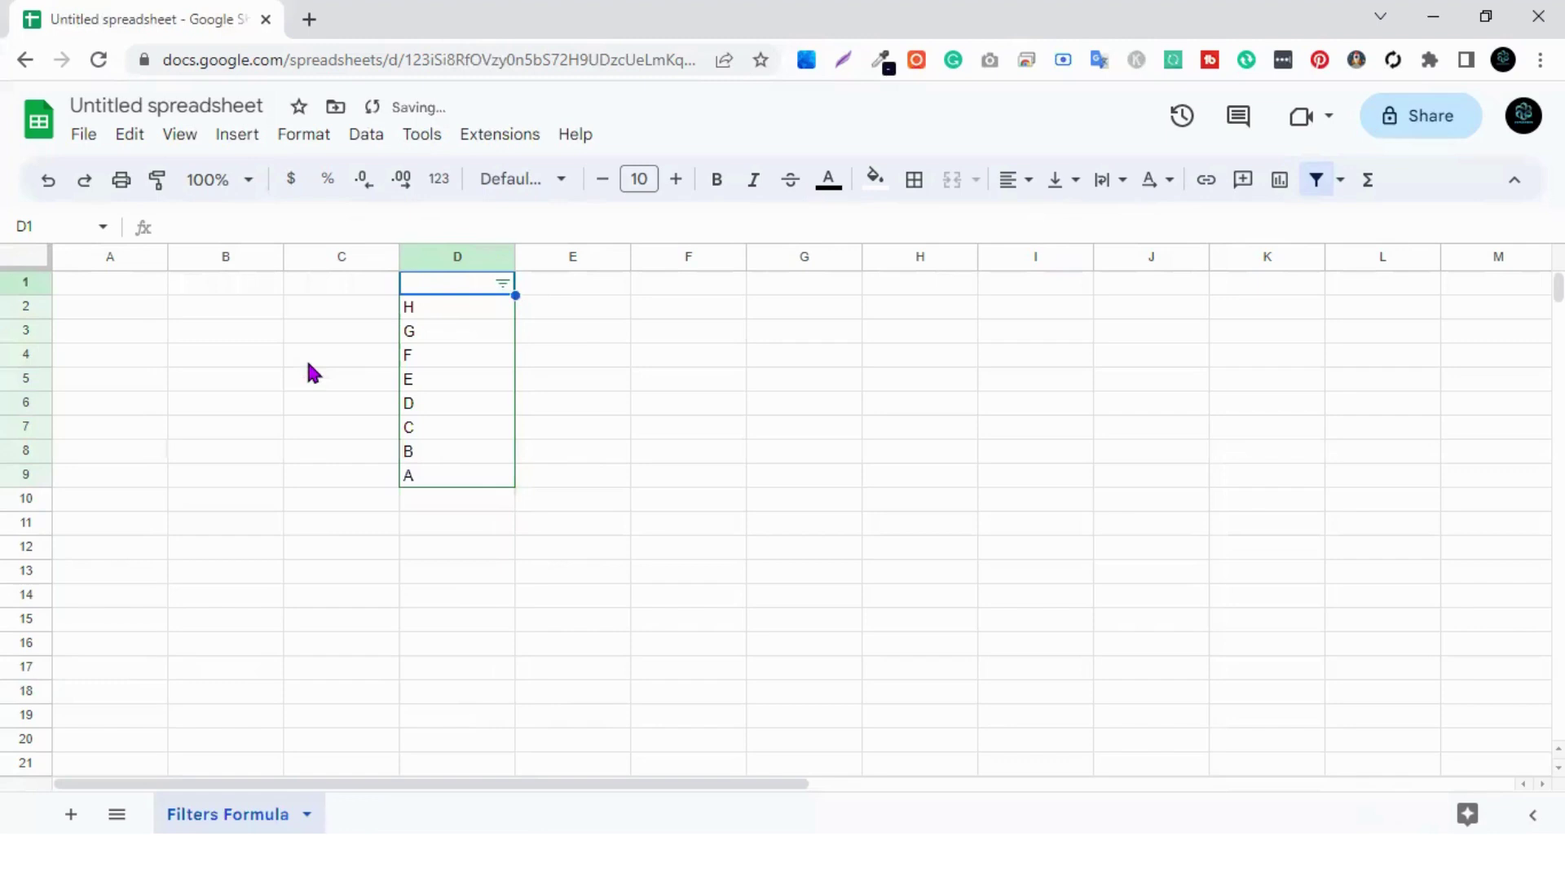
pyautogui.click(569, 330)
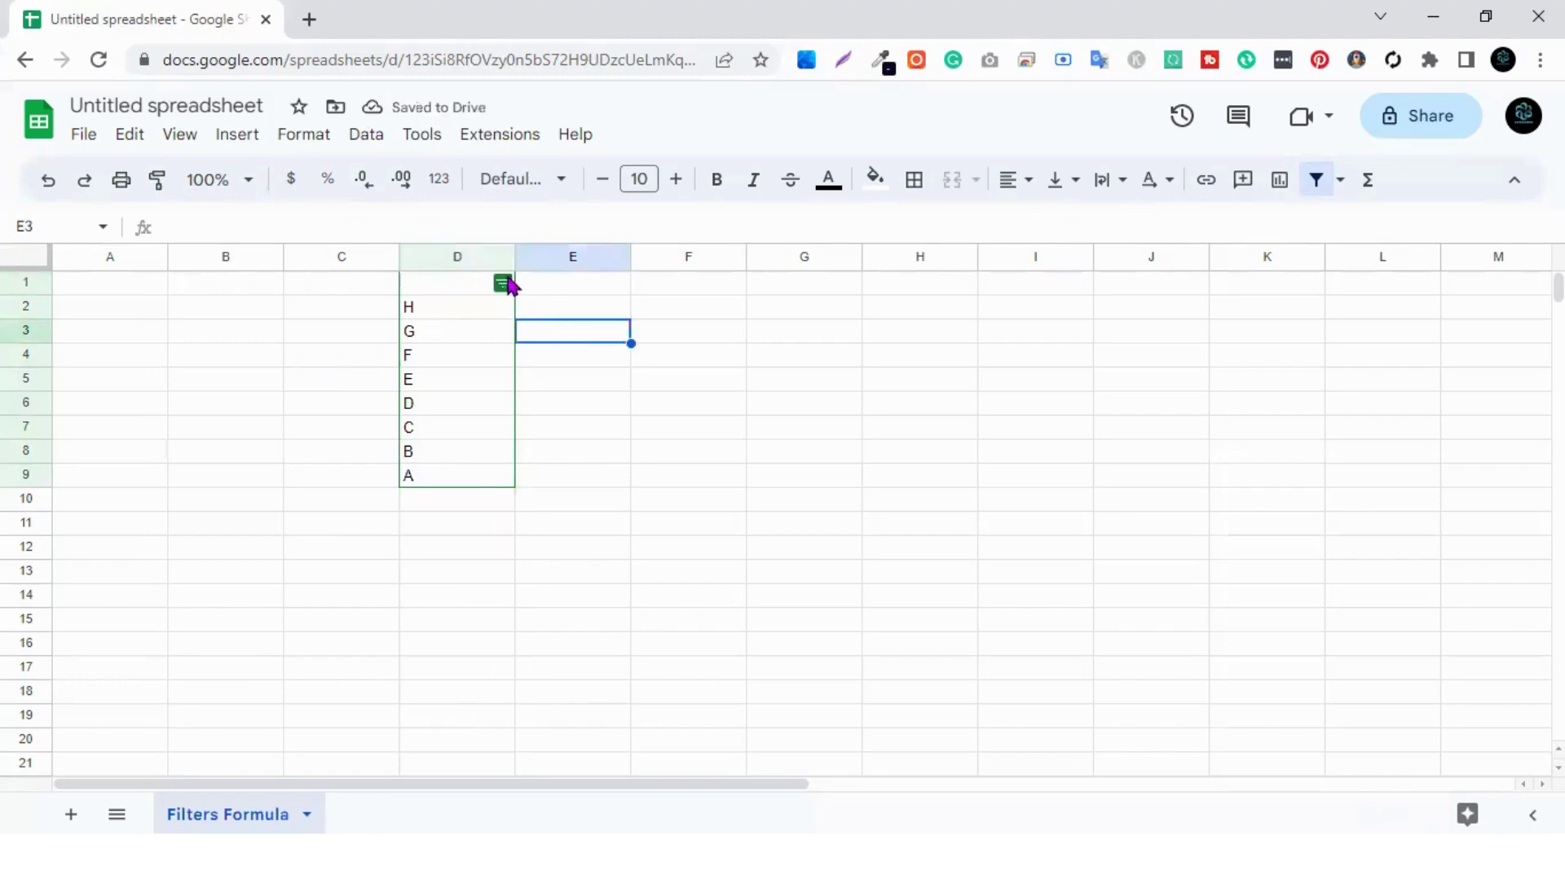
# Change the text color of the letters E in D5 and C in D7 to red.
pyautogui.click(458, 386)
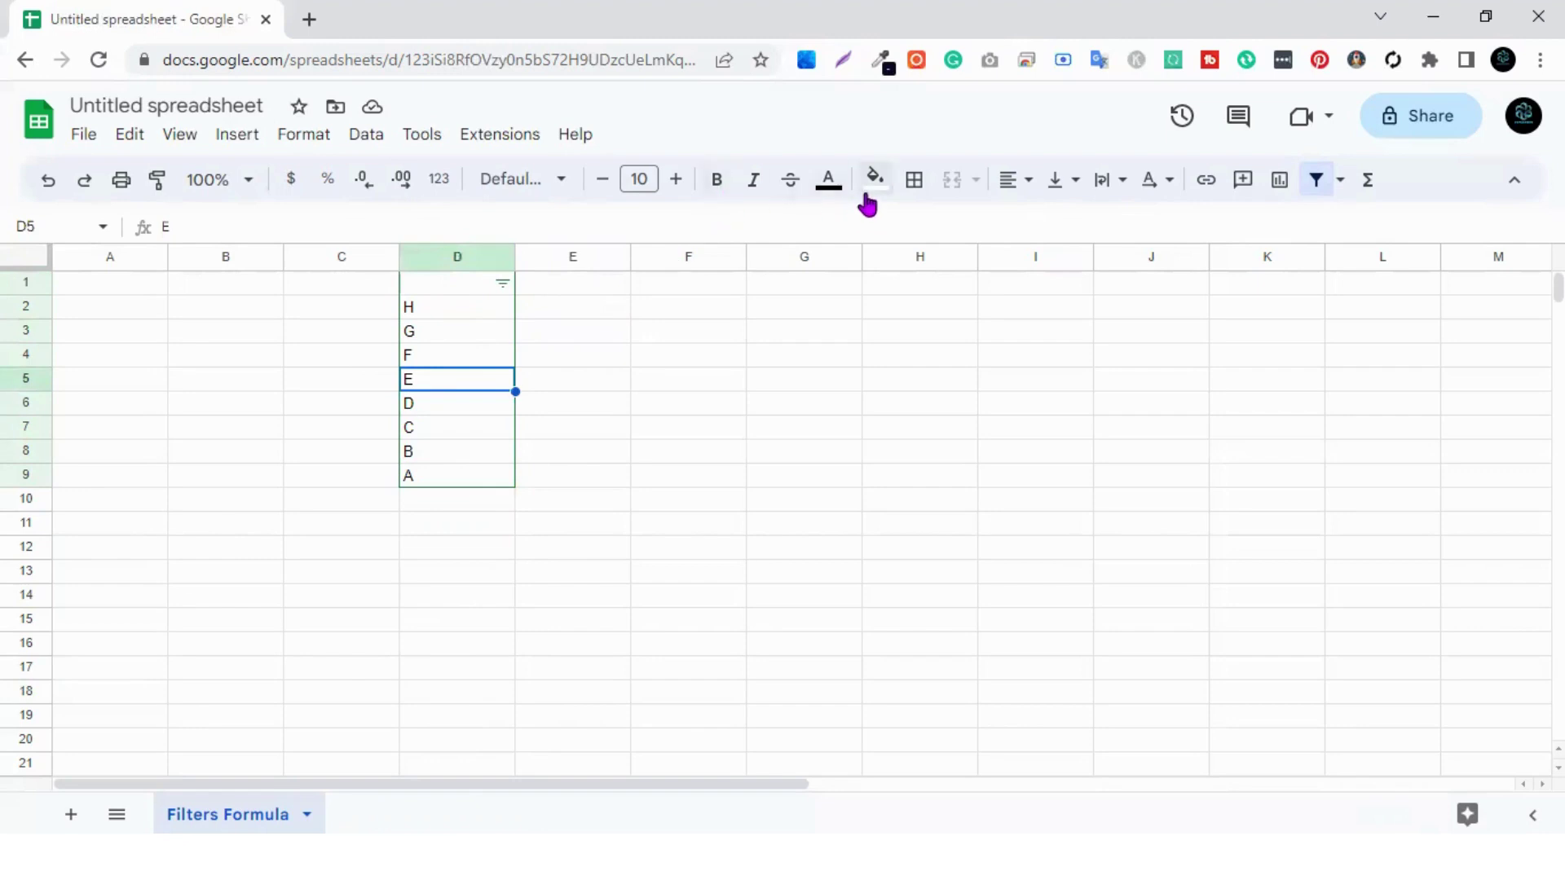
pyautogui.click(829, 181)
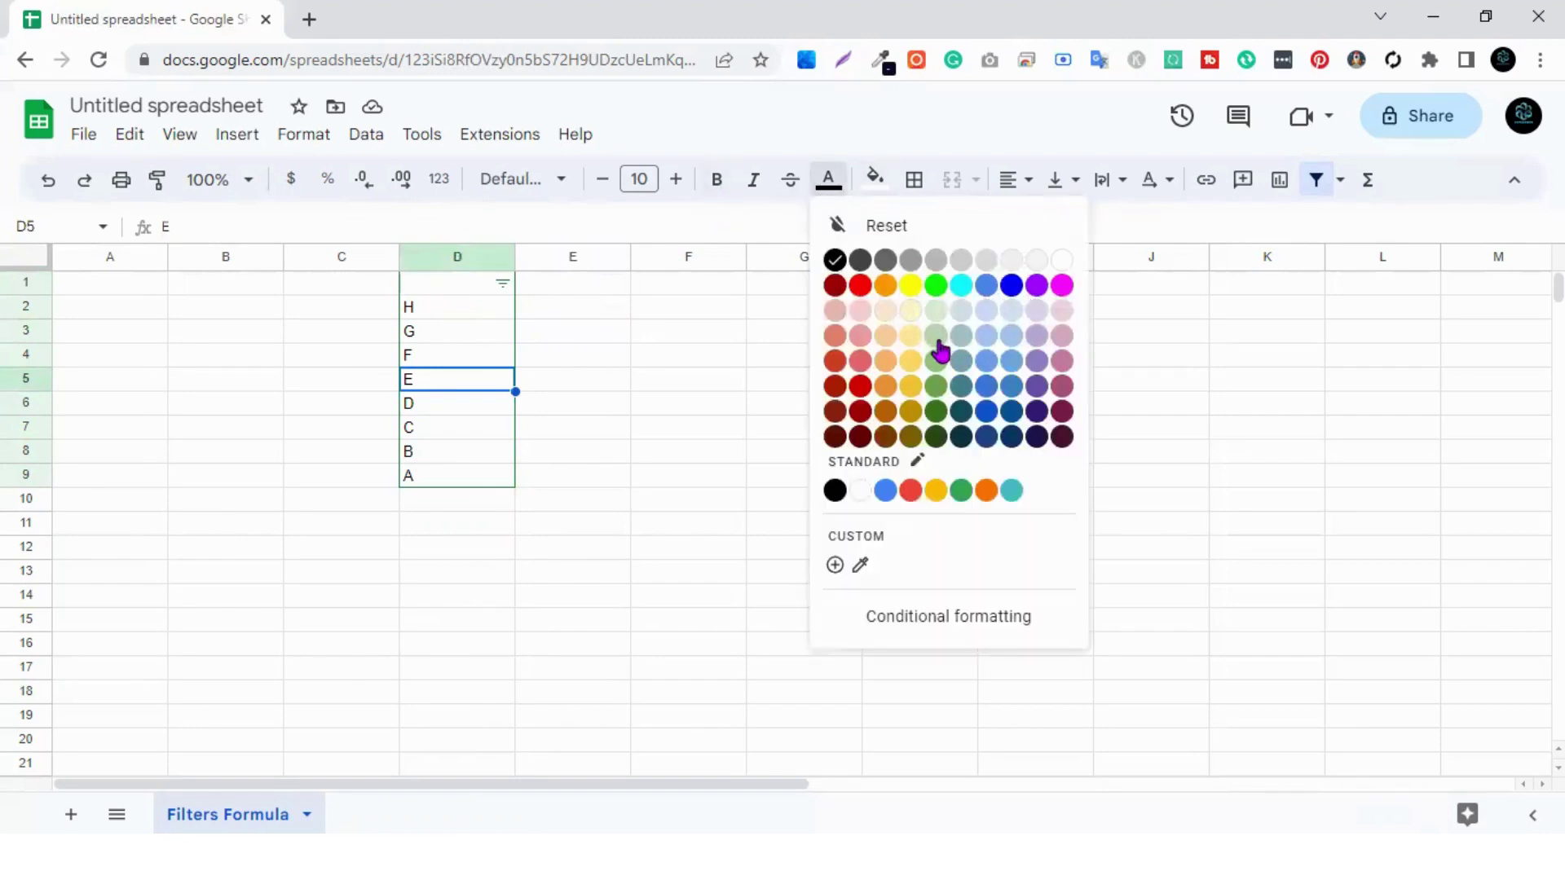
pyautogui.click(860, 286)
pyautogui.click(426, 431)
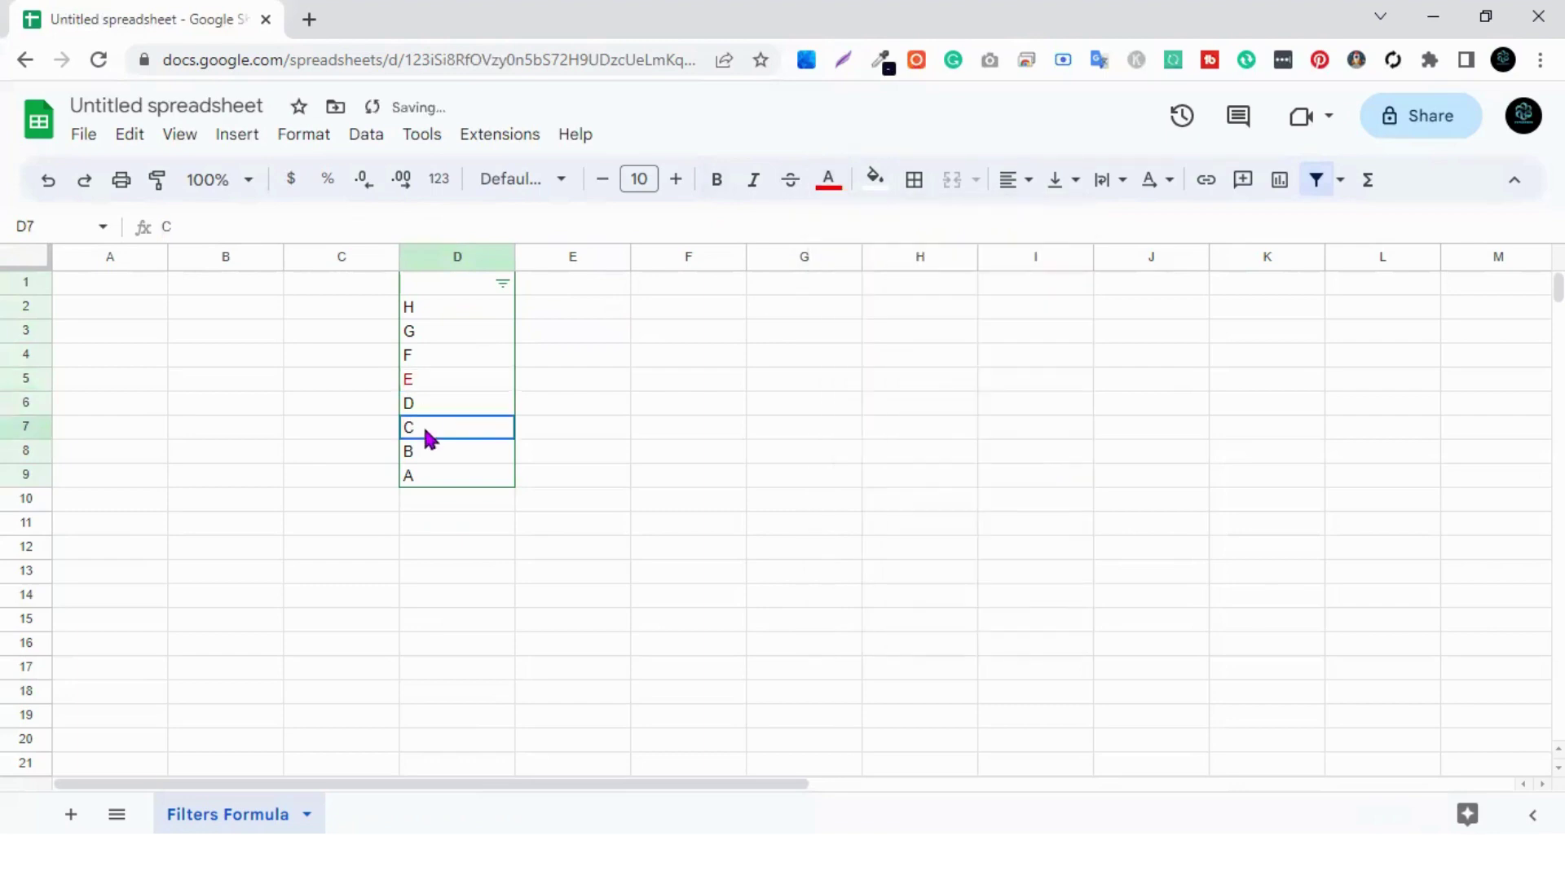
pyautogui.click(833, 181)
pyautogui.click(862, 287)
# Fill cell D3, containing the letter G, with yellow.
pyautogui.click(474, 333)
pyautogui.click(829, 181)
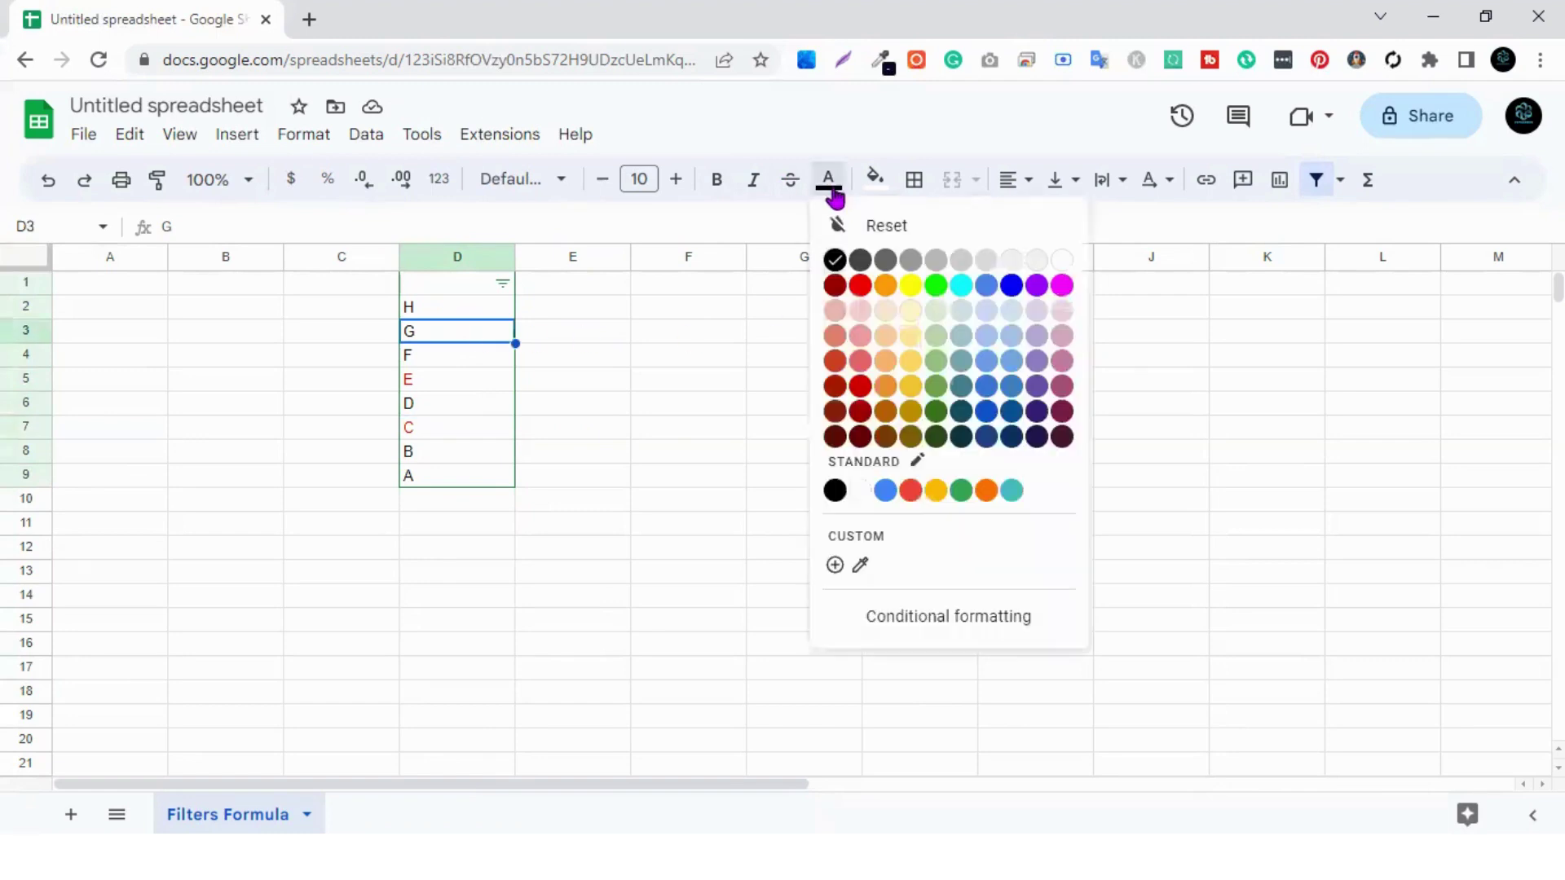
pyautogui.click(874, 180)
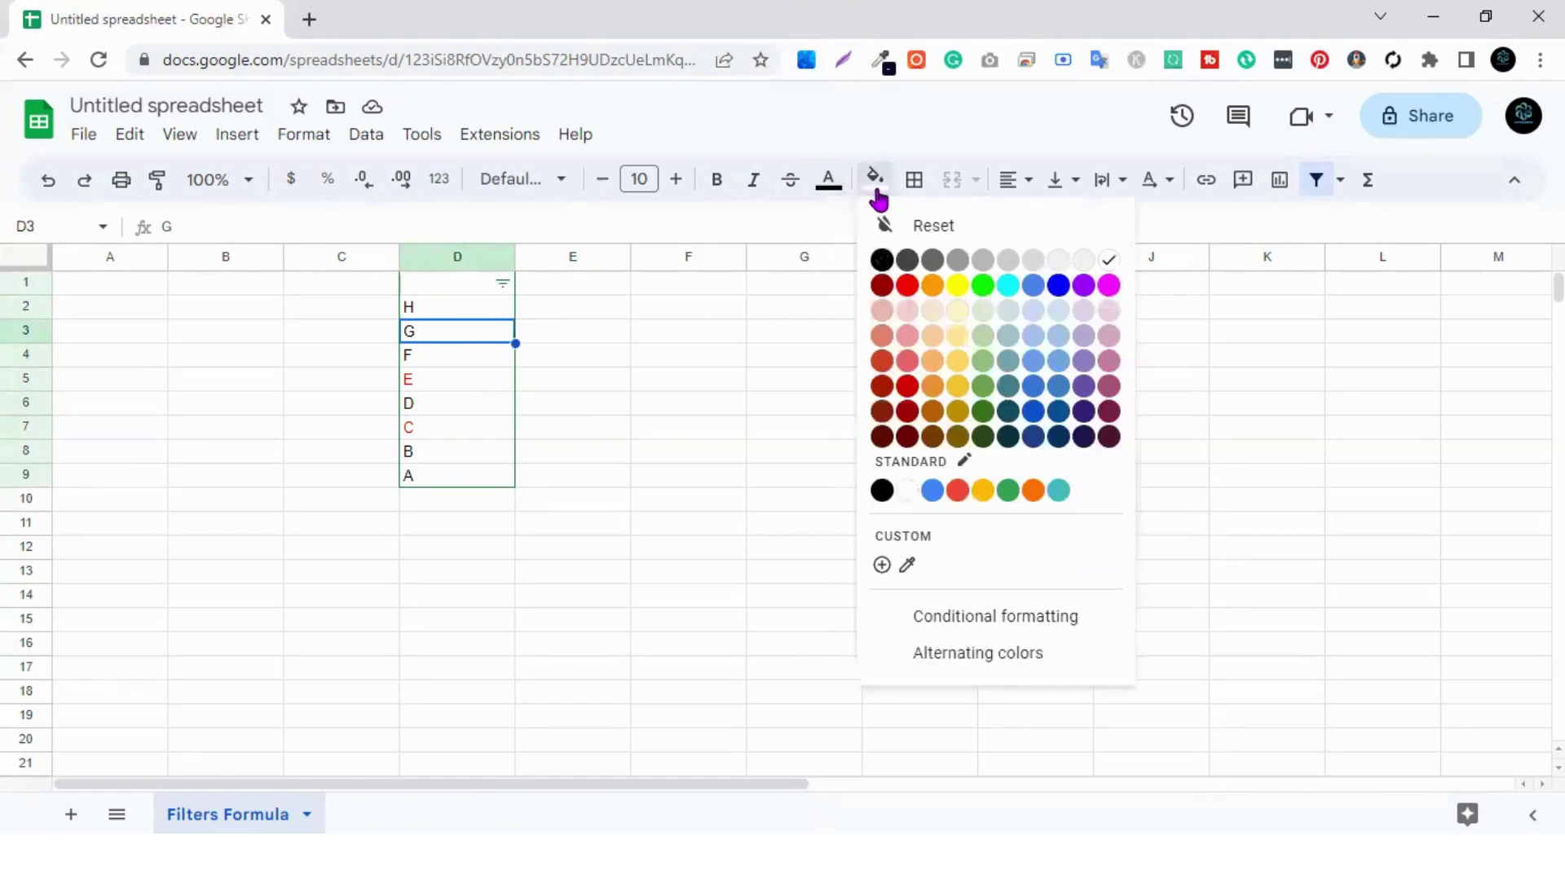
pyautogui.click(957, 285)
# Fill cells D8 (letter B) and D4 (letter F) with light green 2.
pyautogui.click(466, 454)
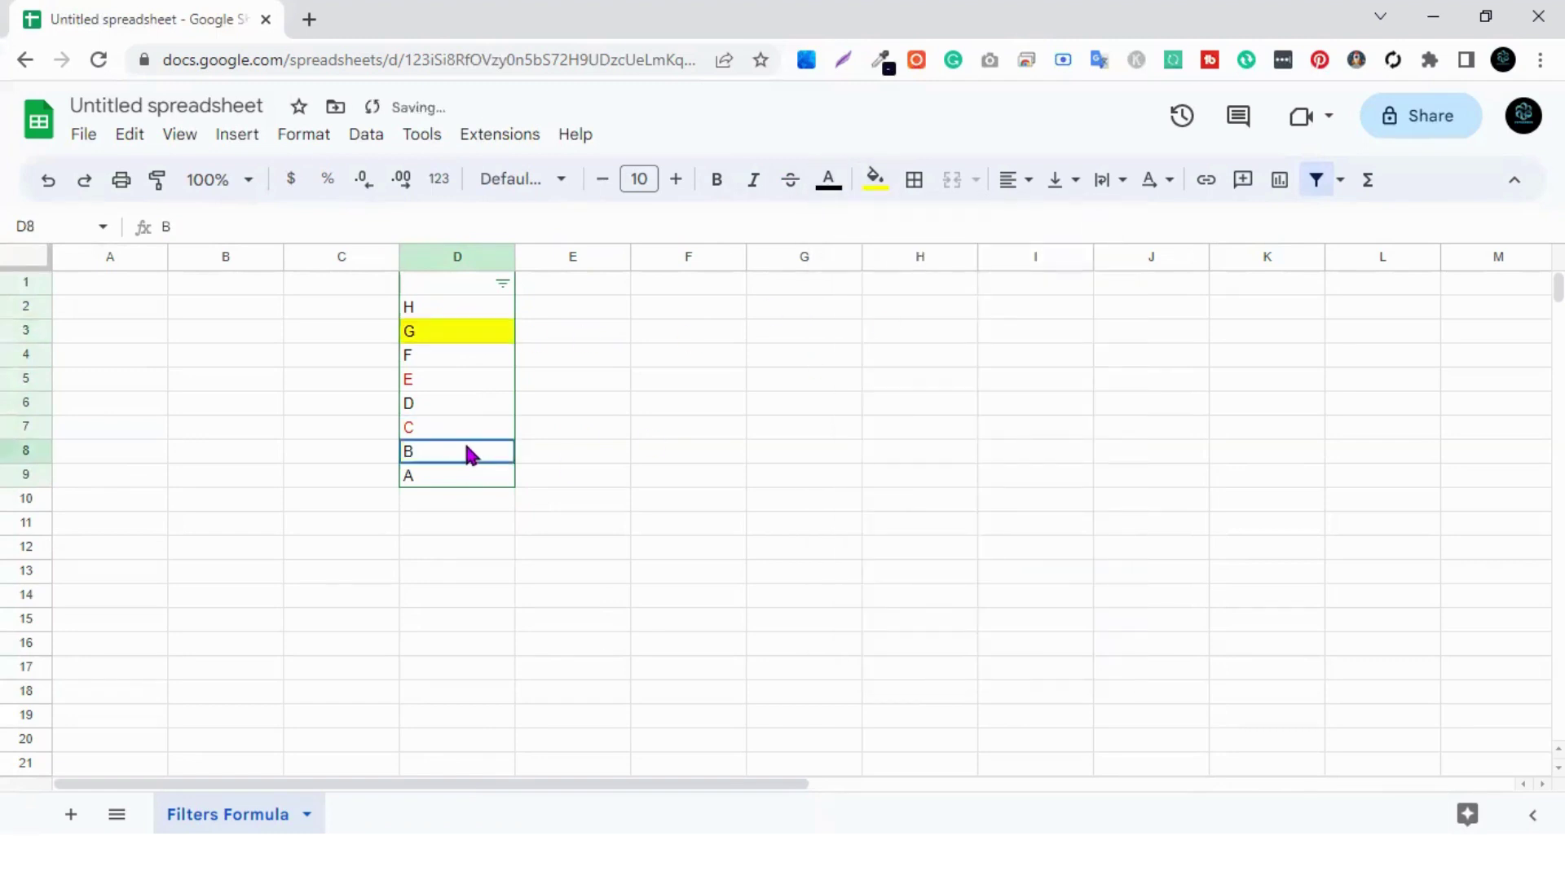
pyautogui.click(875, 180)
pyautogui.click(984, 337)
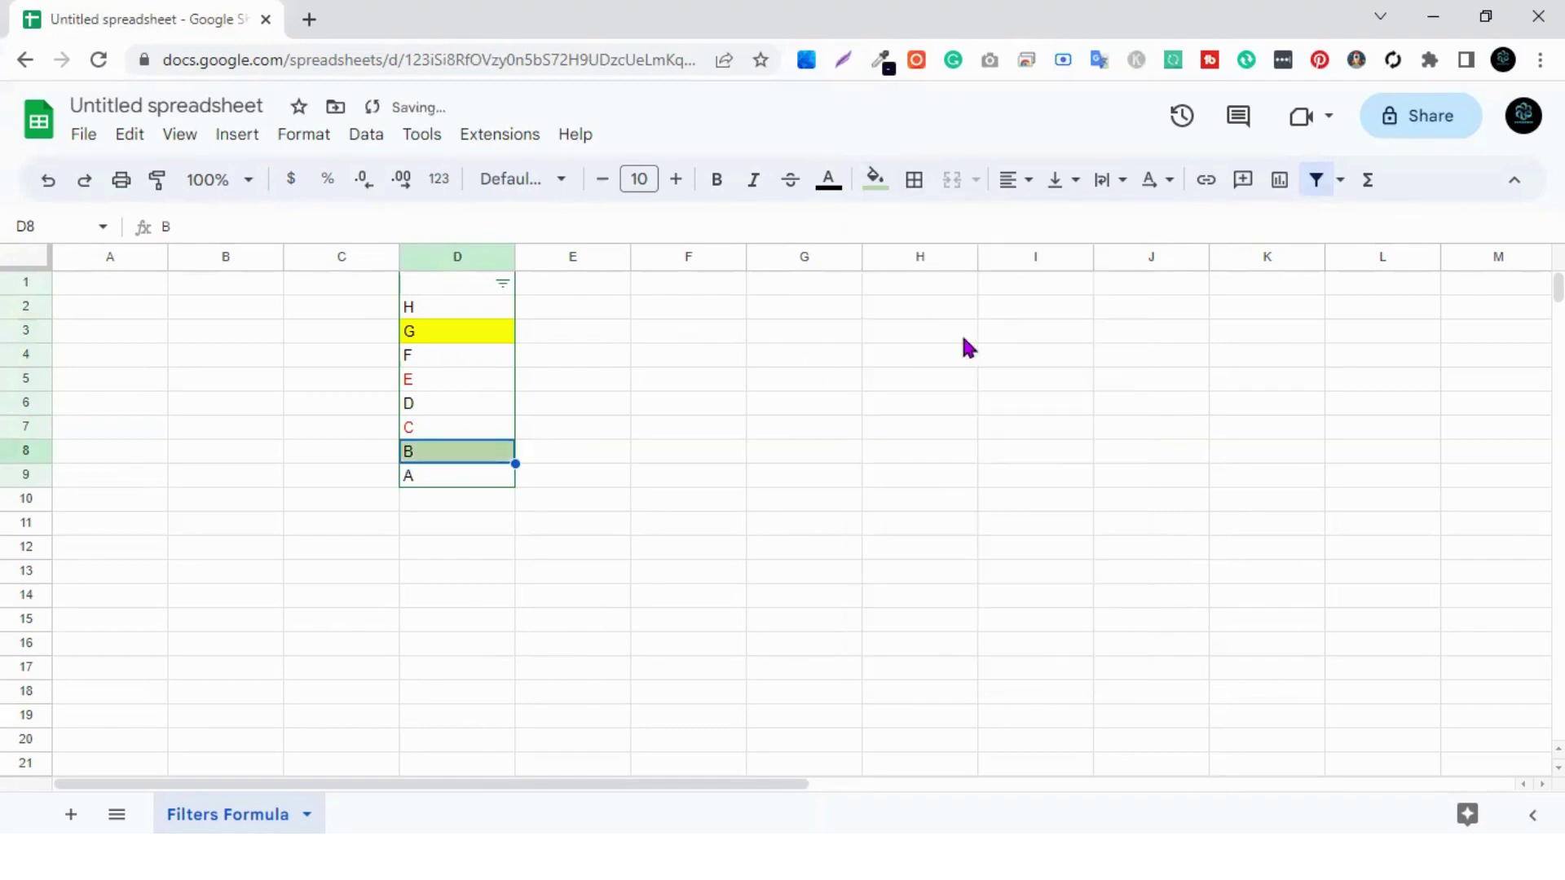
pyautogui.click(439, 359)
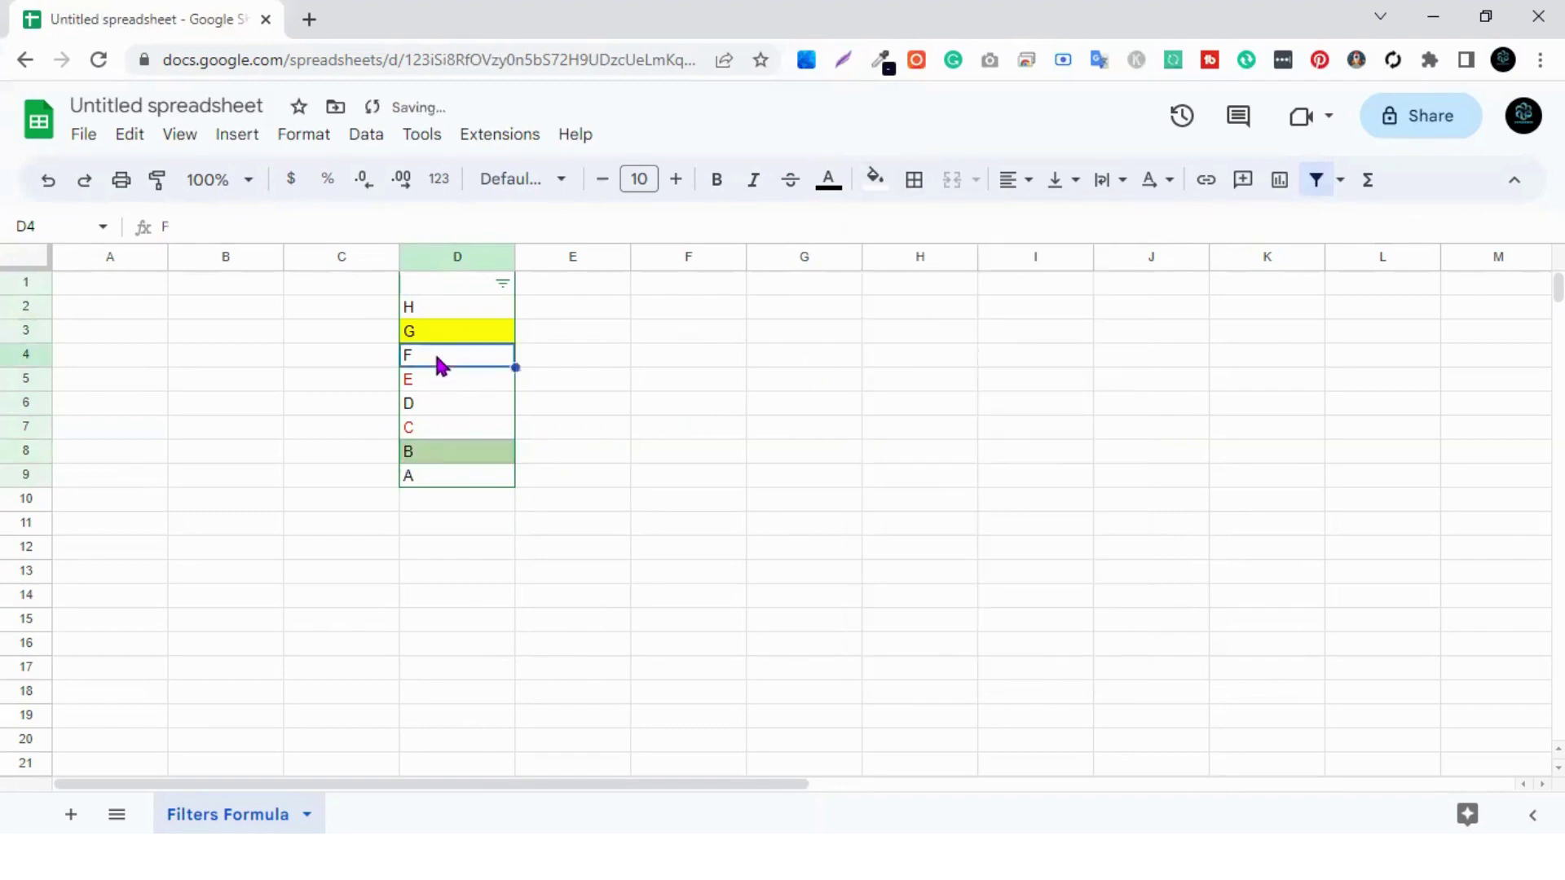
pyautogui.click(874, 181)
pyautogui.click(984, 336)
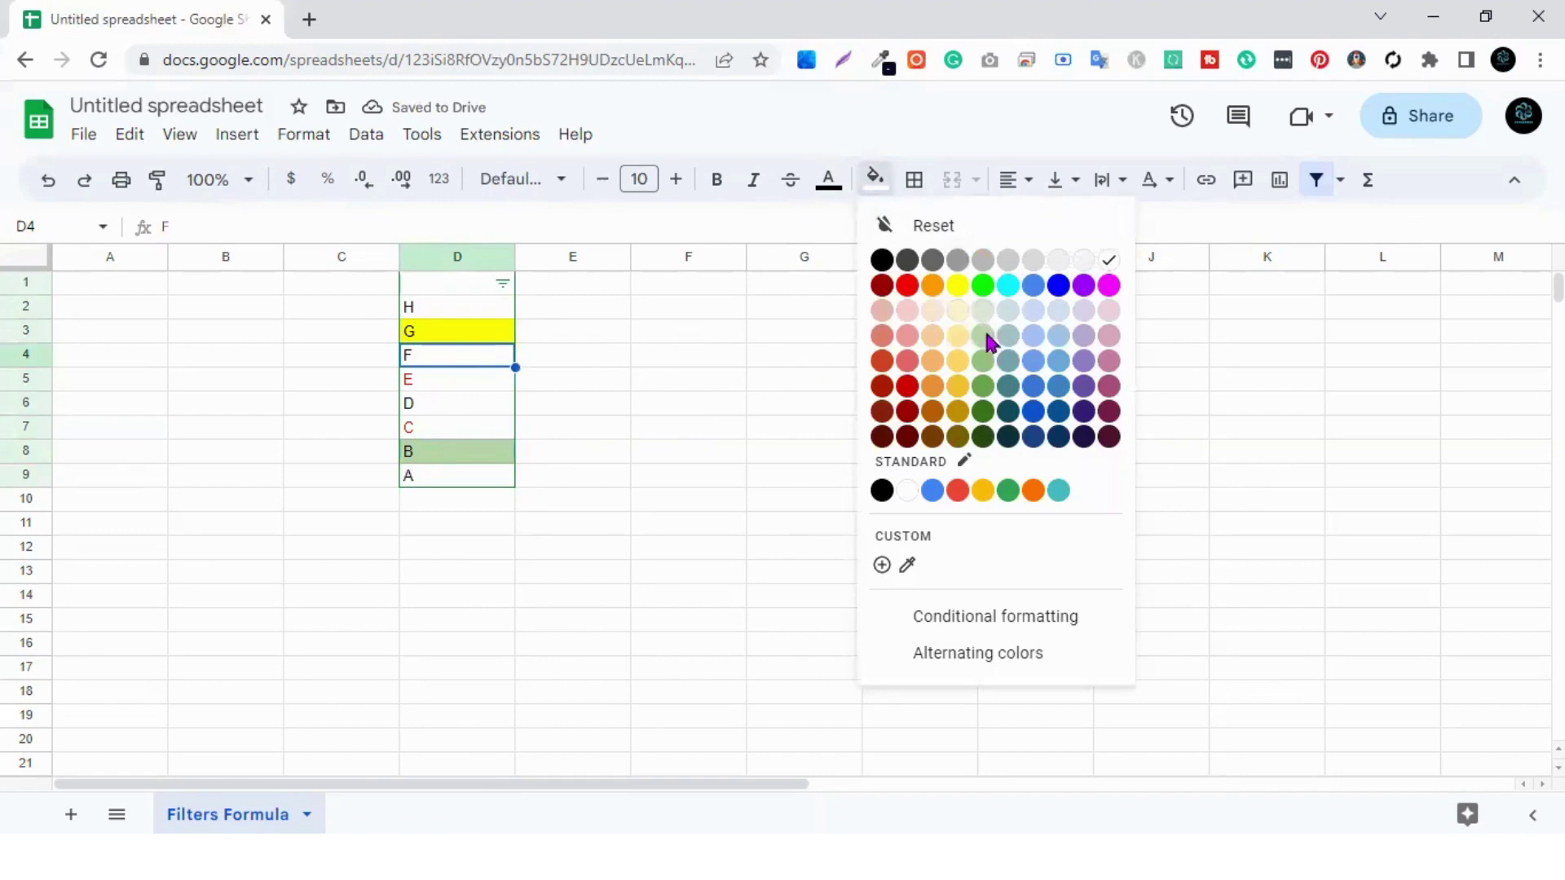
pyautogui.click(723, 420)
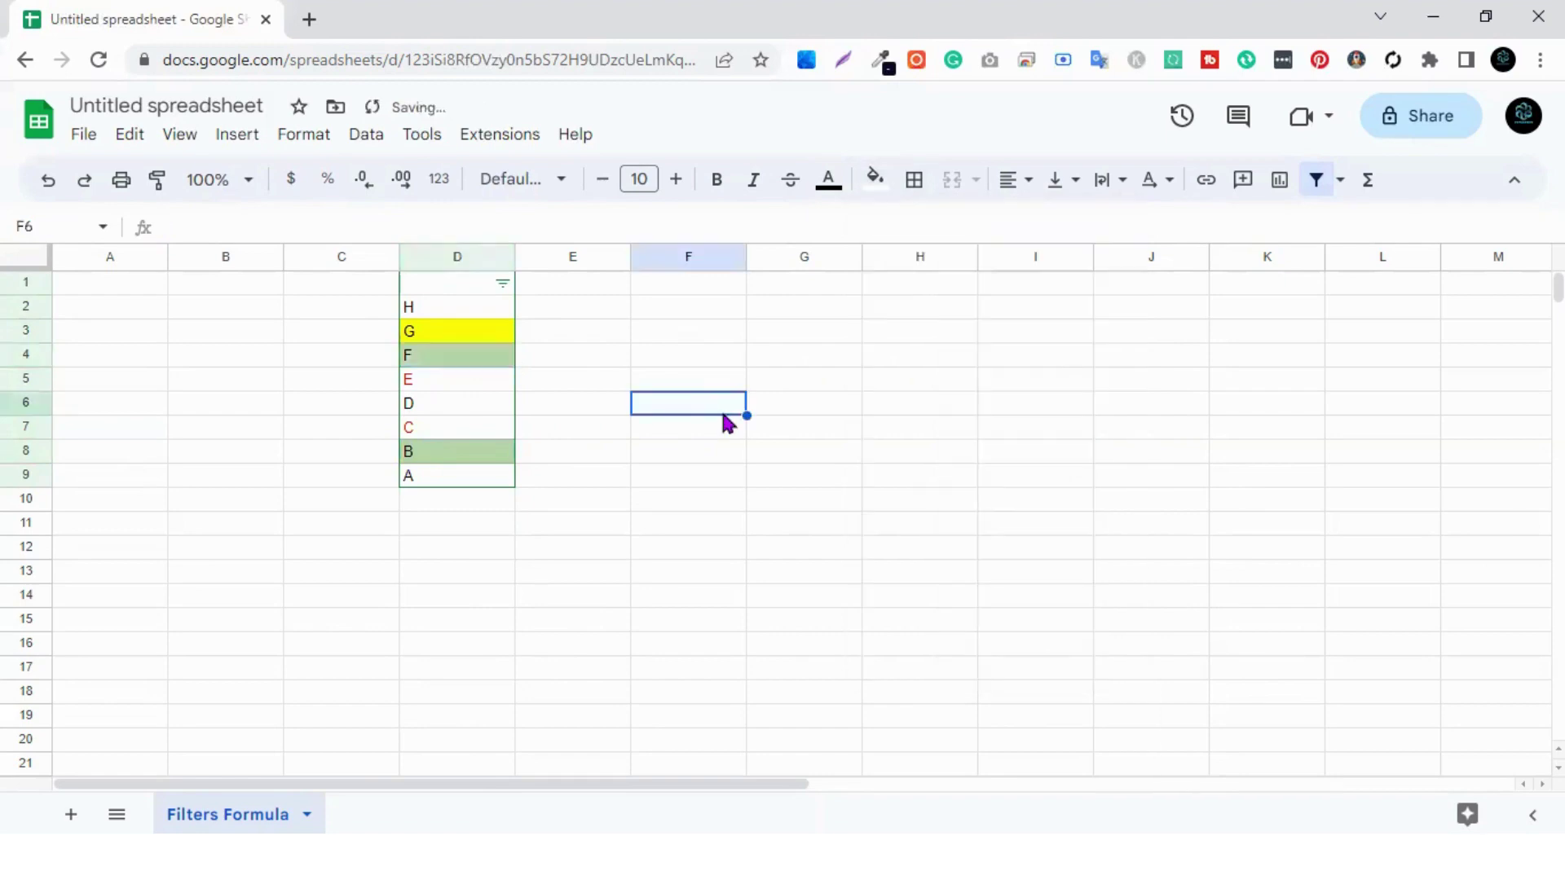
pyautogui.click(503, 284)
pyautogui.moveTo(404, 411)
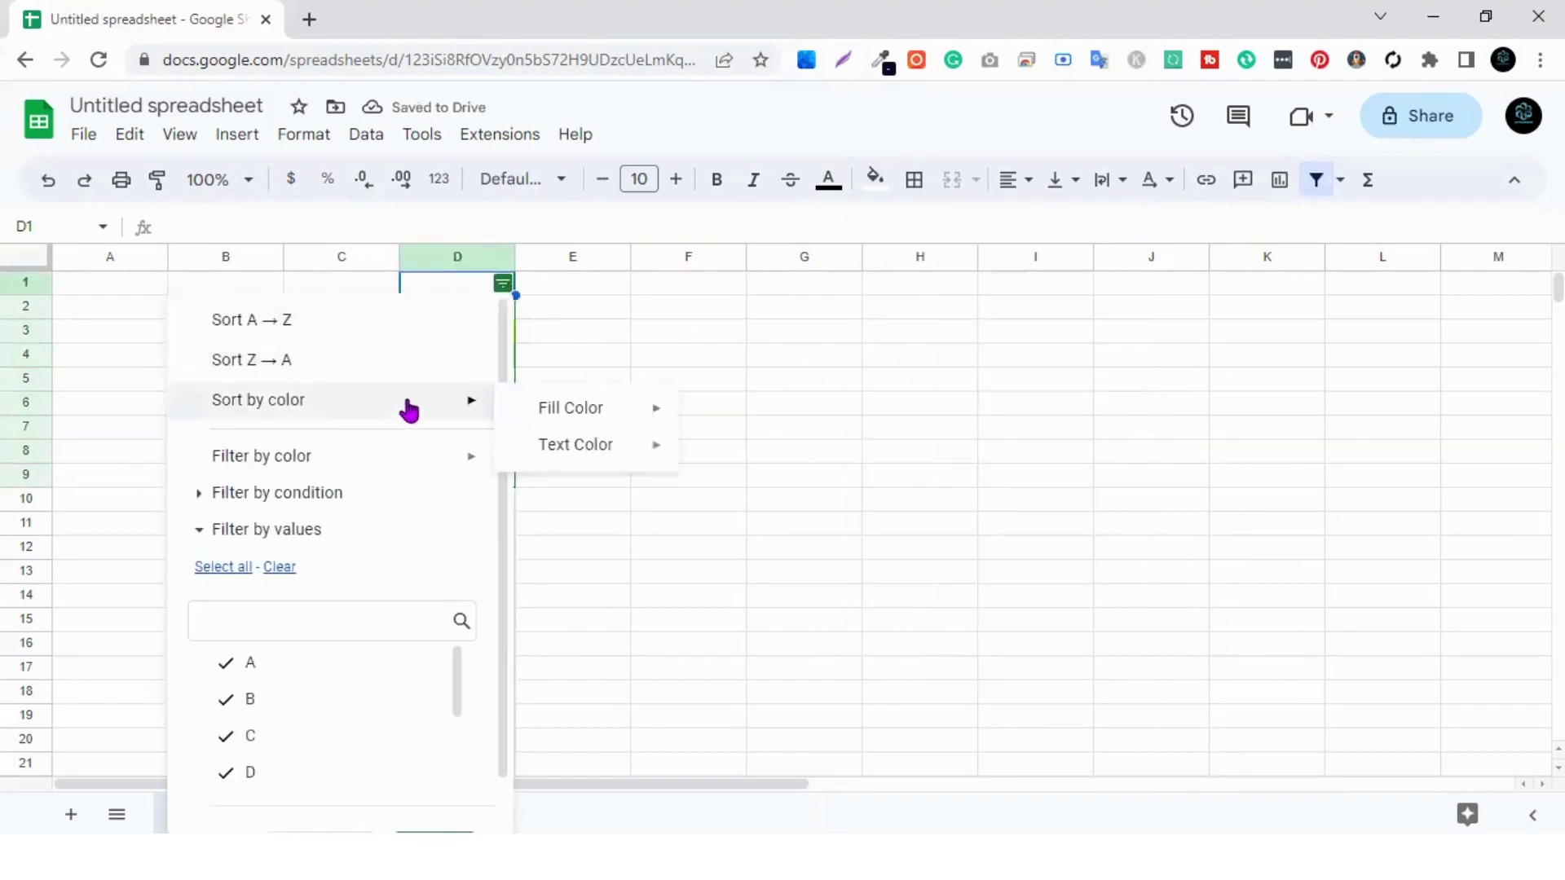
pyautogui.click(568, 328)
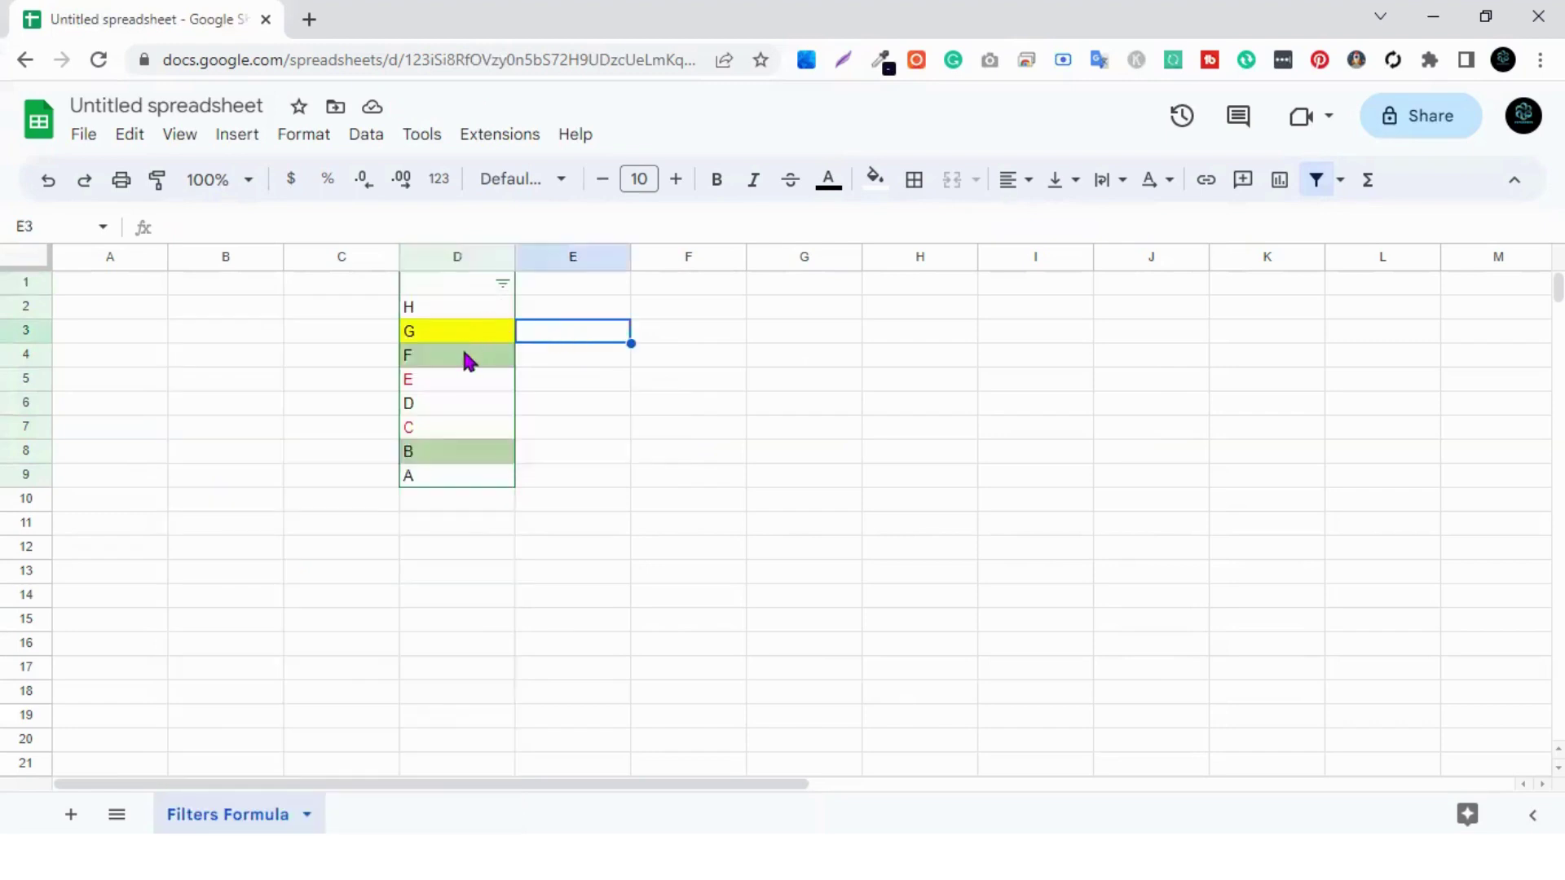
# Sort the filtered column D by fill color, placing yellow first.
pyautogui.click(504, 285)
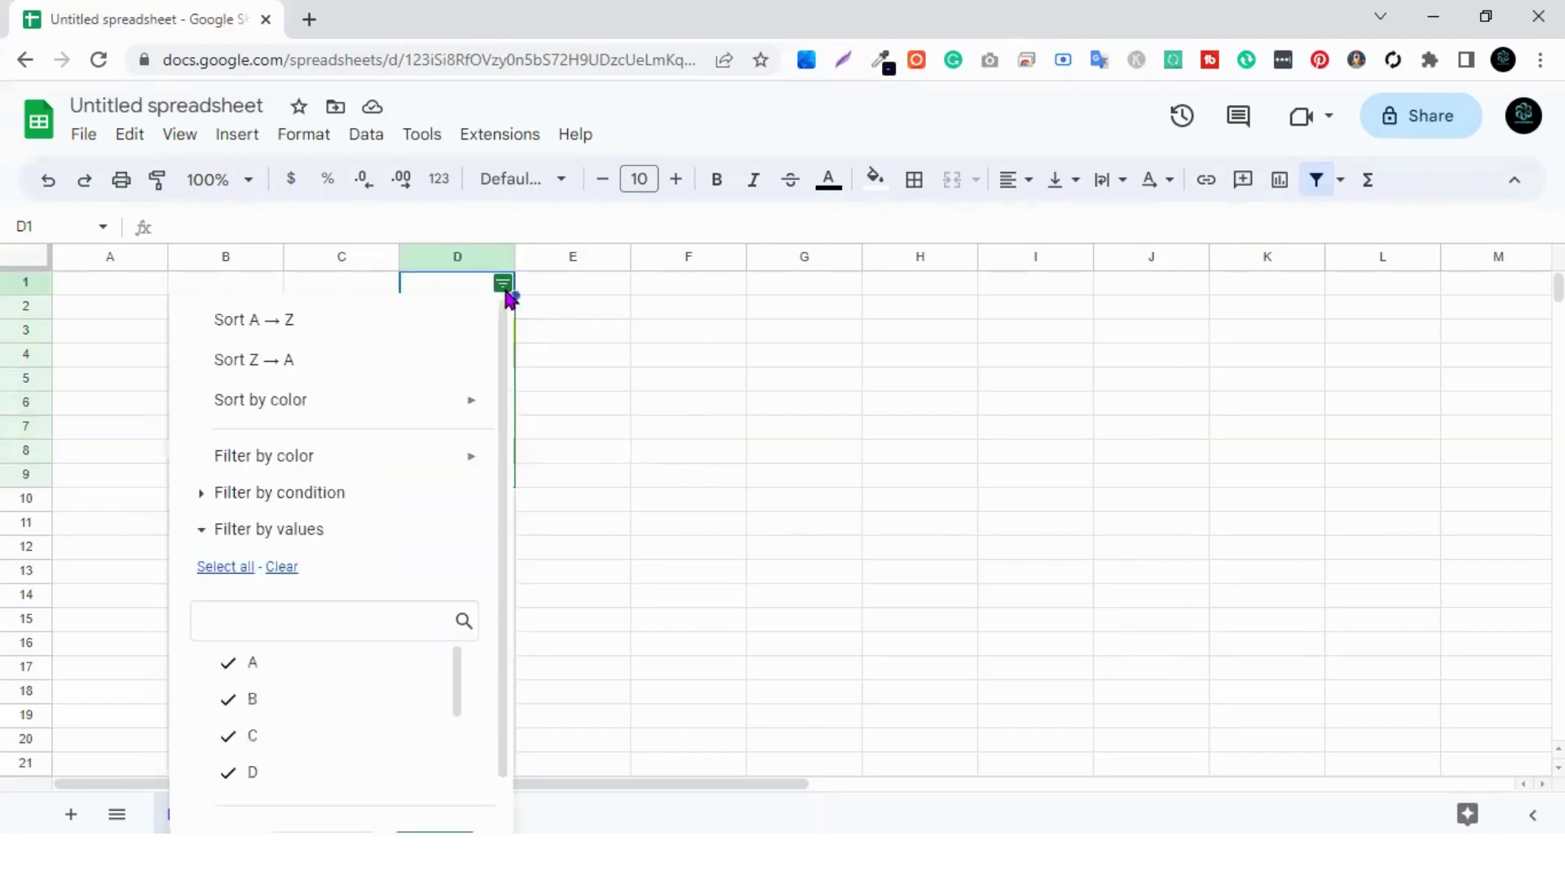
pyautogui.moveTo(433, 405)
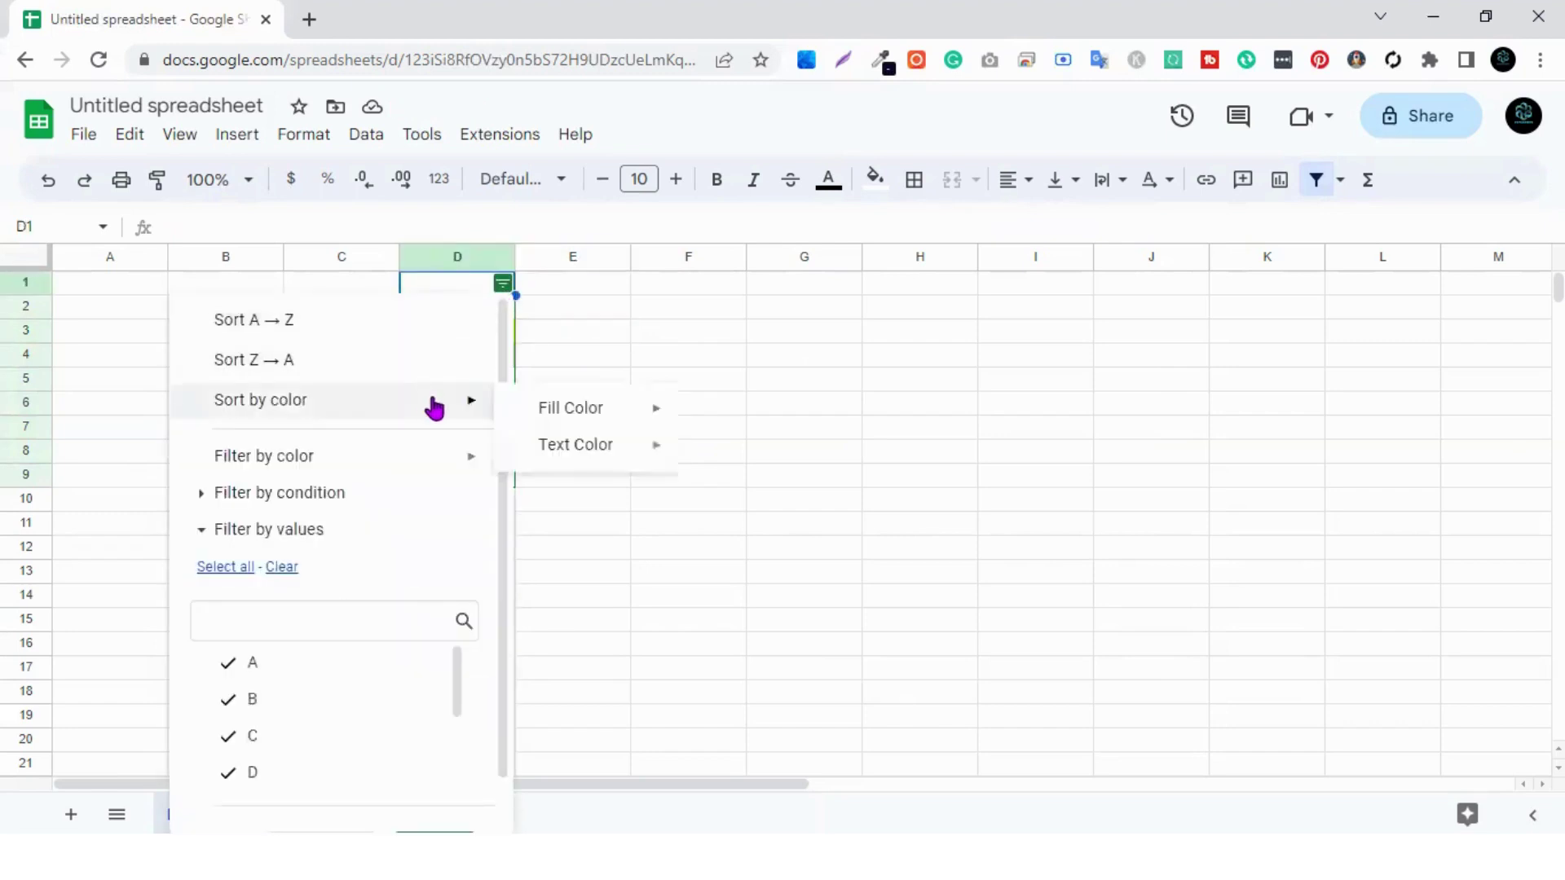
pyautogui.moveTo(599, 418)
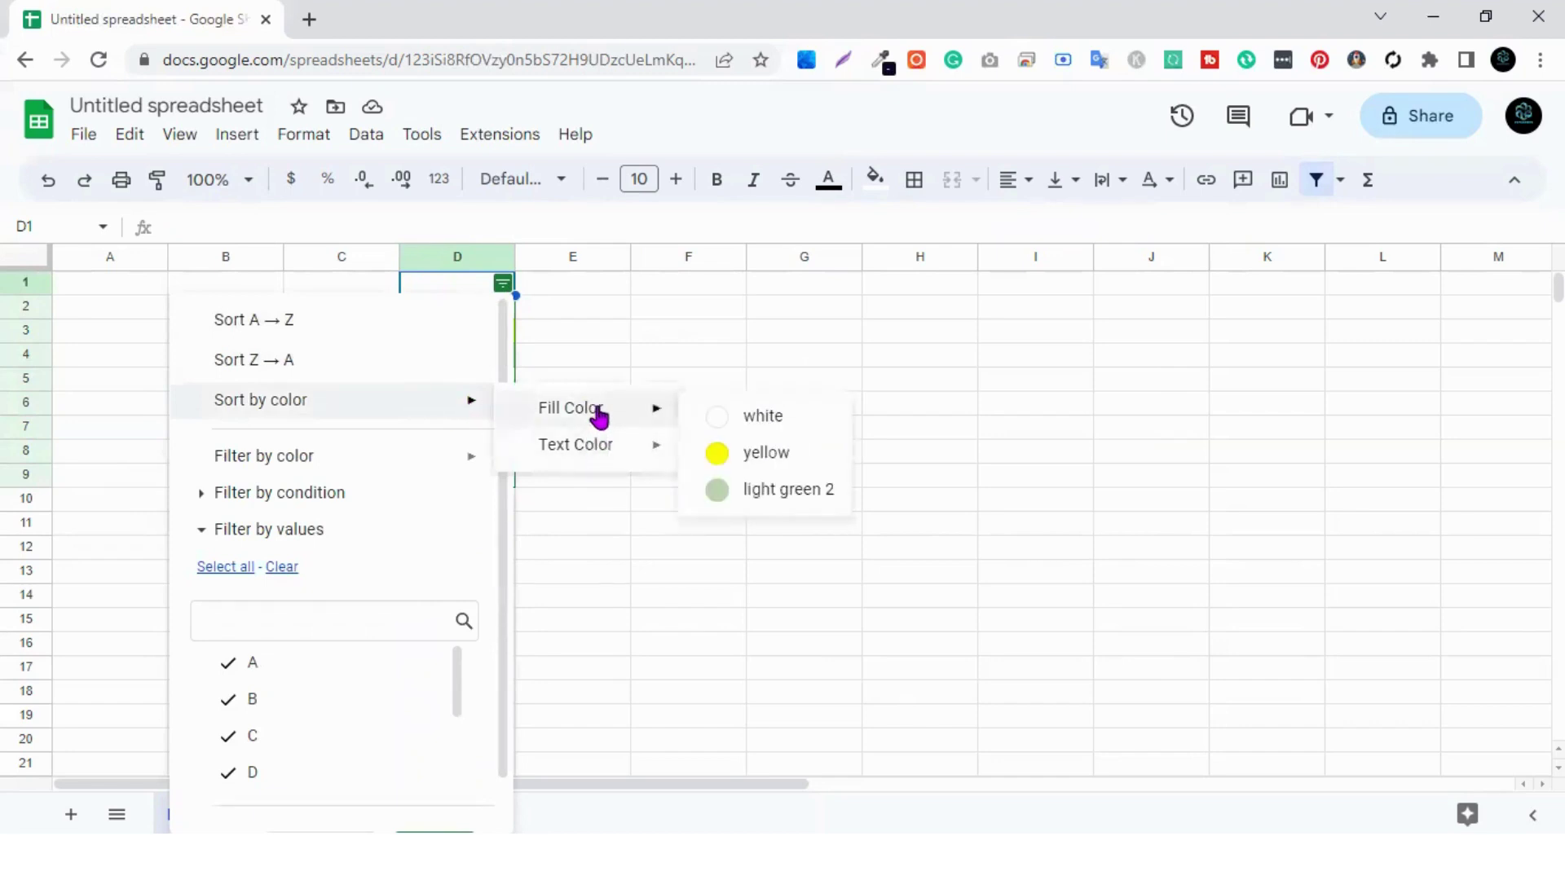
pyautogui.press('F10')
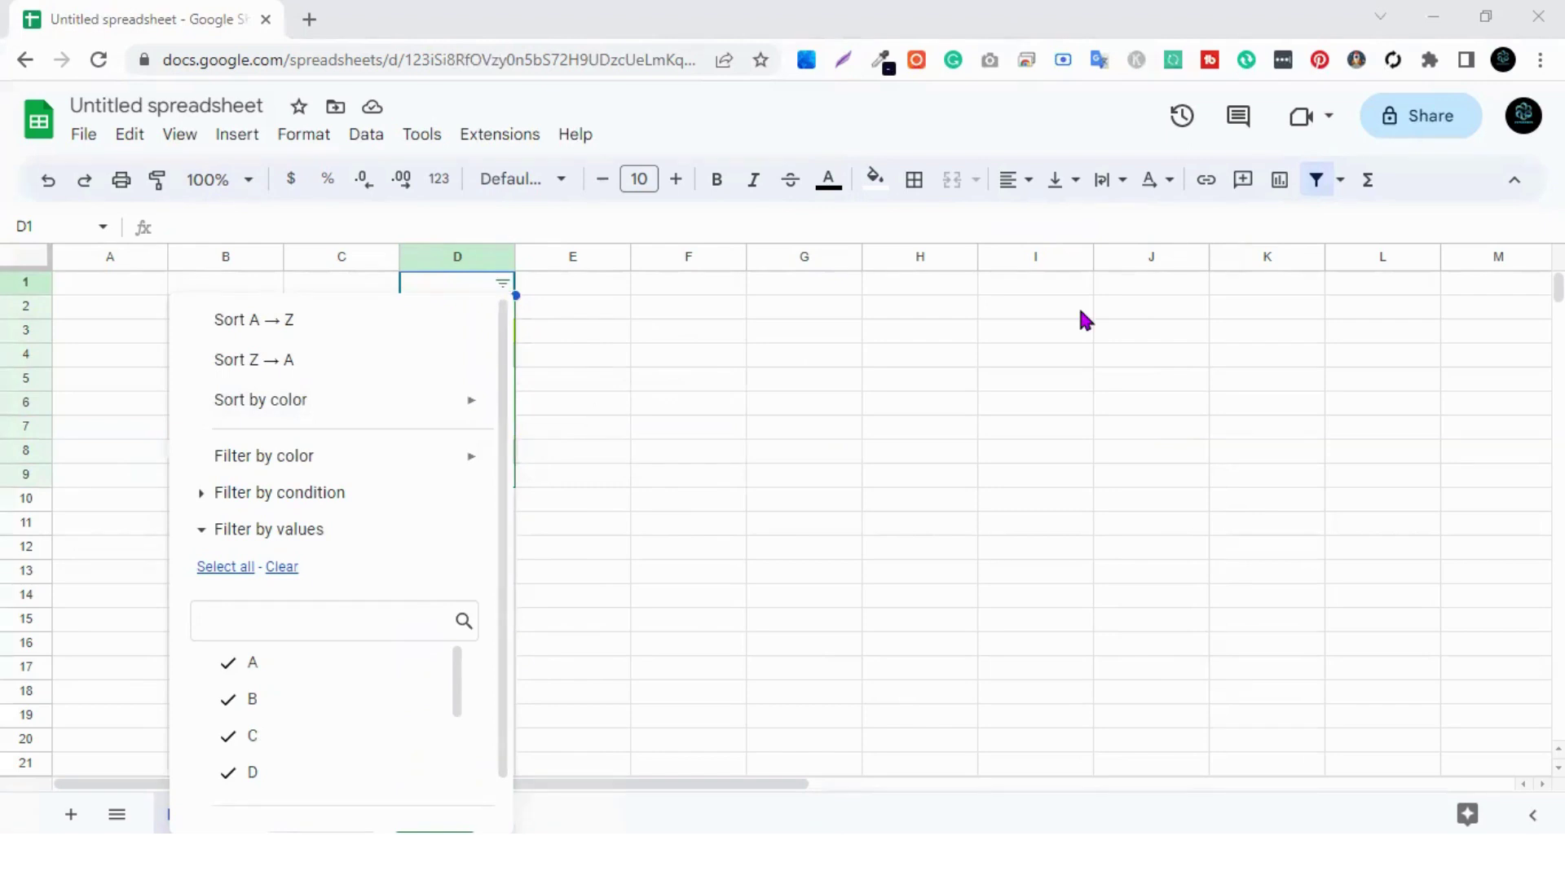
pyautogui.click(448, 412)
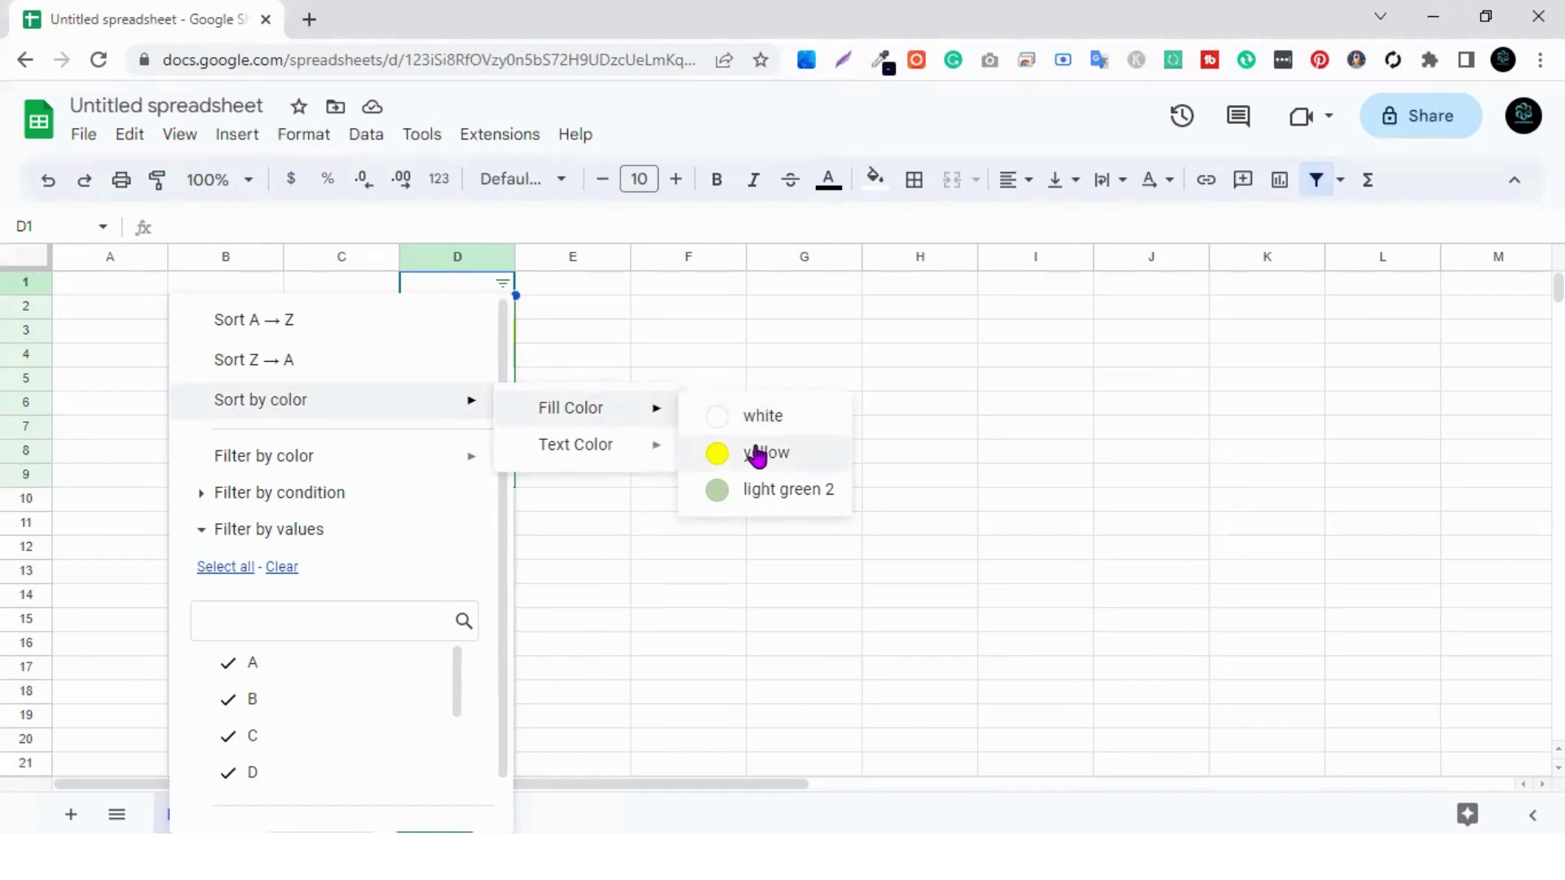
pyautogui.click(760, 454)
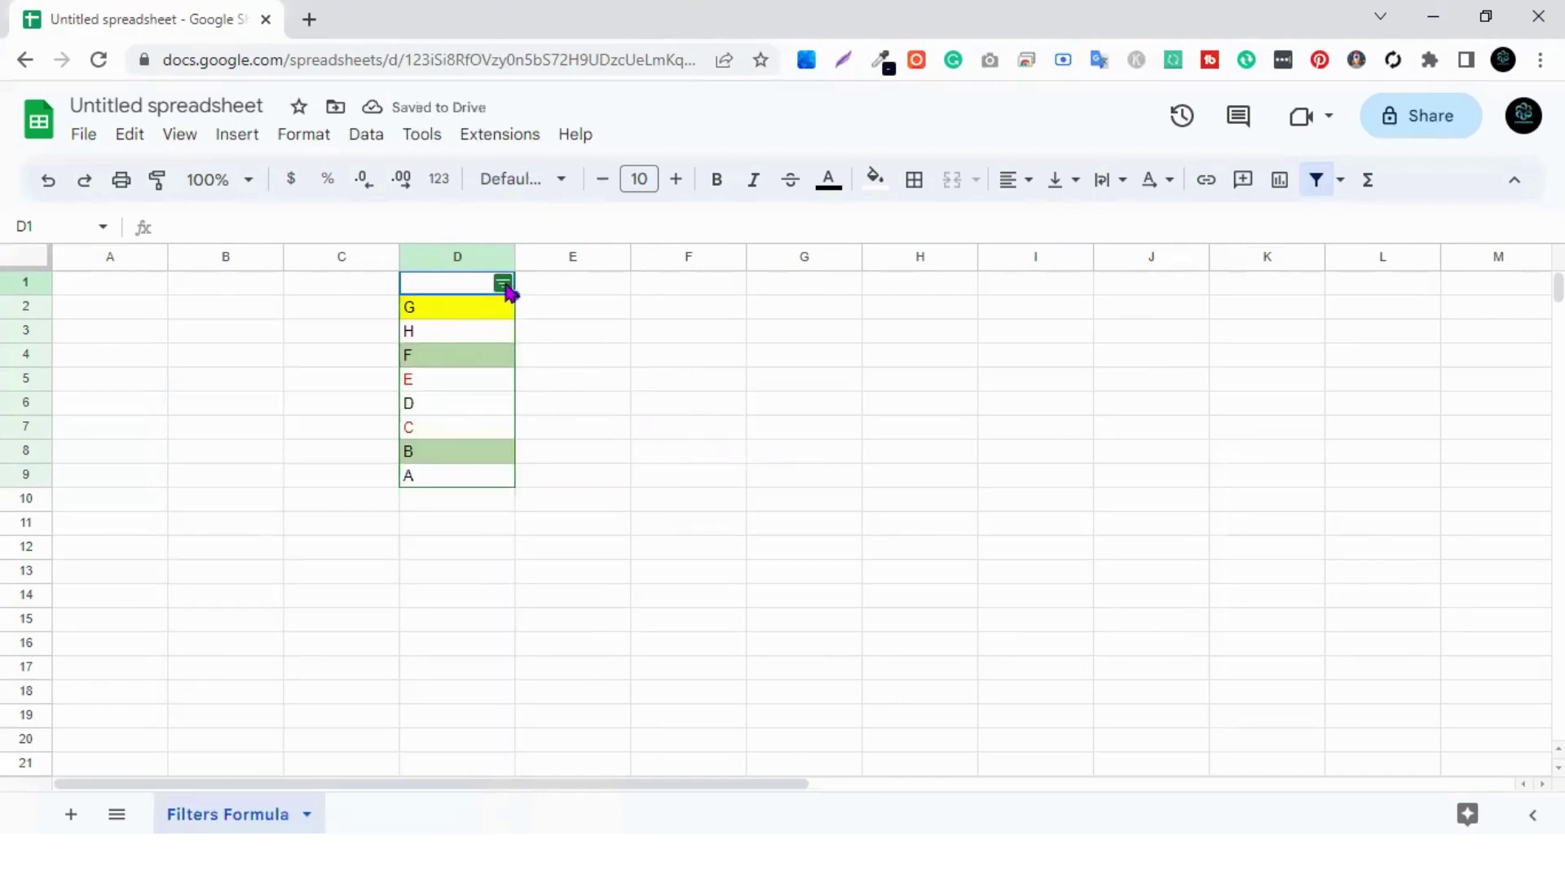
# Sort the filtered column D by fill color again, placing light green 2 first.
pyautogui.click(502, 283)
pyautogui.moveTo(433, 408)
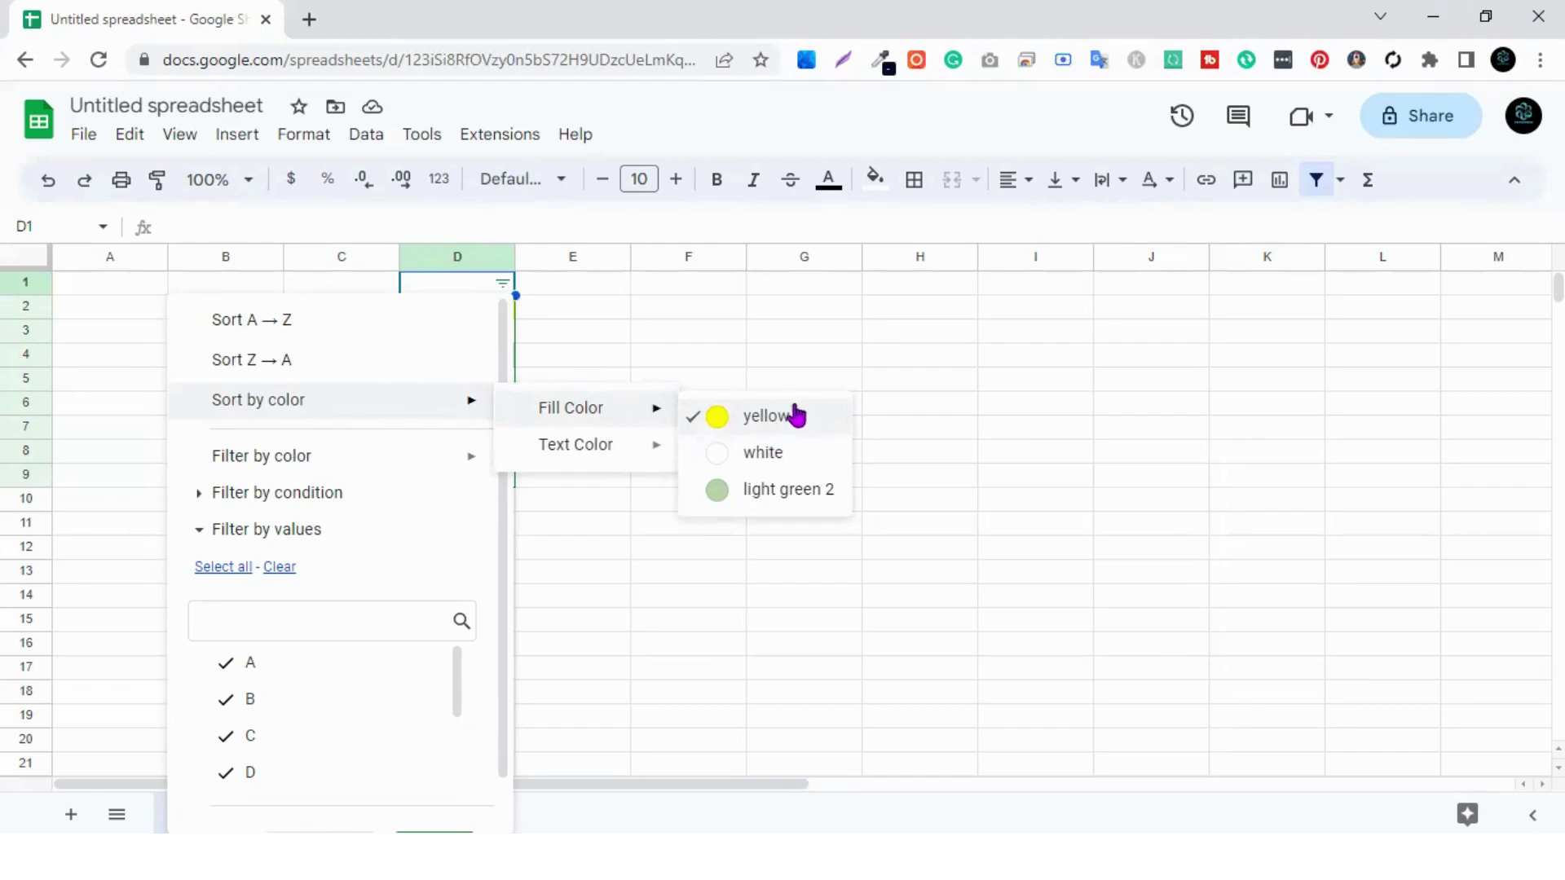
pyautogui.click(799, 493)
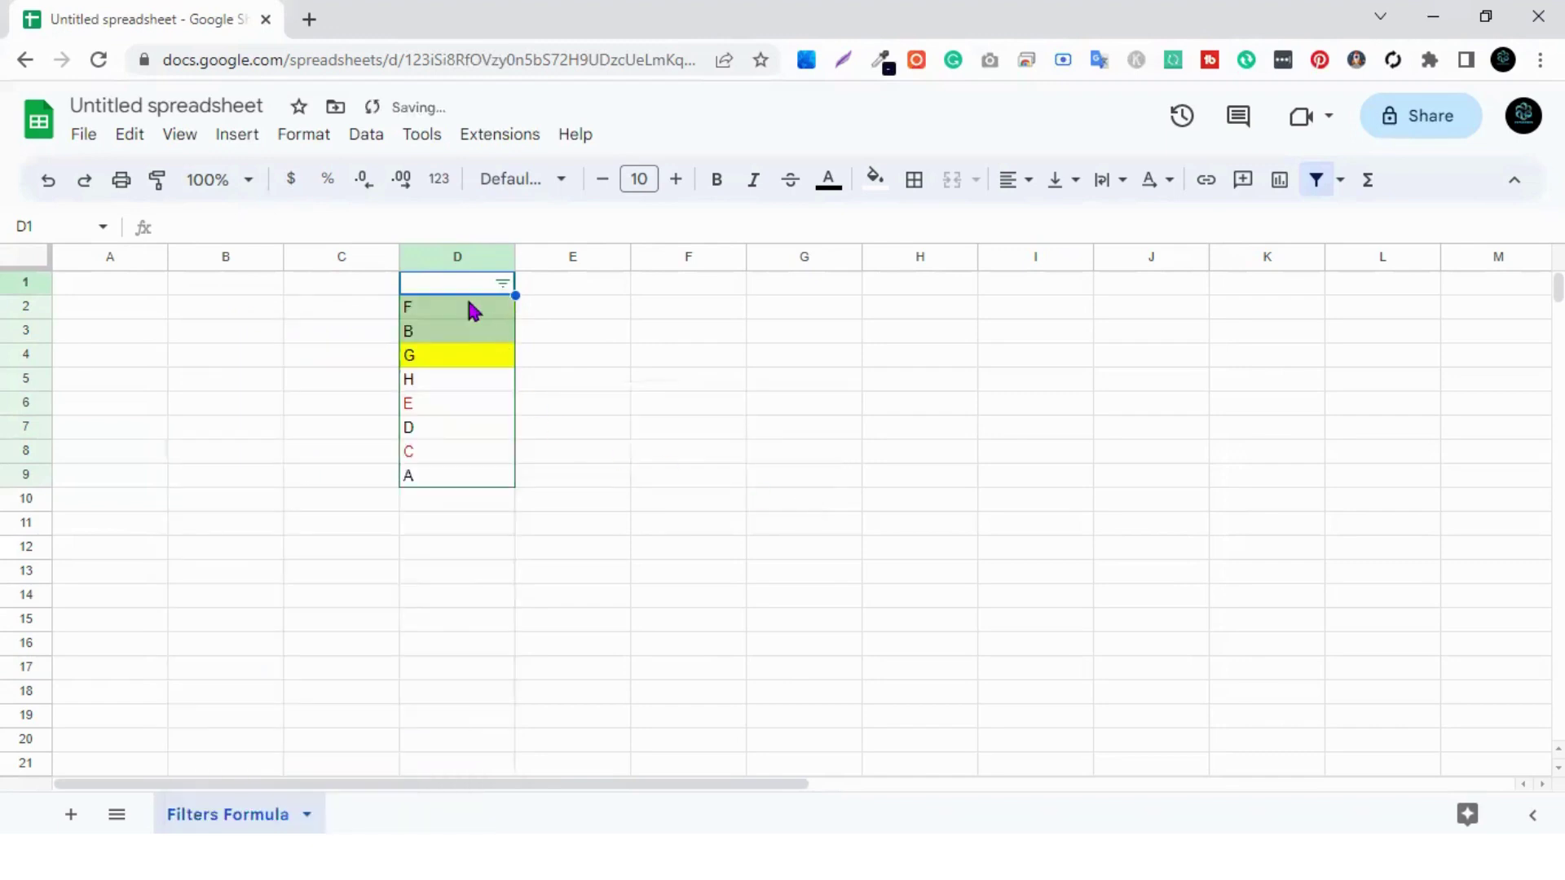
pyautogui.moveTo(471, 309); pyautogui.dragTo(475, 335)
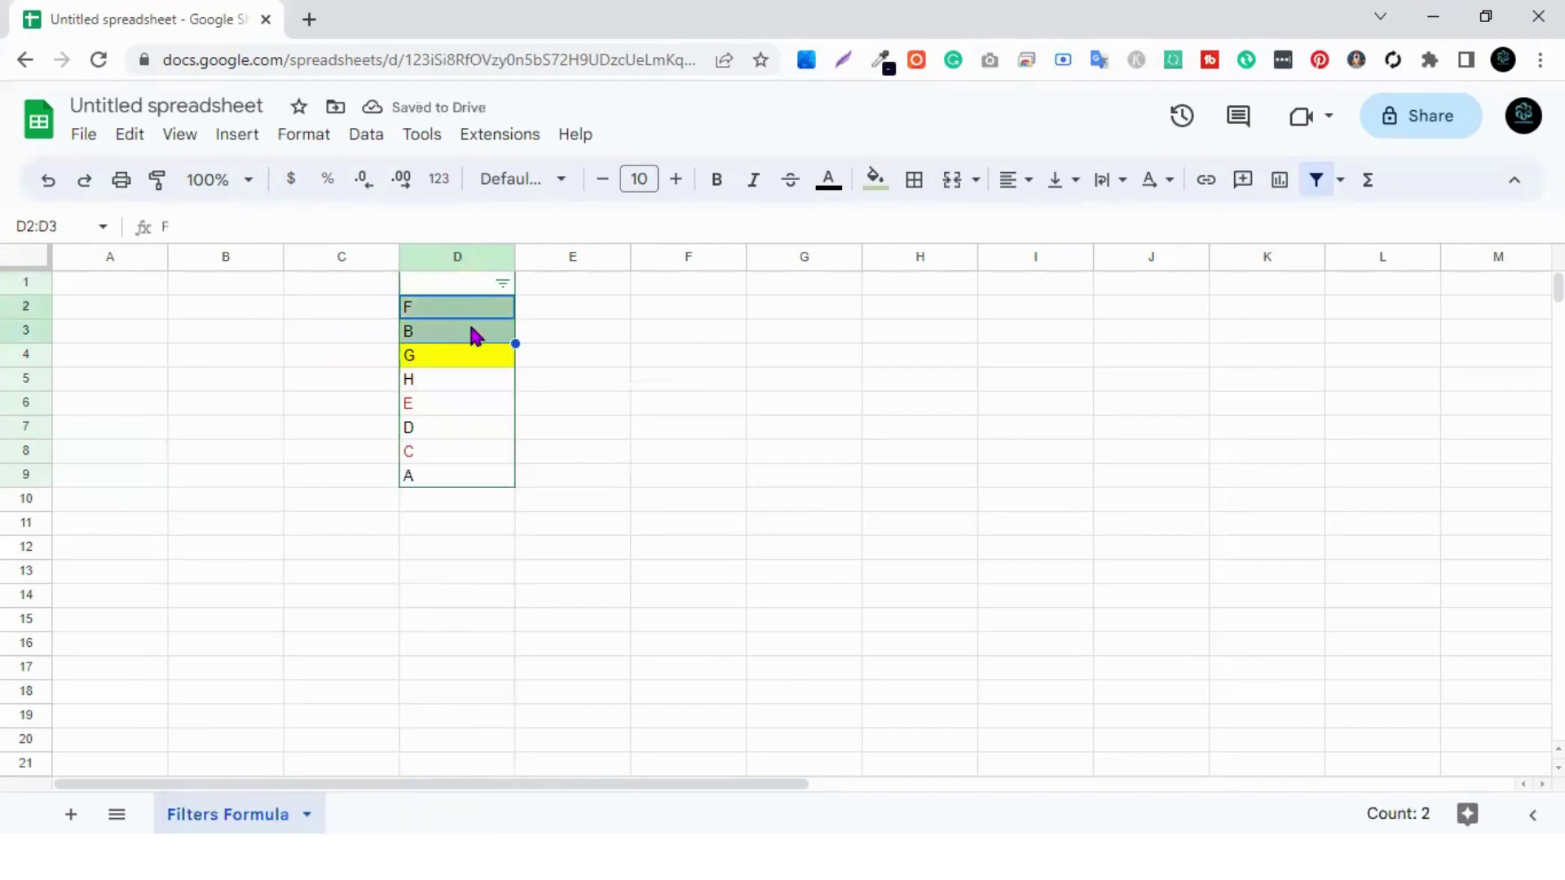
pyautogui.click(608, 407)
pyautogui.click(503, 282)
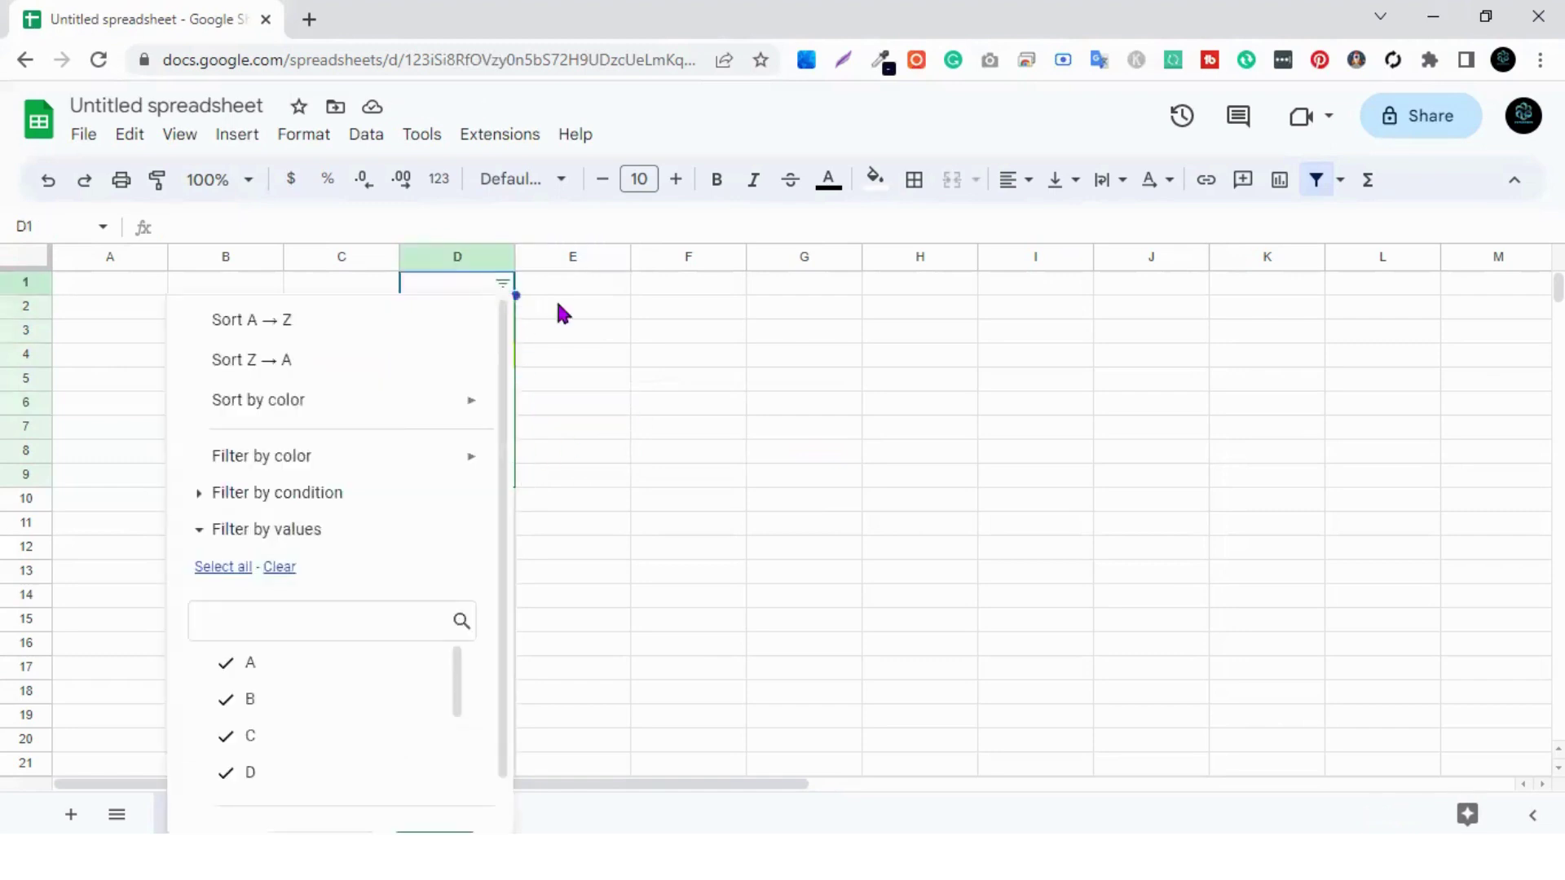
pyautogui.click(557, 306)
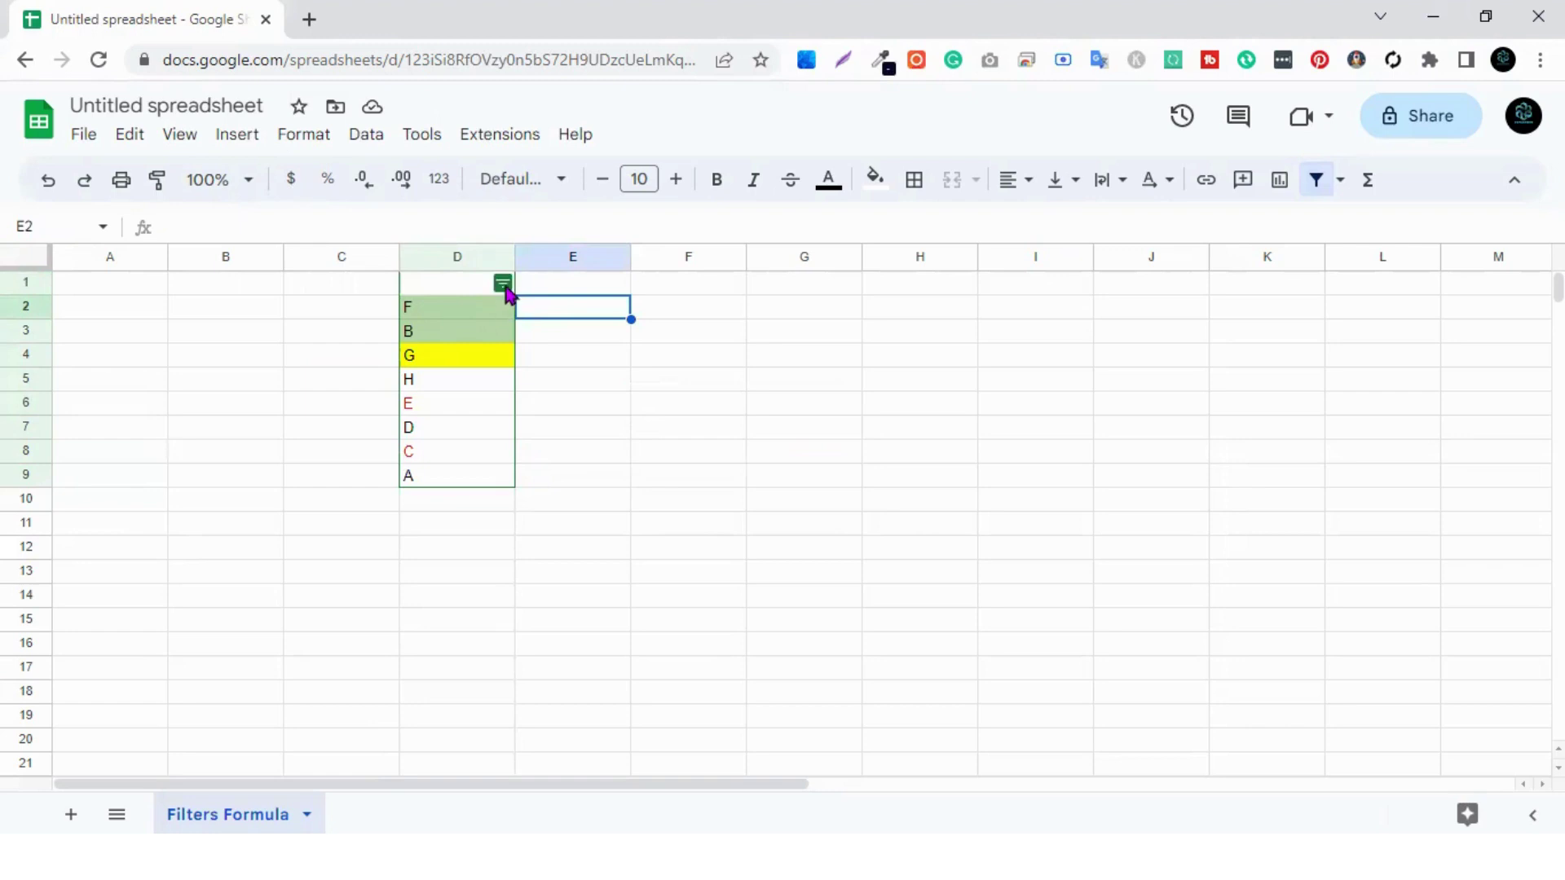
# Sort the filtered column D by text color, placing black first.
pyautogui.click(503, 283)
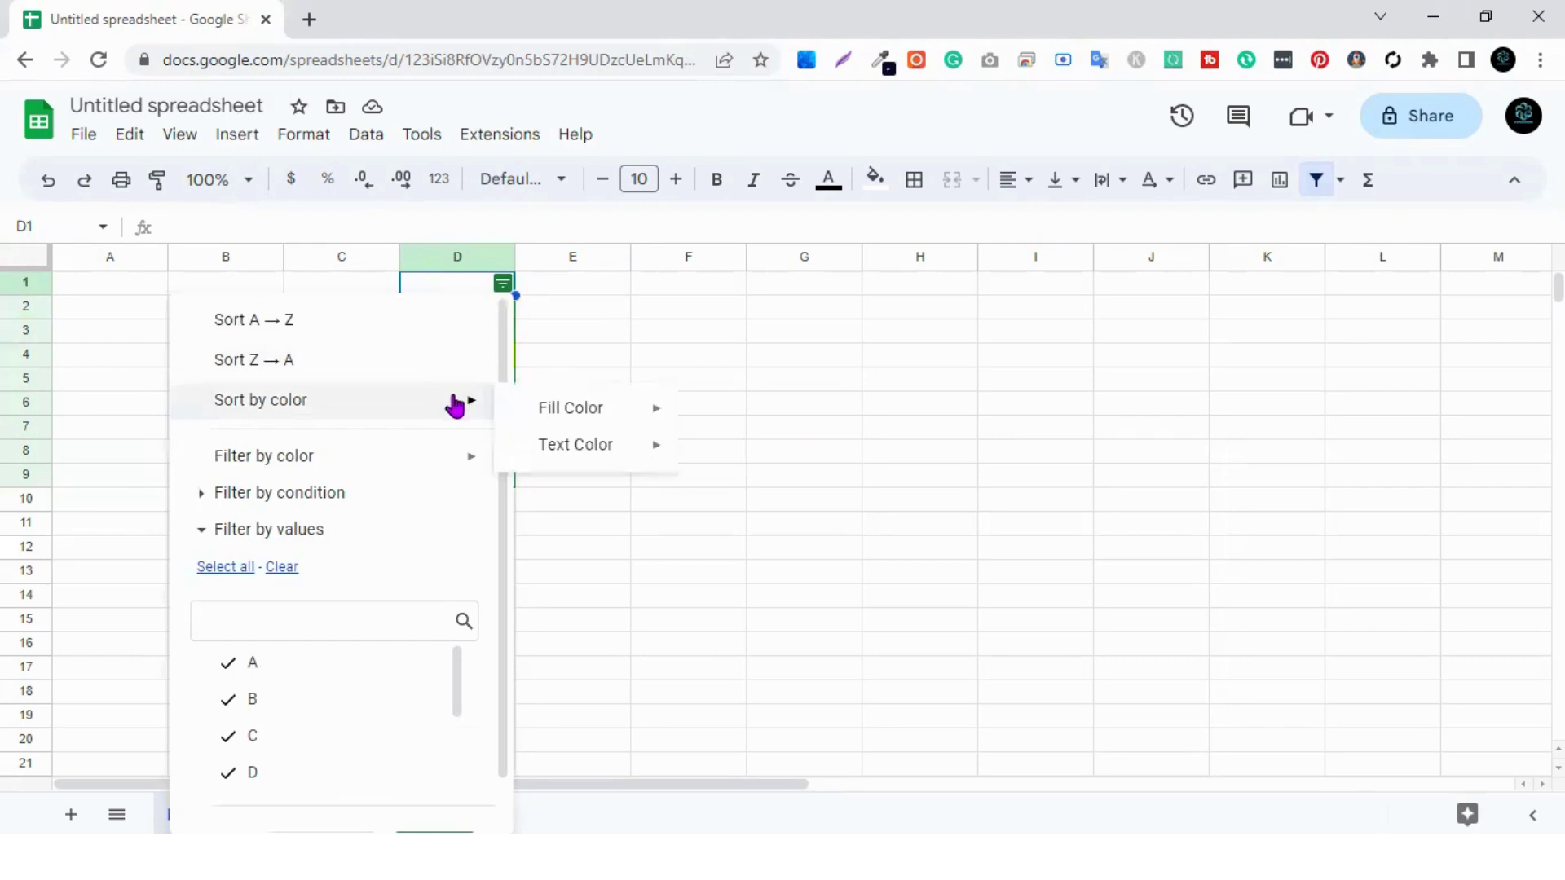
pyautogui.moveTo(570, 414)
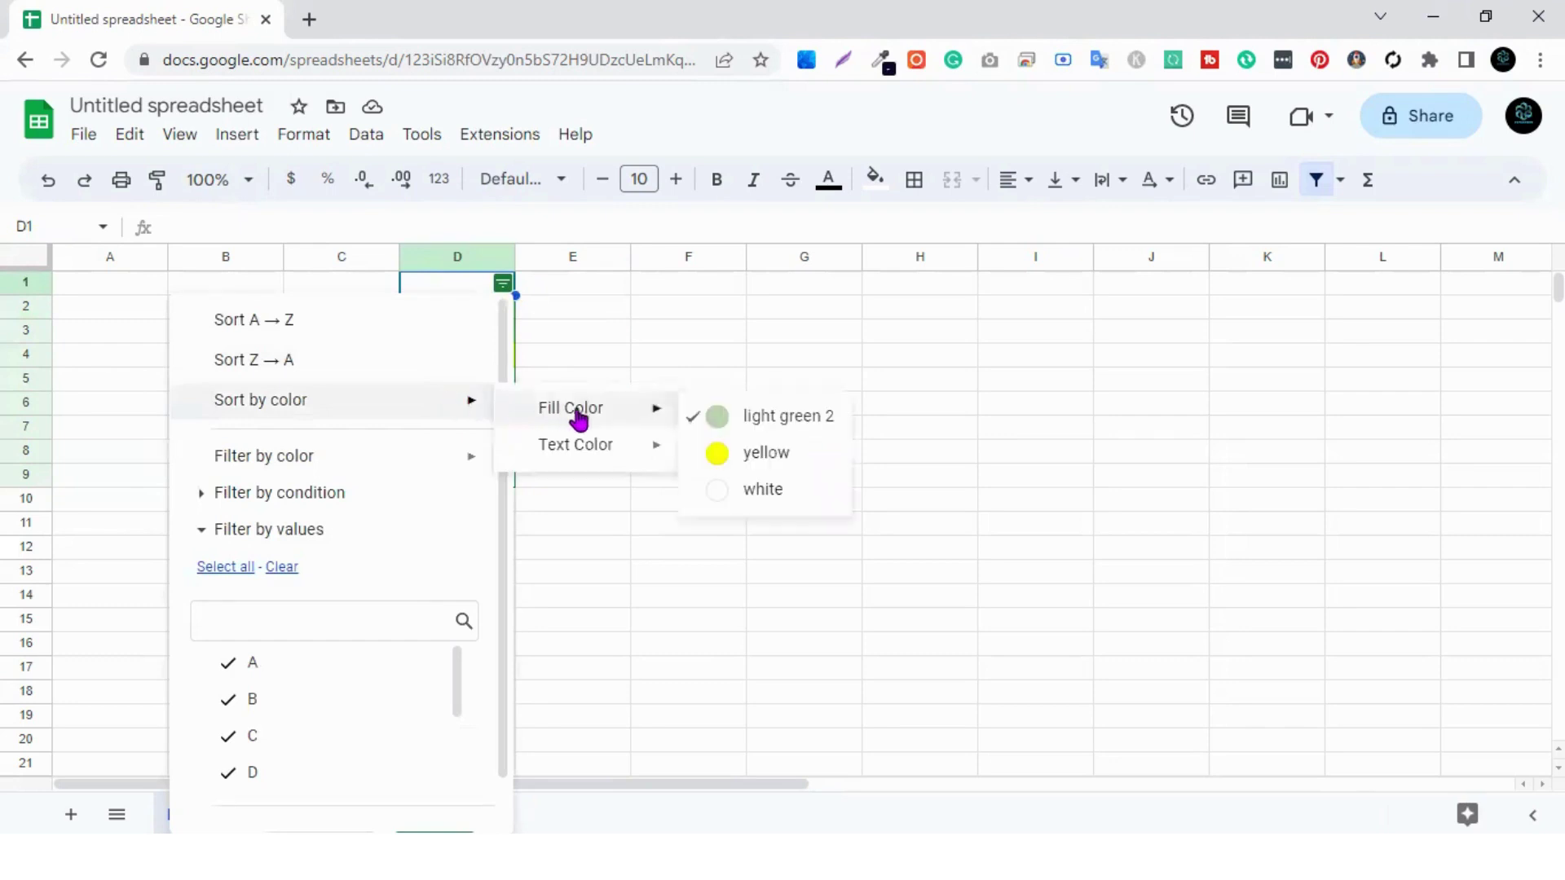
pyautogui.moveTo(604, 446)
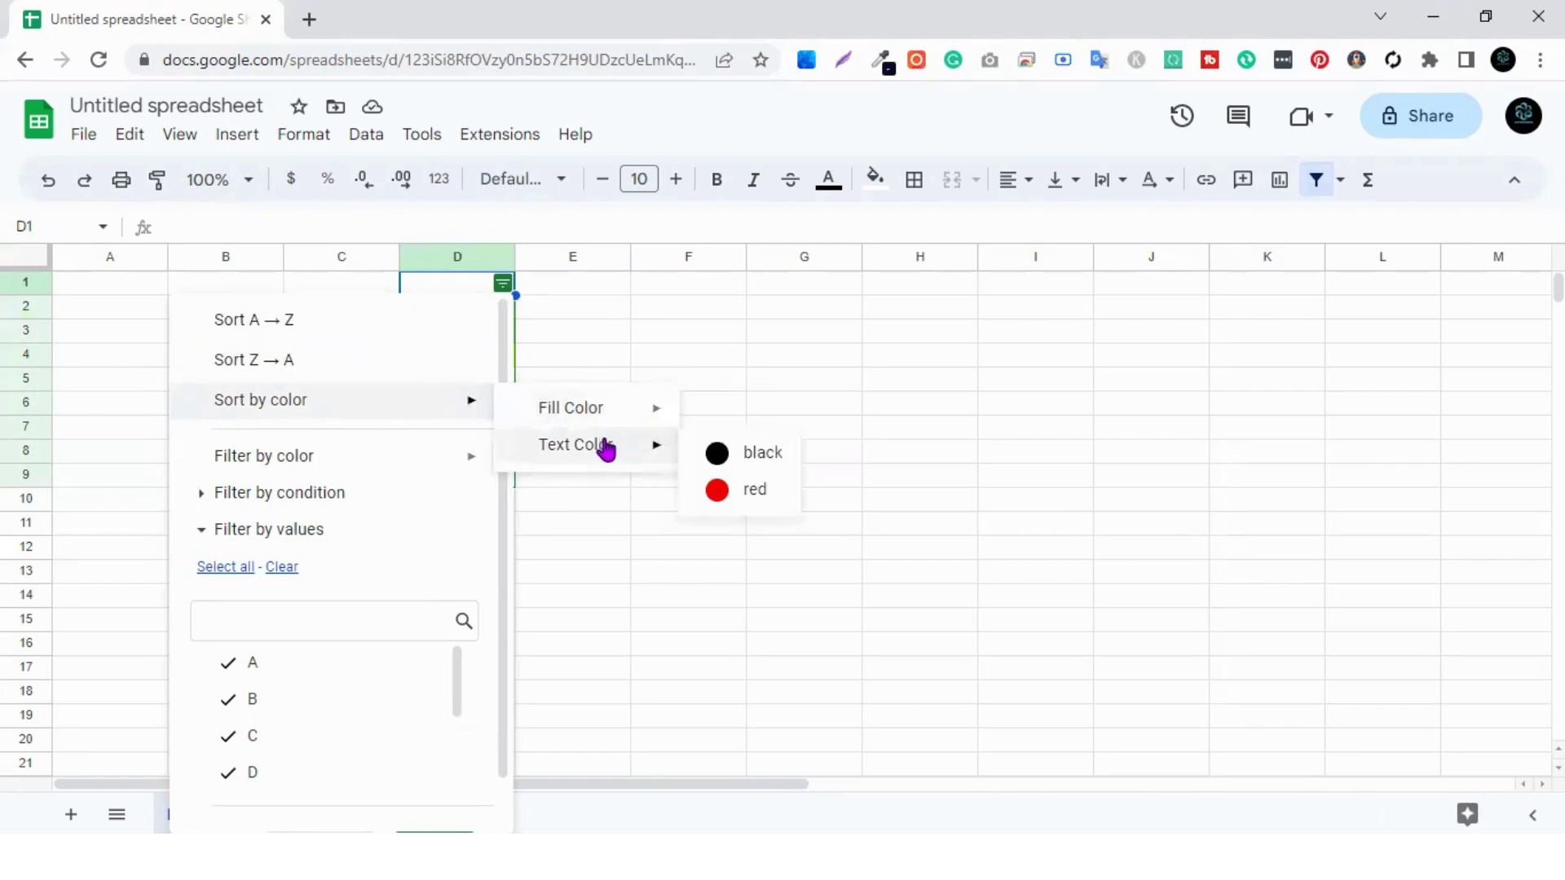
pyautogui.click(770, 457)
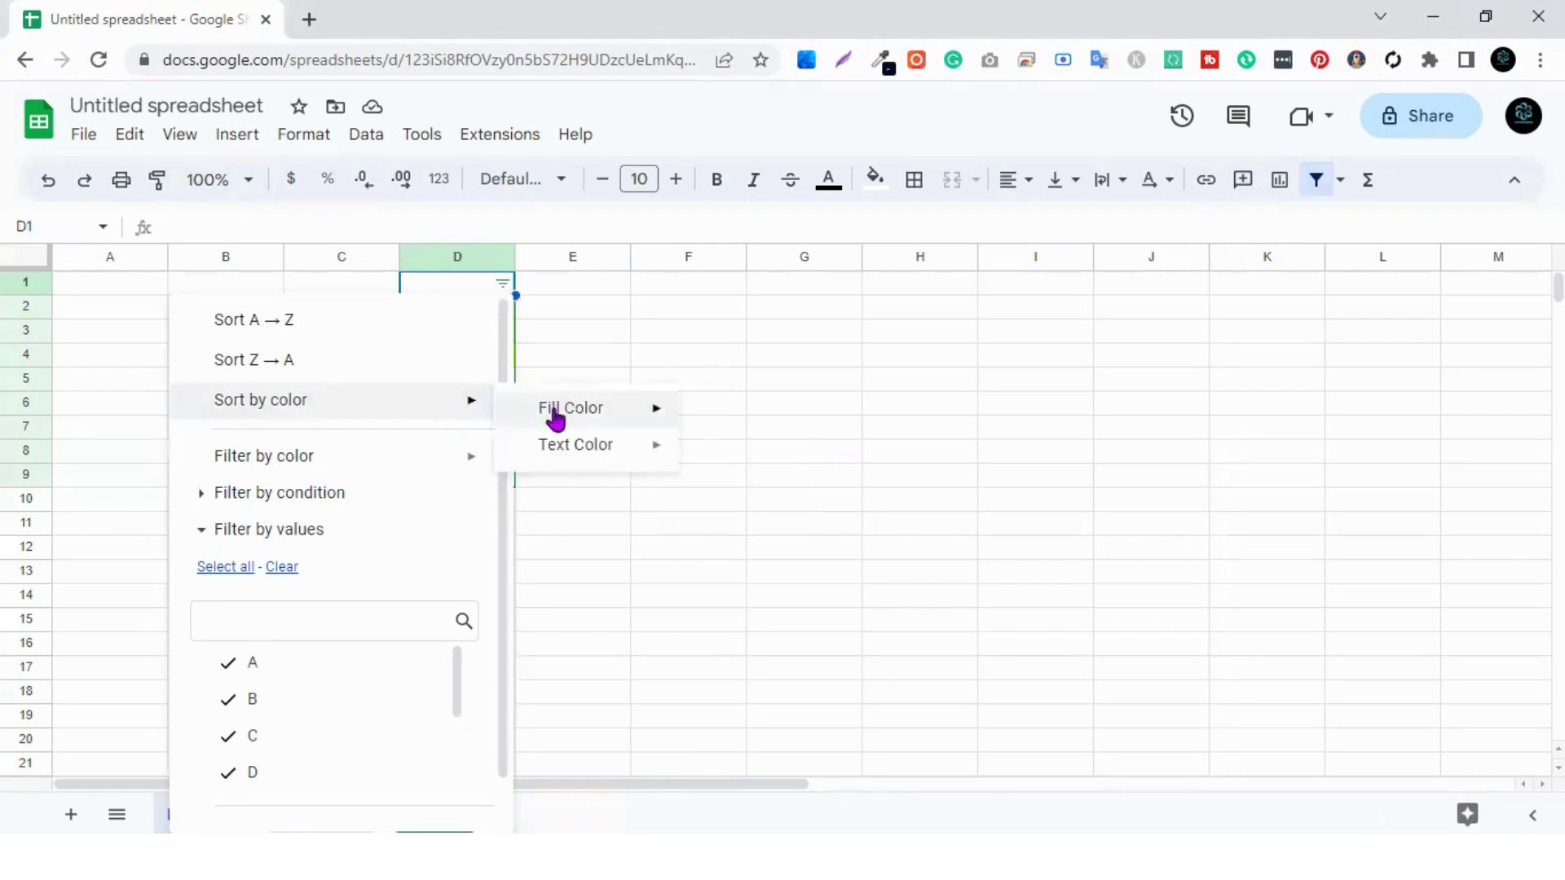
pyautogui.click(771, 456)
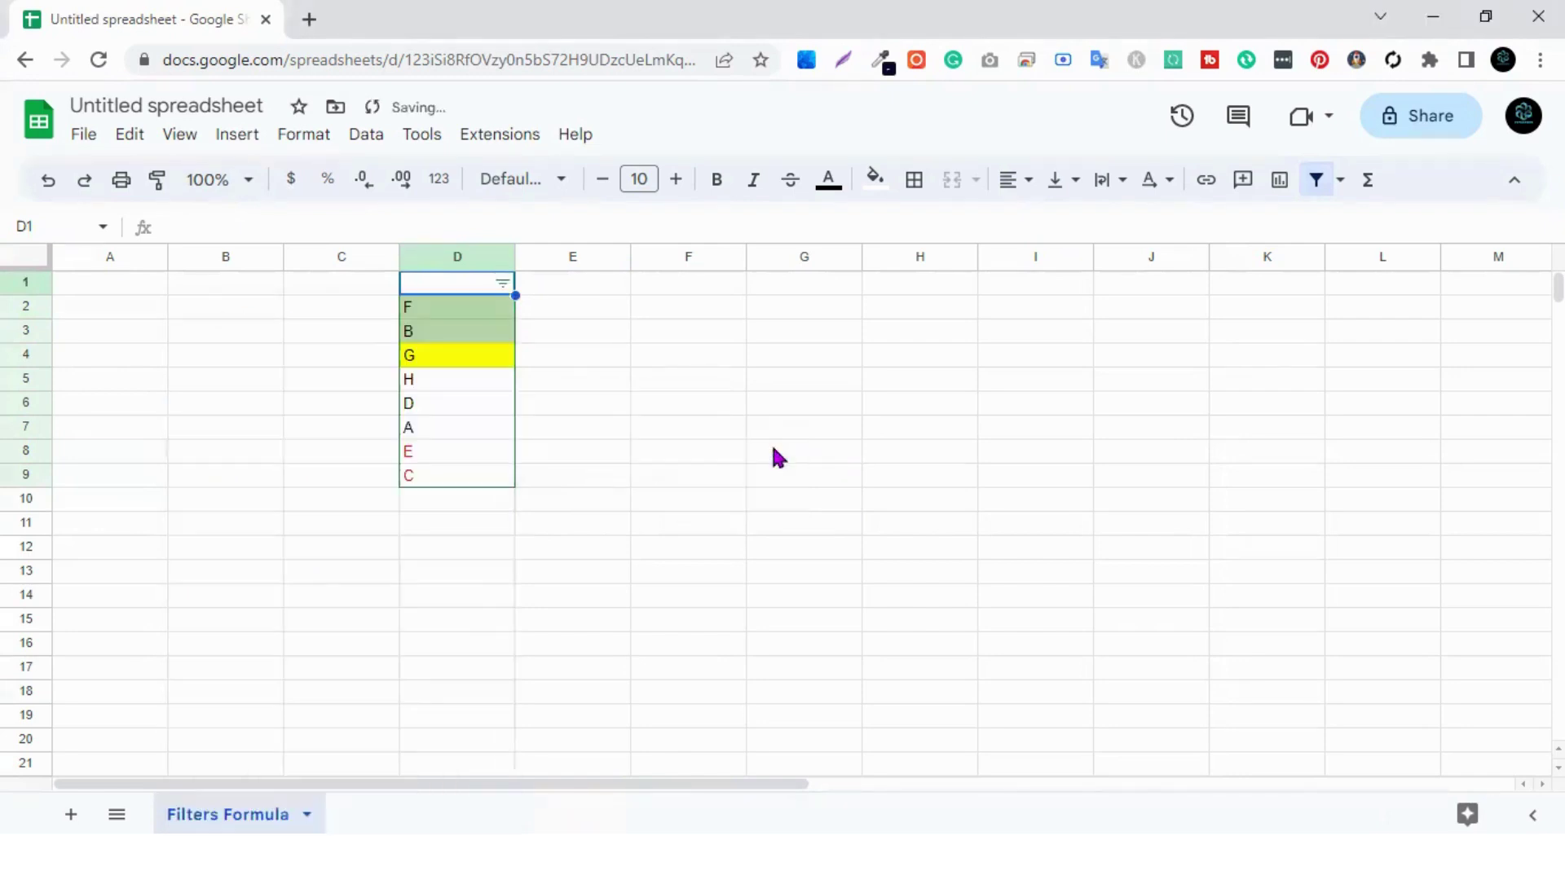
pyautogui.click(438, 308)
pyautogui.moveTo(450, 334); pyautogui.dragTo(428, 427)
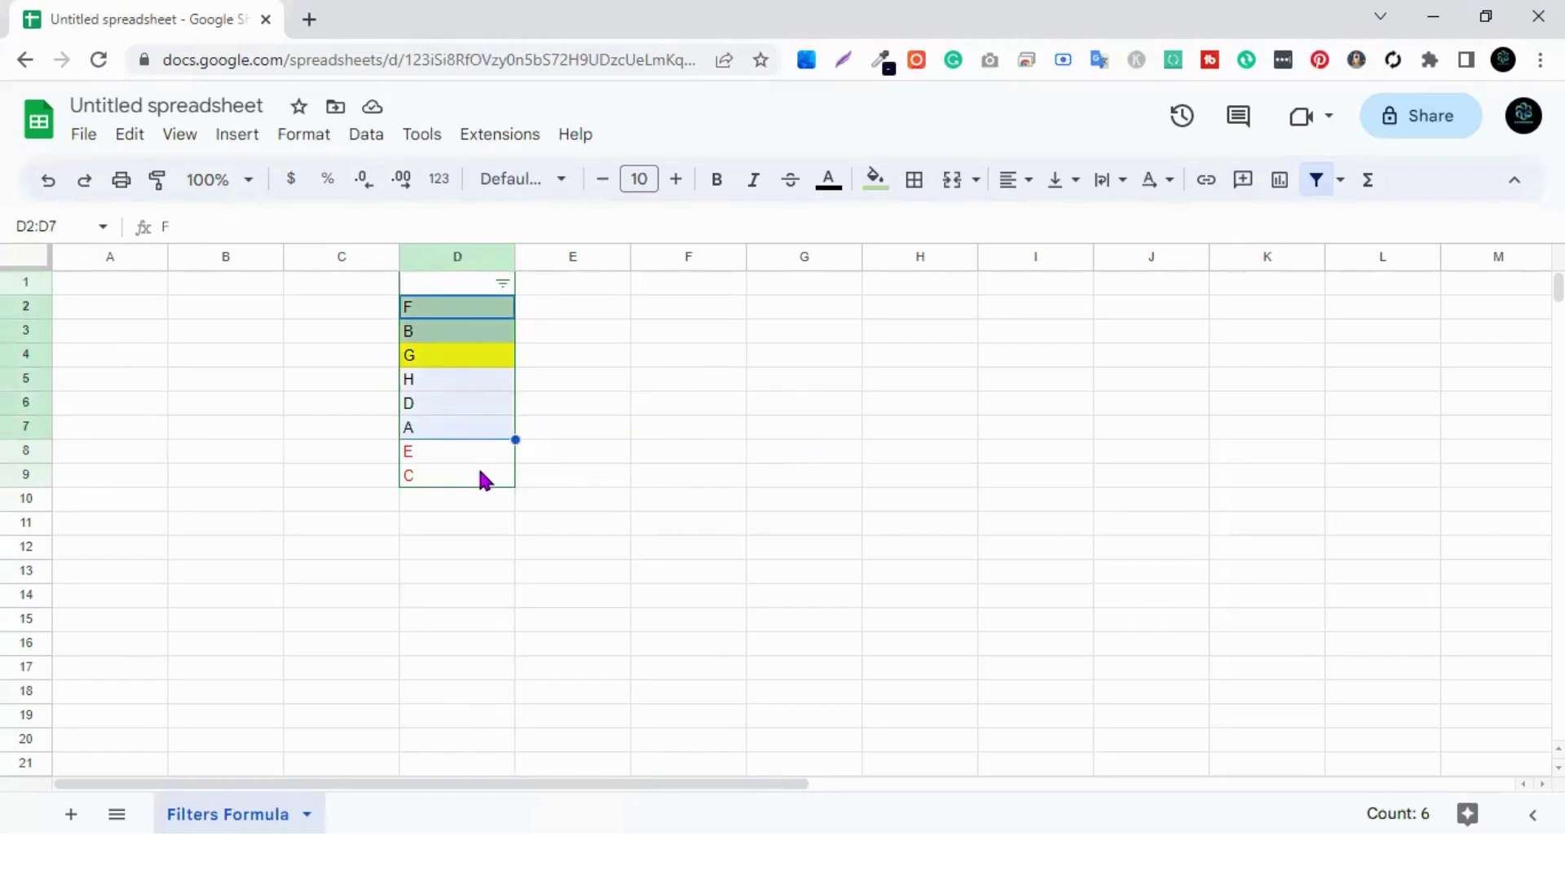
# Set the filter-by-color option of column D to None.
pyautogui.click(503, 284)
pyautogui.moveTo(406, 399)
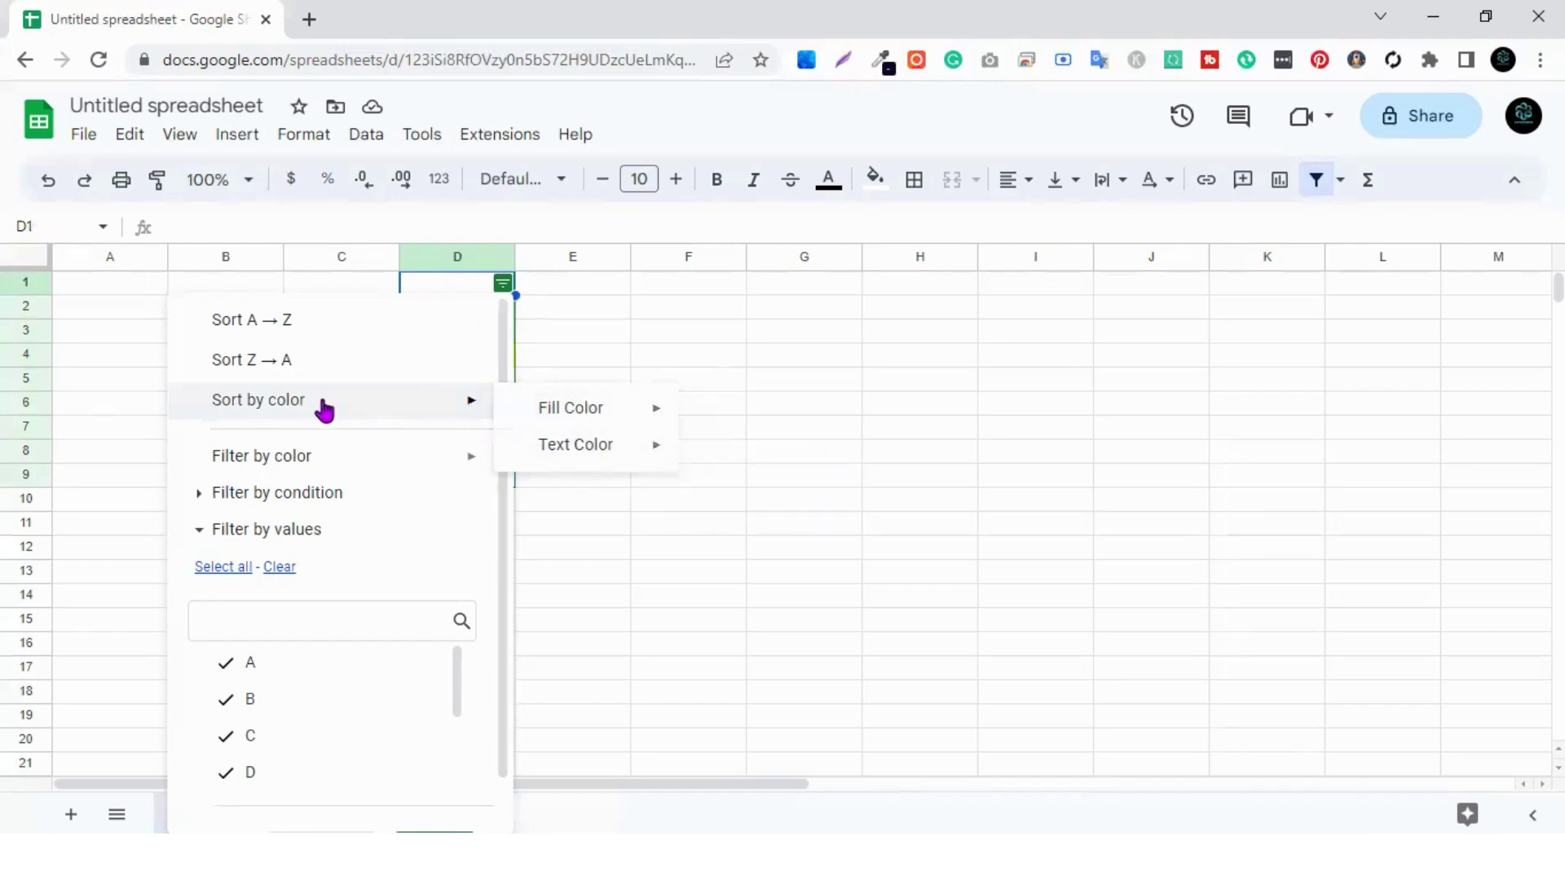
pyautogui.moveTo(311, 457)
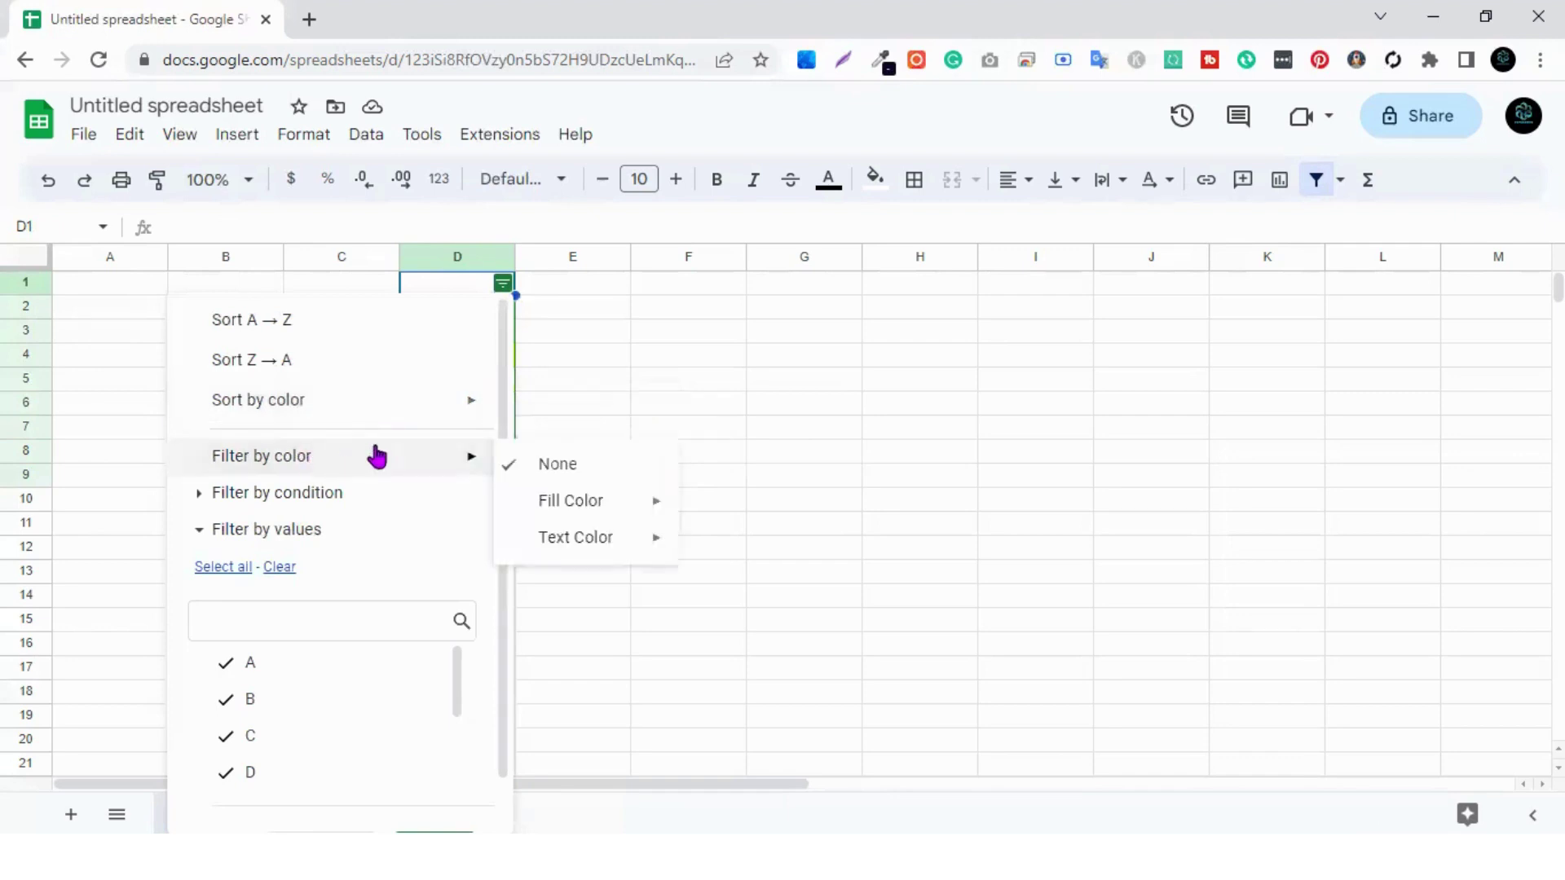
pyautogui.click(565, 450)
pyautogui.moveTo(344, 462)
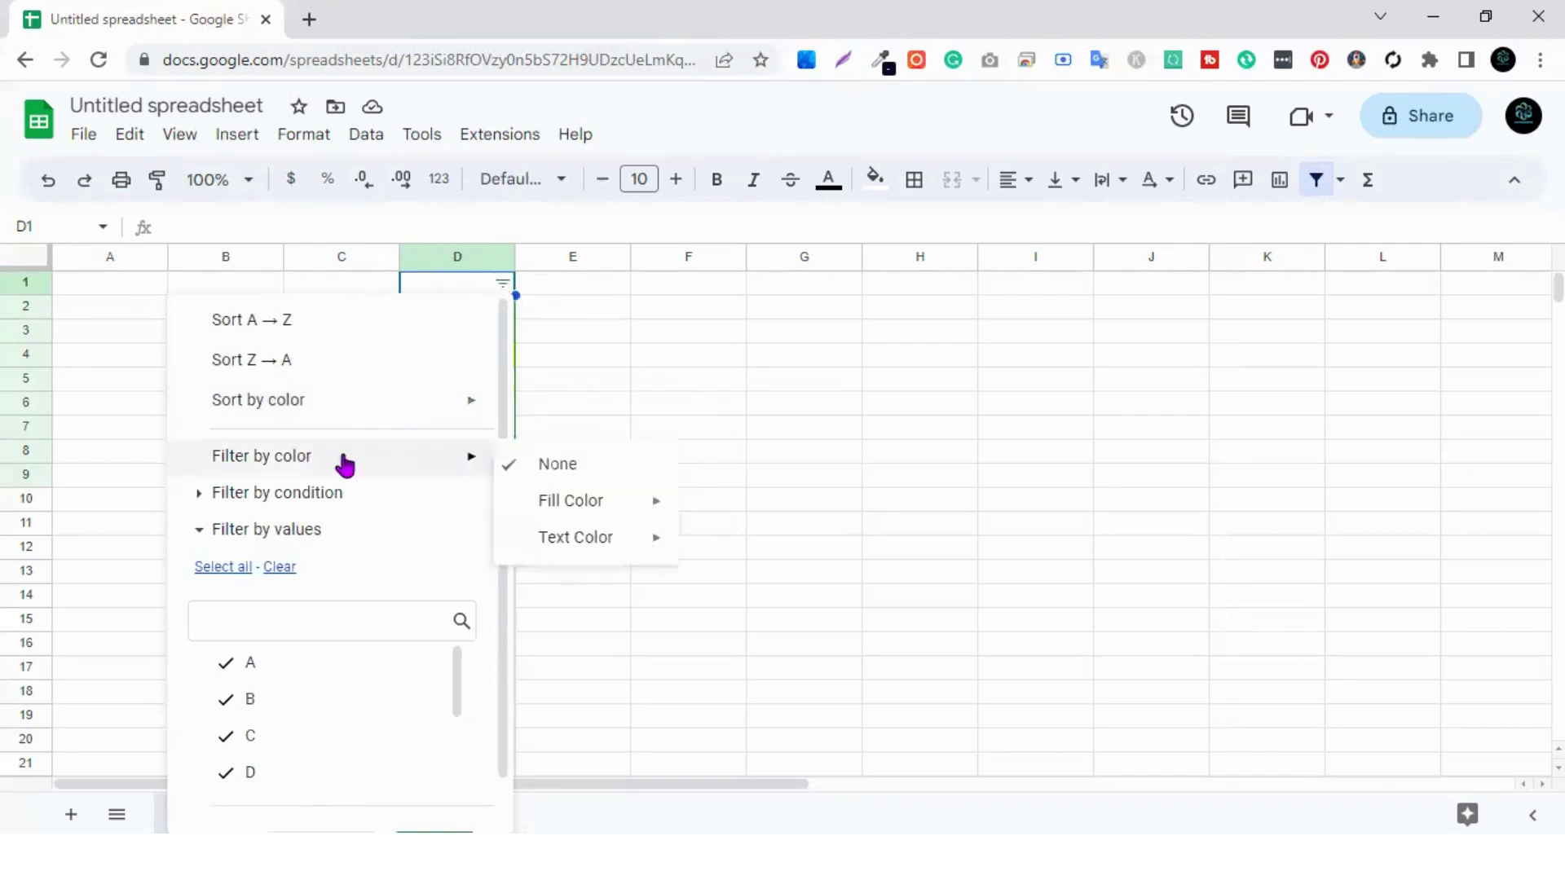
pyautogui.click(569, 465)
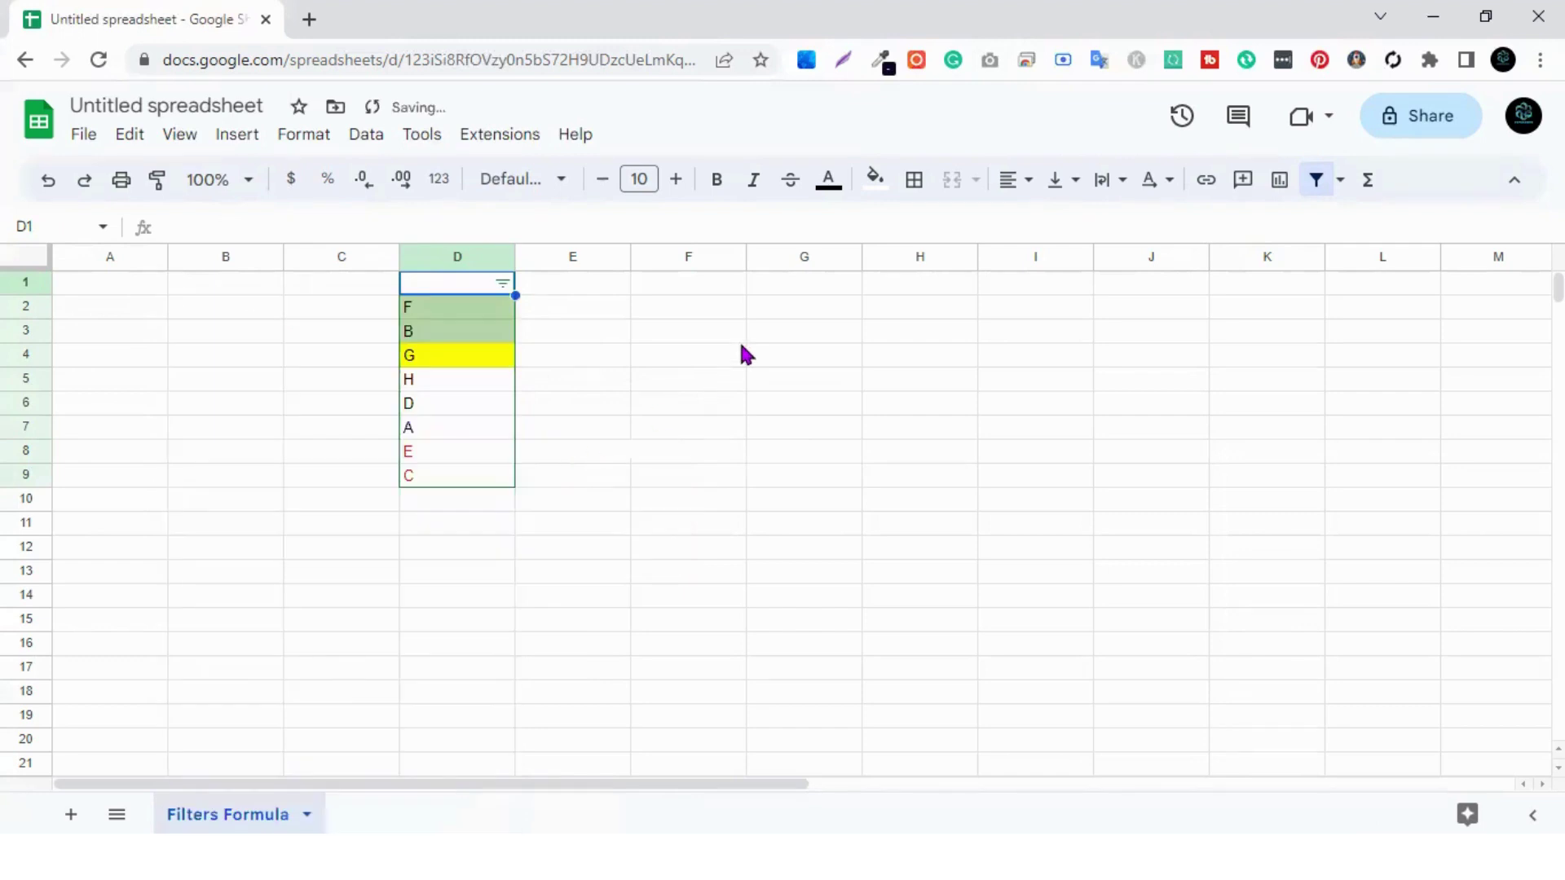
pyautogui.click(738, 339)
pyautogui.click(499, 260)
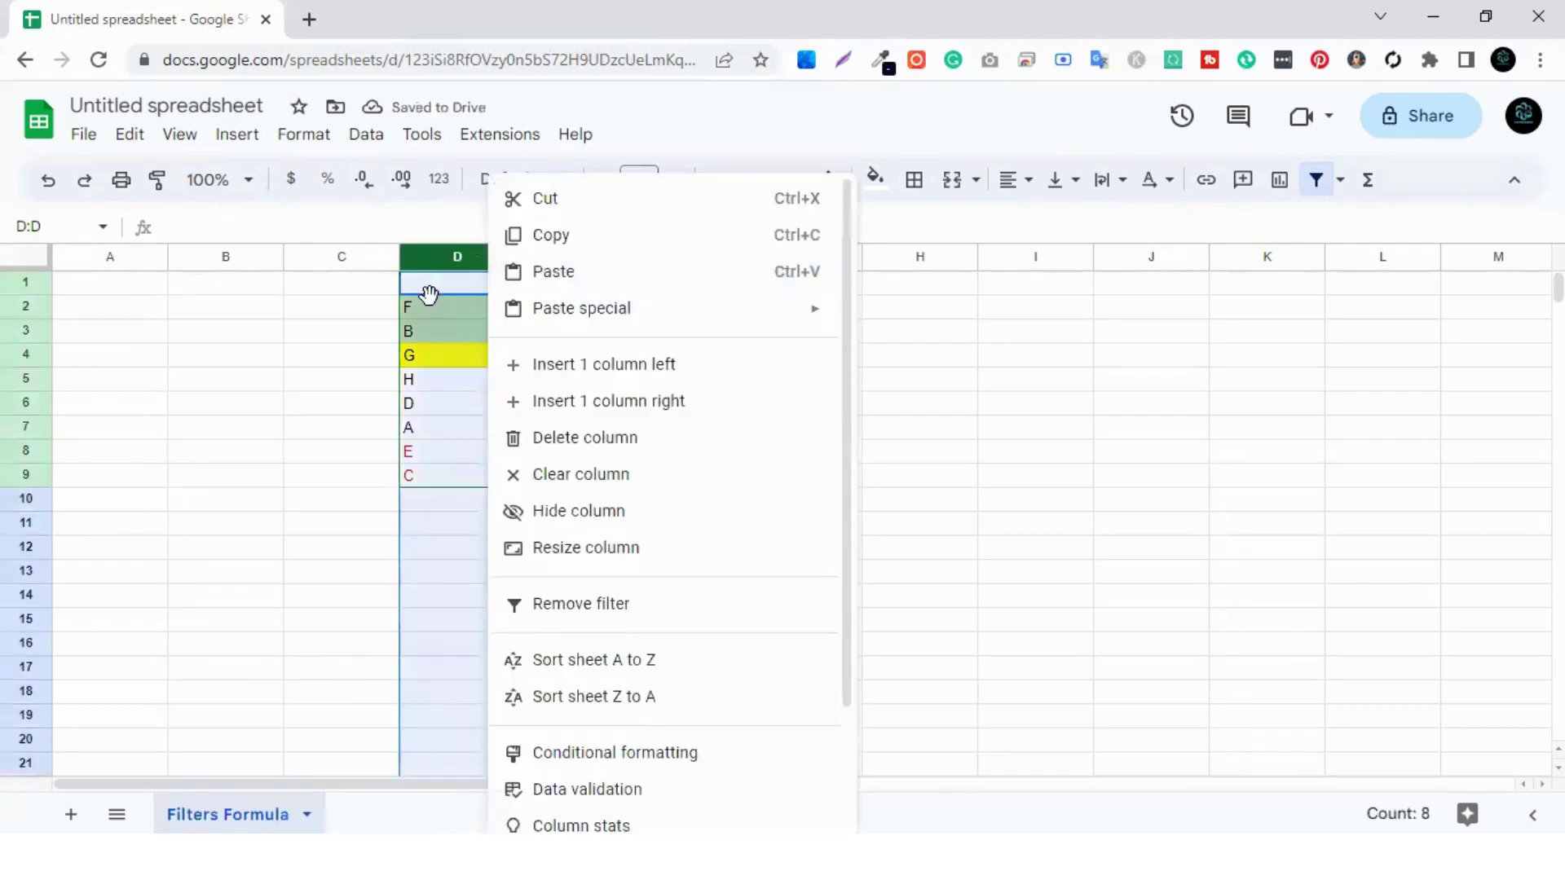
pyautogui.click(431, 301)
# Filter column D by the condition "Text contains" with the value A.
pyautogui.click(502, 284)
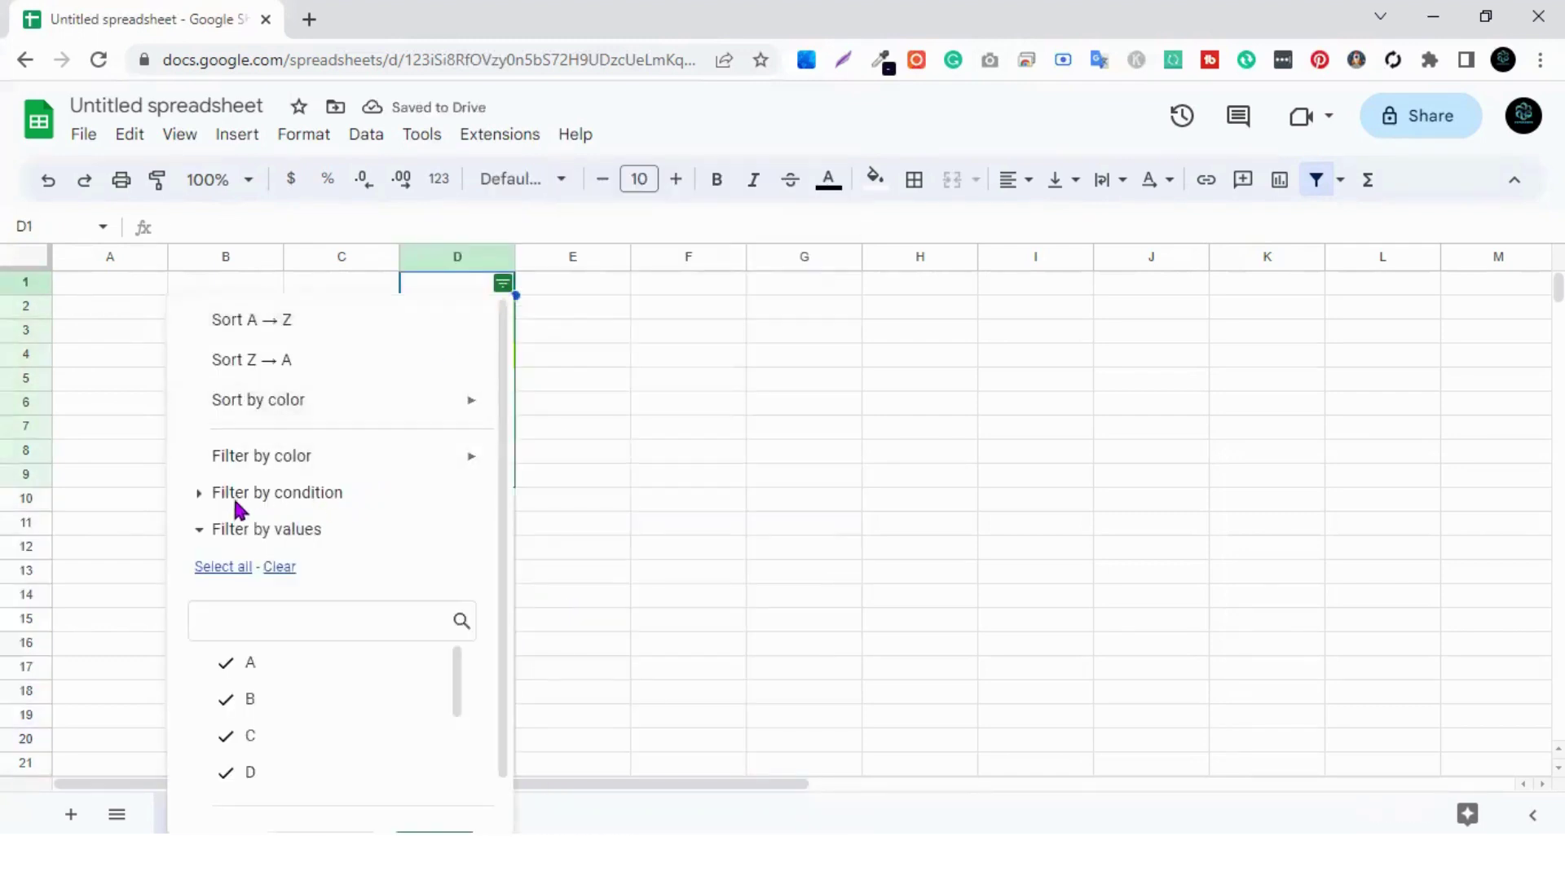
pyautogui.click(199, 497)
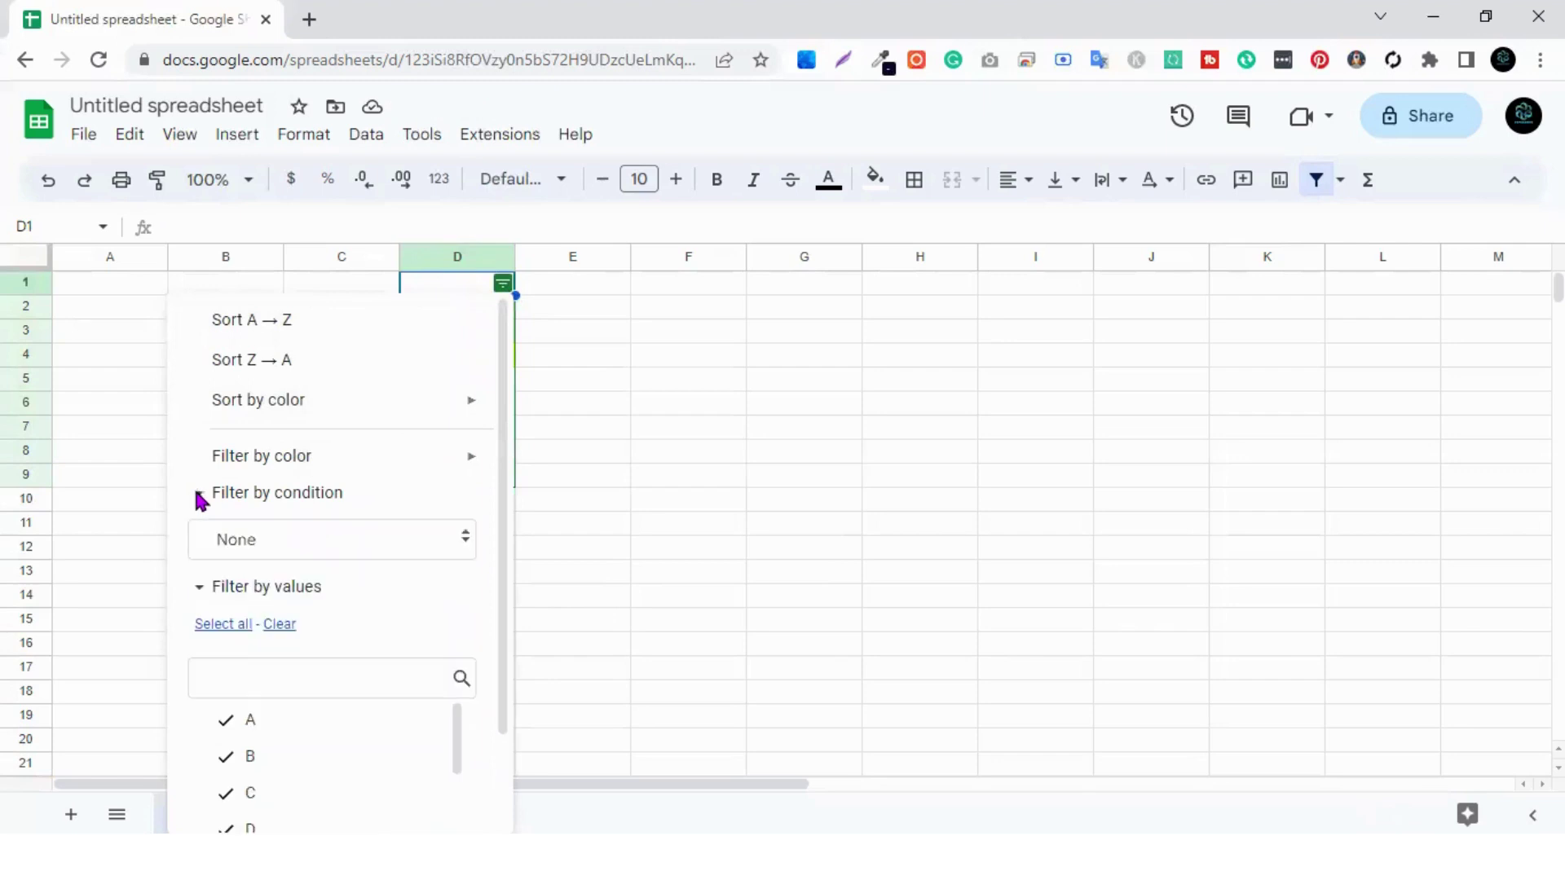
pyautogui.click(283, 546)
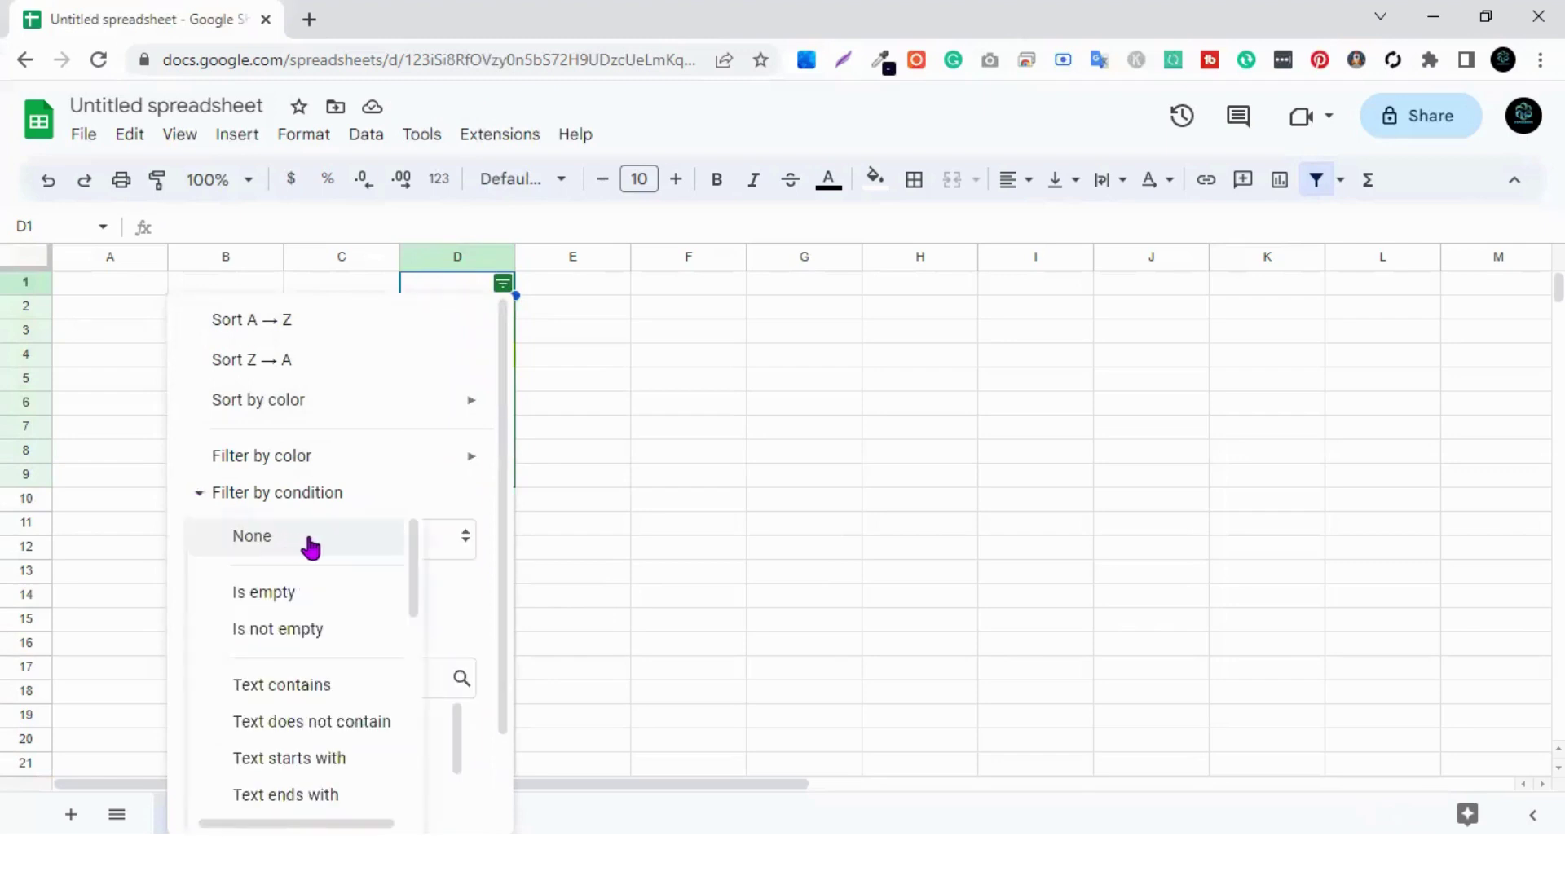
pyautogui.scroll(-1, 445, 481)
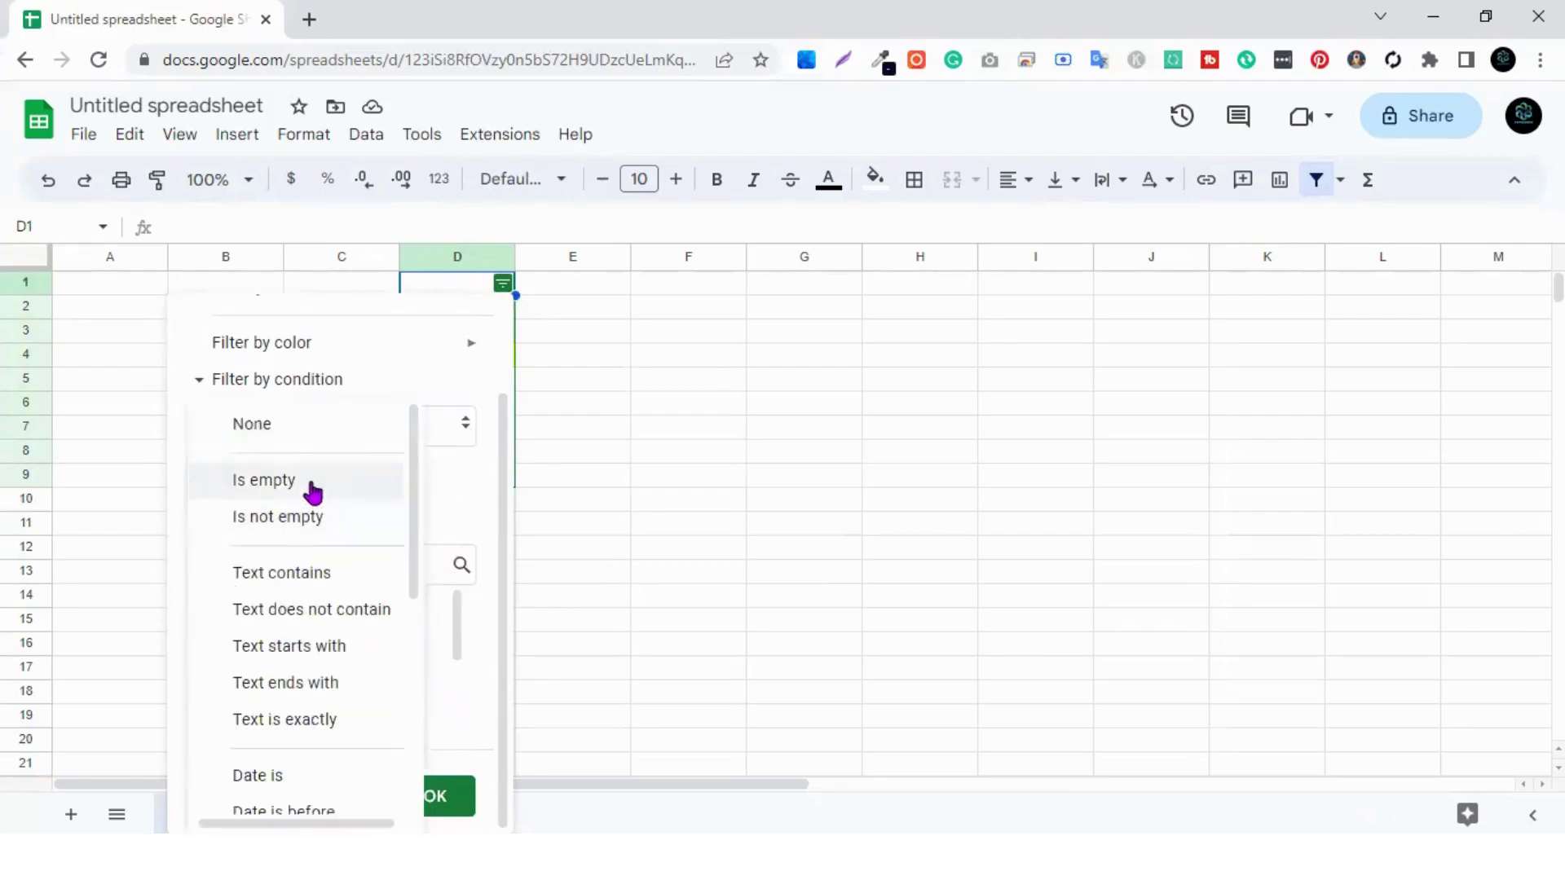
pyautogui.click(308, 575)
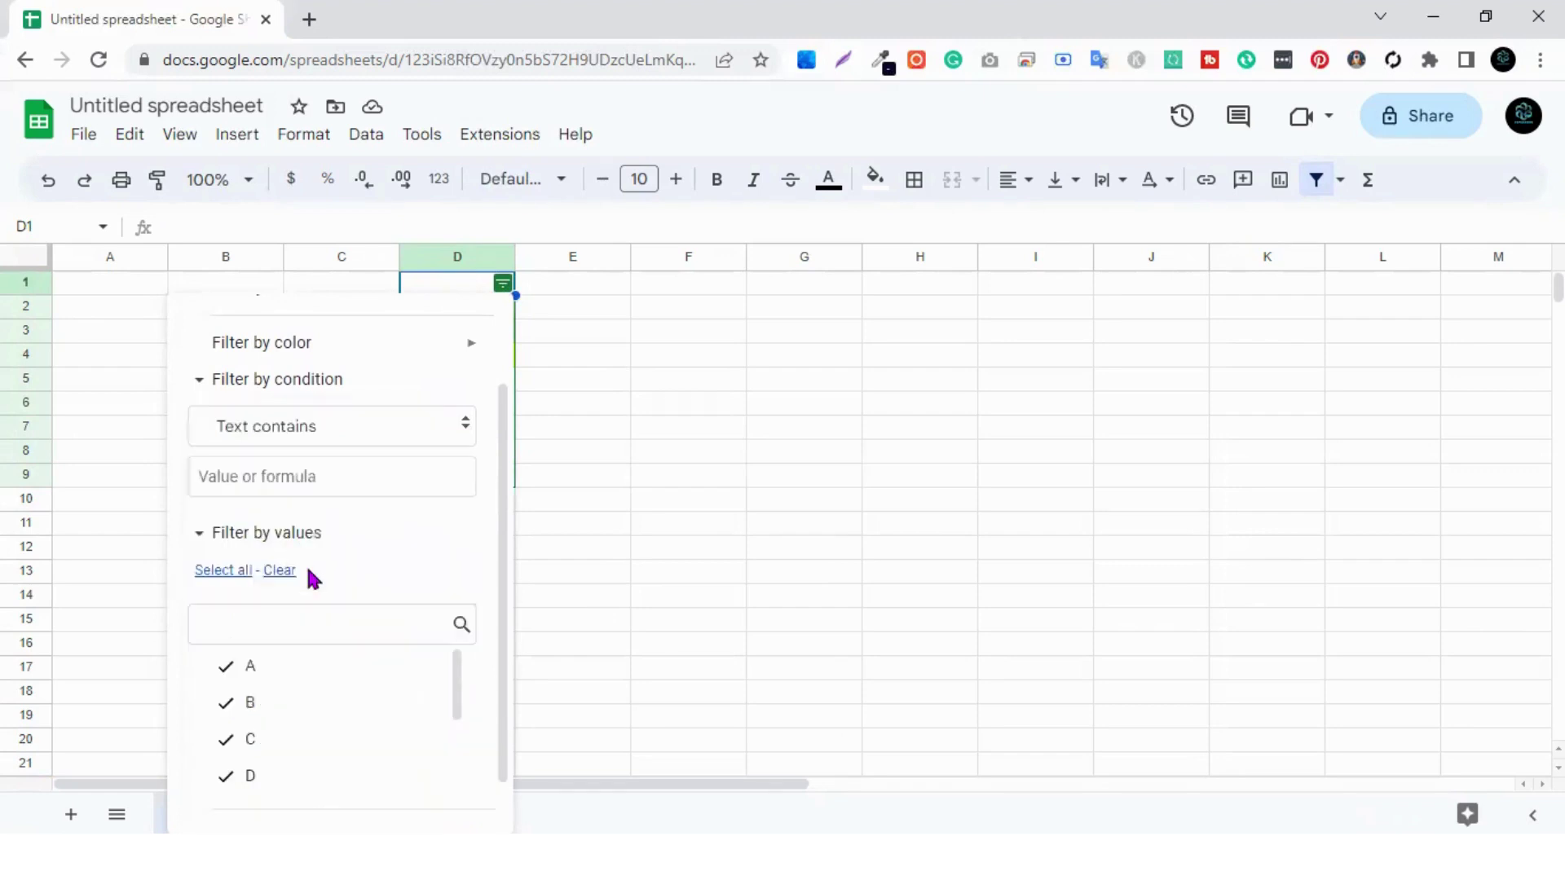
pyautogui.click(355, 477)
pyautogui.write('A')
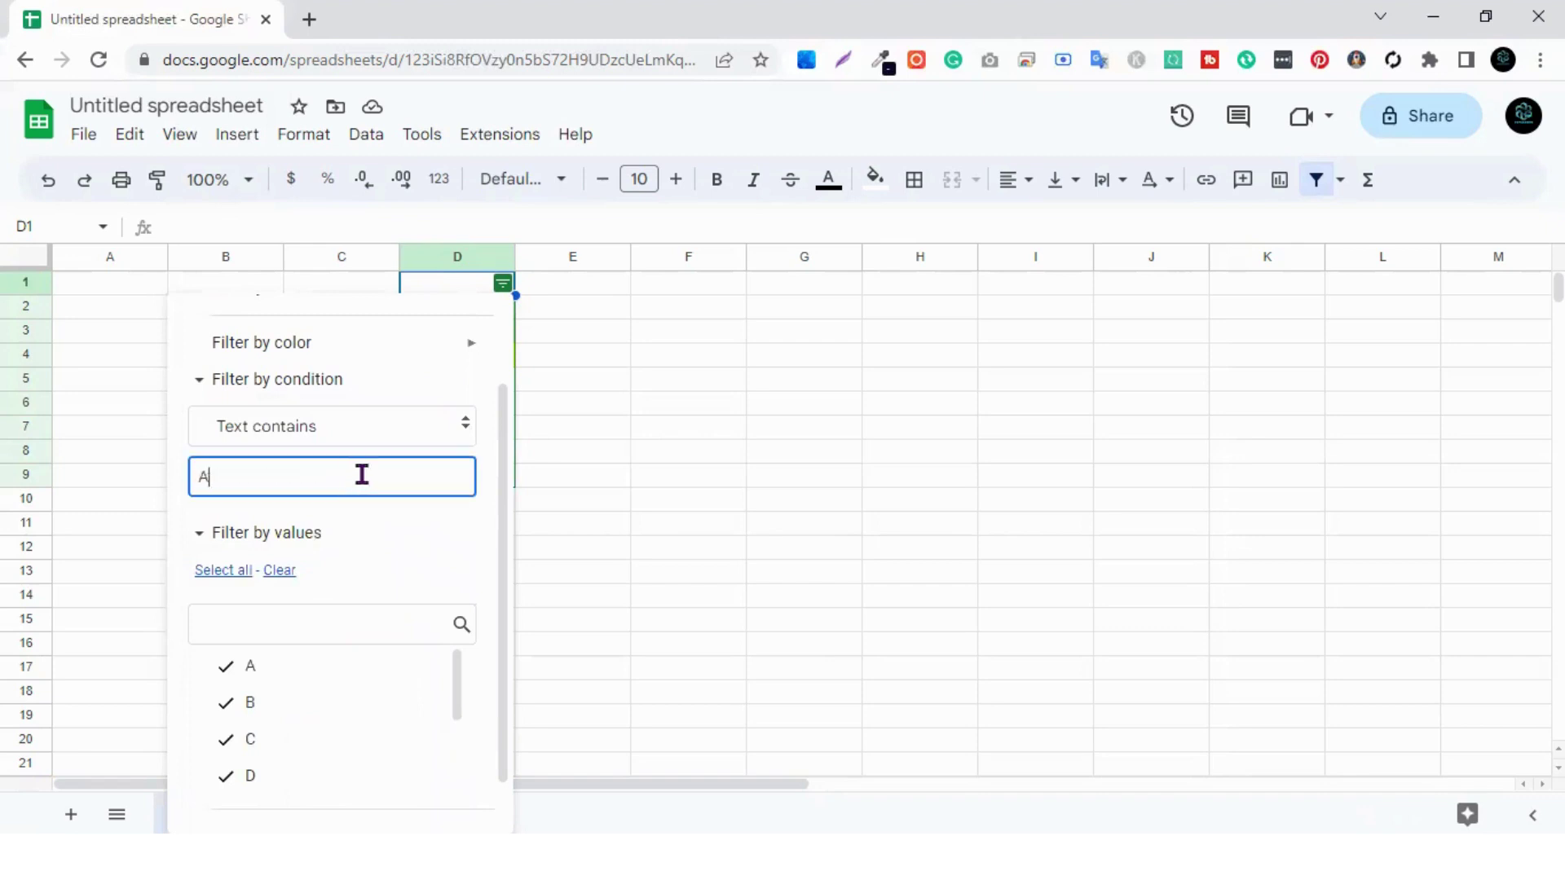
pyautogui.scroll(-1, 412, 510)
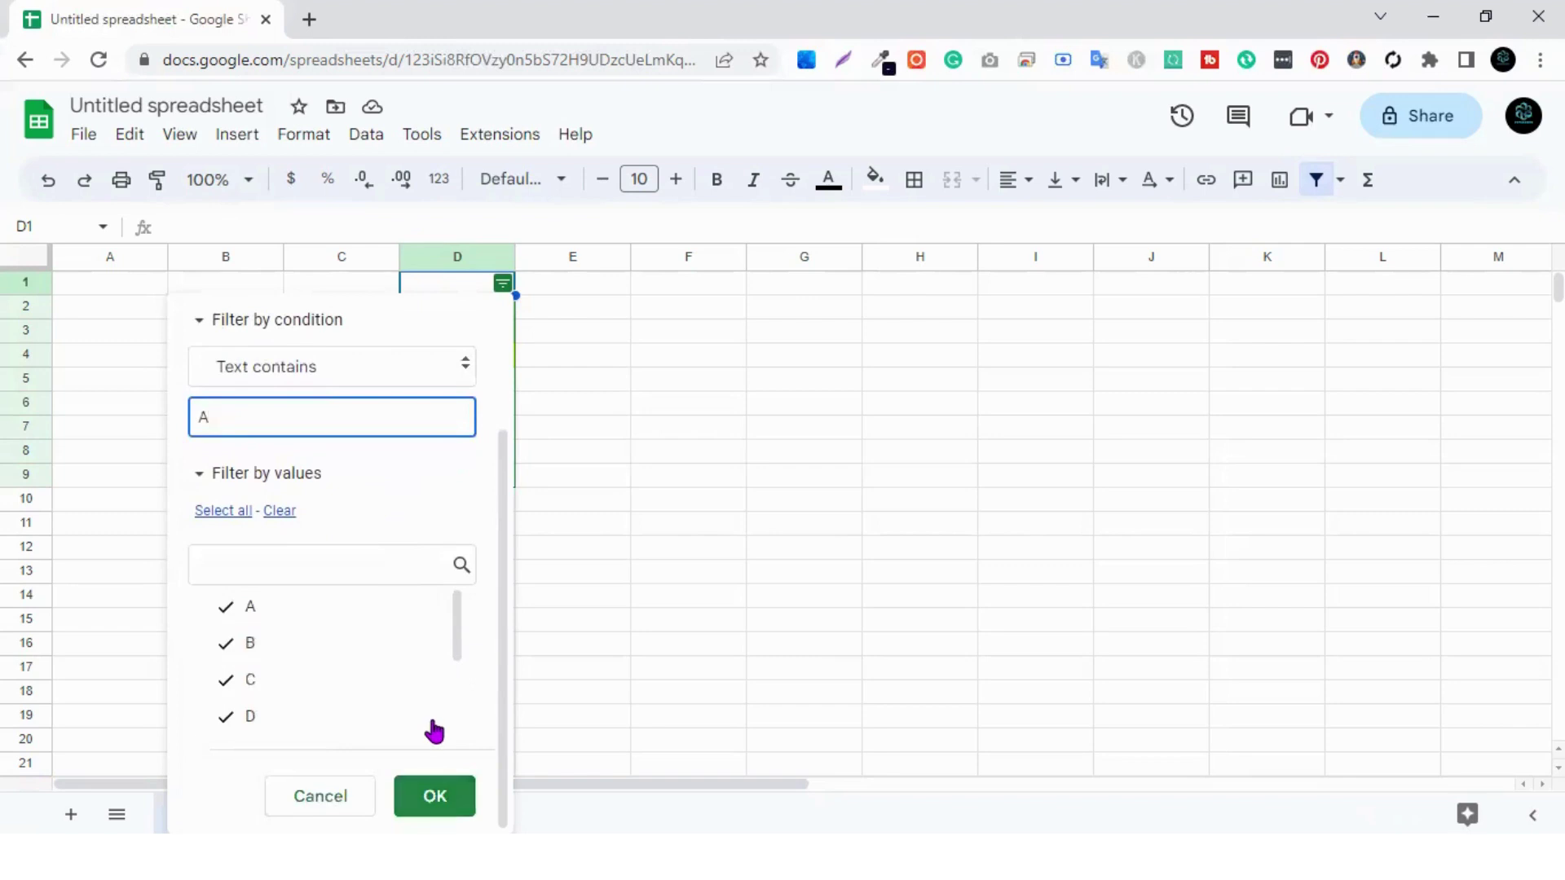
pyautogui.press('Return')
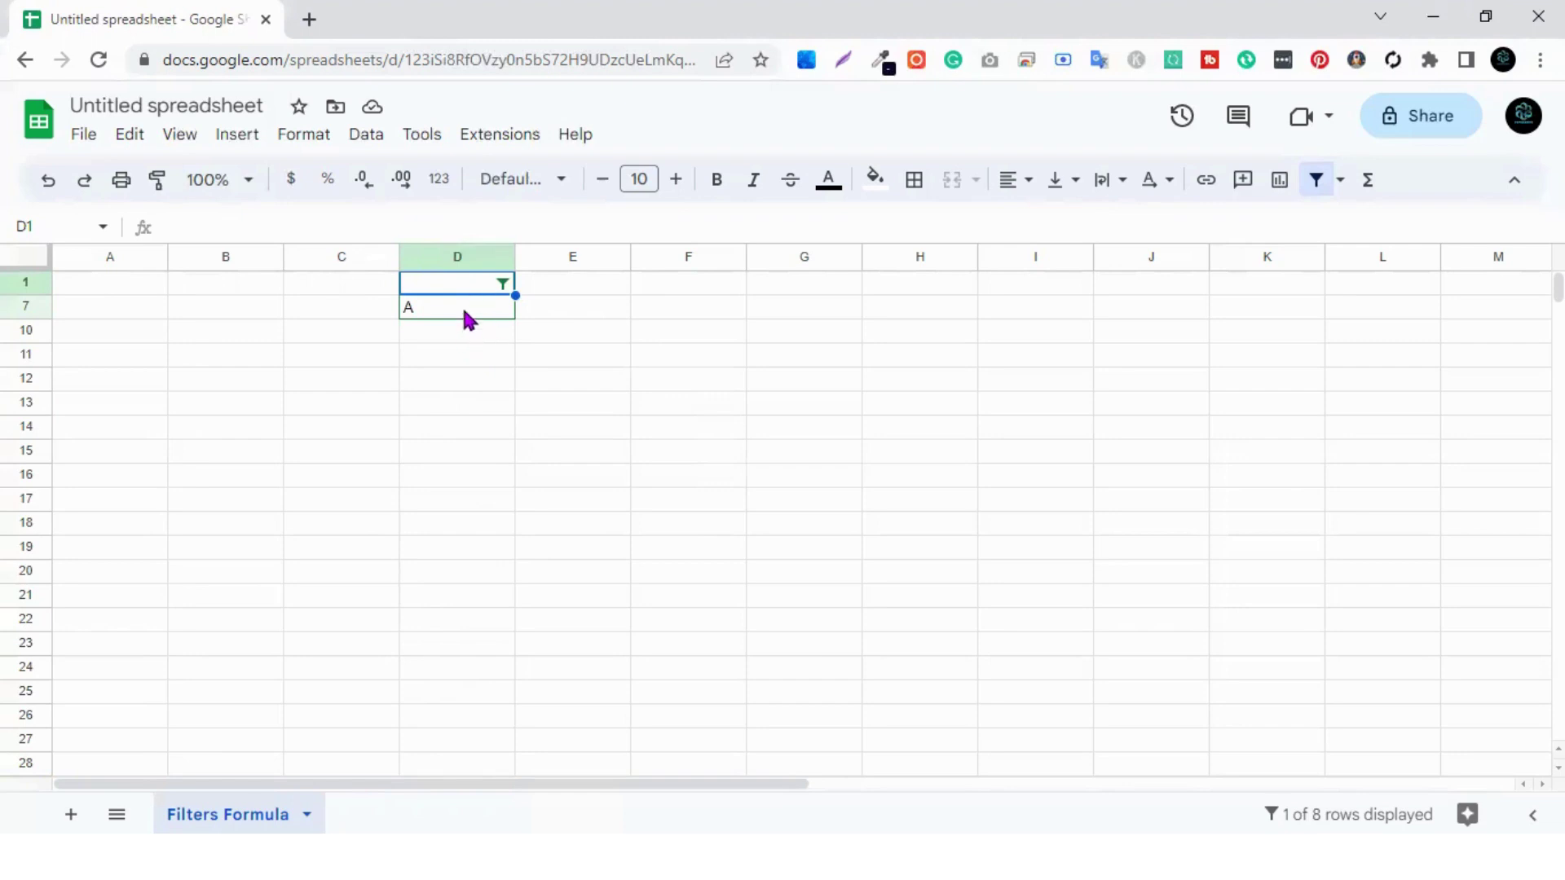
# Change the column D filter condition to "Text does not contain" with the value A, and apply it.
pyautogui.click(502, 284)
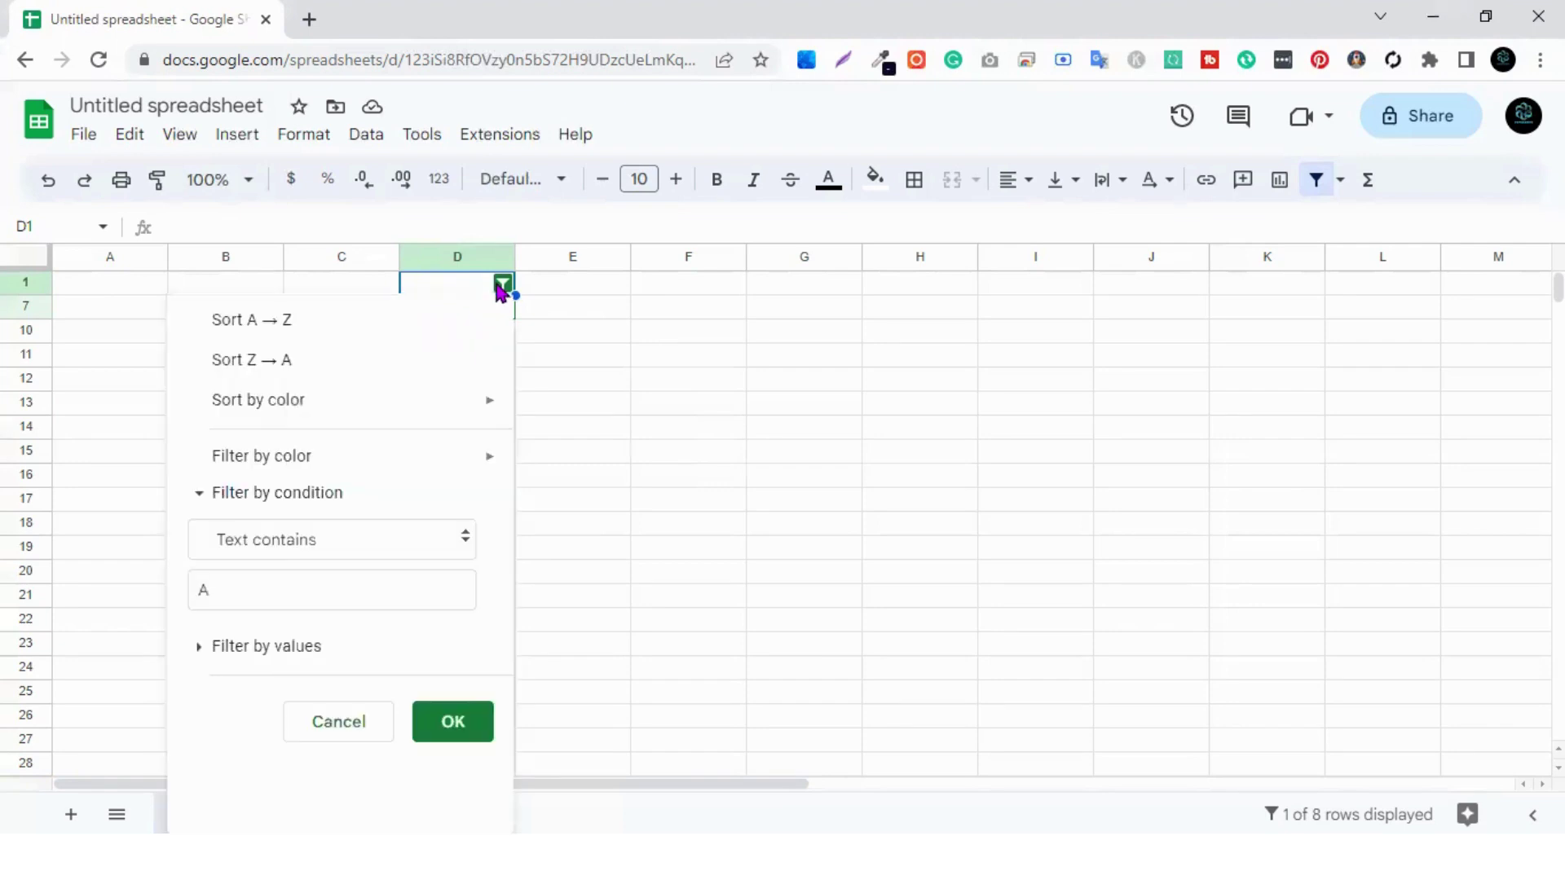
pyautogui.click(341, 542)
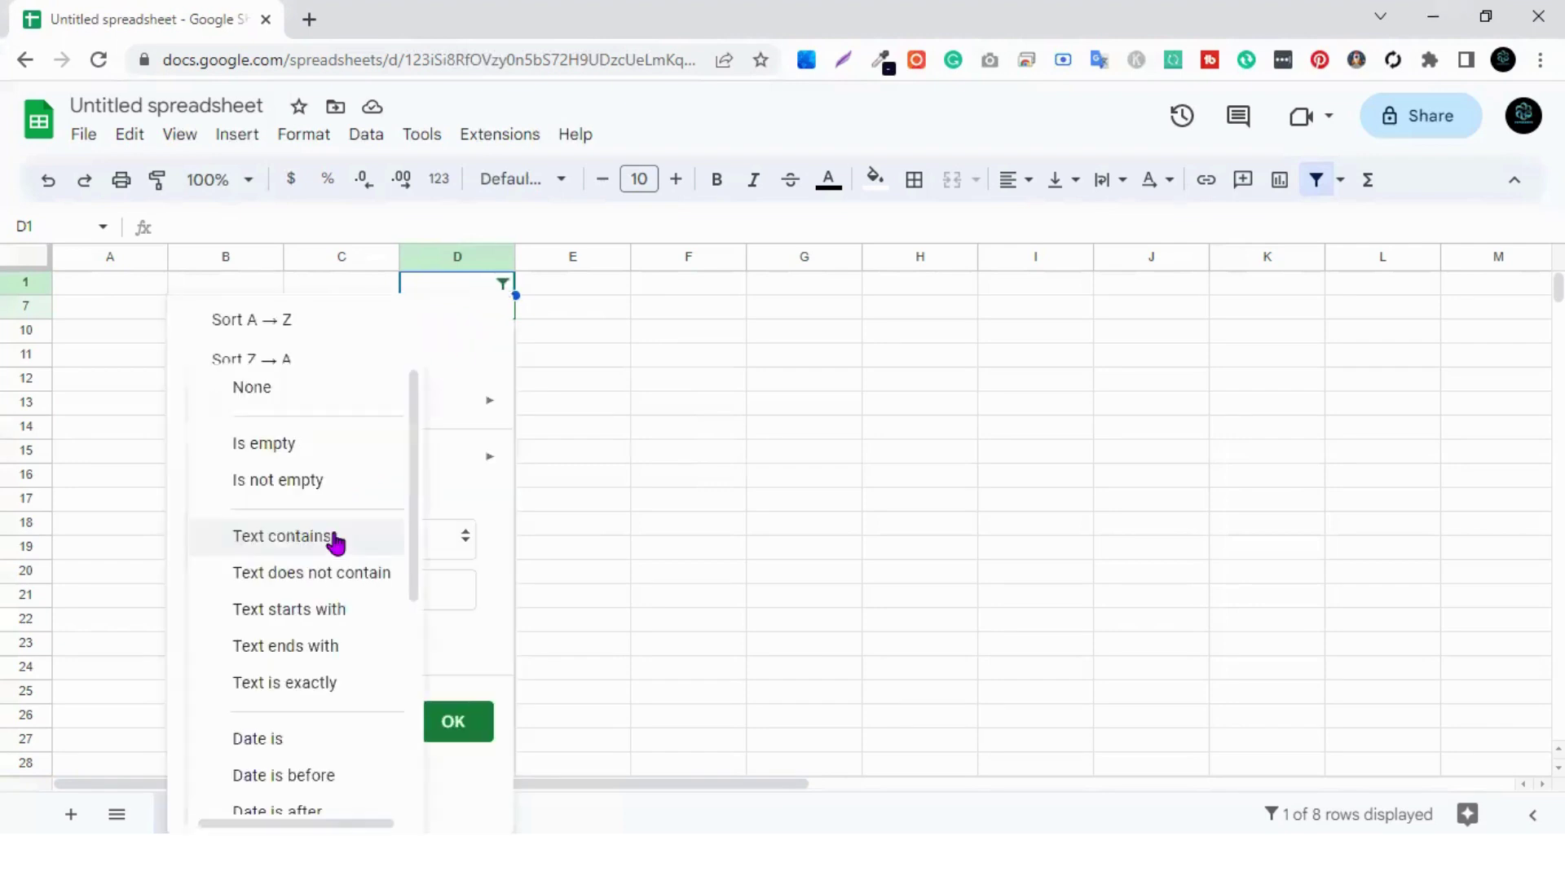
pyautogui.click(346, 577)
pyautogui.click(242, 586)
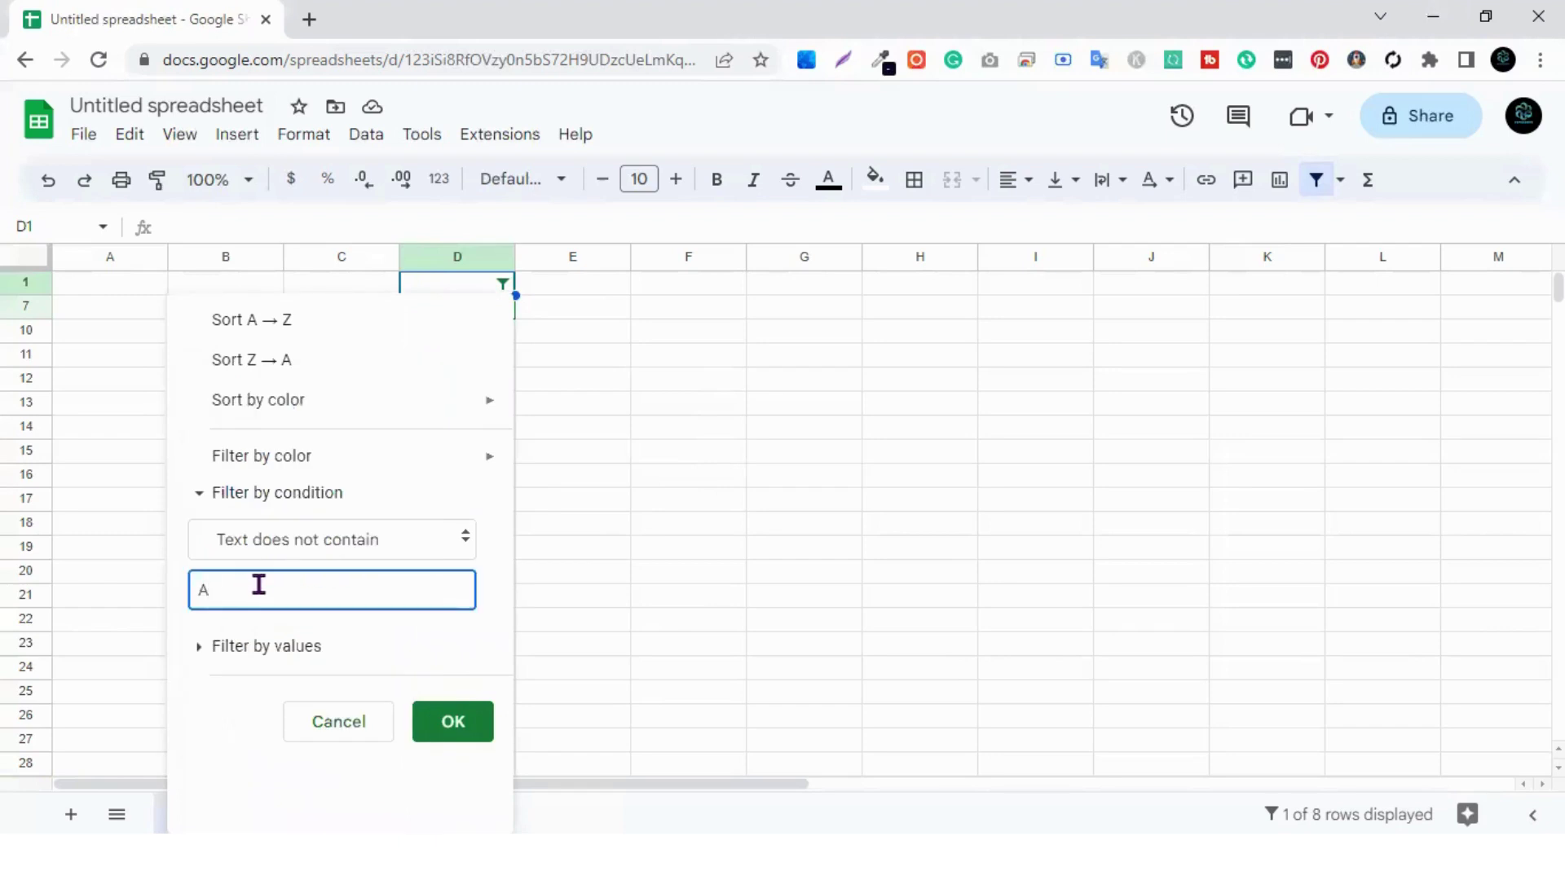
pyautogui.click(451, 728)
pyautogui.click(555, 357)
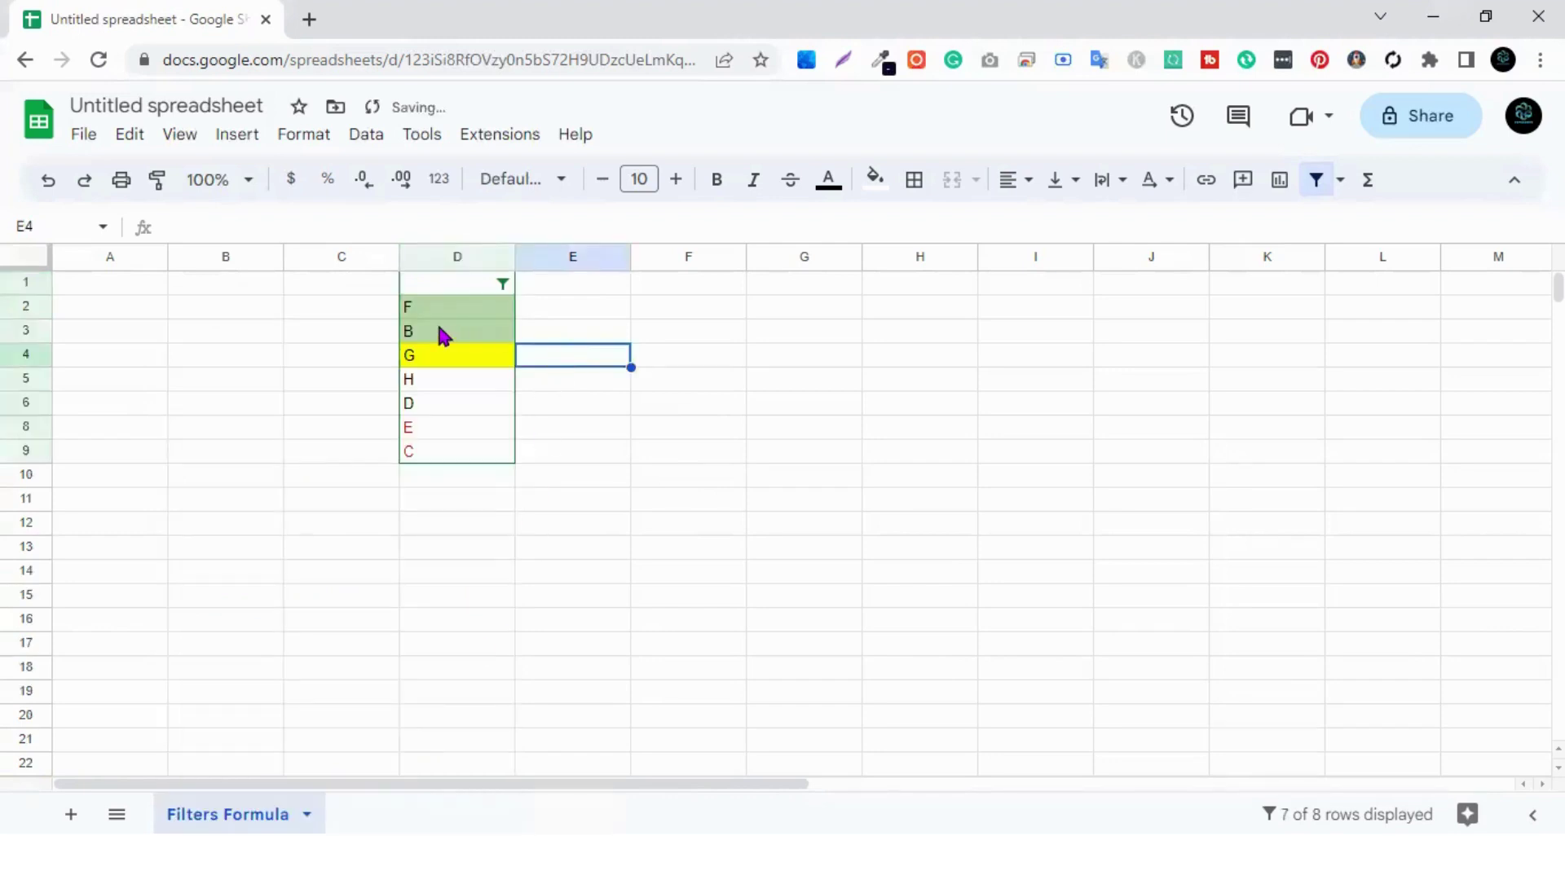
pyautogui.moveTo(447, 315); pyautogui.dragTo(486, 454)
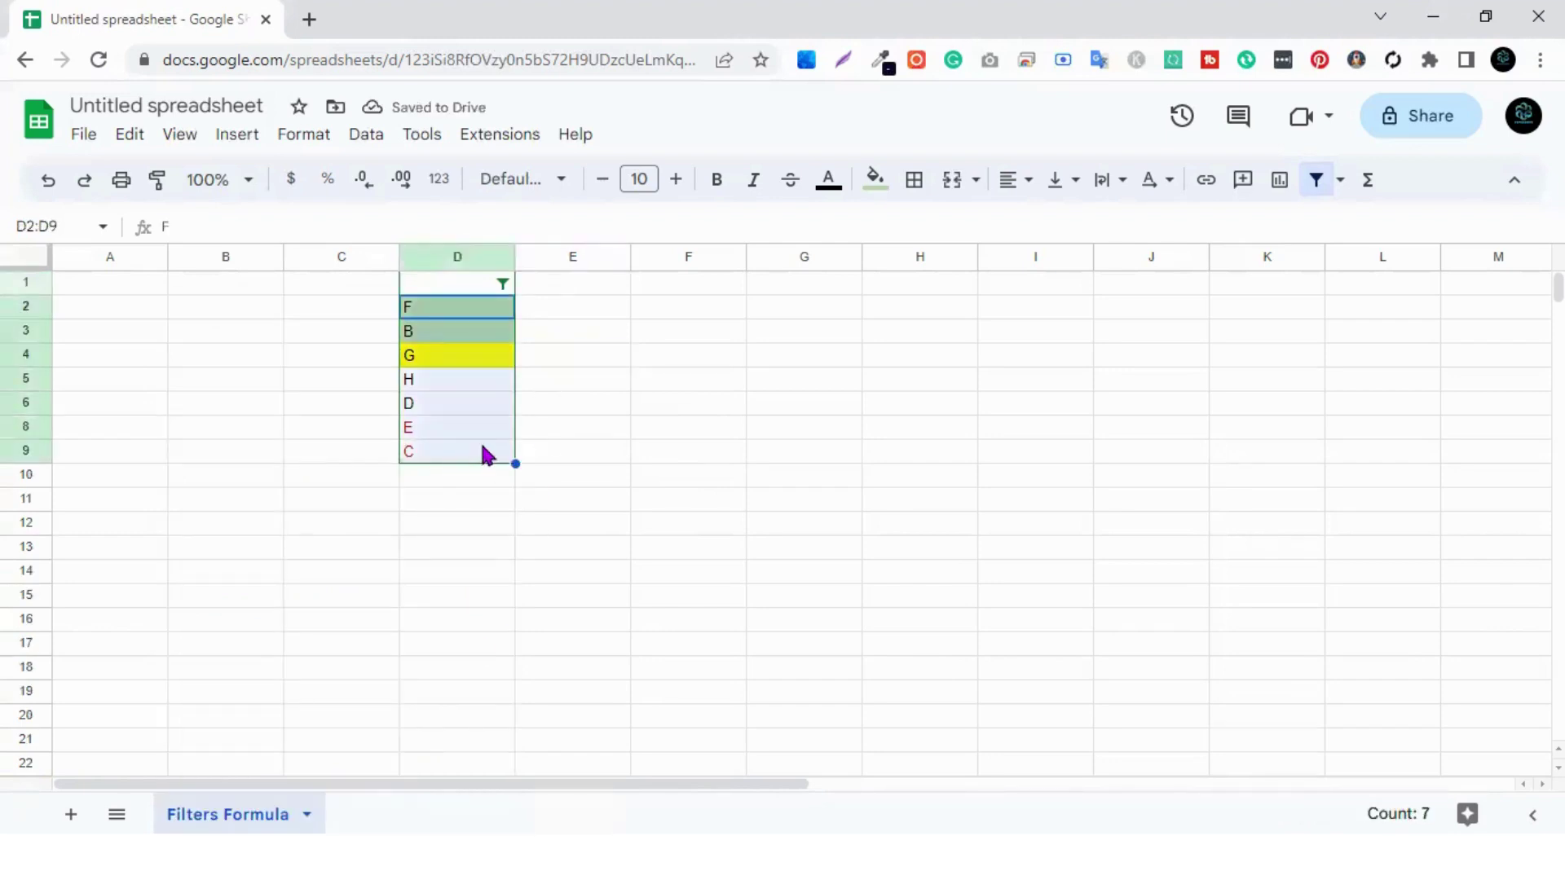
pyautogui.click(571, 380)
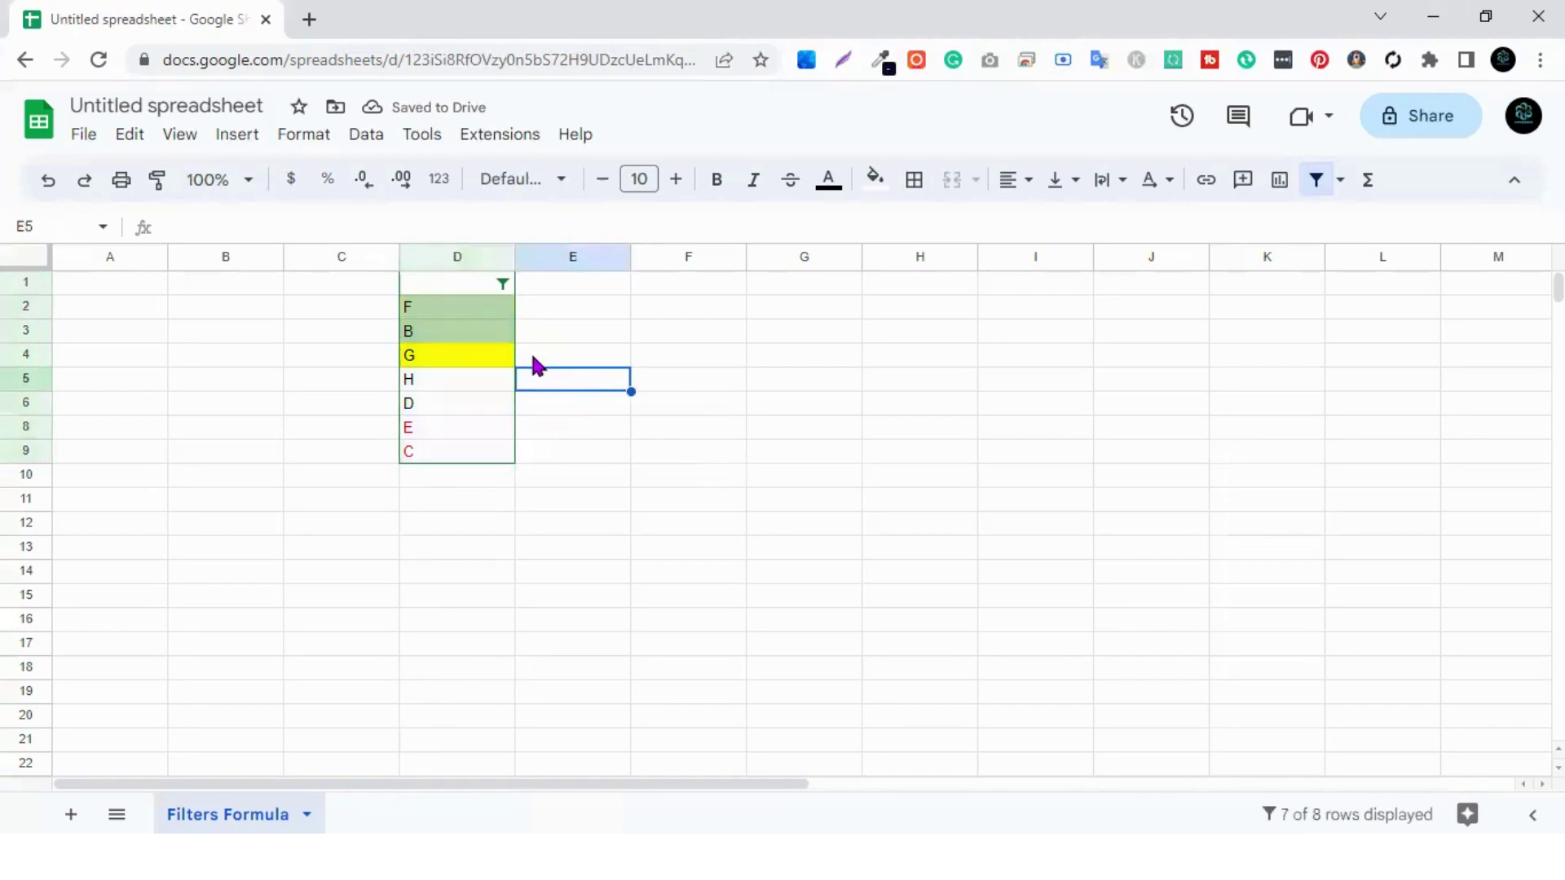
# Change the column D filter condition to "Text starts with" with the value A, and apply it.
pyautogui.click(503, 284)
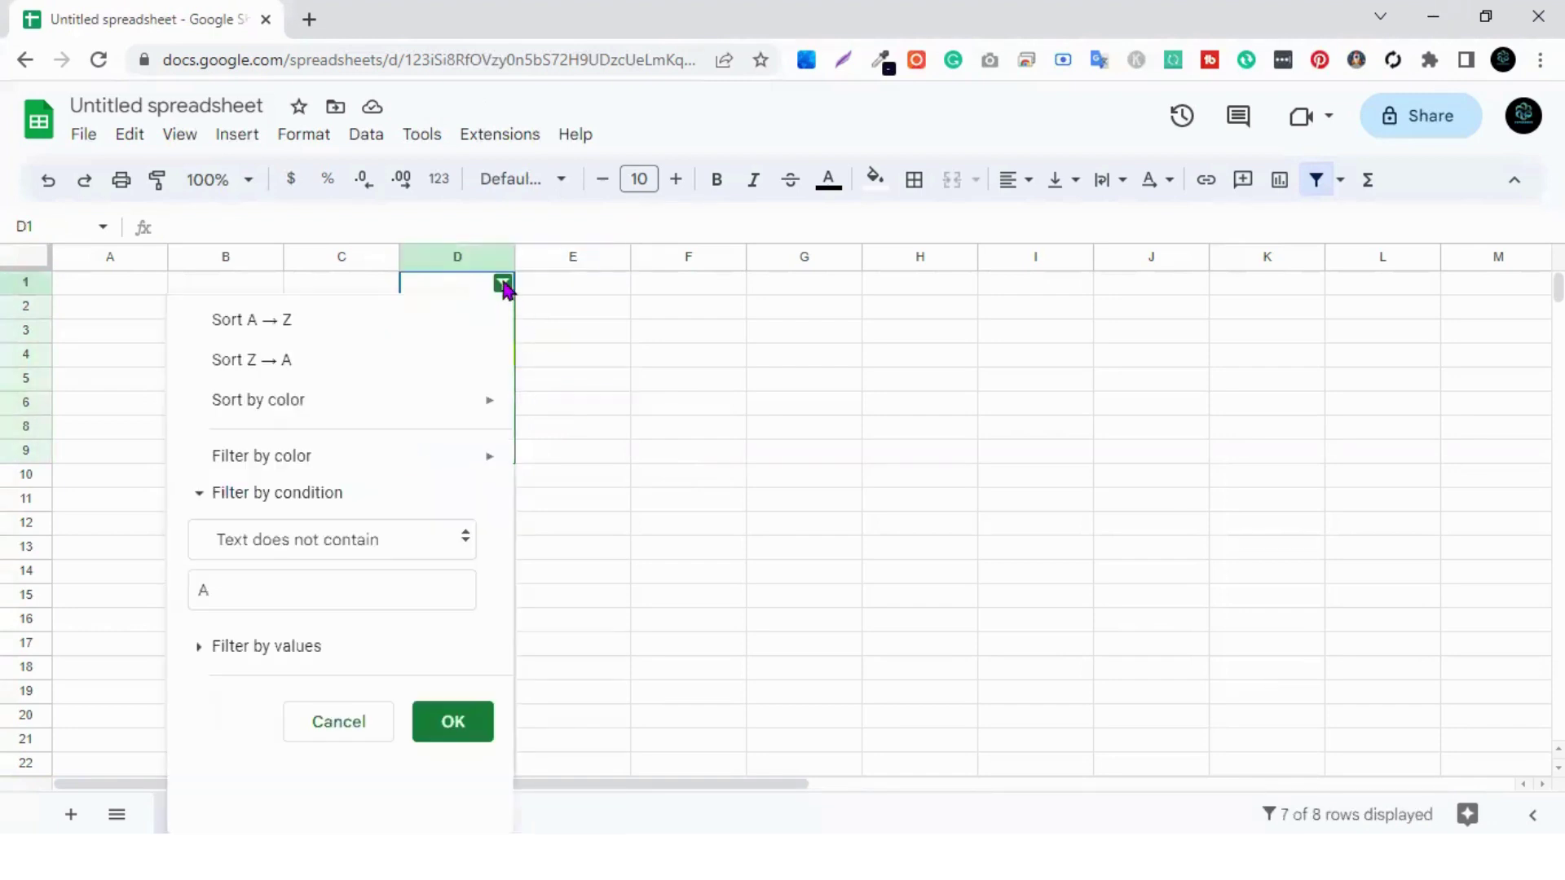
pyautogui.click(315, 540)
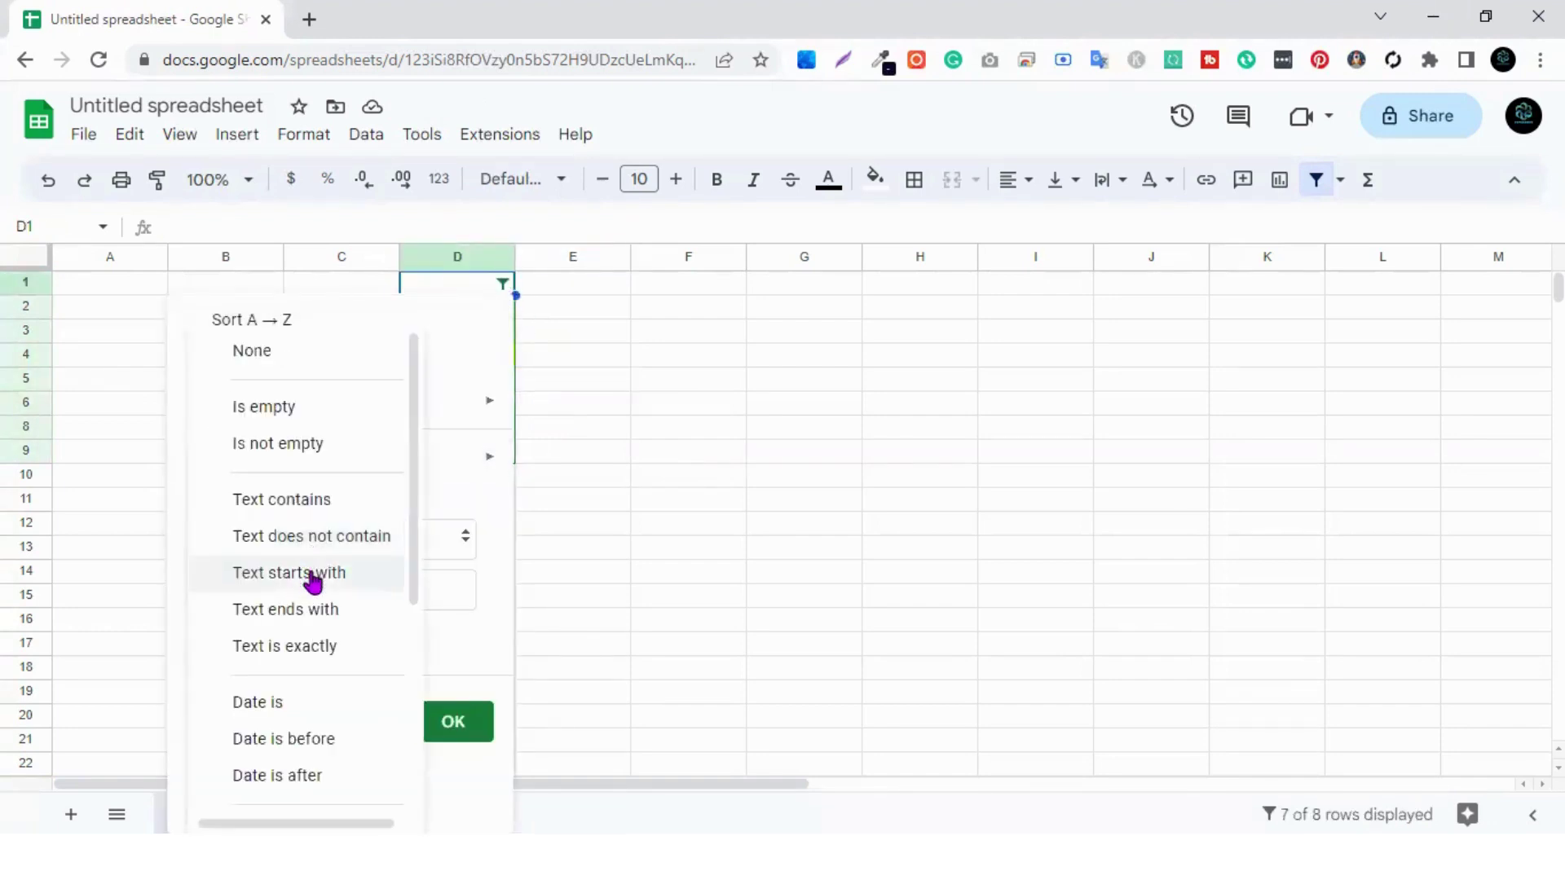
pyautogui.click(313, 580)
pyautogui.click(280, 588)
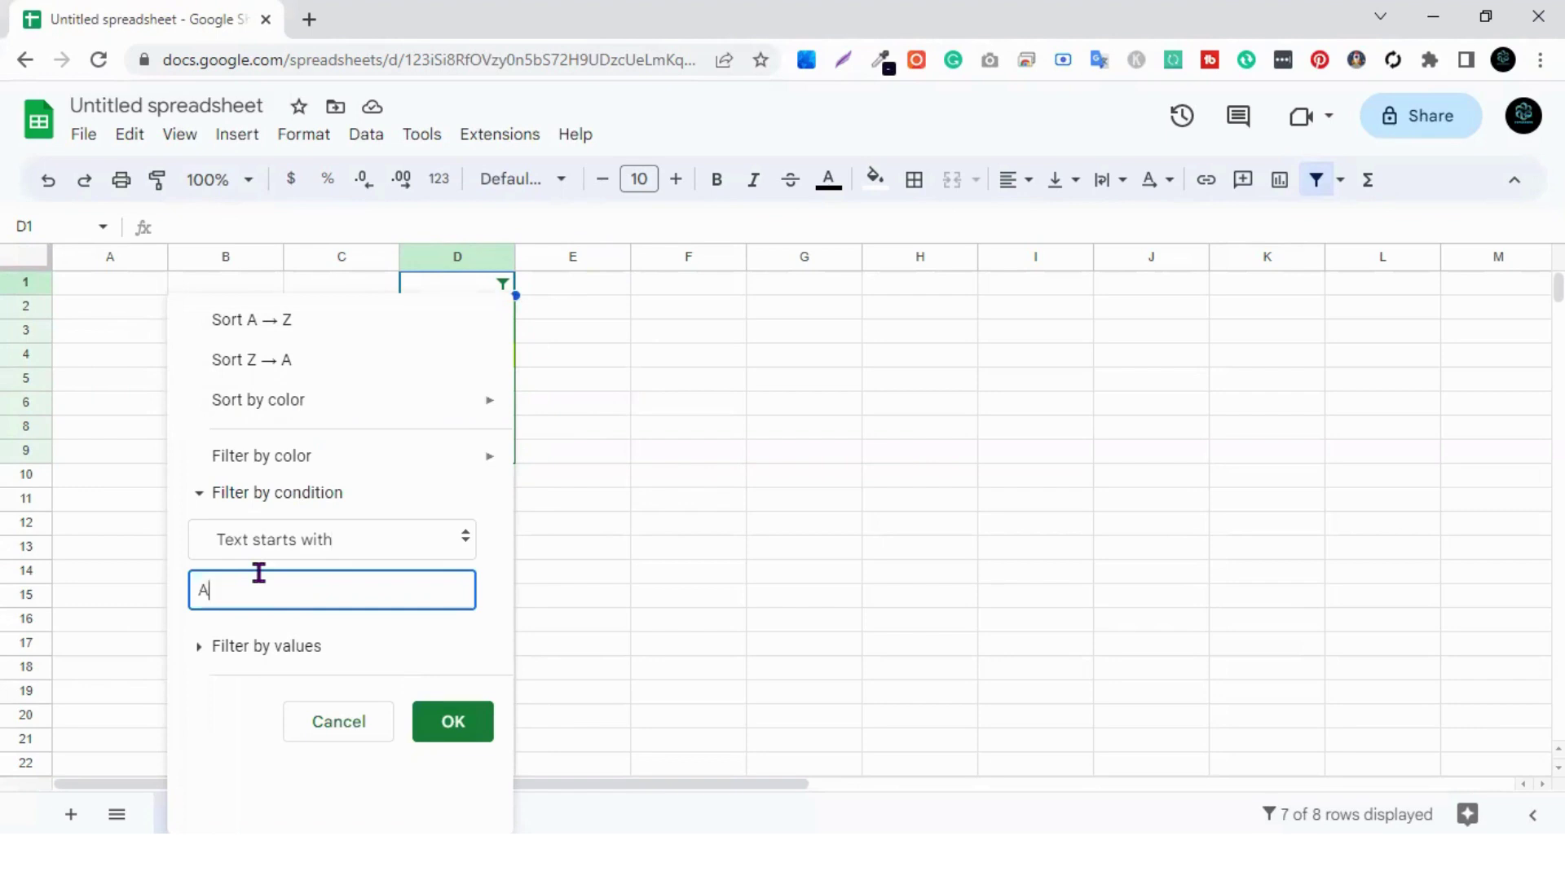
pyautogui.click(415, 724)
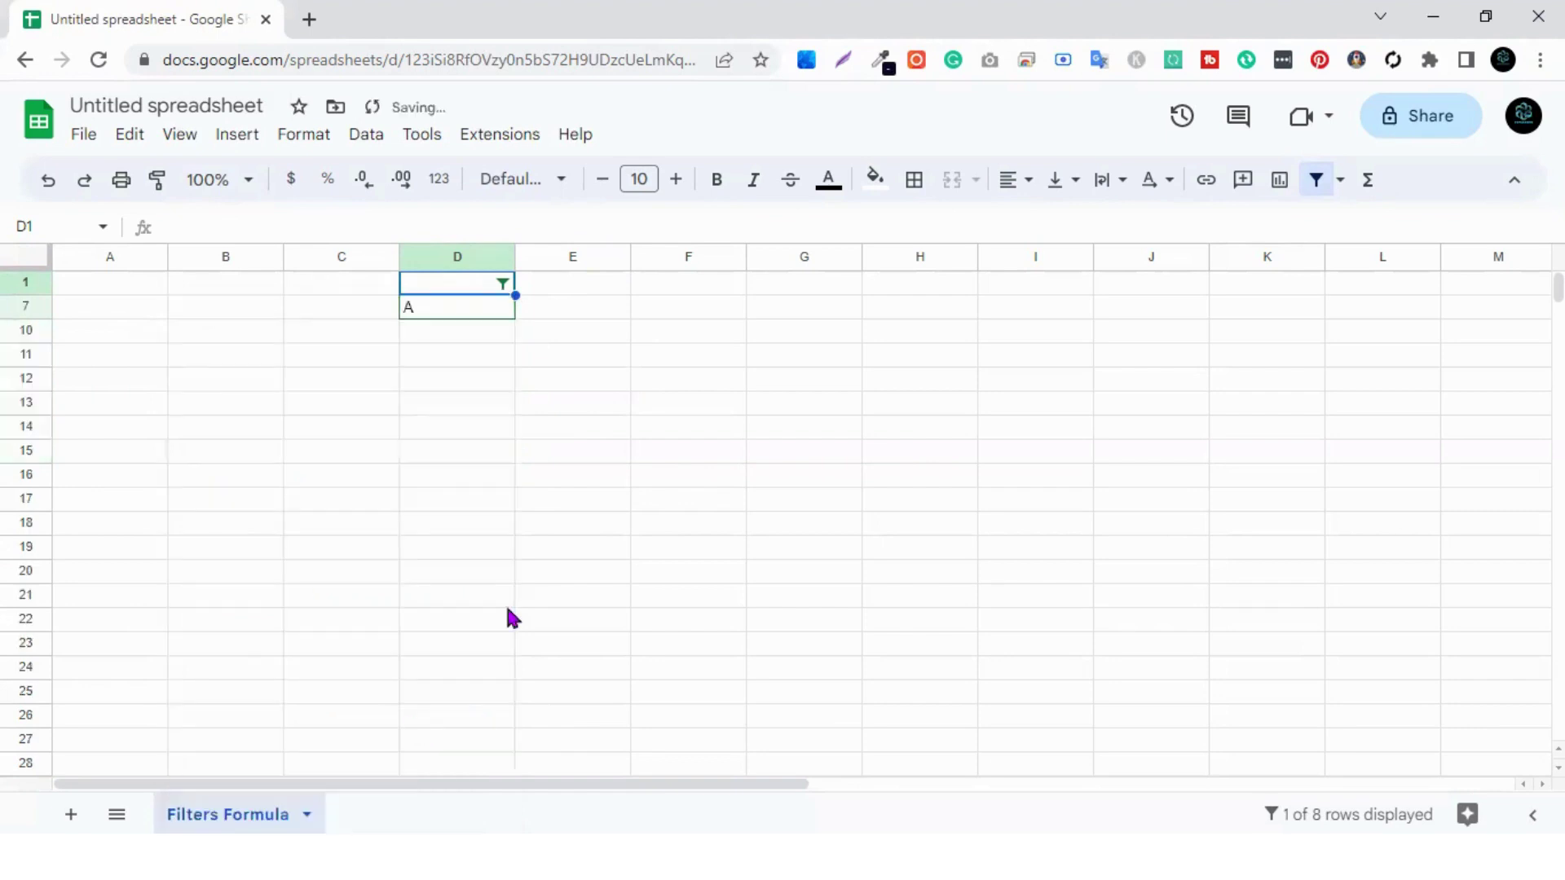
pyautogui.click(551, 405)
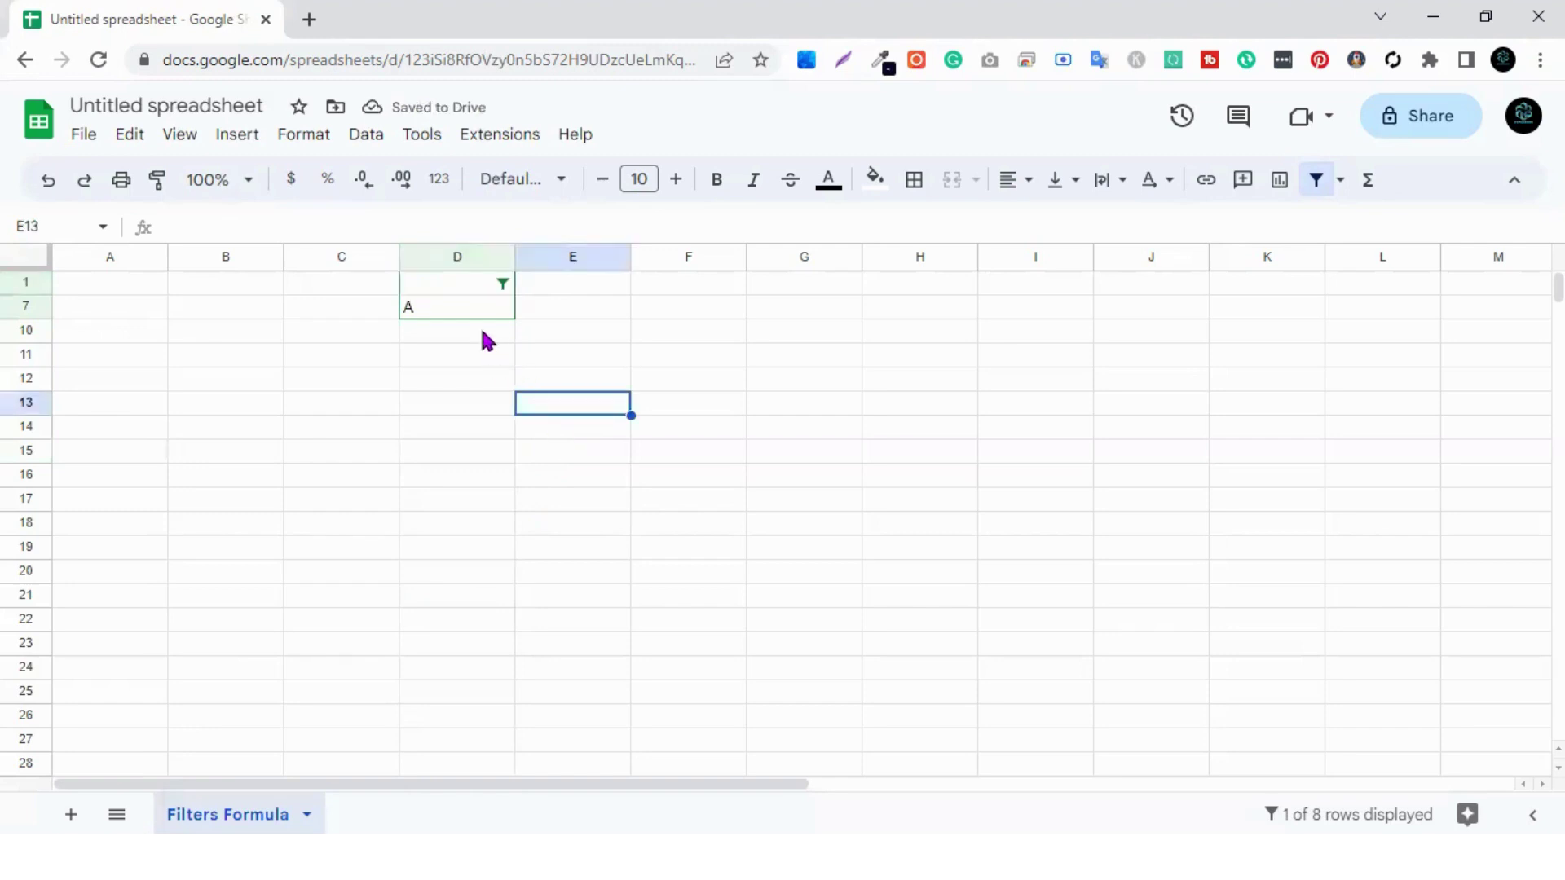
pyautogui.moveTo(486, 334); pyautogui.dragTo(487, 379)
pyautogui.moveTo(487, 443); pyautogui.dragTo(487, 514)
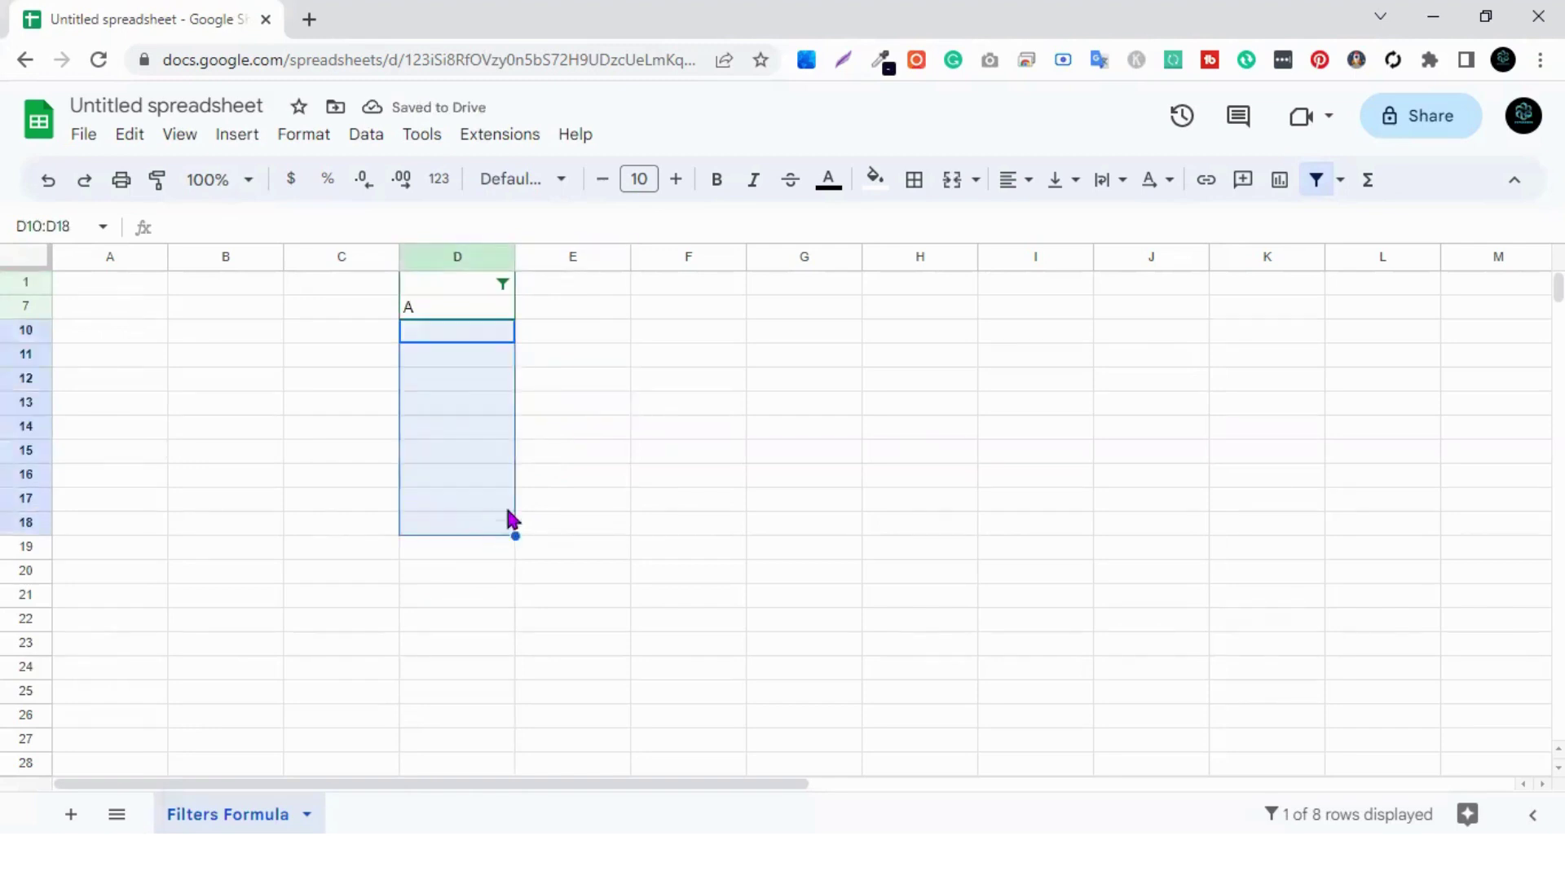
pyautogui.click(555, 444)
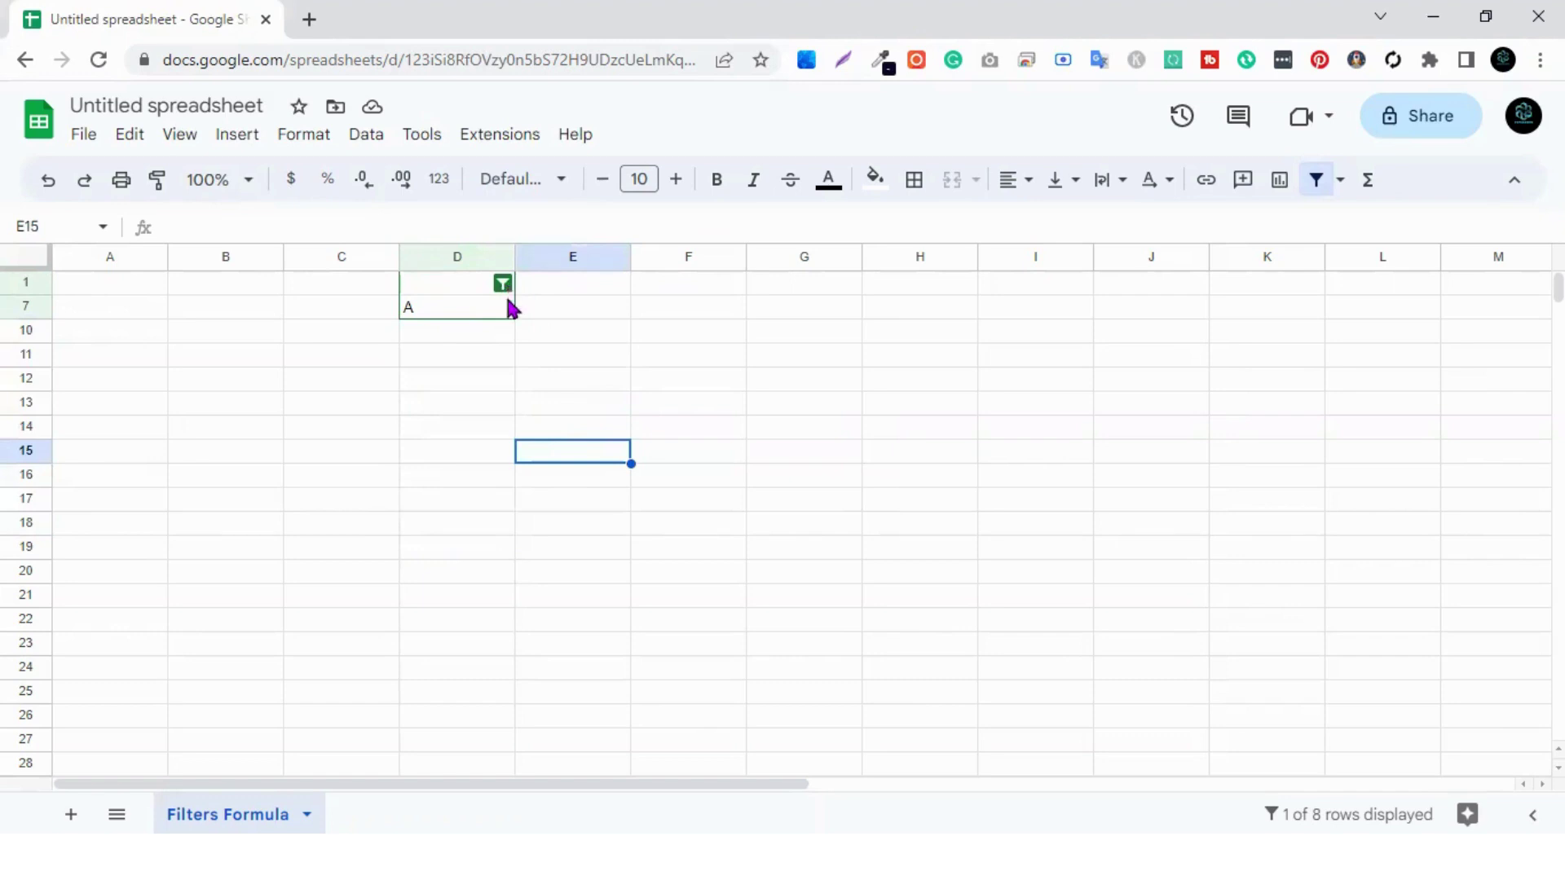
pyautogui.moveTo(486, 335); pyautogui.dragTo(483, 546)
pyautogui.click(597, 427)
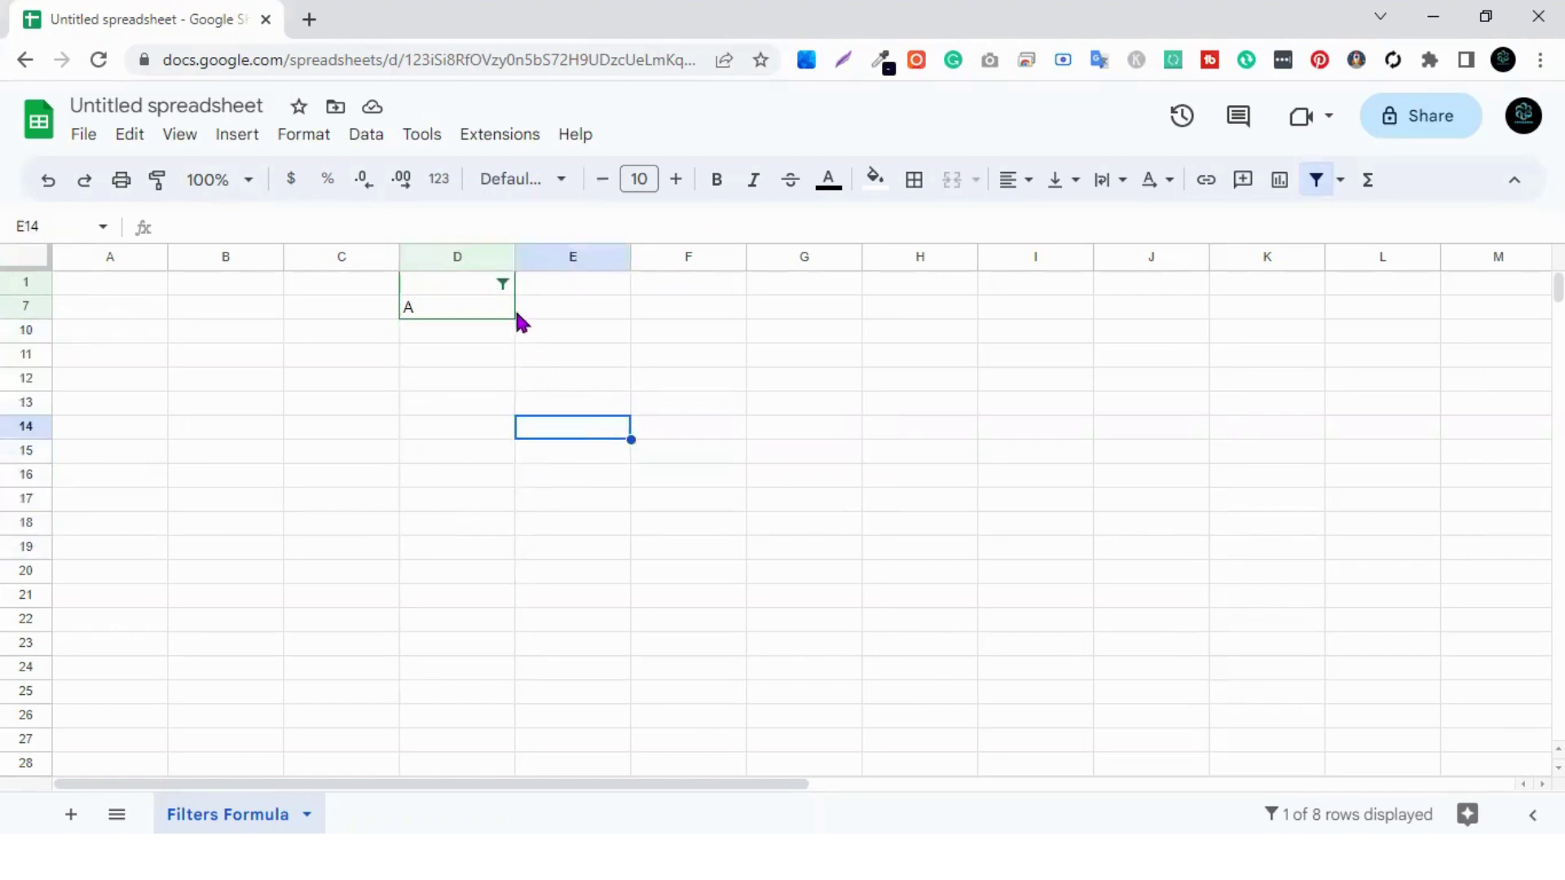
# Change the column D filter condition to "Text ends with" with the value B, and apply it.
pyautogui.click(509, 287)
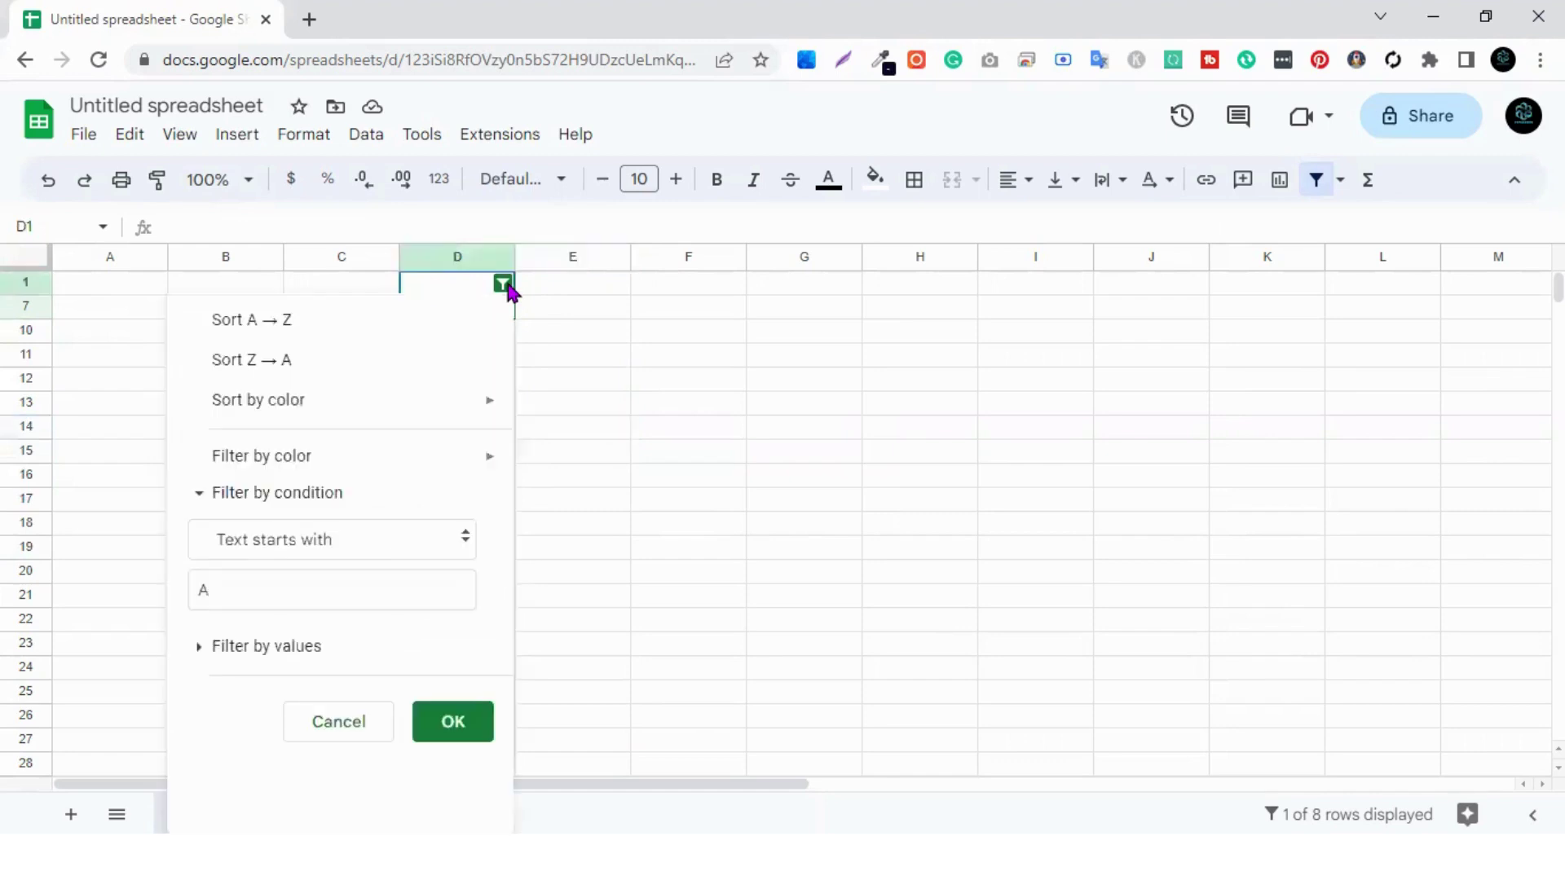
pyautogui.click(308, 542)
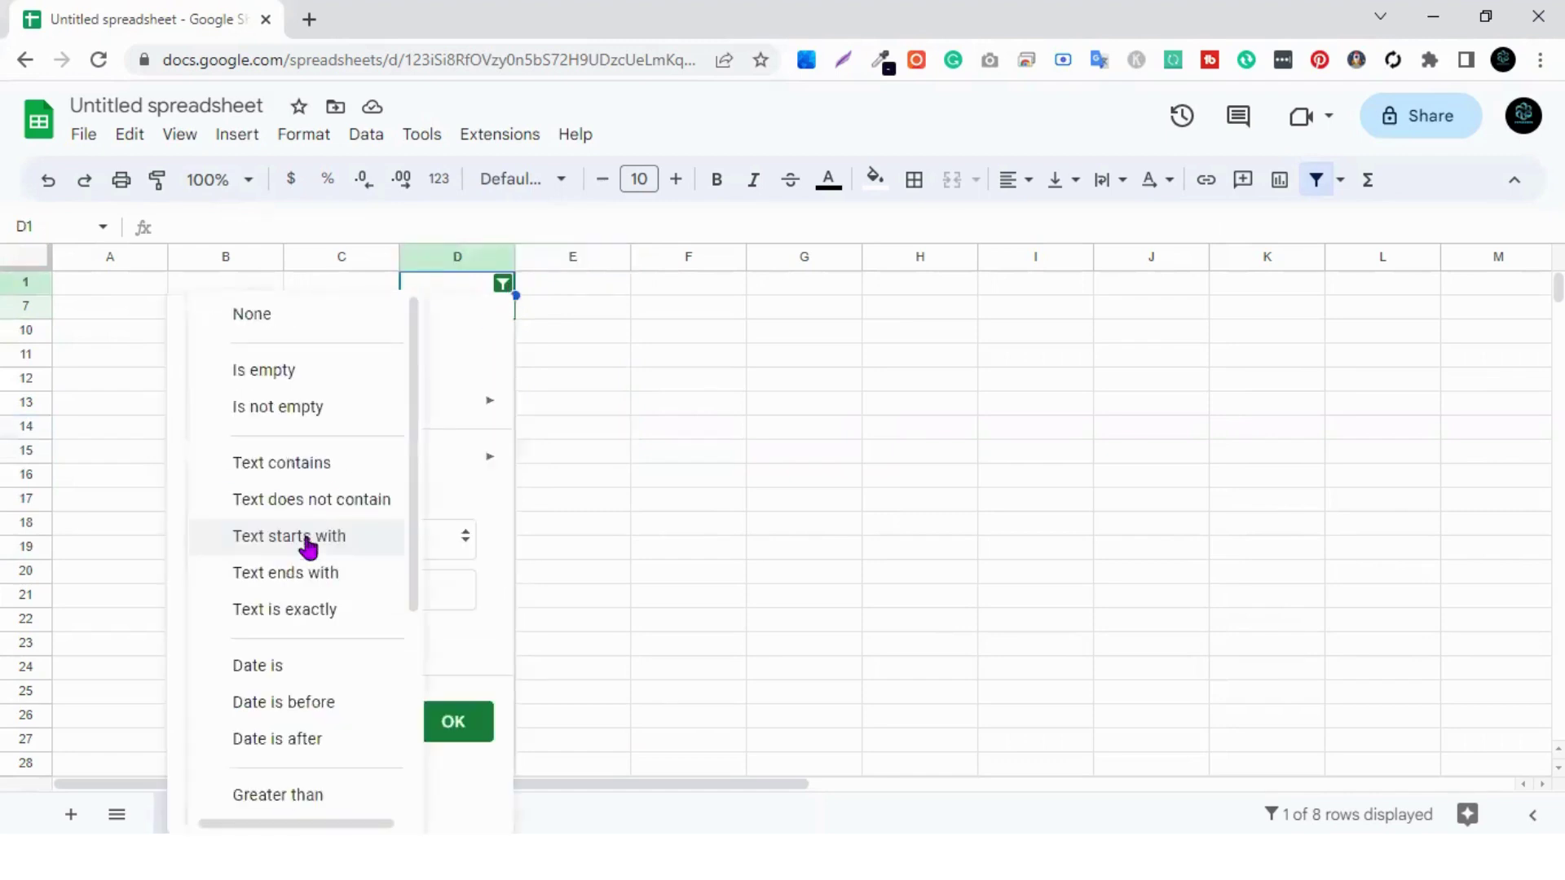
pyautogui.click(308, 538)
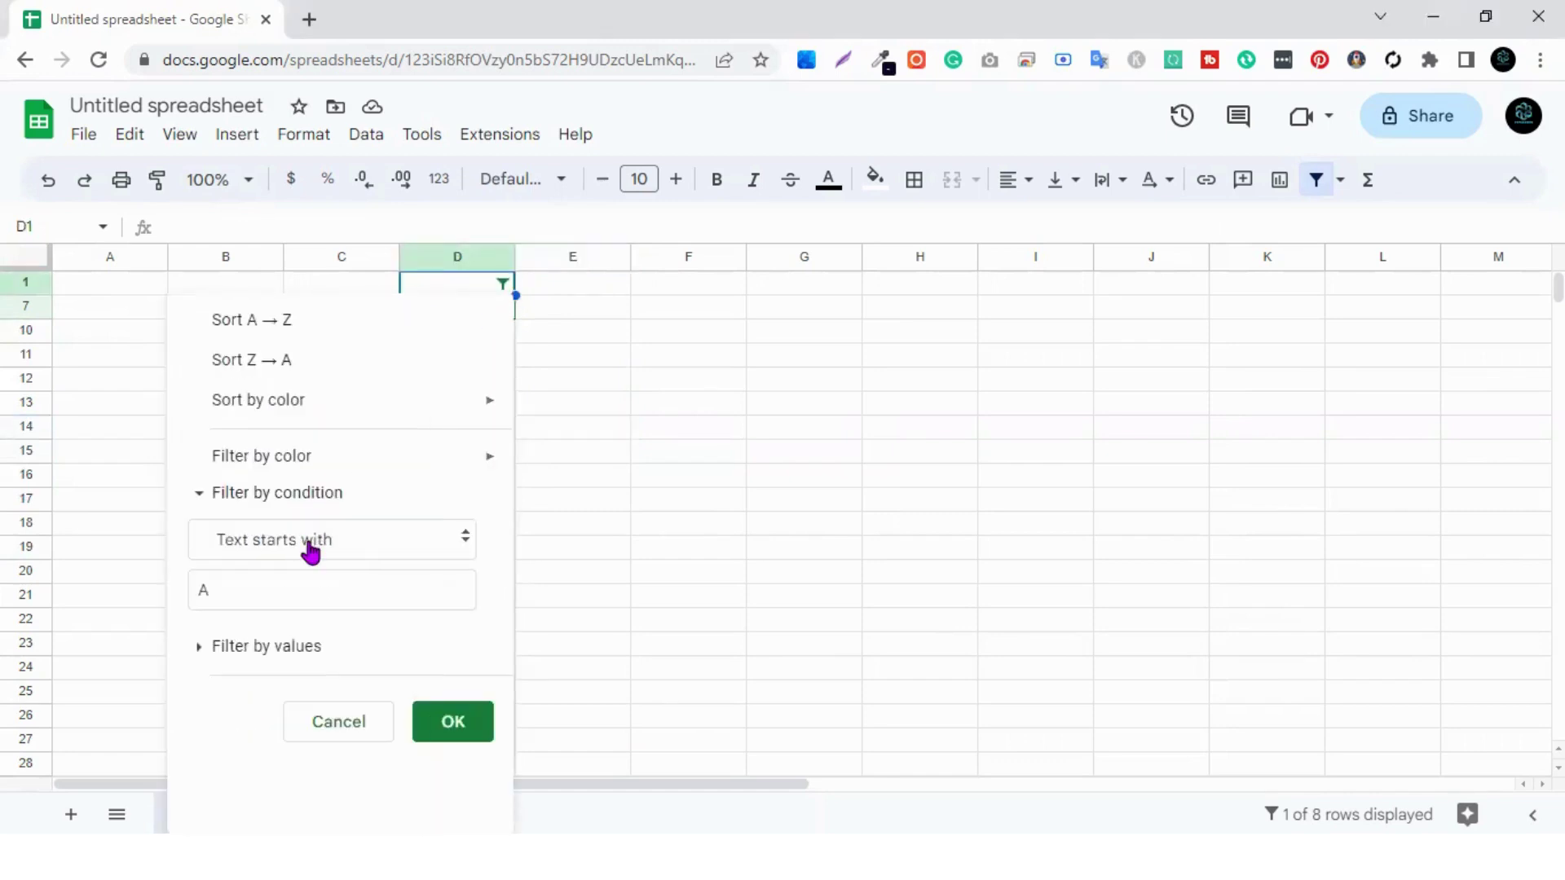
pyautogui.click(308, 545)
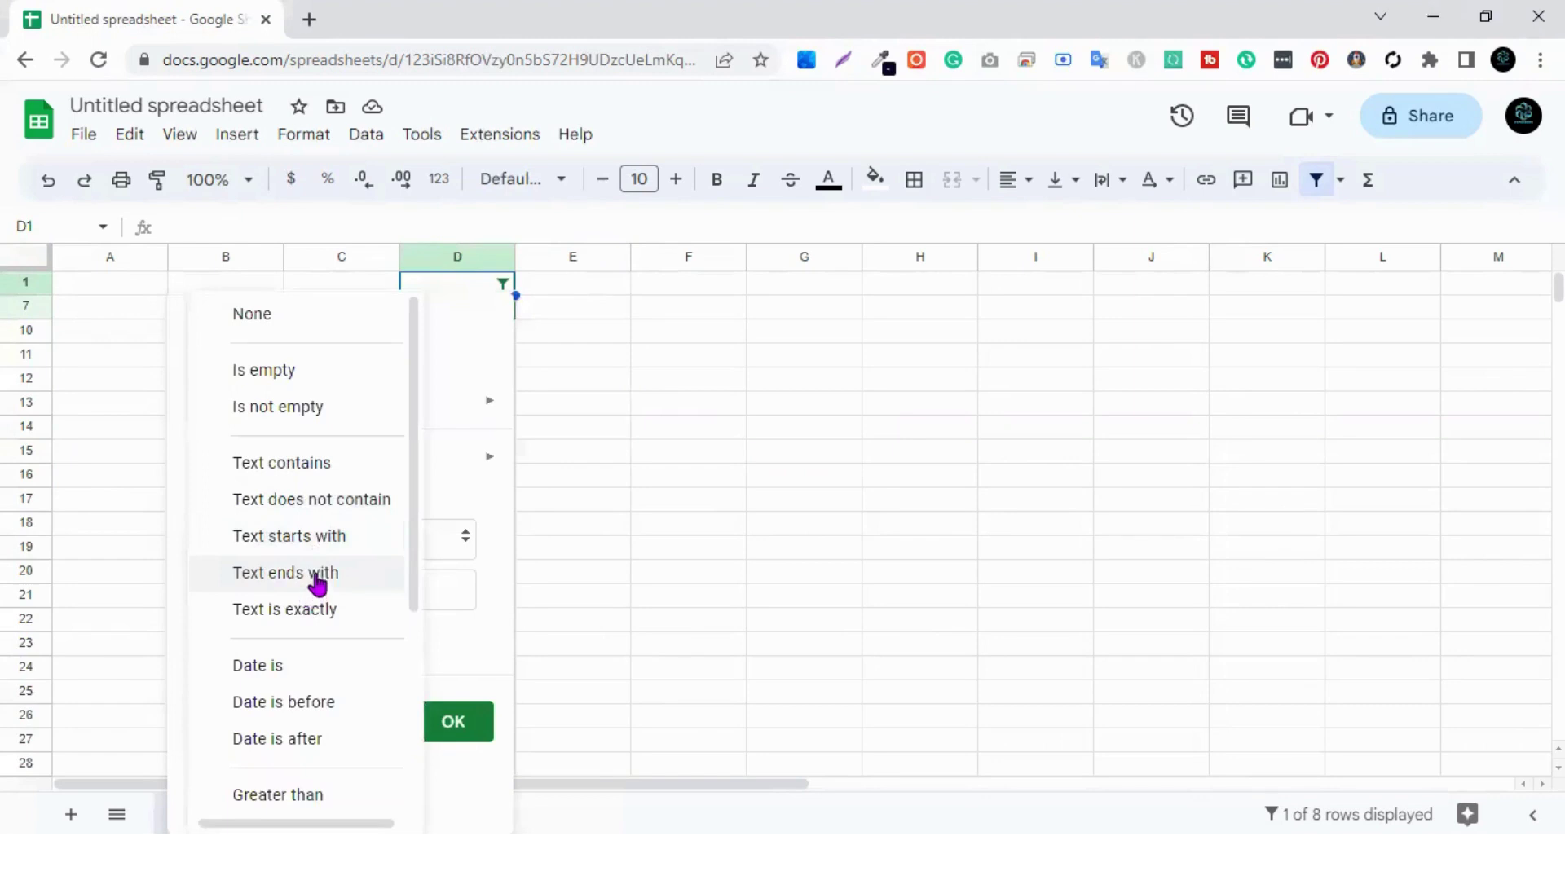
pyautogui.click(318, 580)
pyautogui.click(244, 588)
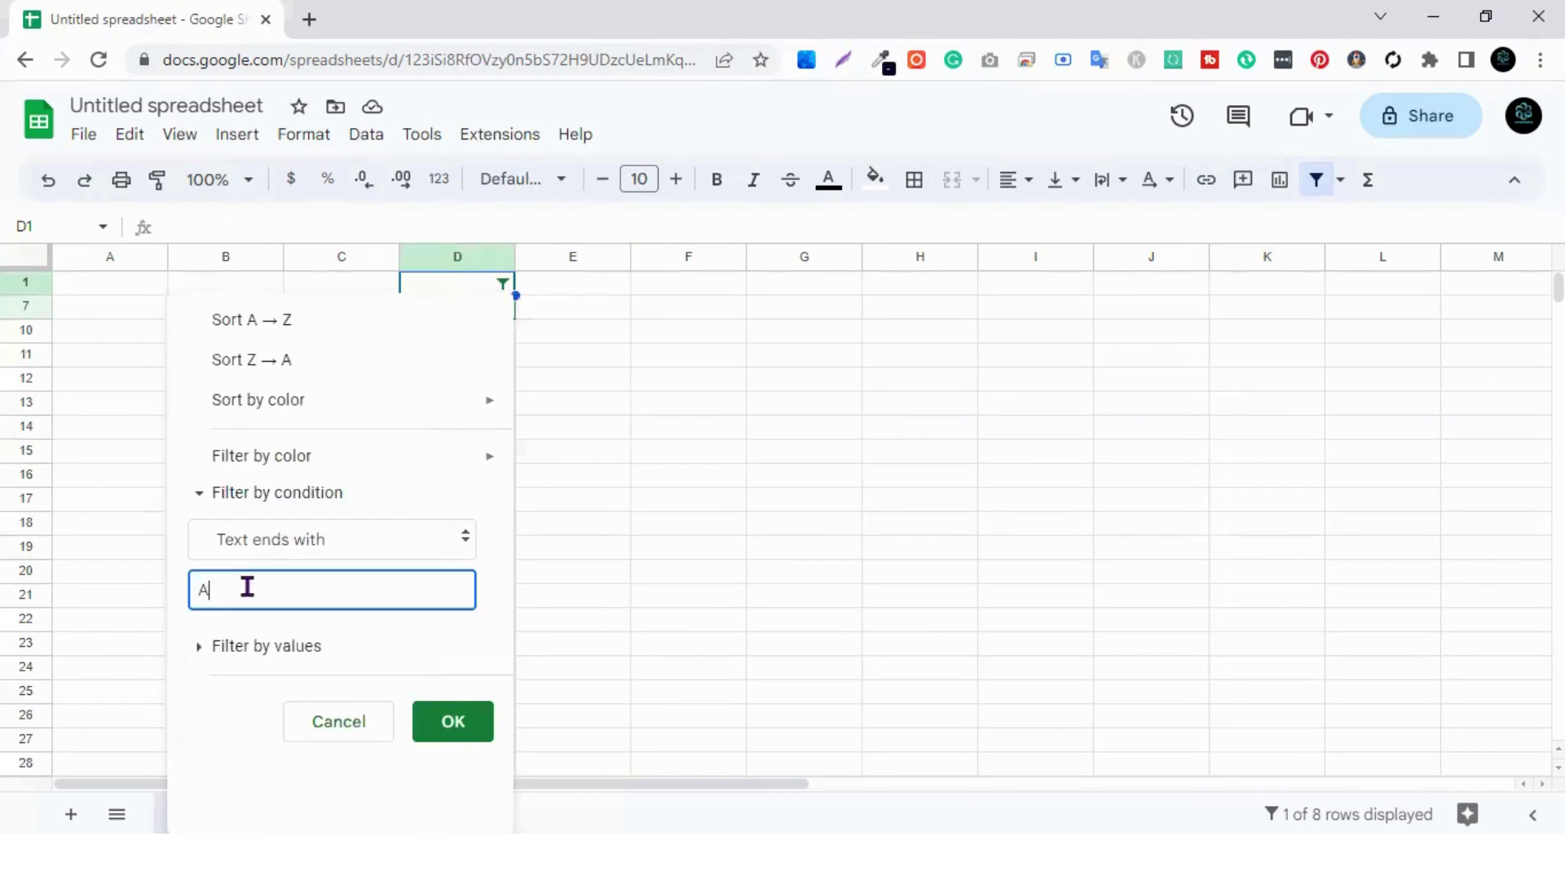
pyautogui.press('BackSpace')
pyautogui.write('B')
pyautogui.click(473, 725)
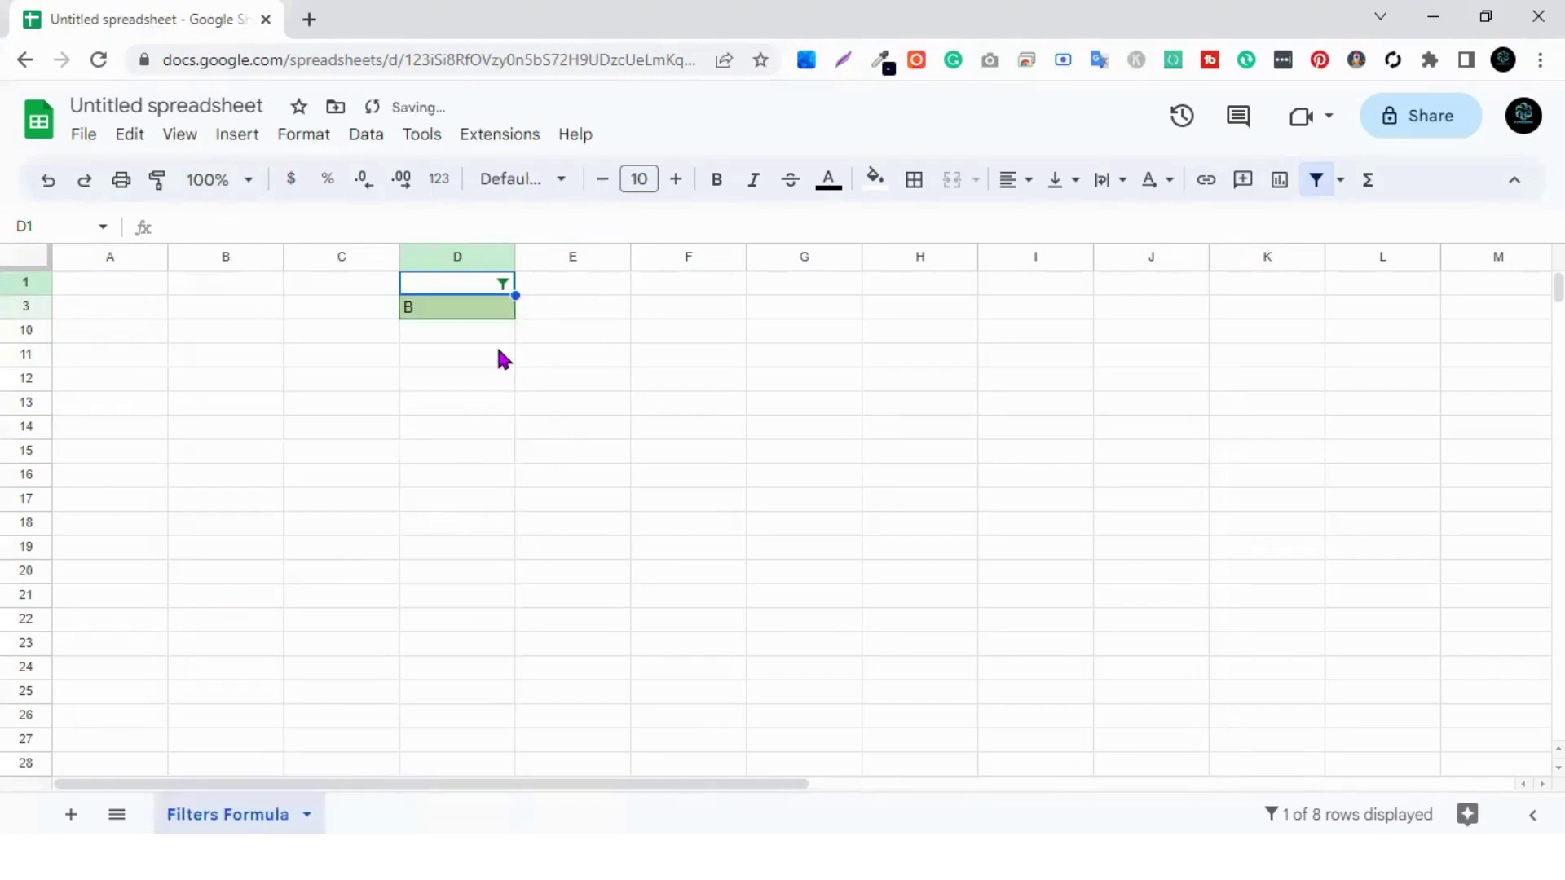
pyautogui.click(480, 315)
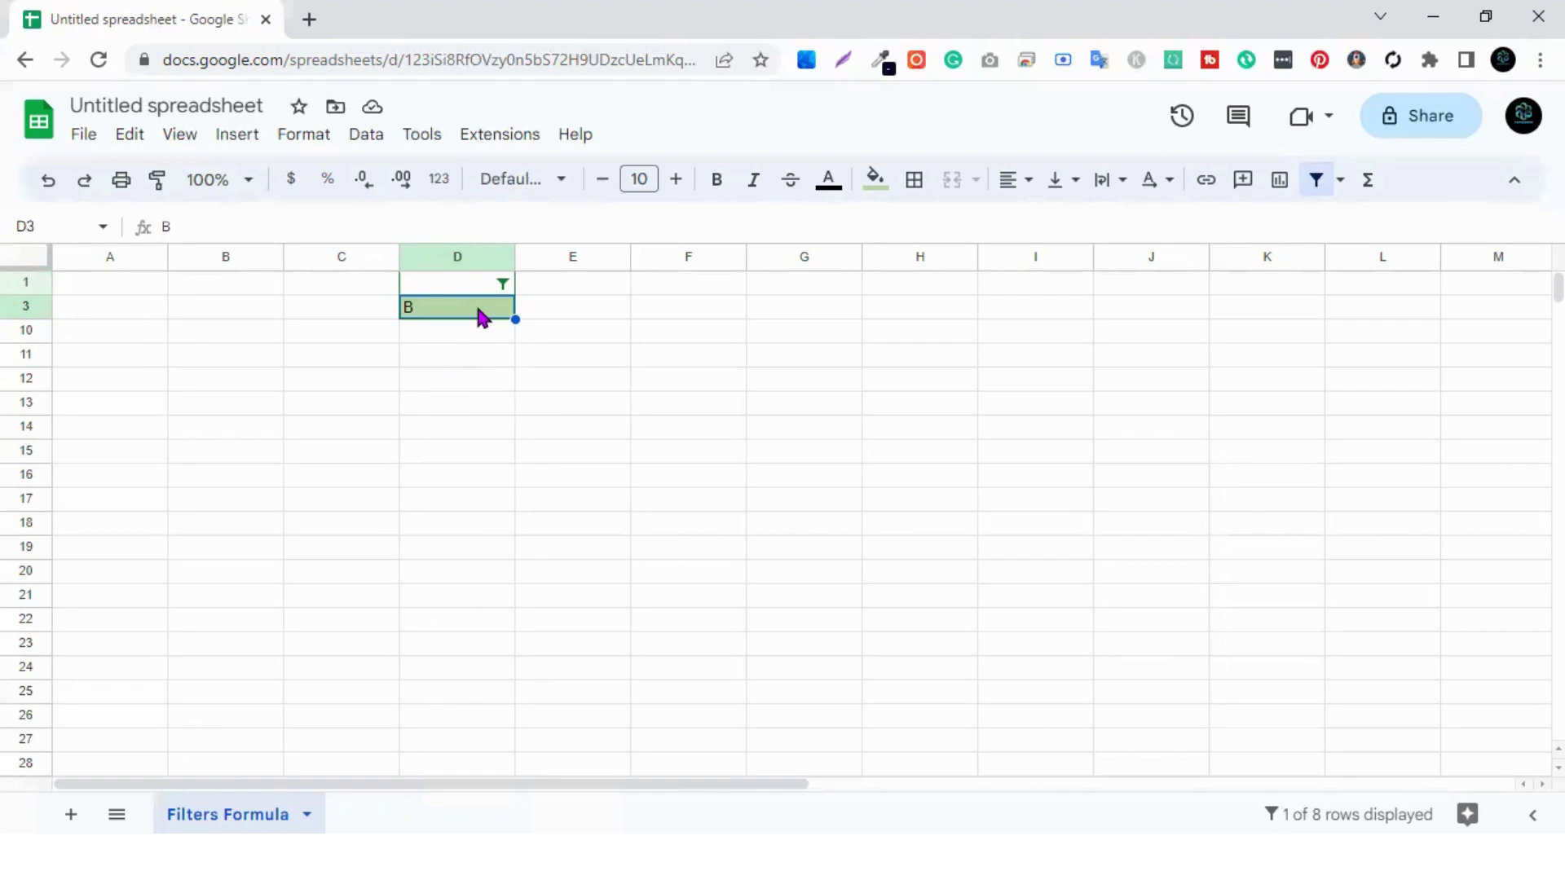
# Change the column D filter condition to "Text is exactly" with the value B, and apply it.
pyautogui.click(502, 284)
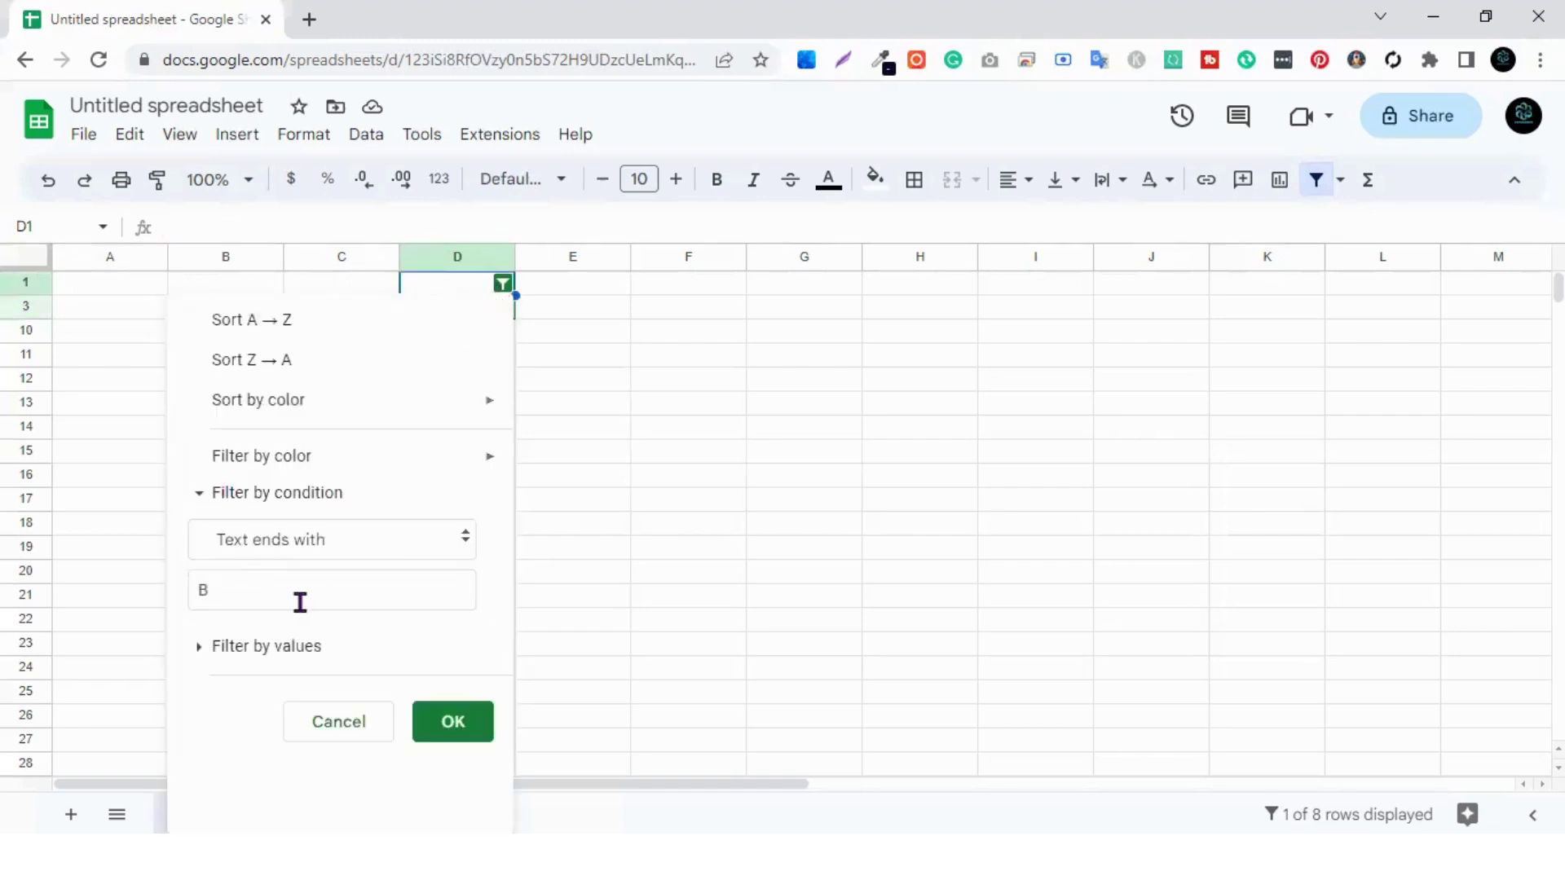
pyautogui.click(310, 544)
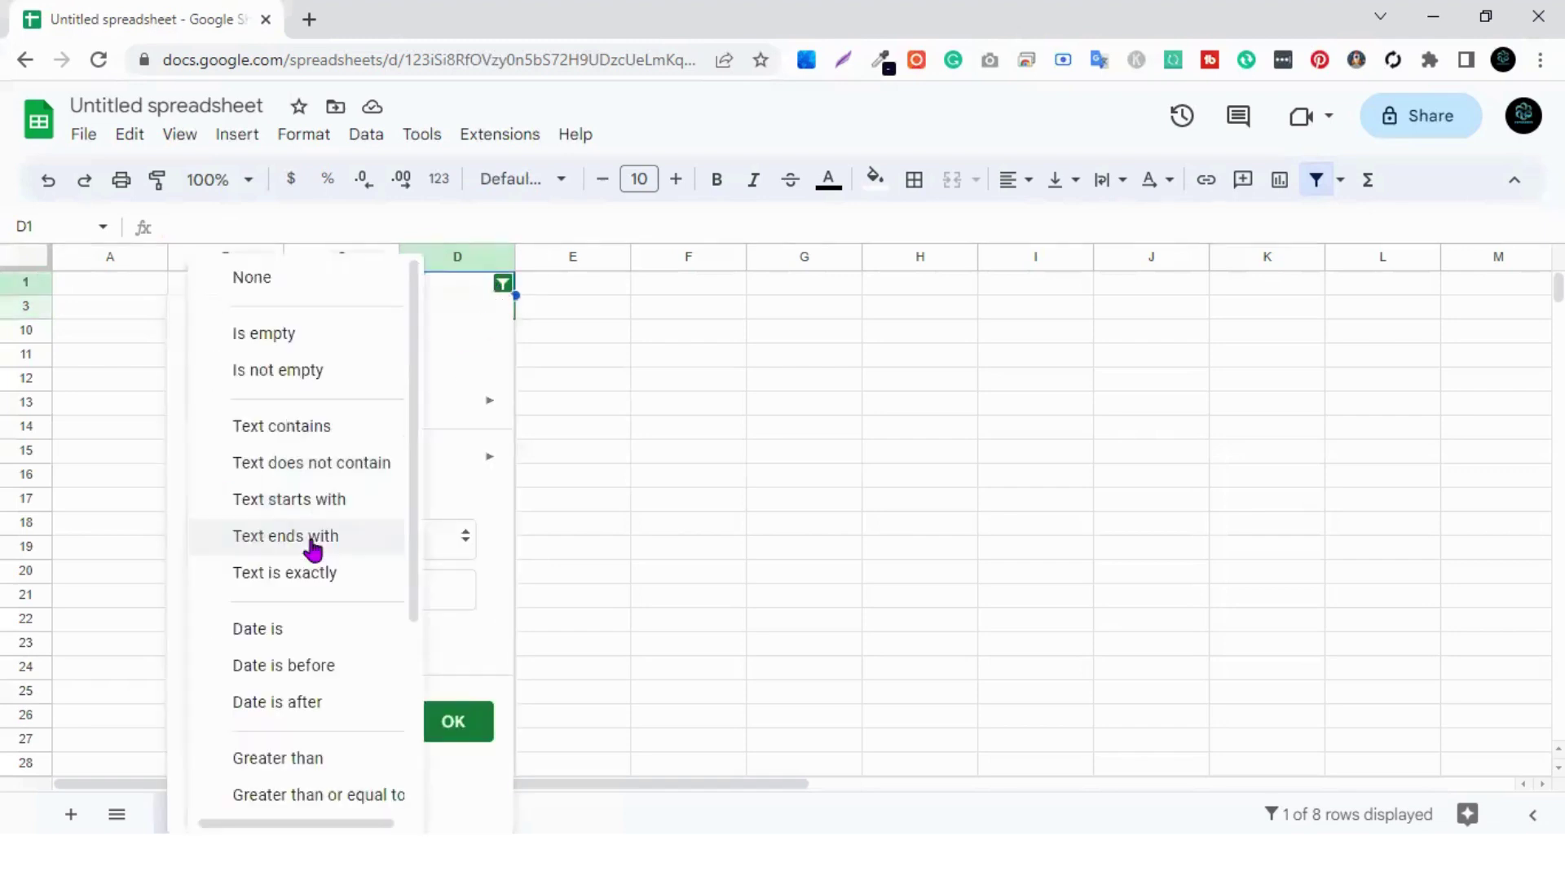
pyautogui.click(321, 584)
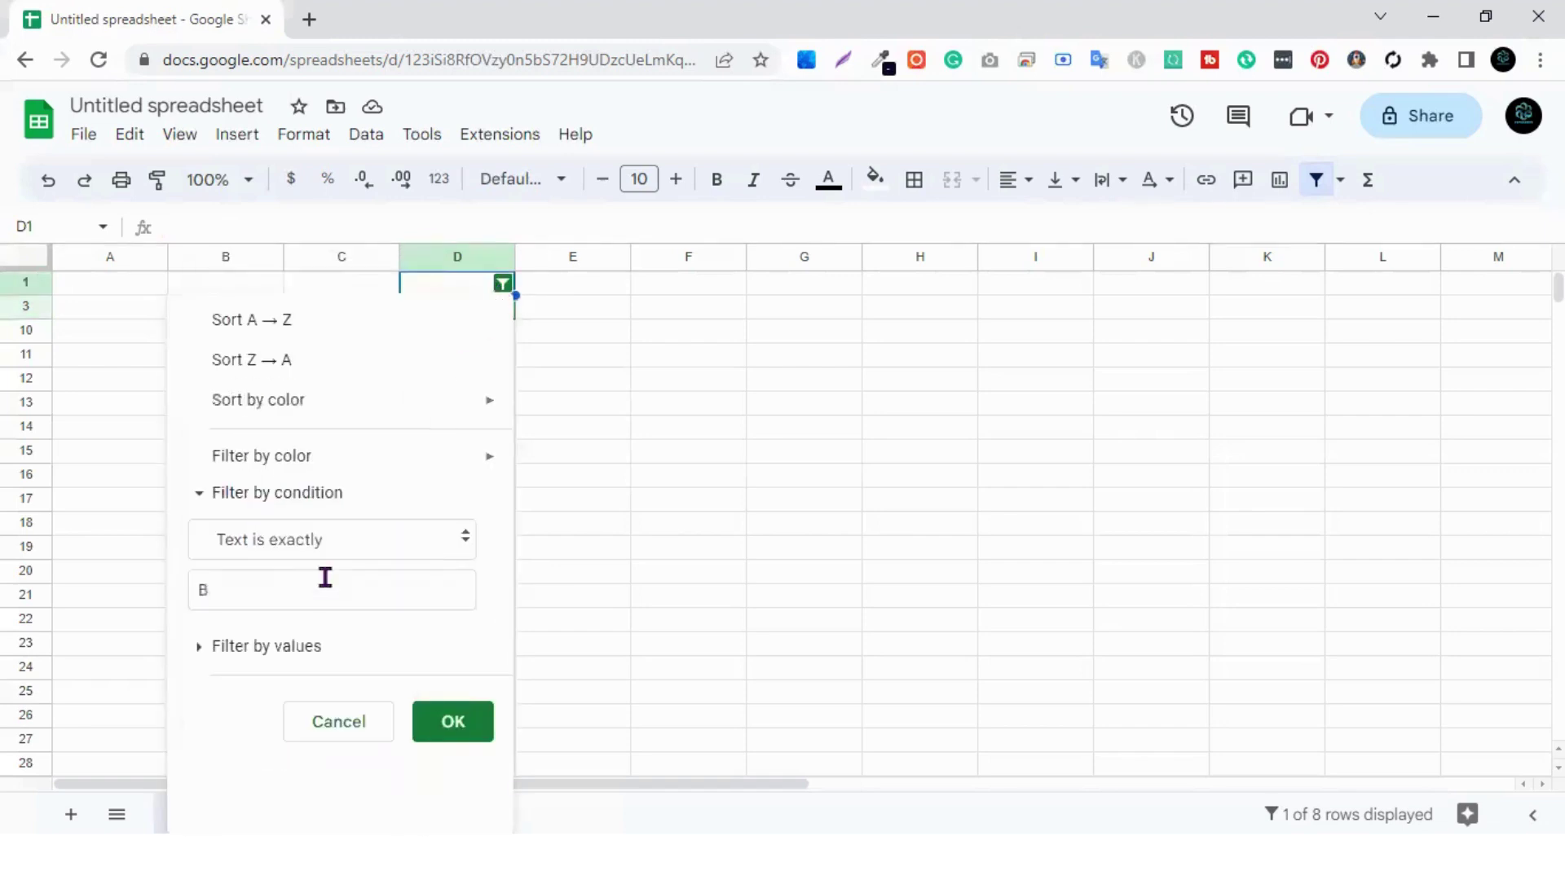
pyautogui.click(227, 596)
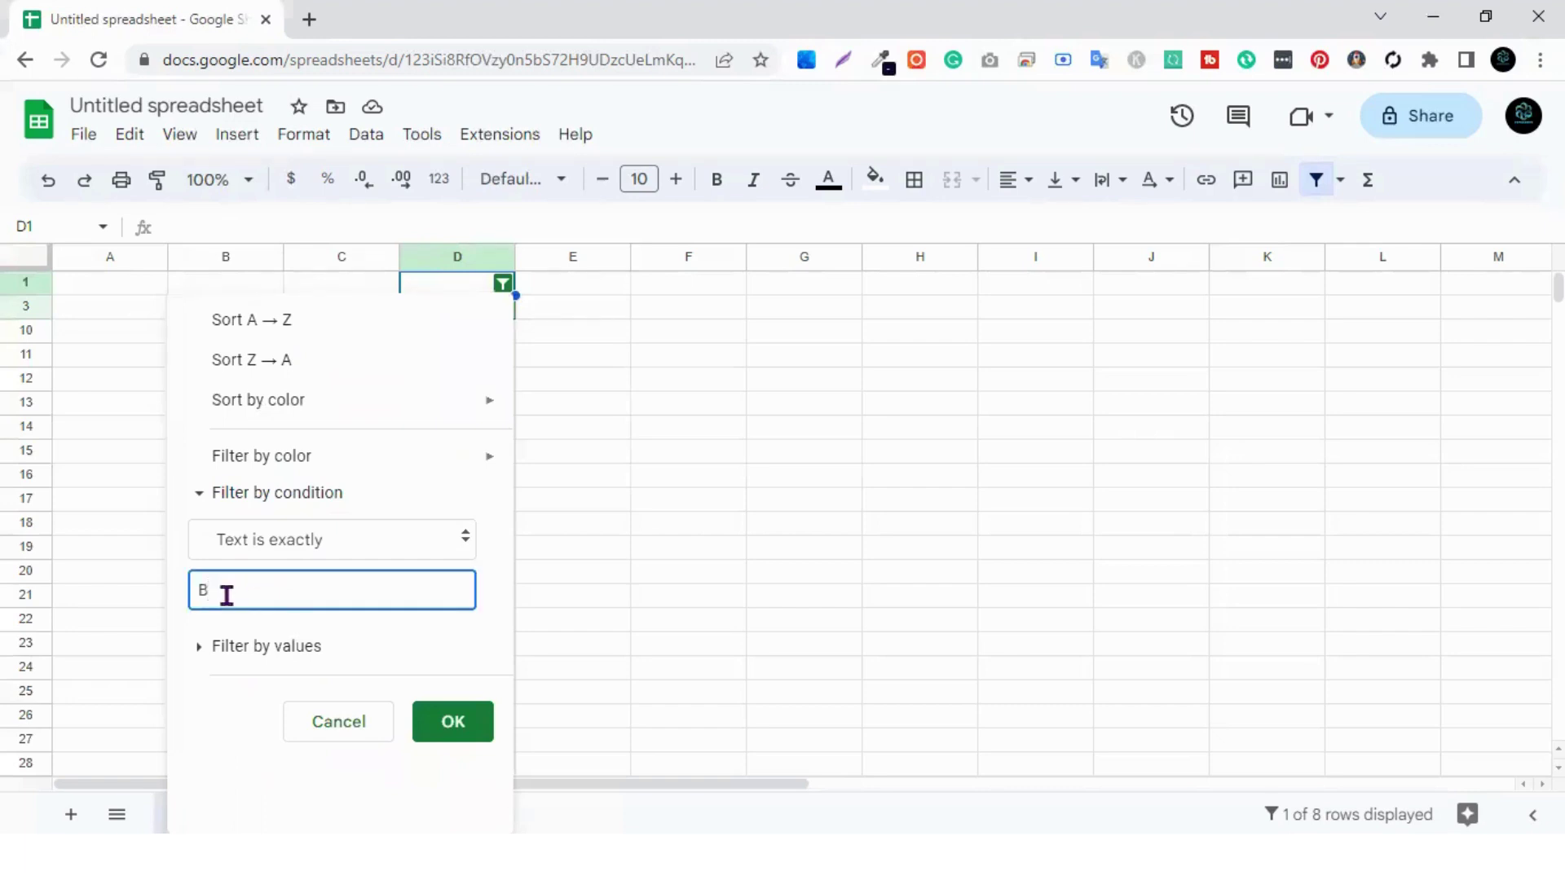
pyautogui.click(454, 728)
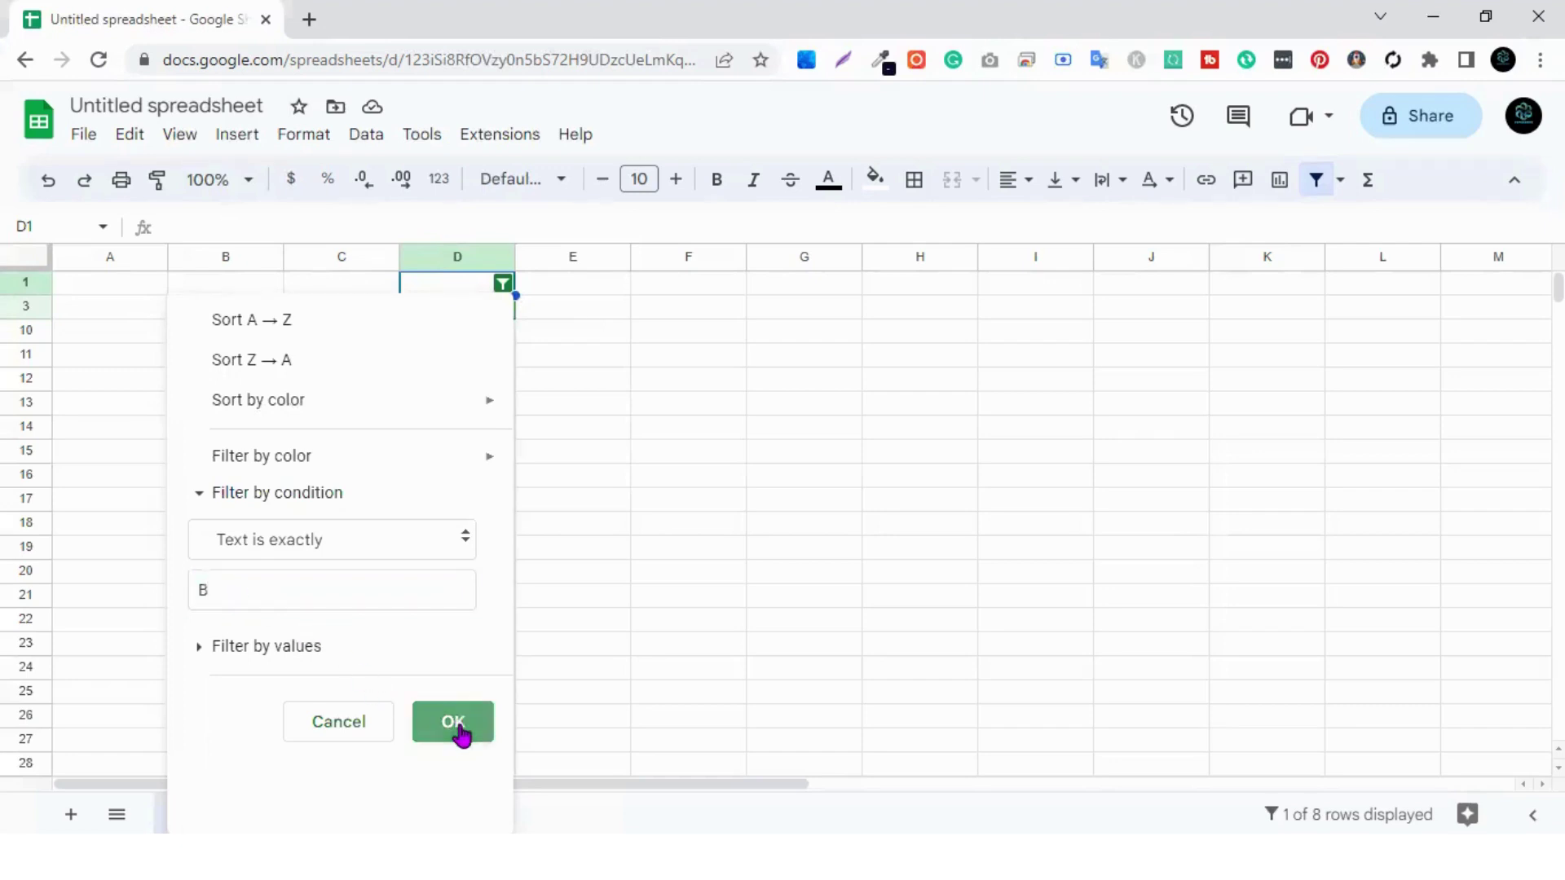
pyautogui.click(503, 284)
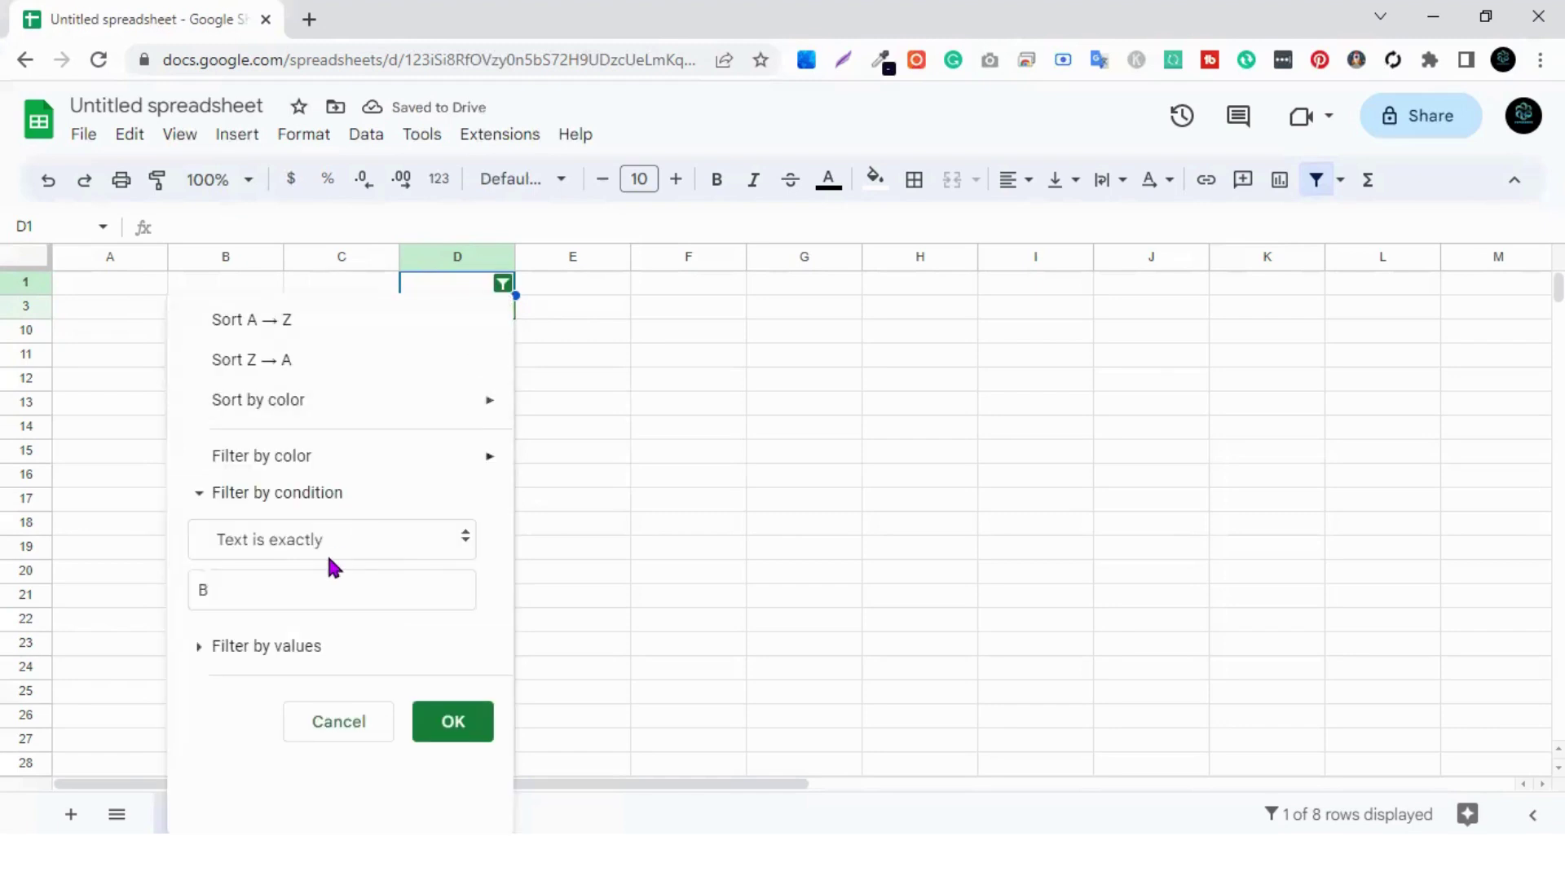
pyautogui.click(277, 595)
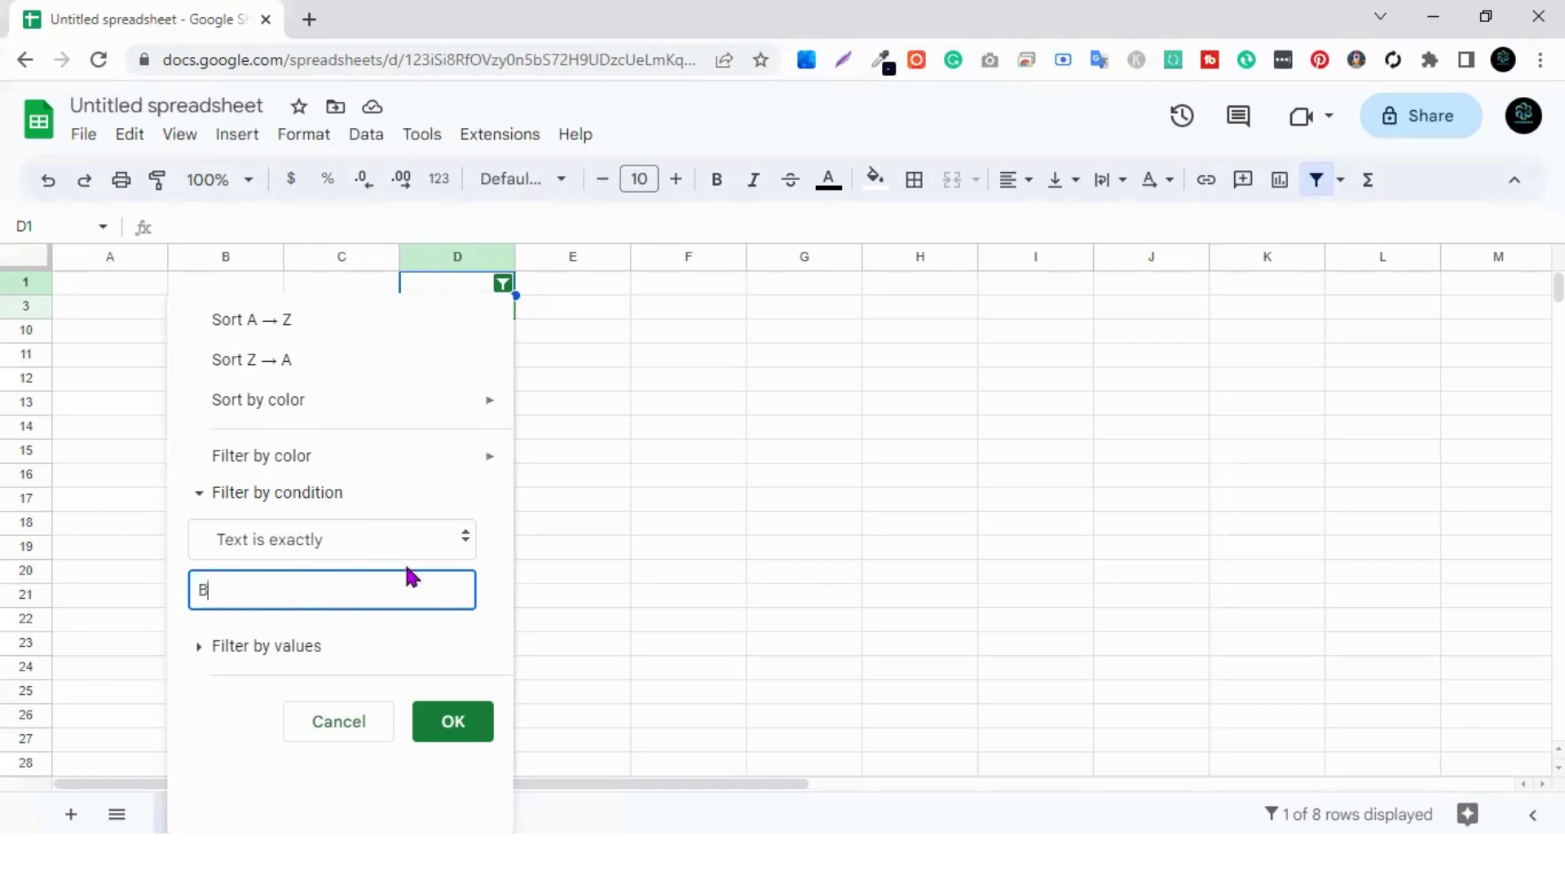
pyautogui.click(356, 541)
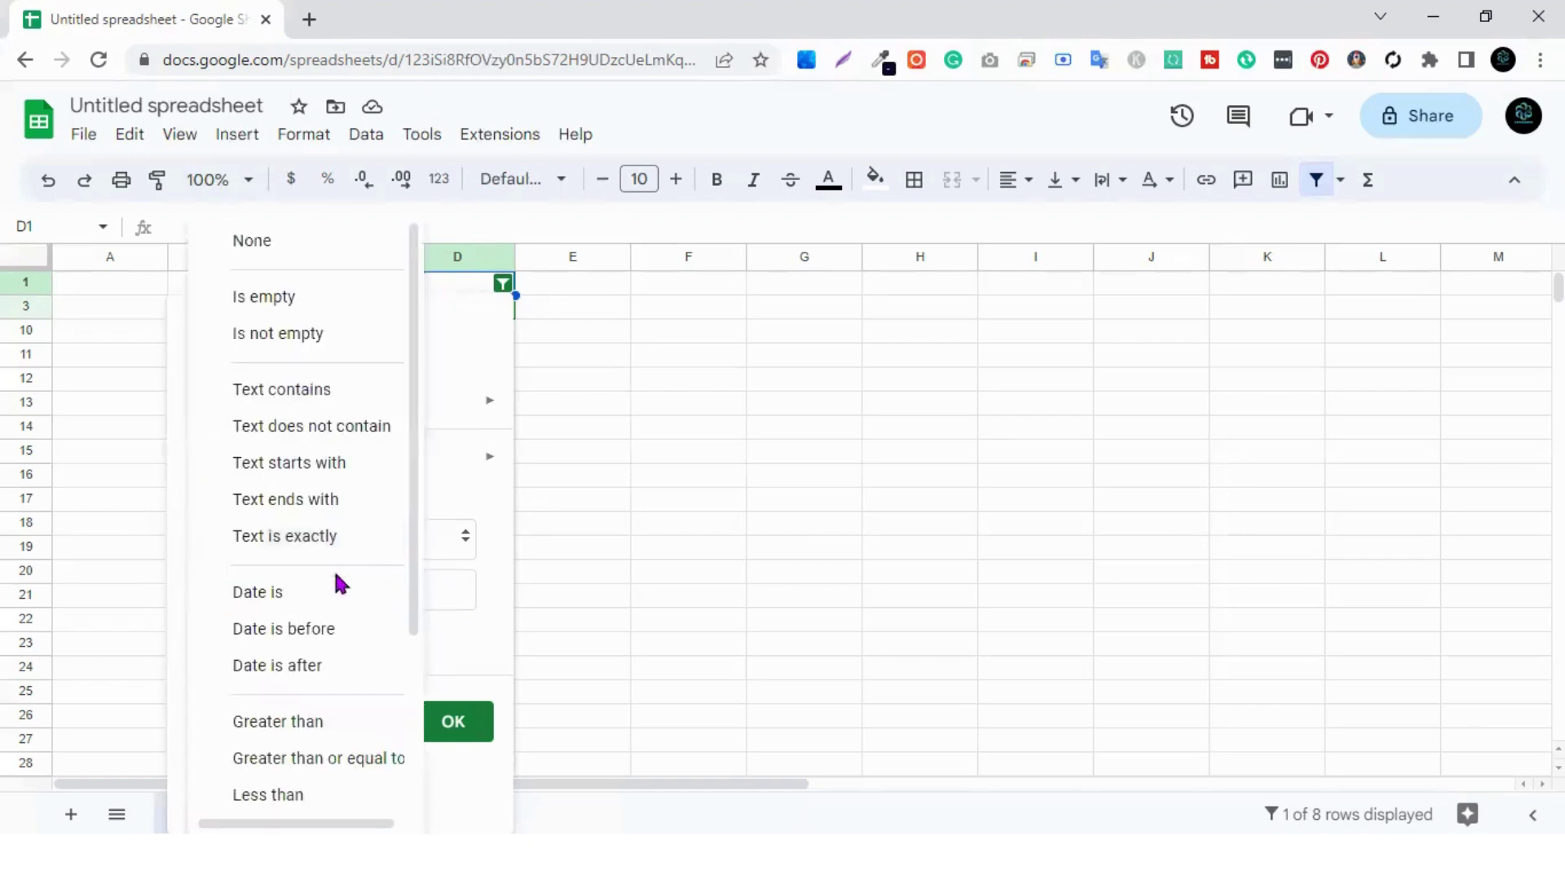
pyautogui.click(546, 400)
# Clear the letter B from cell D3.
pyautogui.click(464, 322)
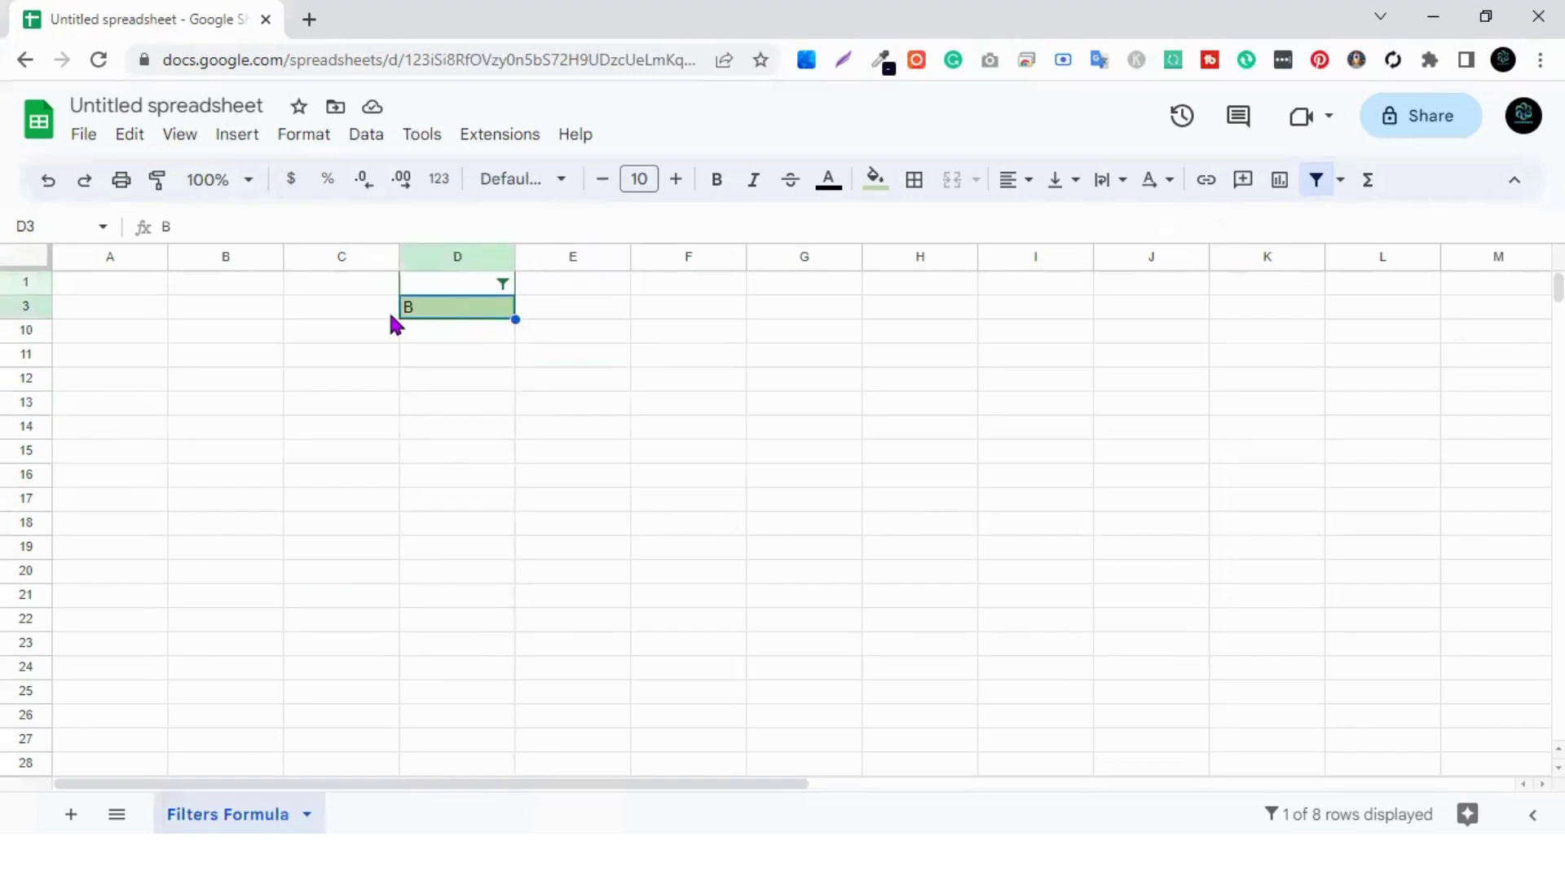
pyautogui.press('Delete')
pyautogui.click(571, 334)
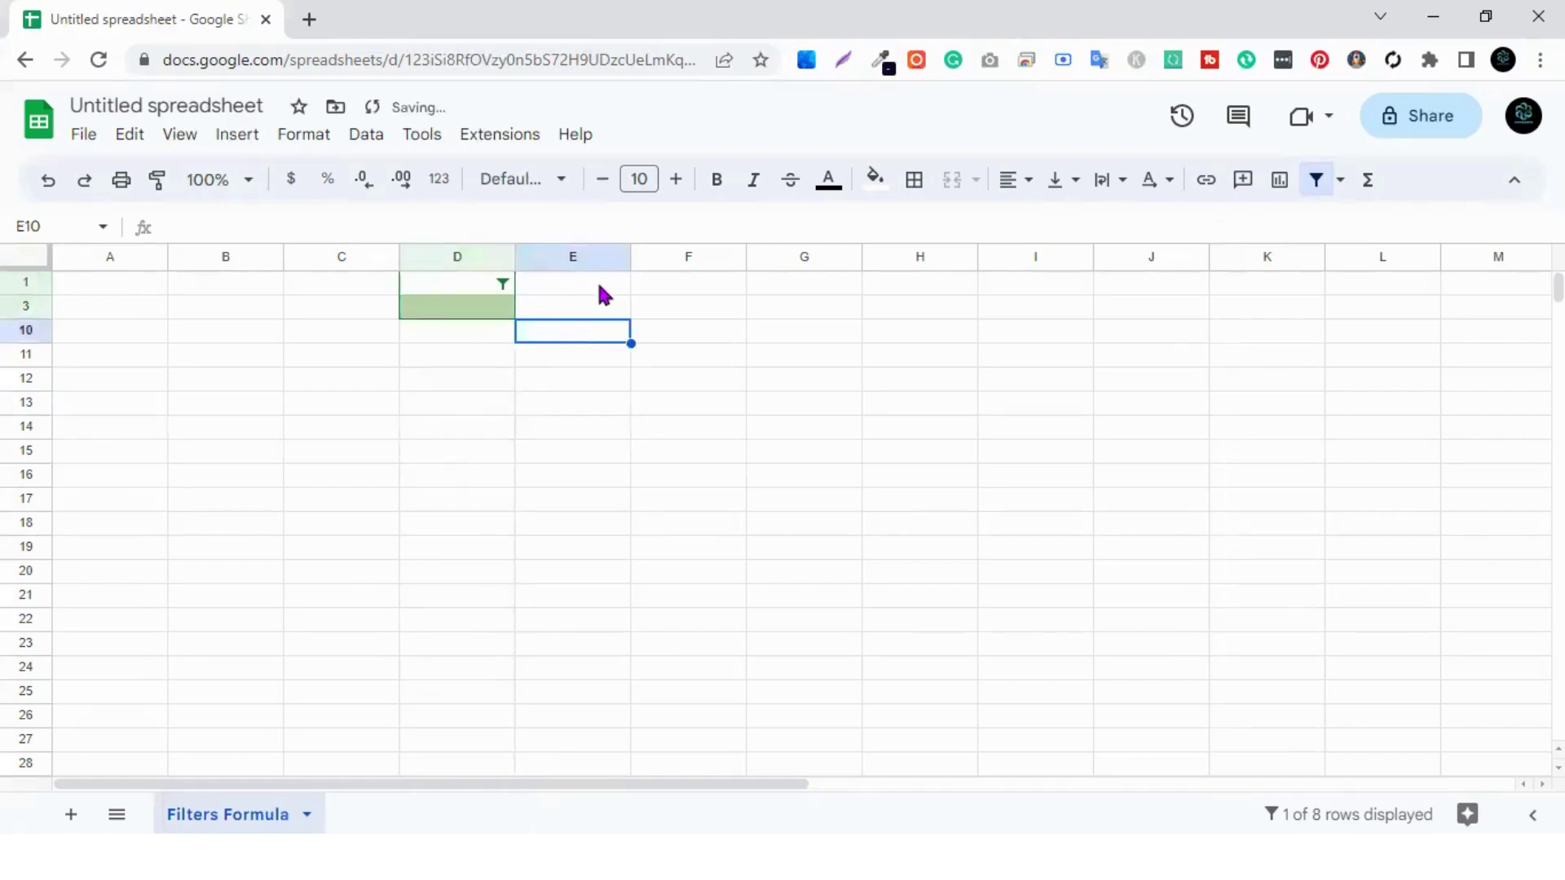
# Enter the date 7/4/2023 in cell E3.
pyautogui.click(618, 307)
pyautogui.click(587, 338)
pyautogui.click(597, 313)
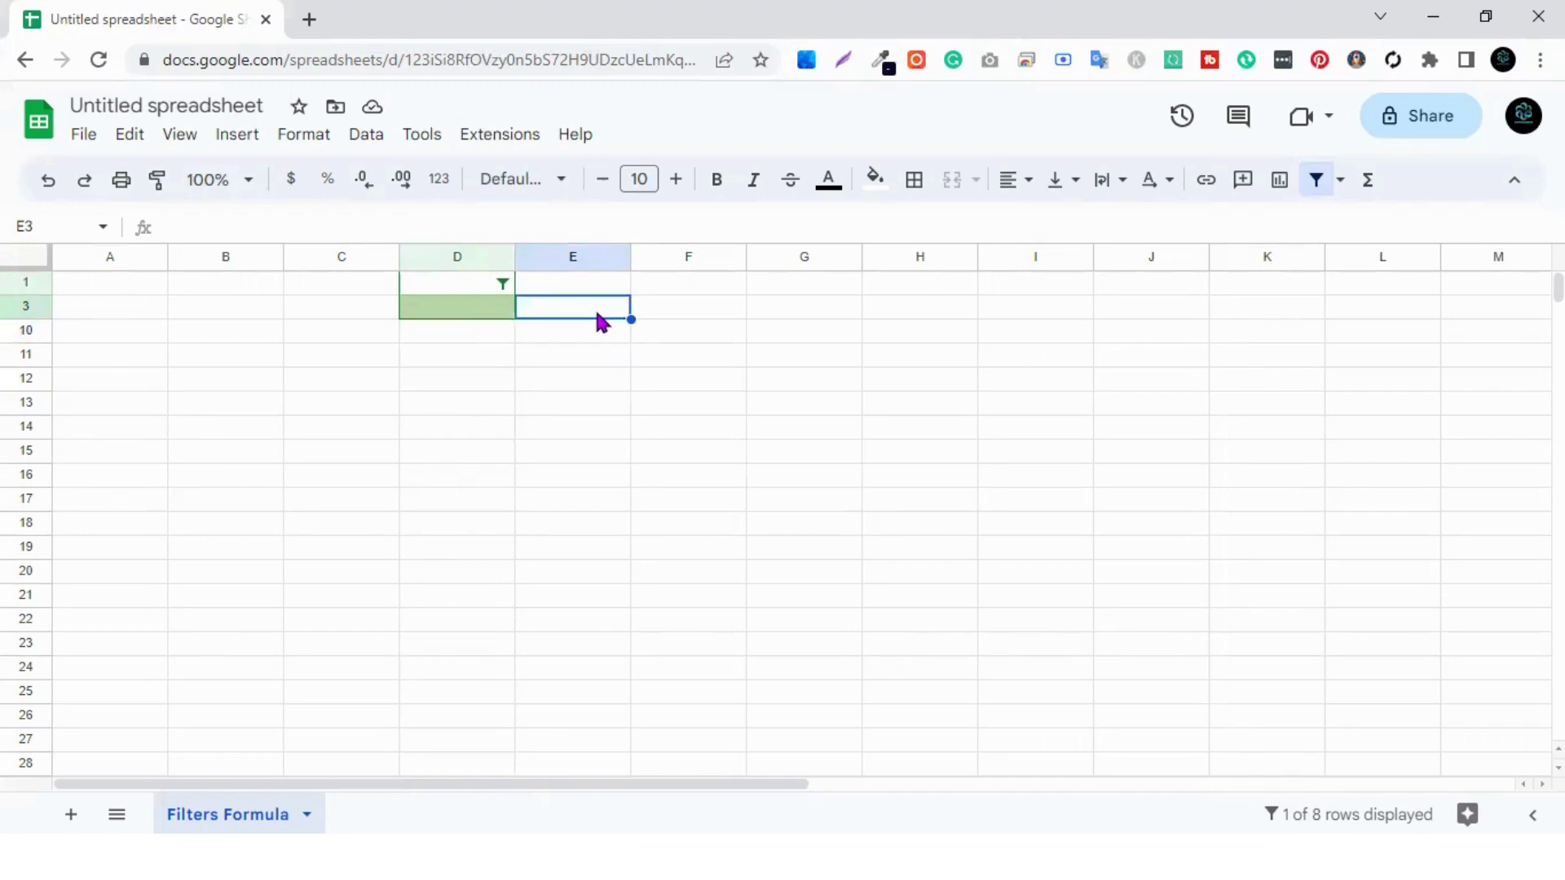
pyautogui.write('0')
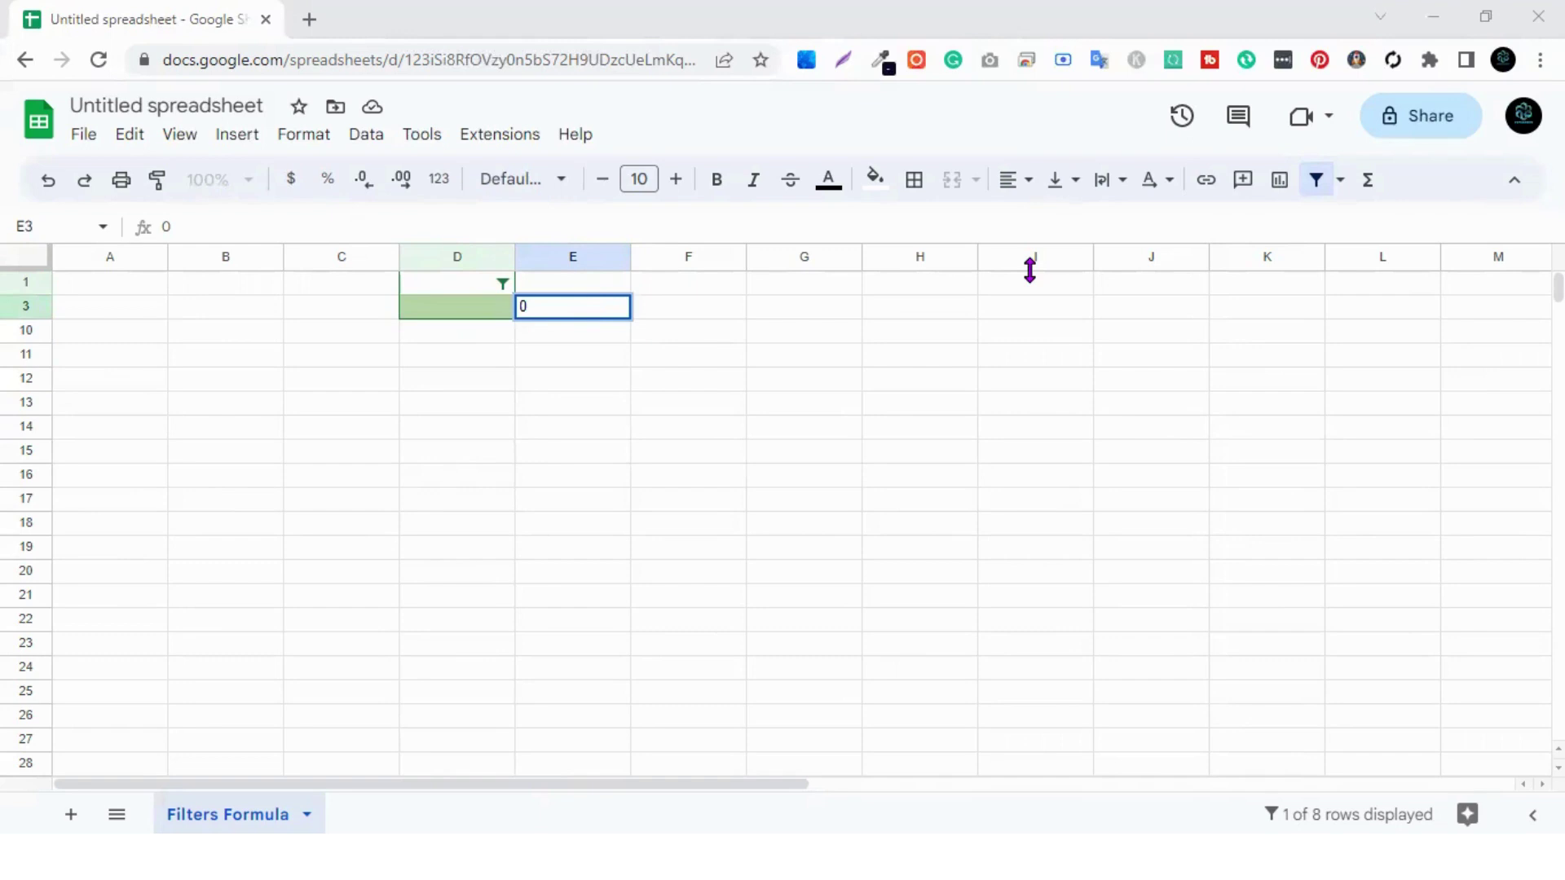
pyautogui.click(564, 310)
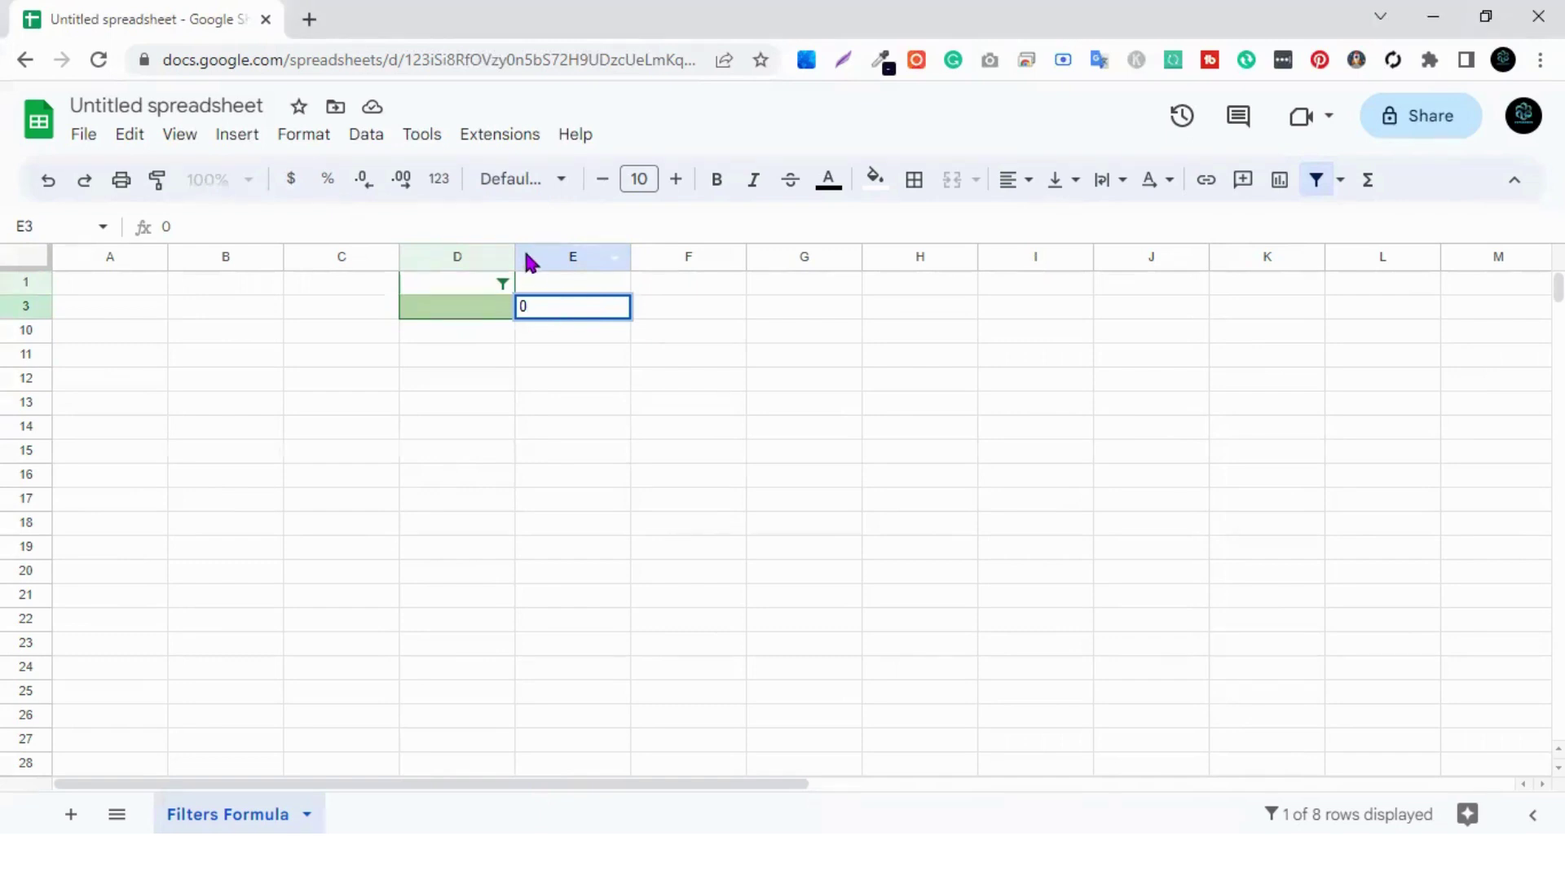
pyautogui.press('BackSpace')
pyautogui.write('7/4/2023')
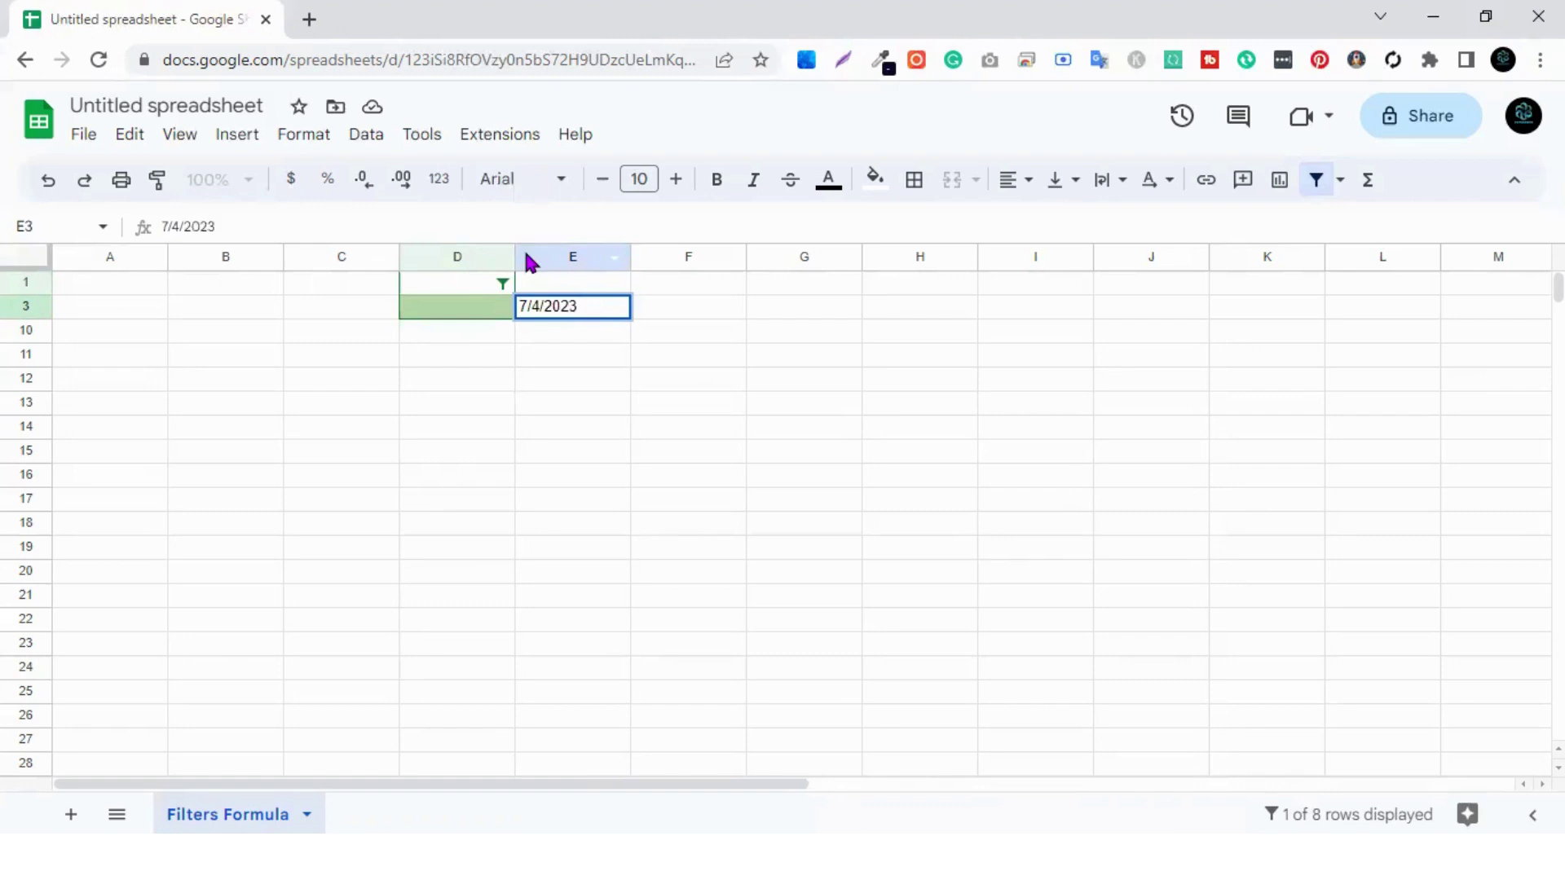
pyautogui.press('Return')
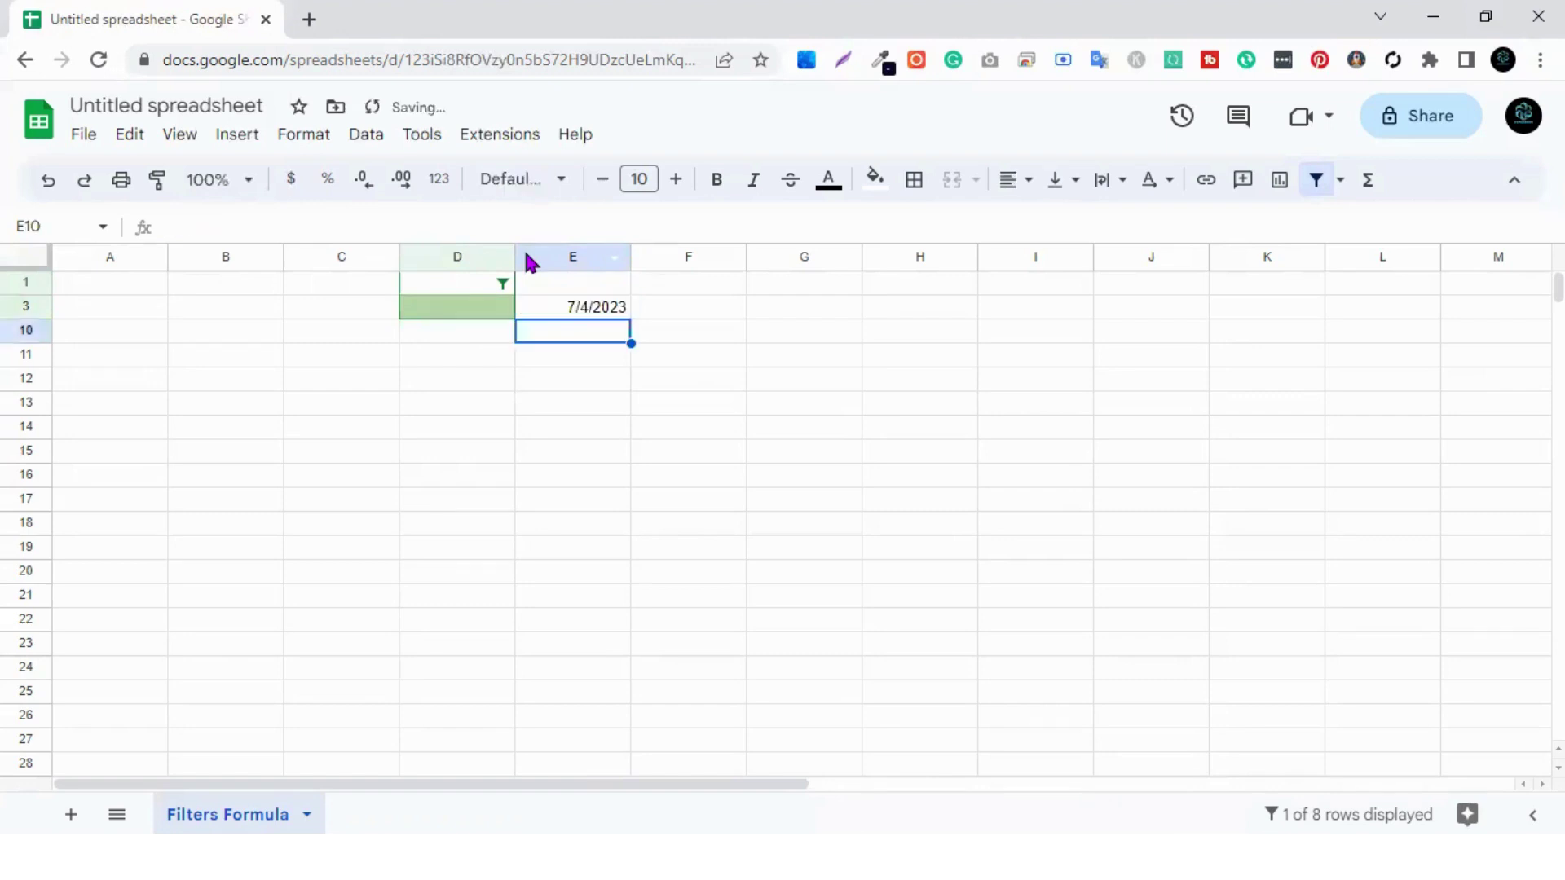
# Enter the dates 11/4/2022 in cell E10 and 10/4/2024 in cell E11.
pyautogui.write('11/')
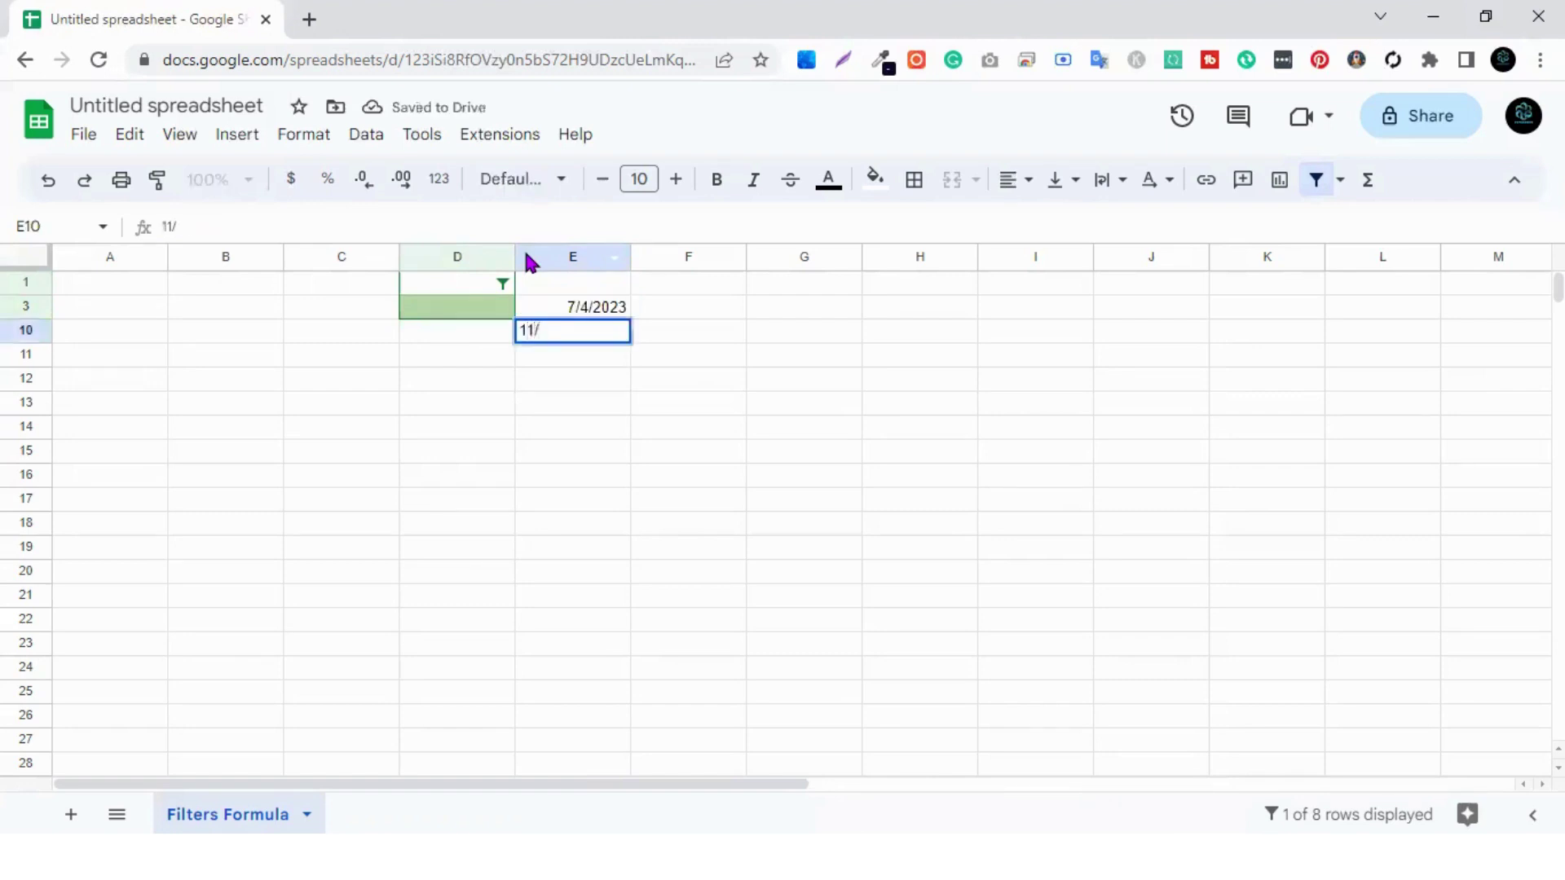
pyautogui.write('4/2022')
pyautogui.press('Return')
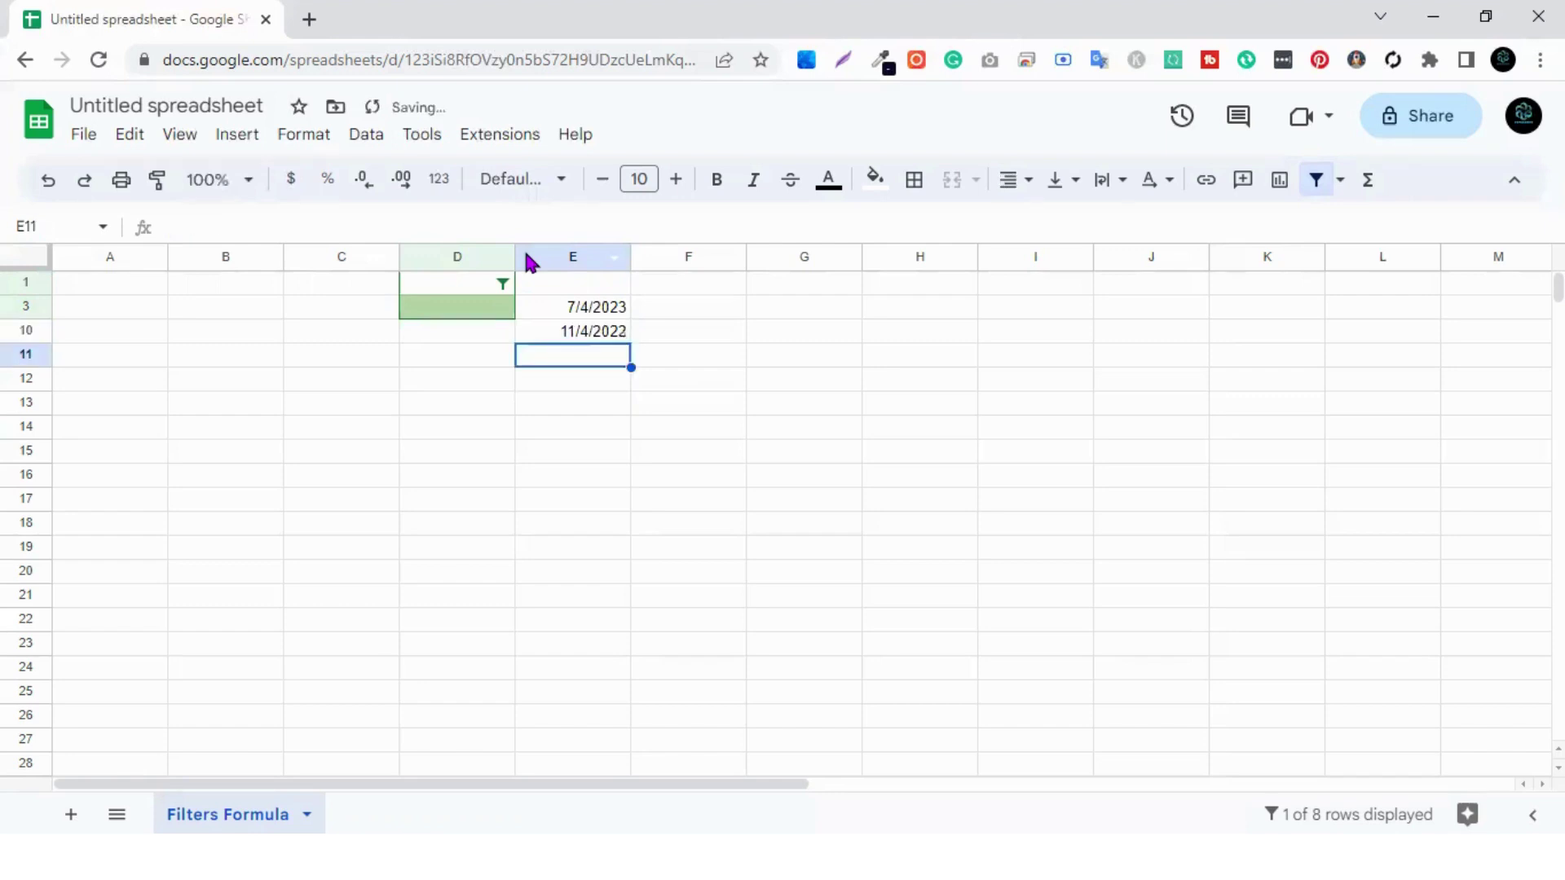
pyautogui.write('10/')
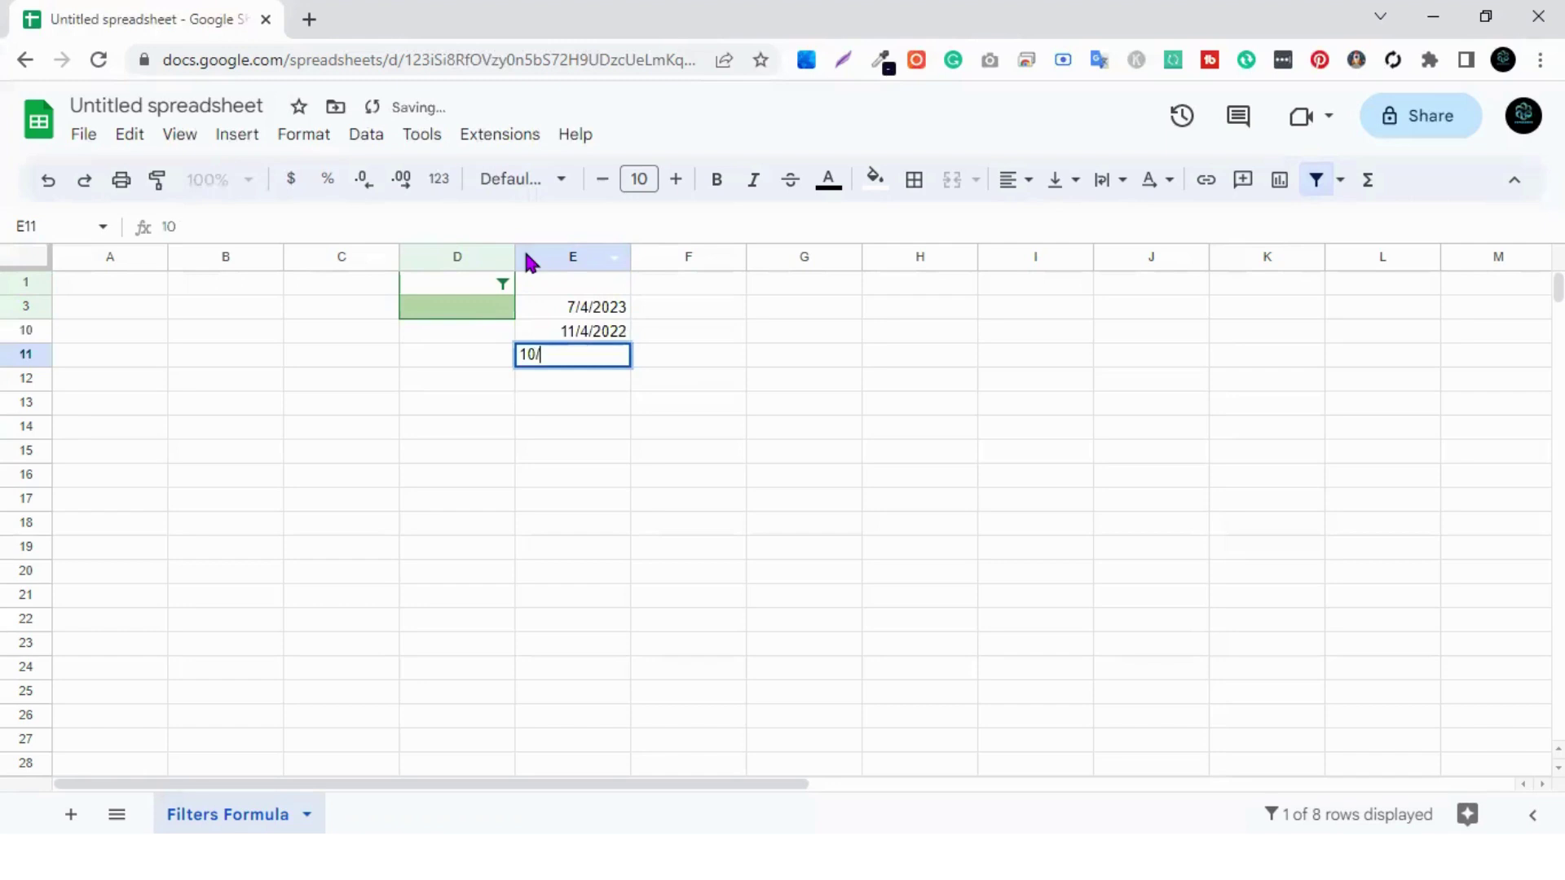
pyautogui.write('4/2024')
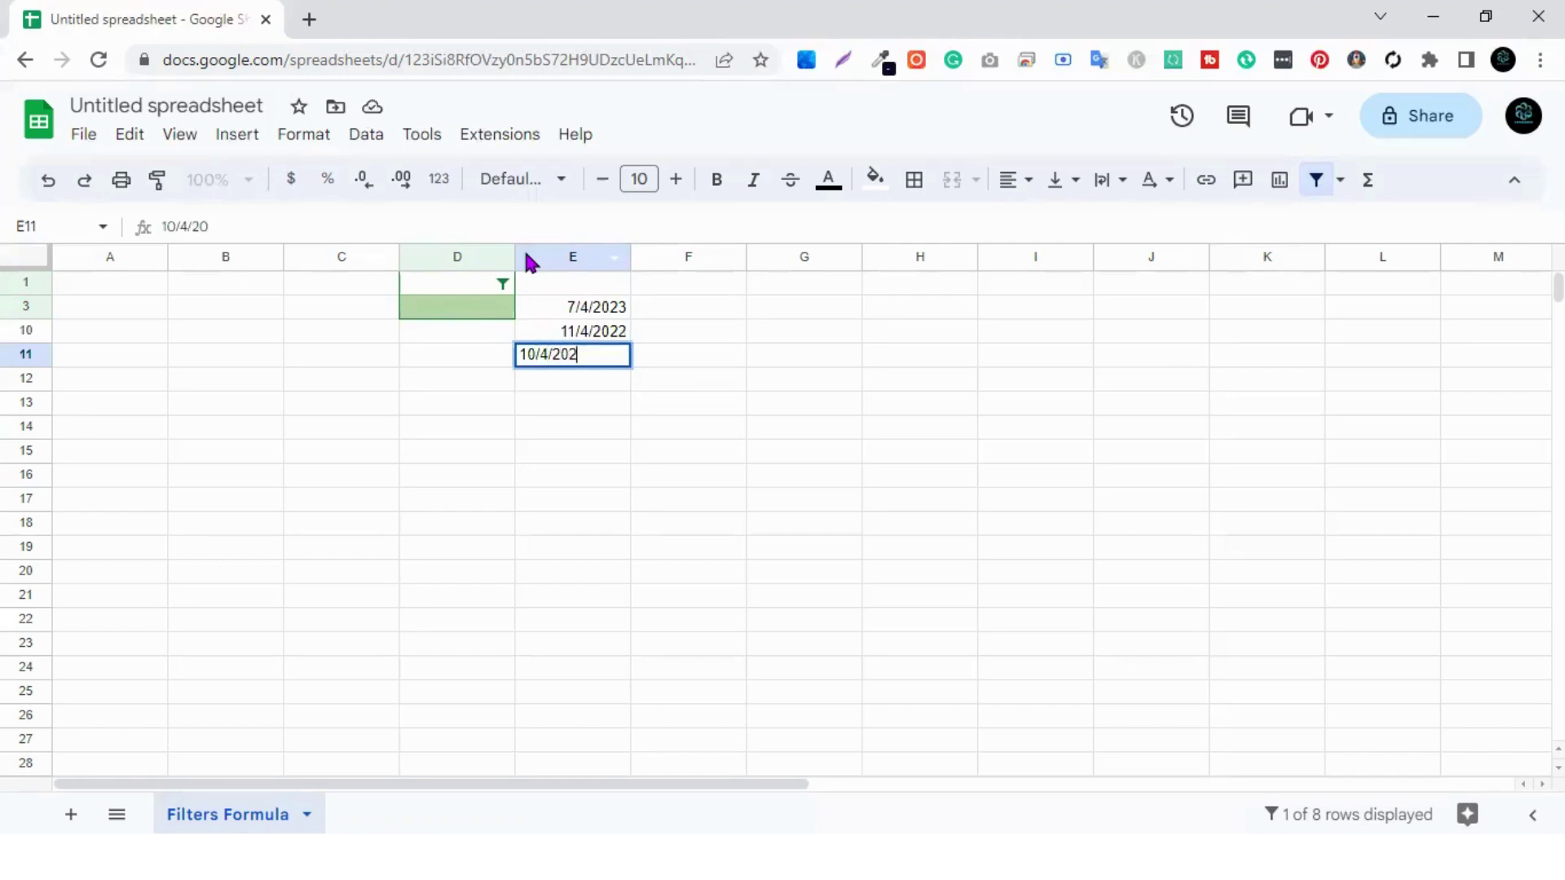
pyautogui.click(669, 433)
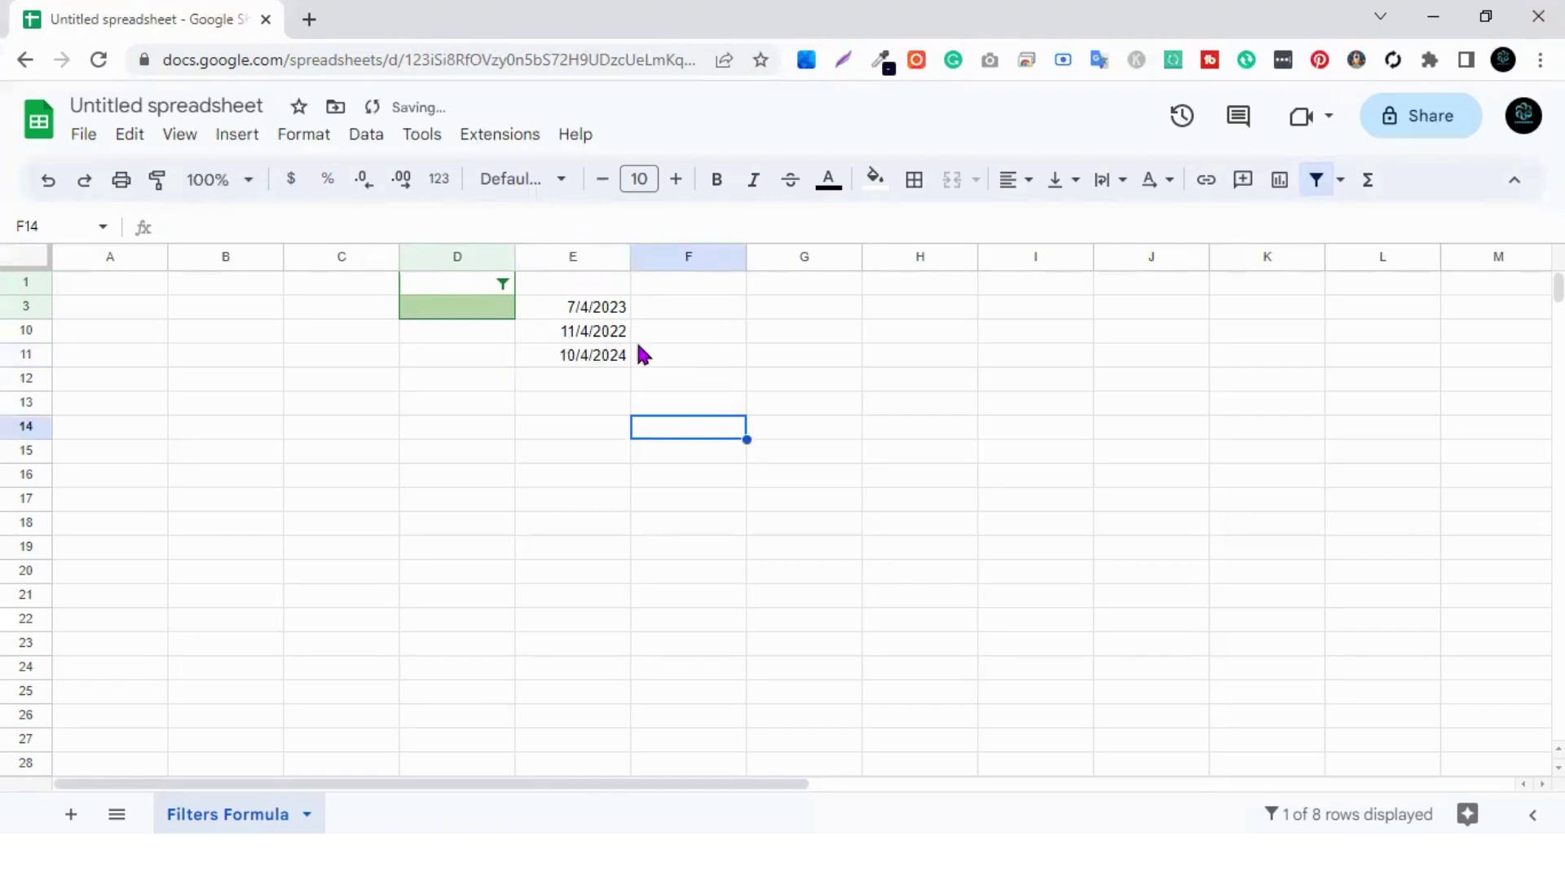
pyautogui.click(580, 282)
pyautogui.rightClick(581, 282)
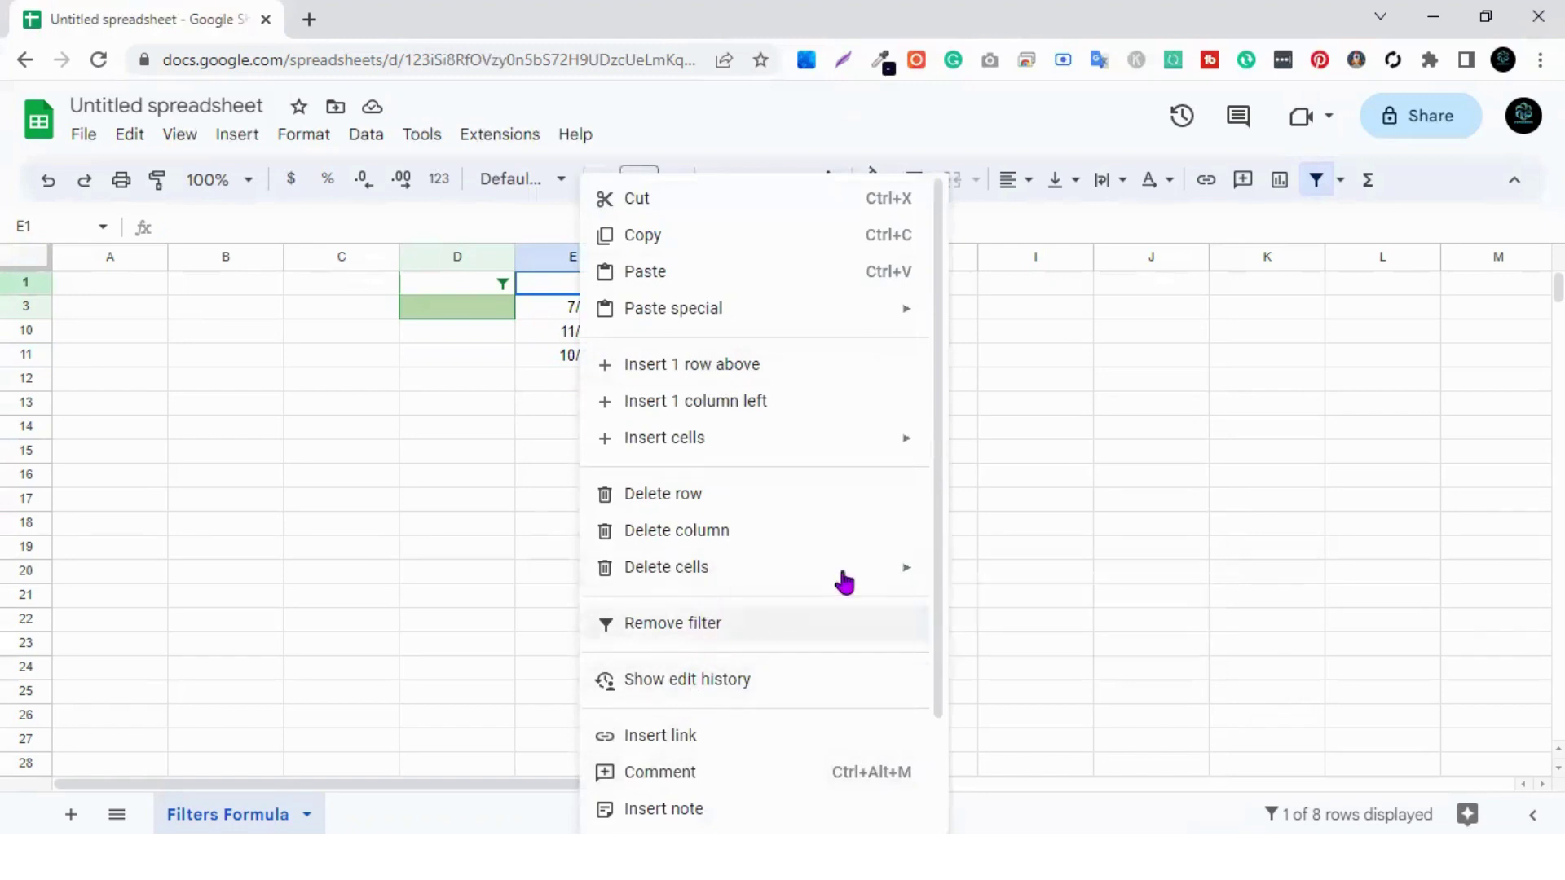
pyautogui.click(1080, 447)
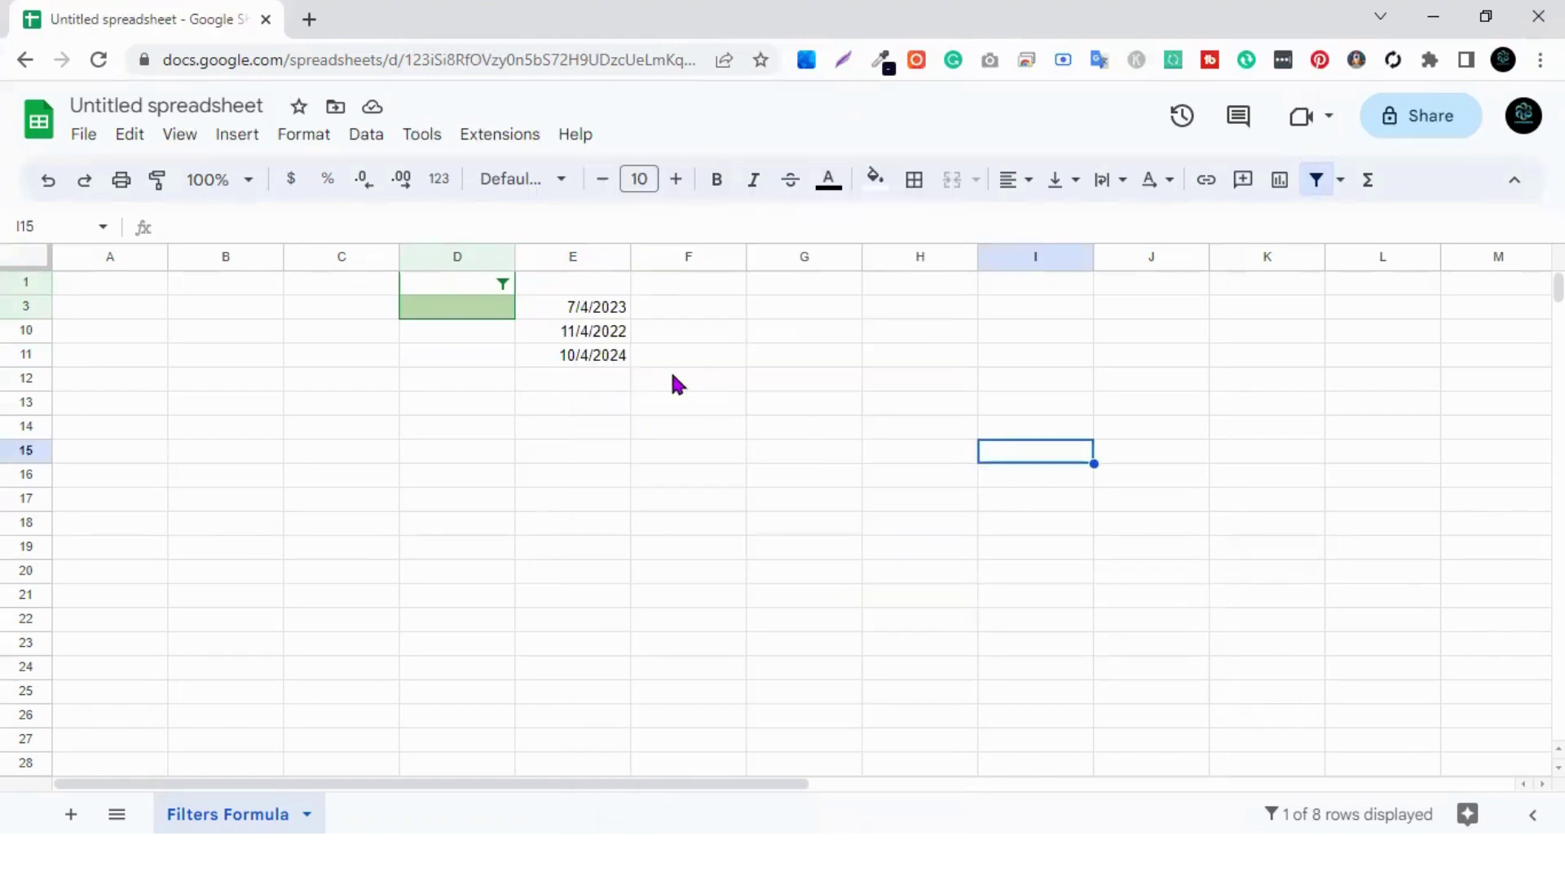
# Replace the column D filter with a filter on the whole of column E.
pyautogui.click(579, 255)
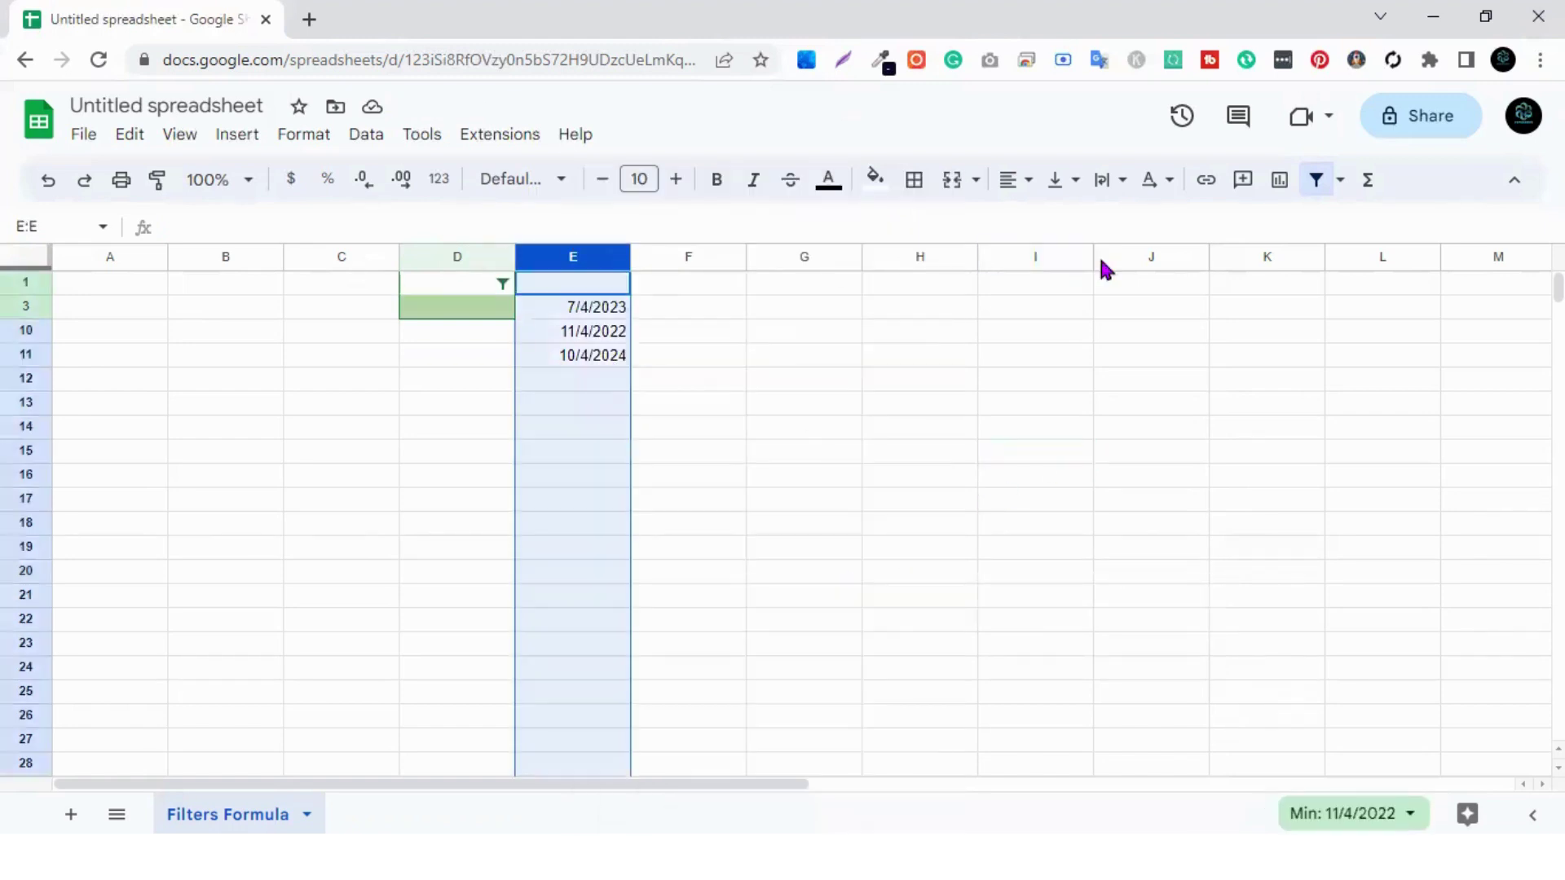
pyautogui.click(1326, 196)
pyautogui.click(828, 452)
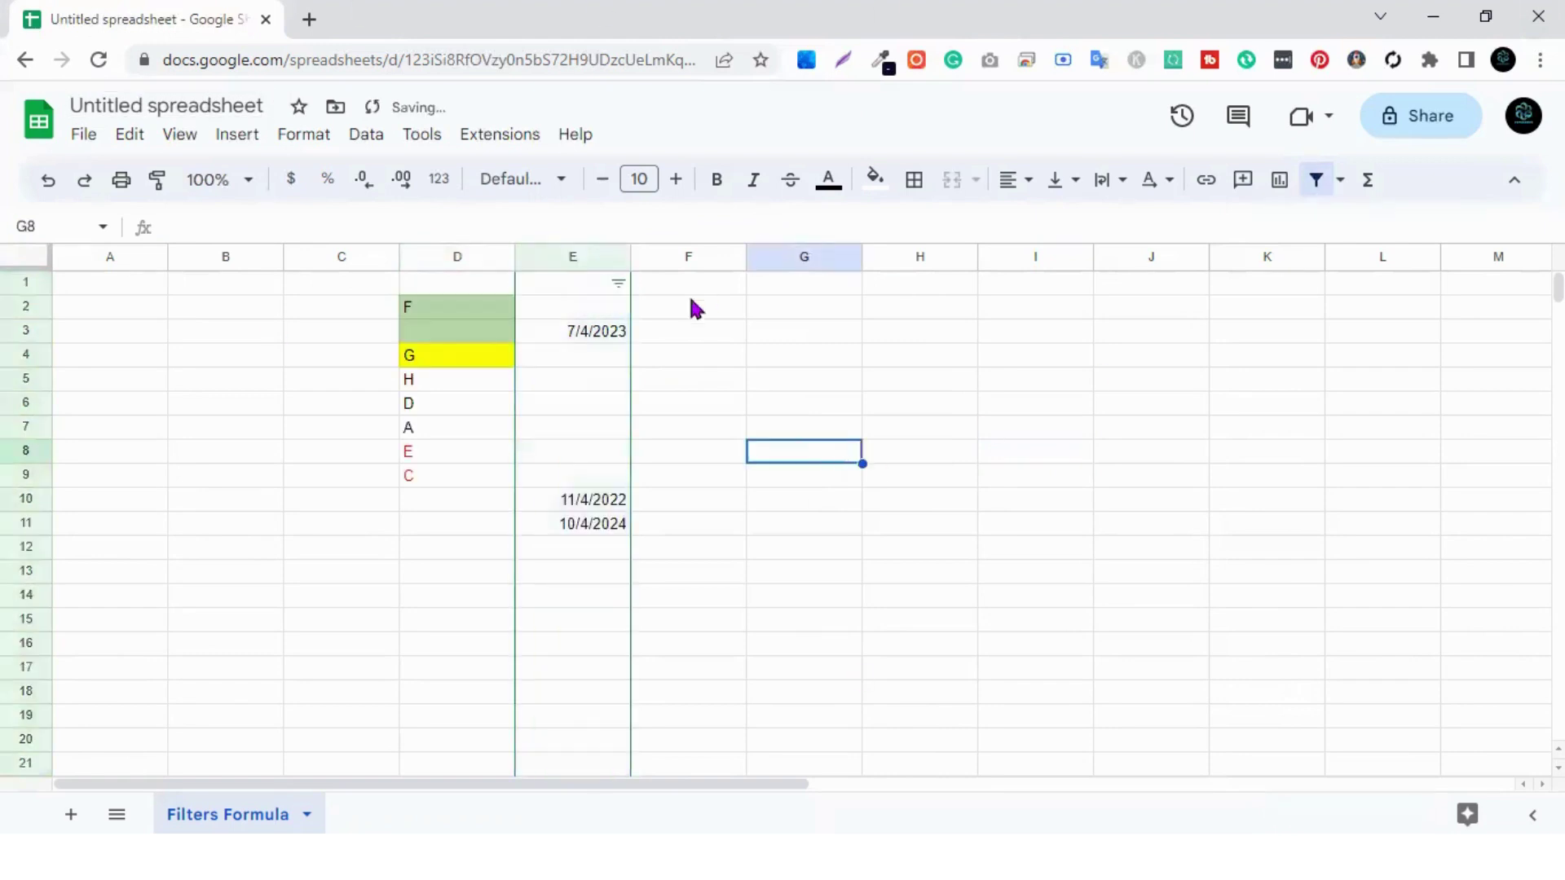
# Create a filter covering both columns D and E.
pyautogui.moveTo(467, 257); pyautogui.dragTo(548, 257)
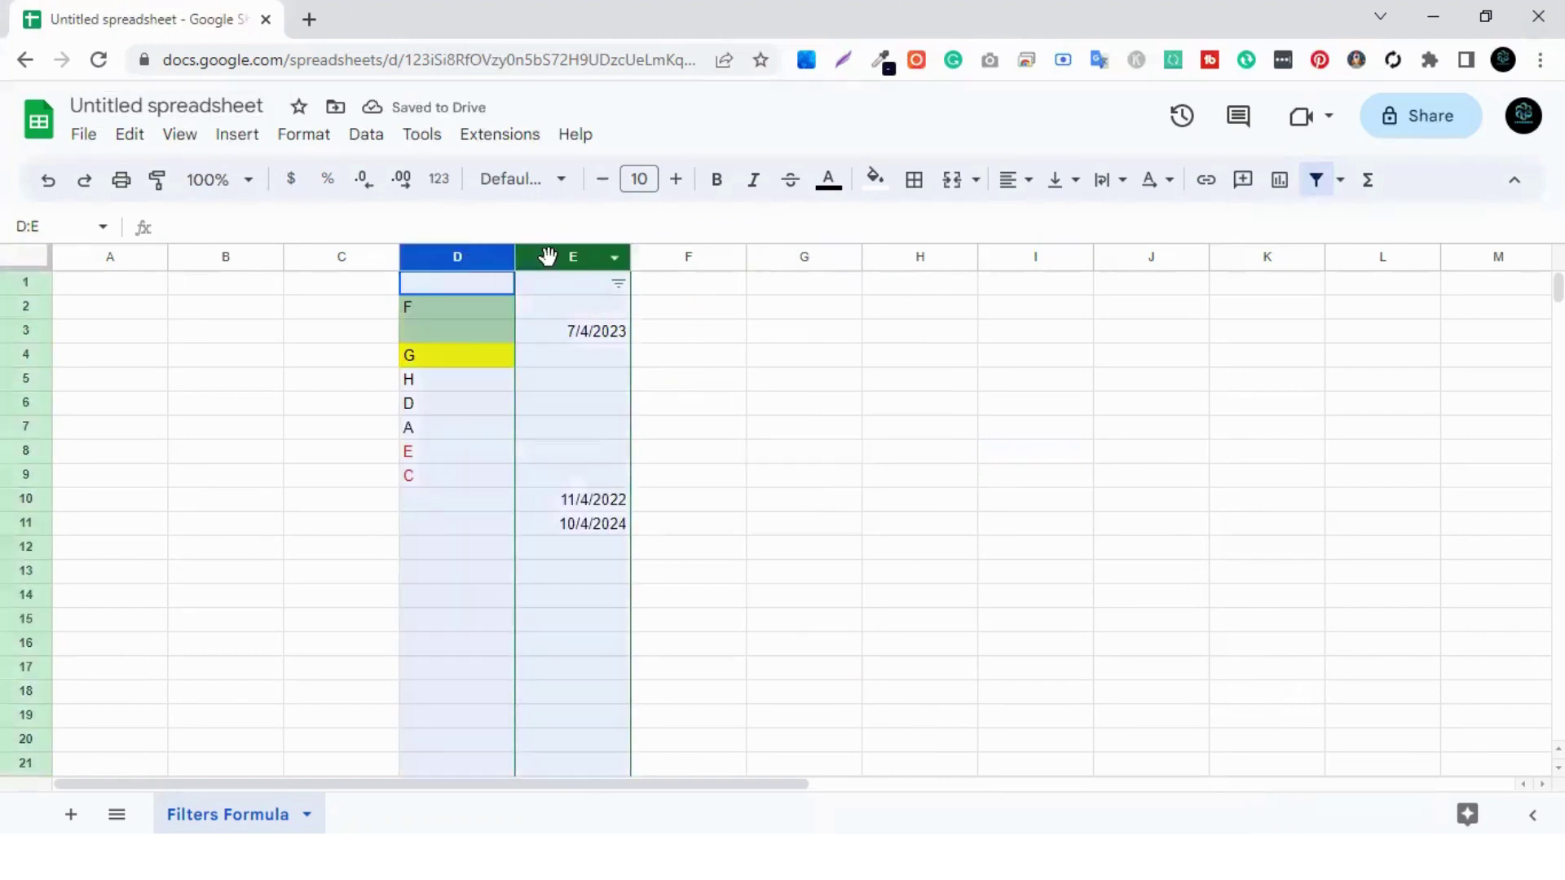
pyautogui.click(1317, 180)
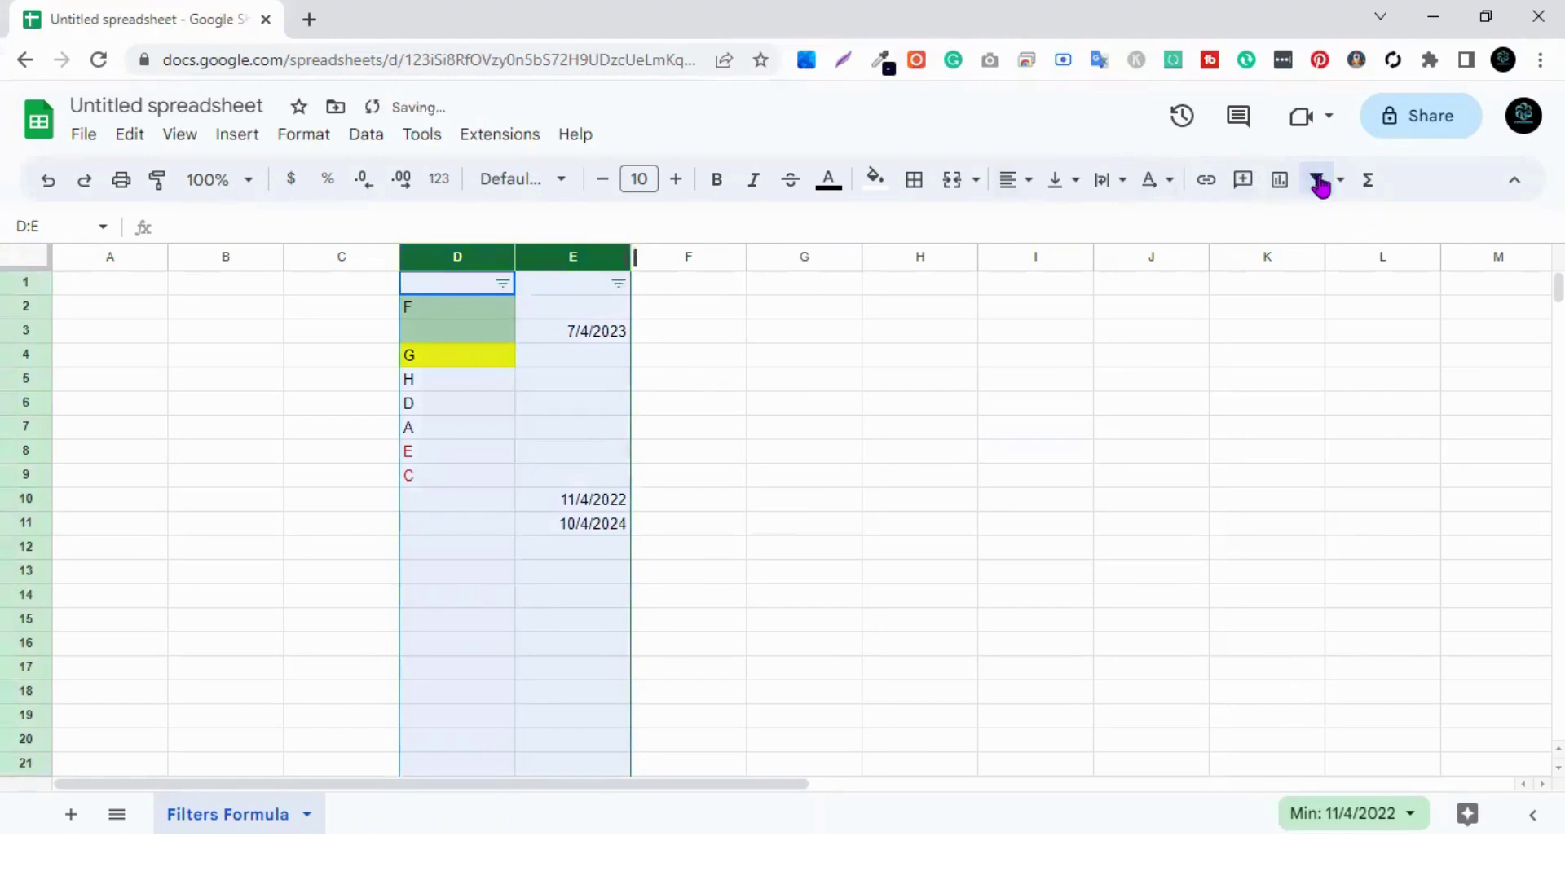
pyautogui.click(668, 453)
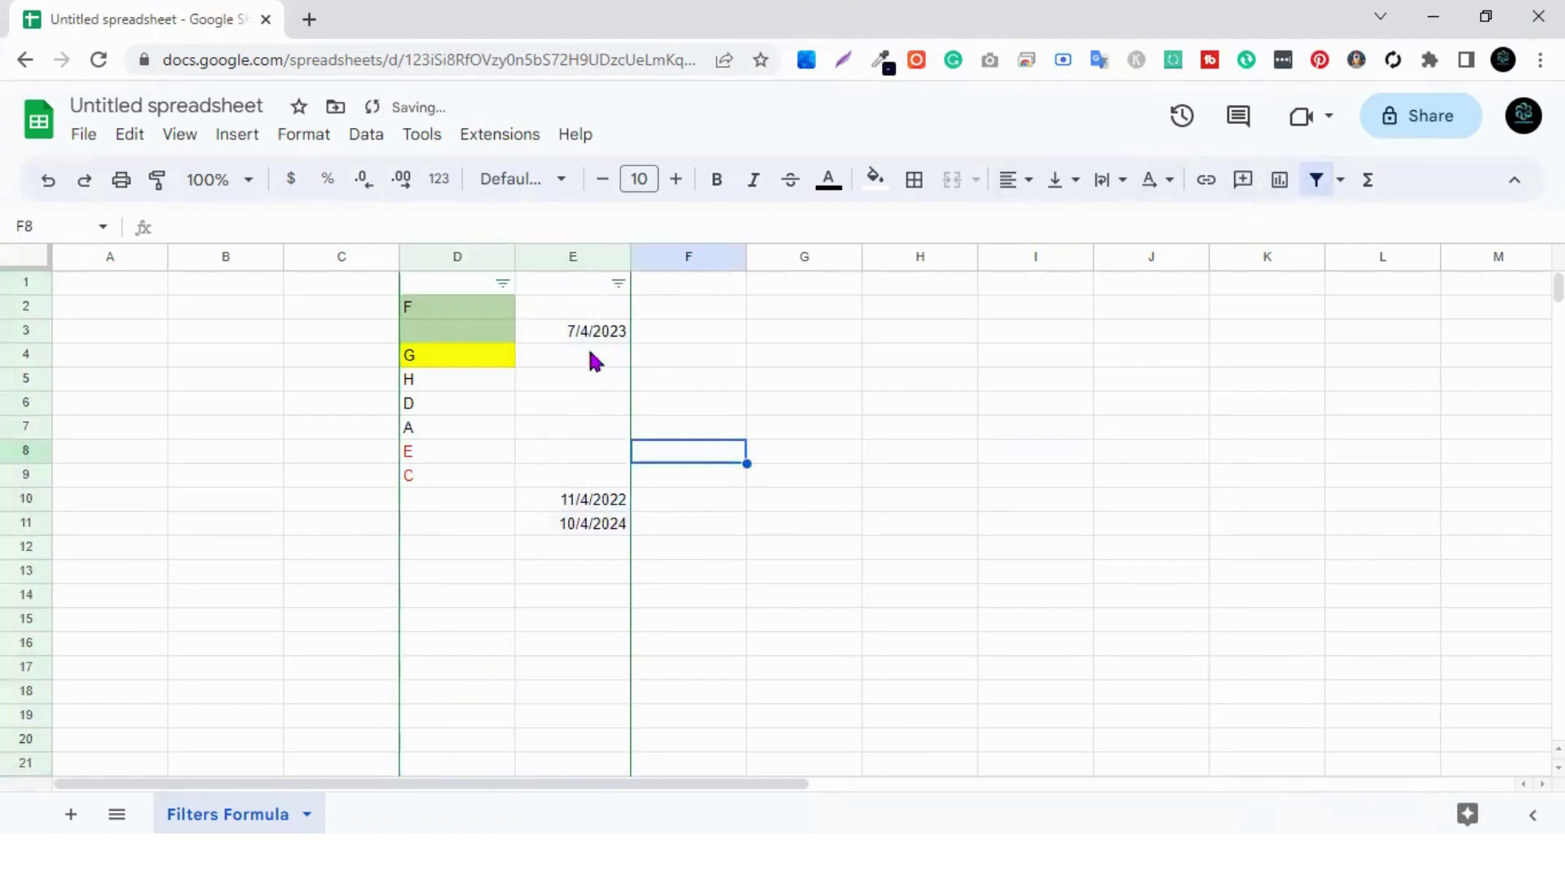
# Move the two dates from E10:E11 up to E4:E5, and delete column D containing the letters.
pyautogui.moveTo(569, 500); pyautogui.dragTo(570, 524)
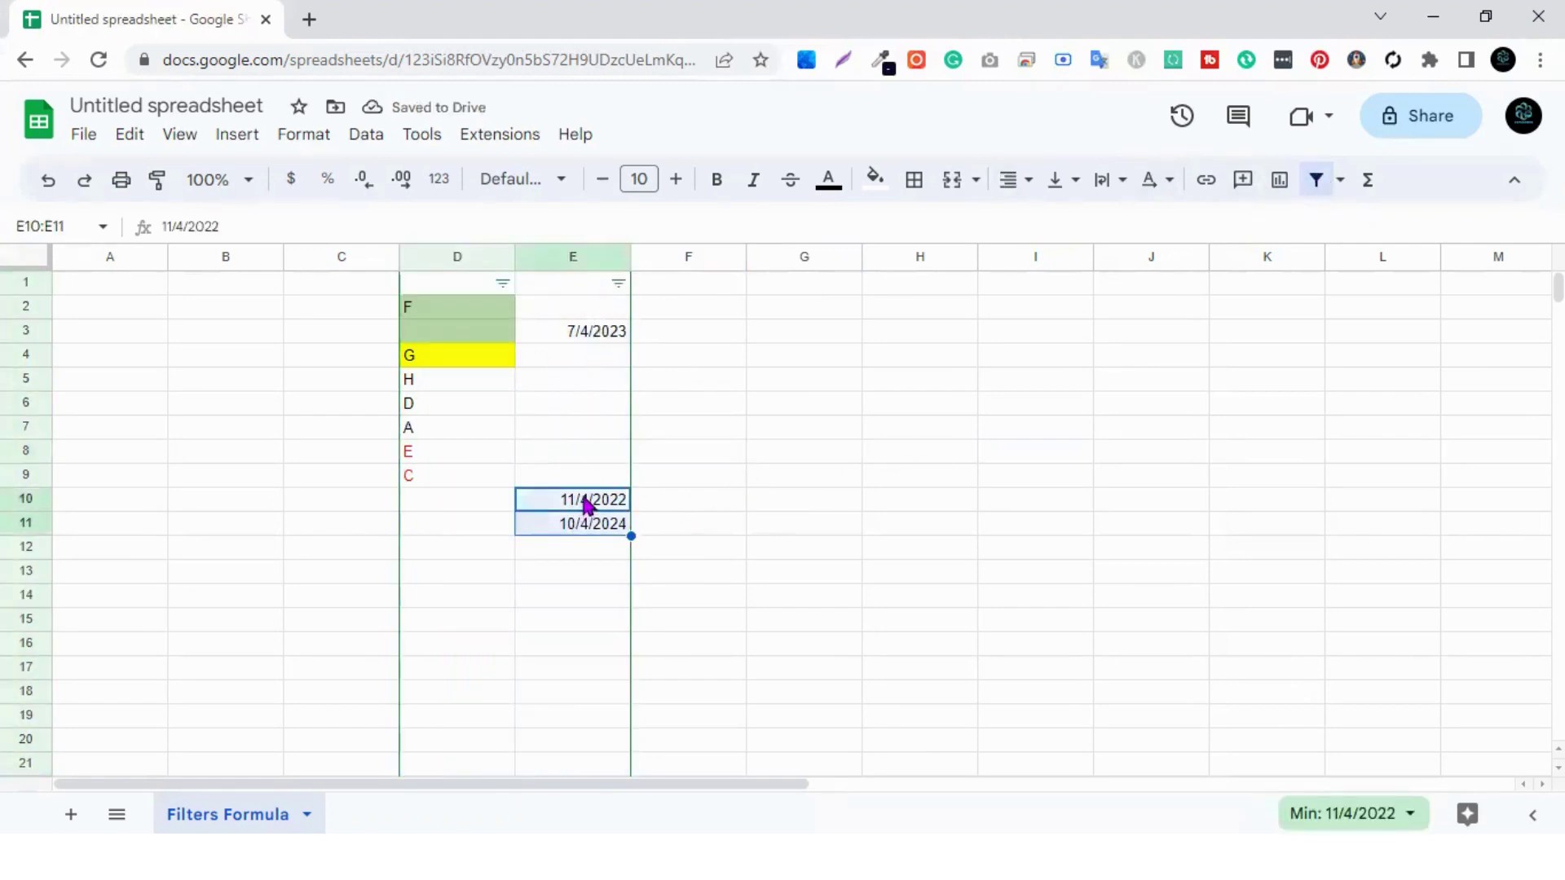
pyautogui.hotkey('ctrl', 'x')
pyautogui.click(575, 352)
pyautogui.hotkey('ctrl', 'v')
pyautogui.click(727, 403)
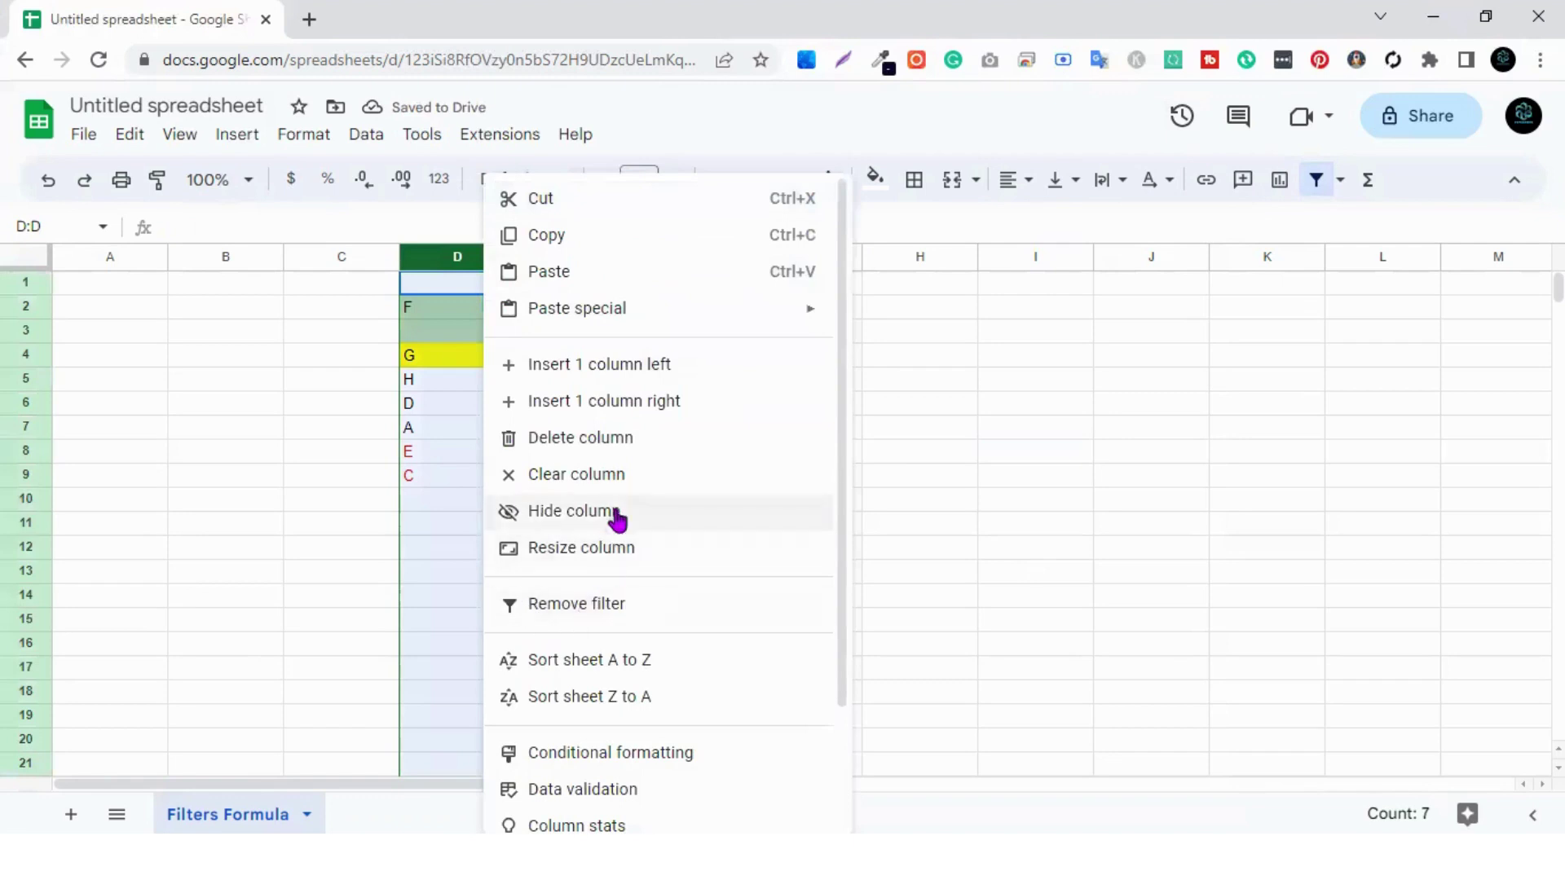
pyautogui.click(633, 439)
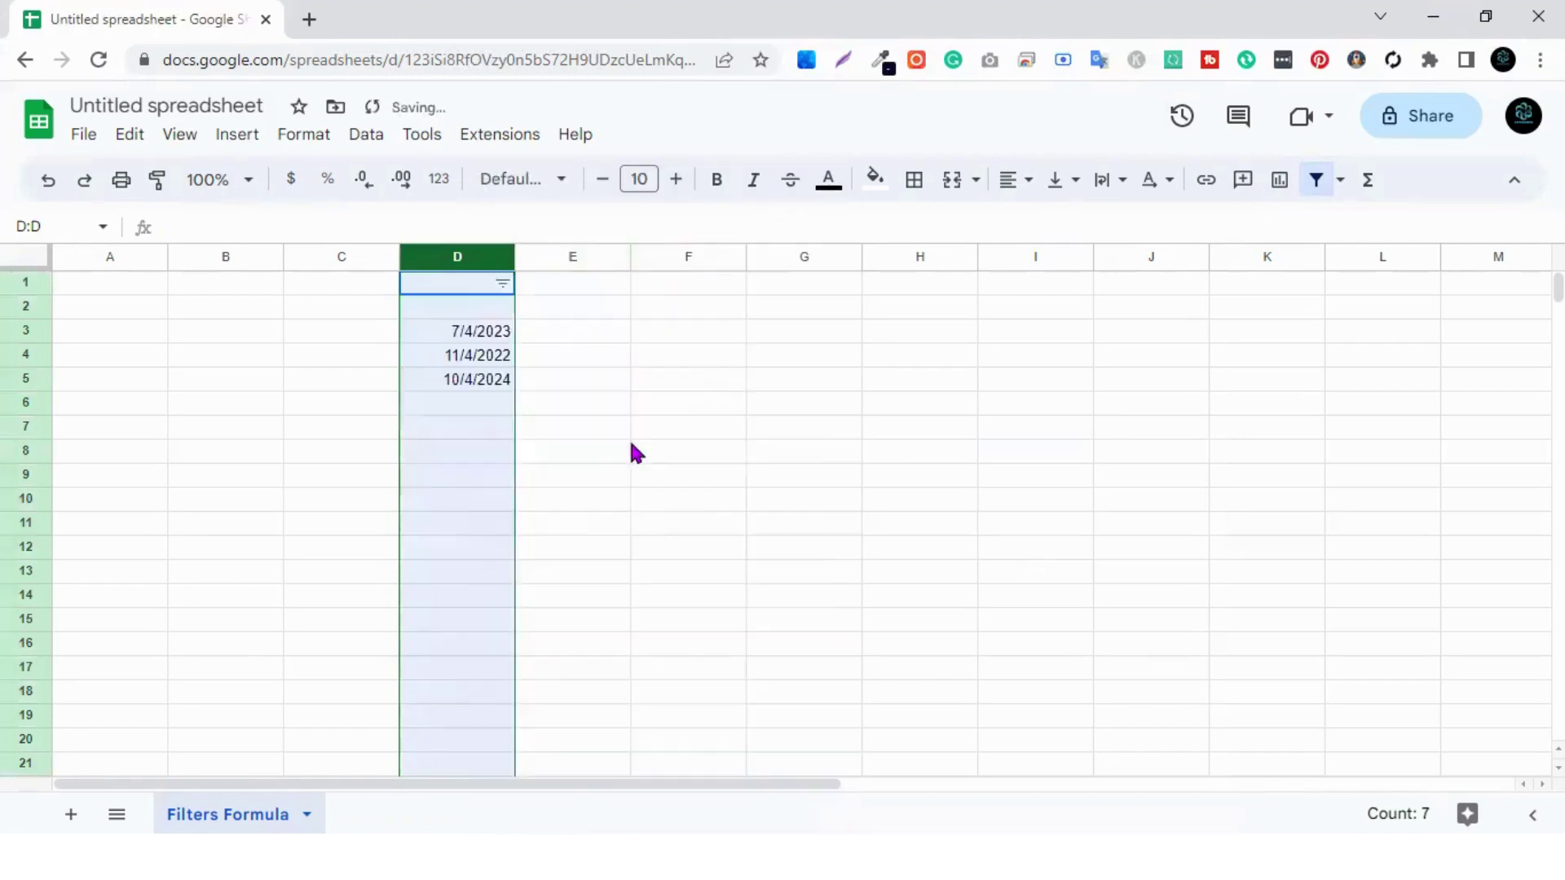
pyautogui.click(665, 403)
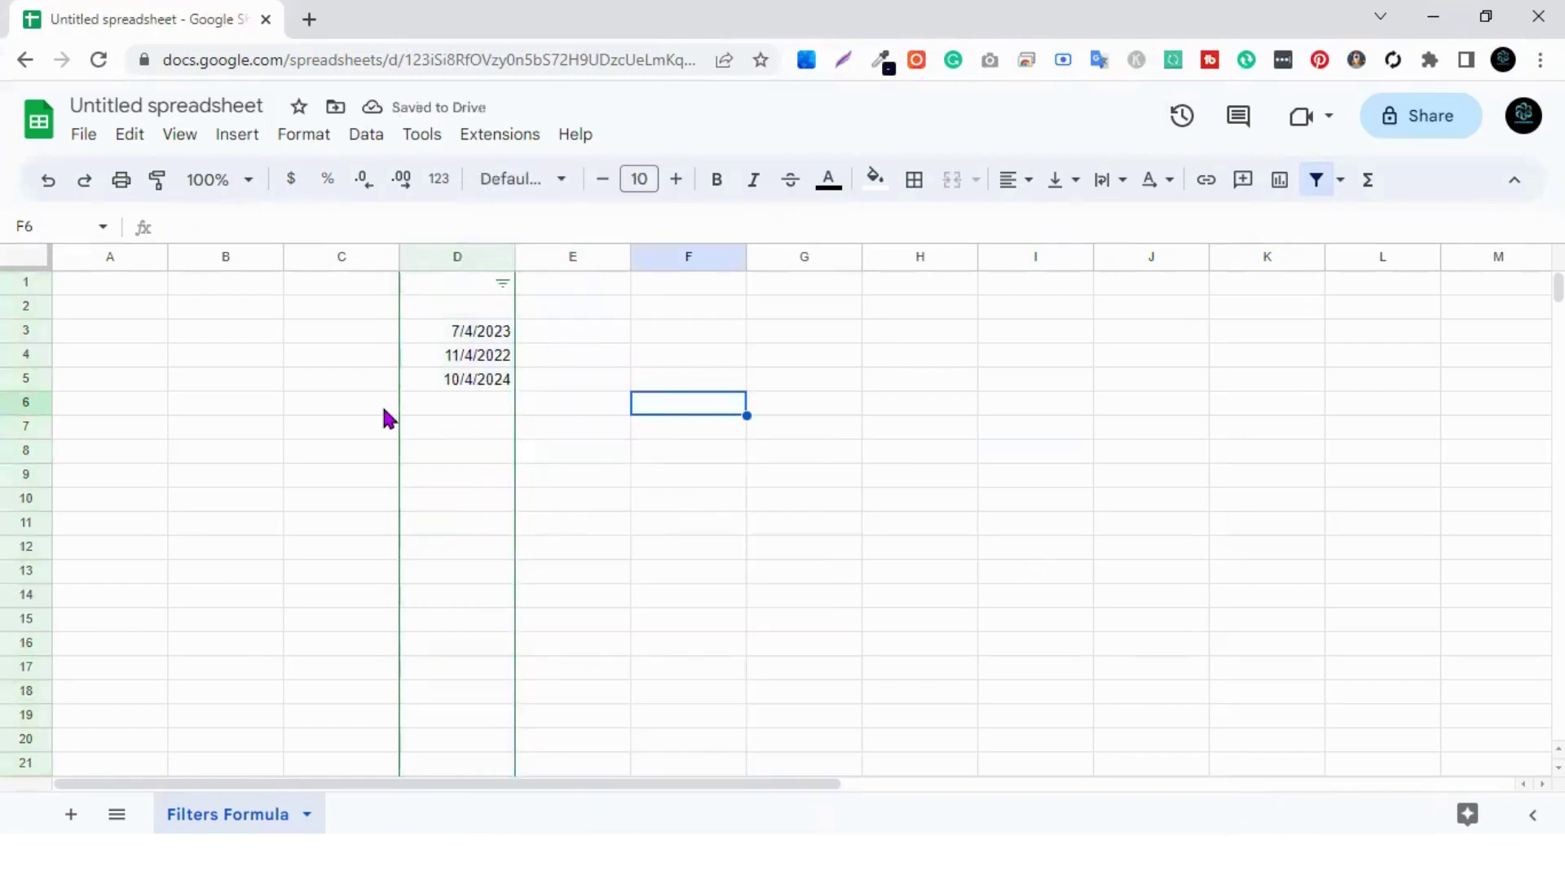
# Filter column D by the condition Date is today.
pyautogui.click(502, 283)
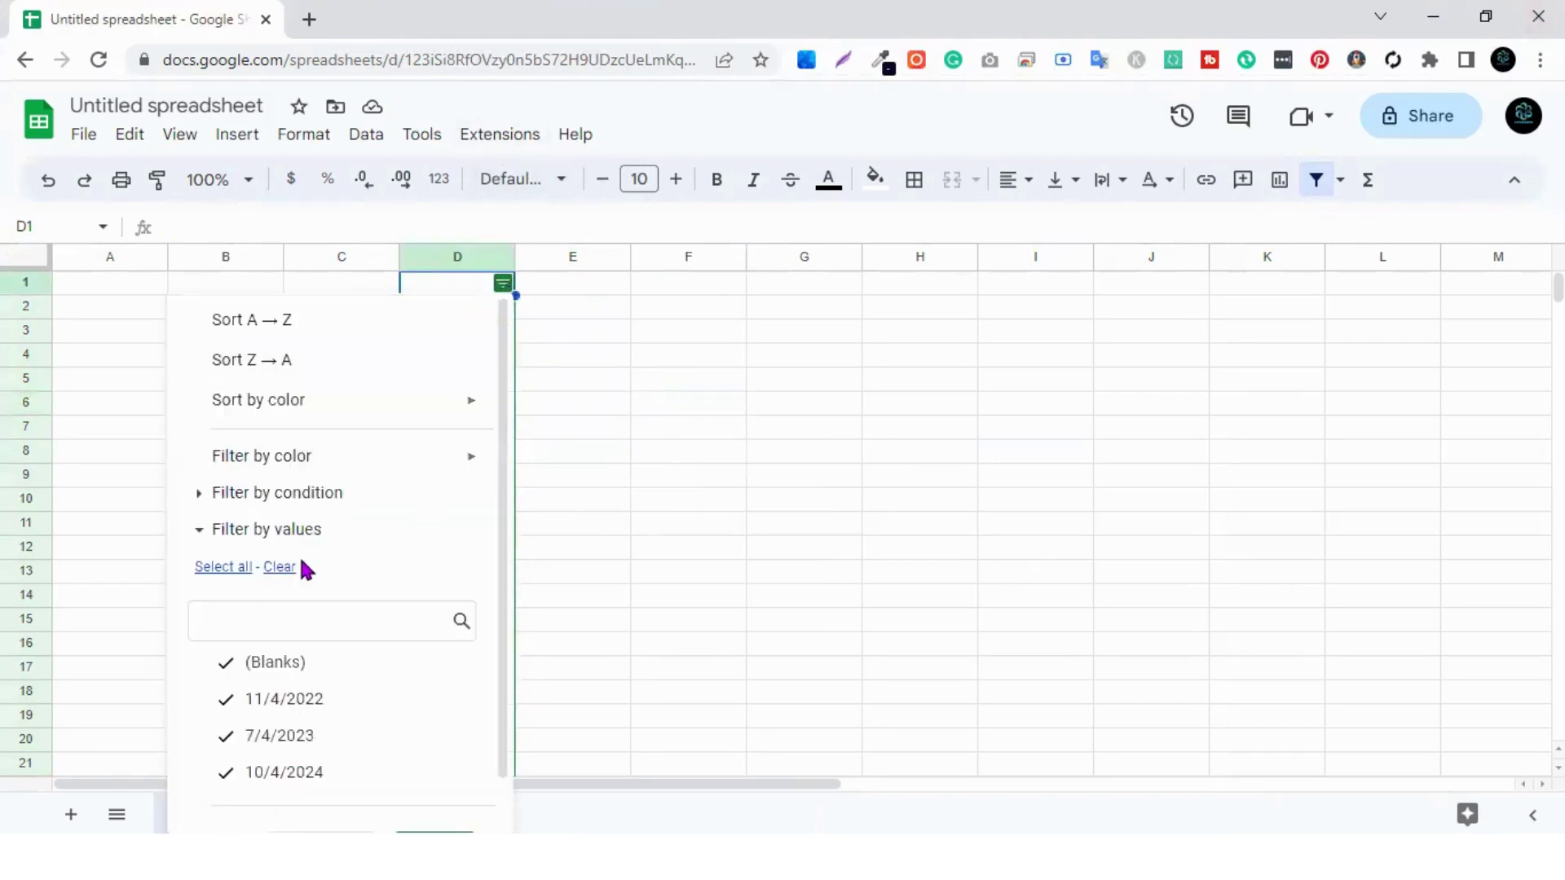
pyautogui.click(197, 497)
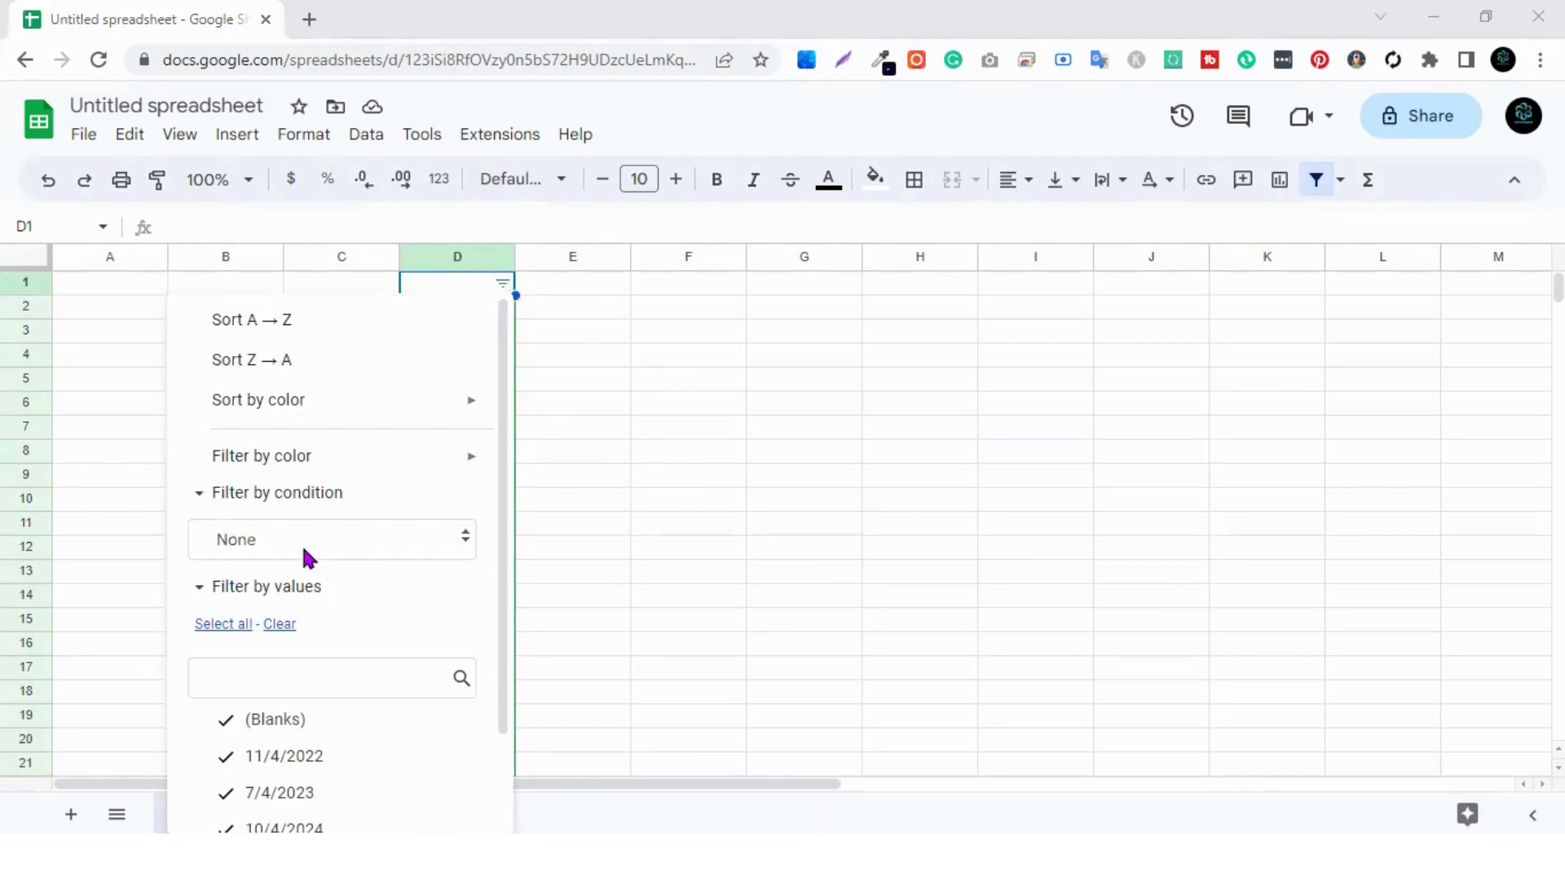
pyautogui.click(245, 542)
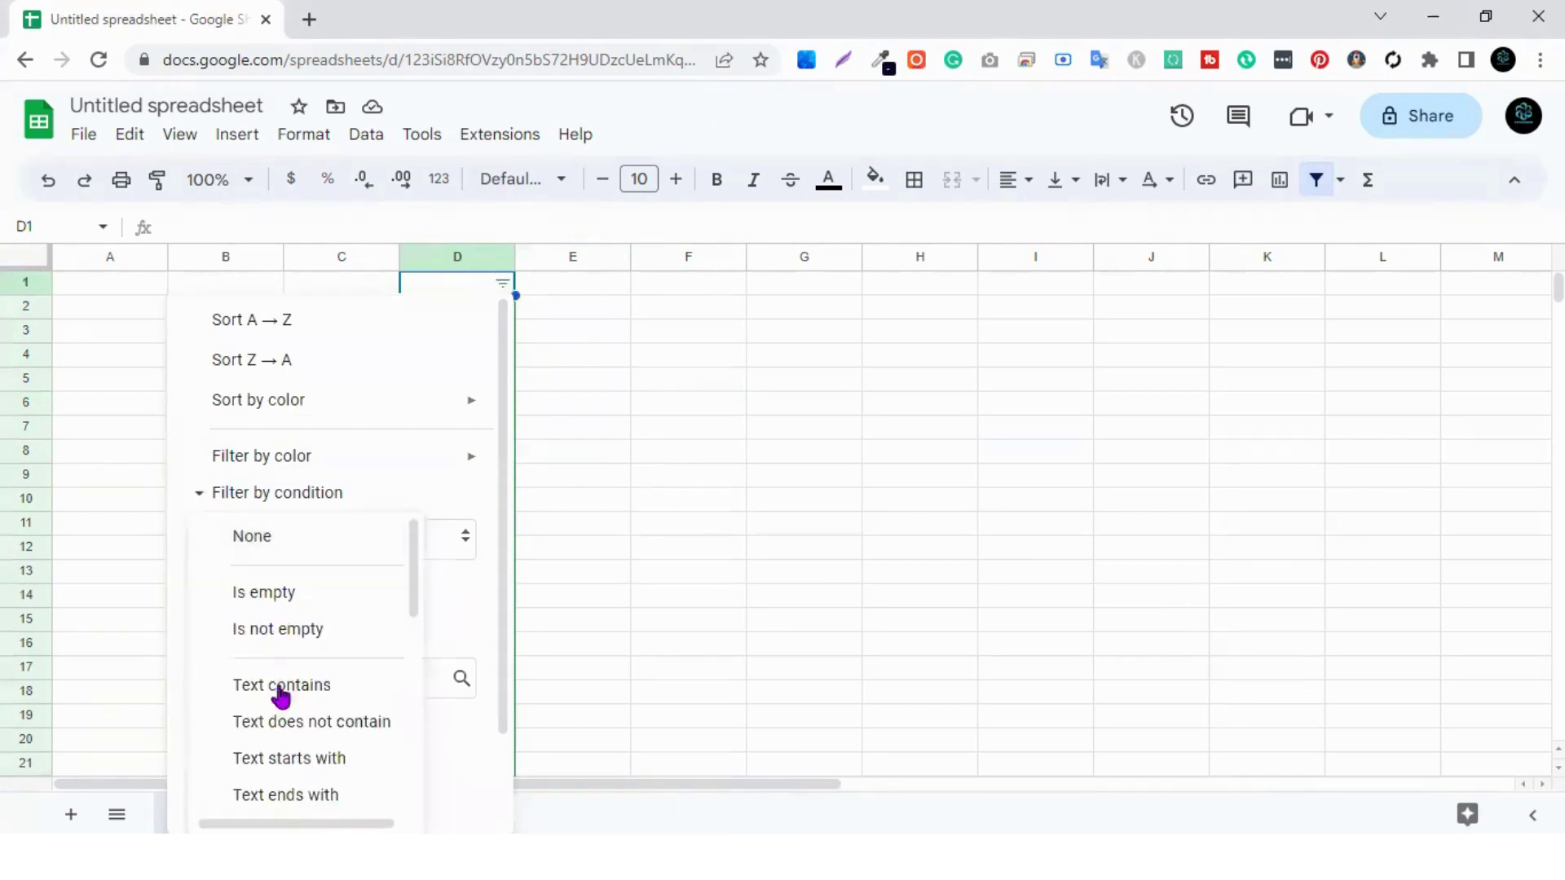
pyautogui.scroll(-6, 290, 718)
pyautogui.scroll(3, 299, 634)
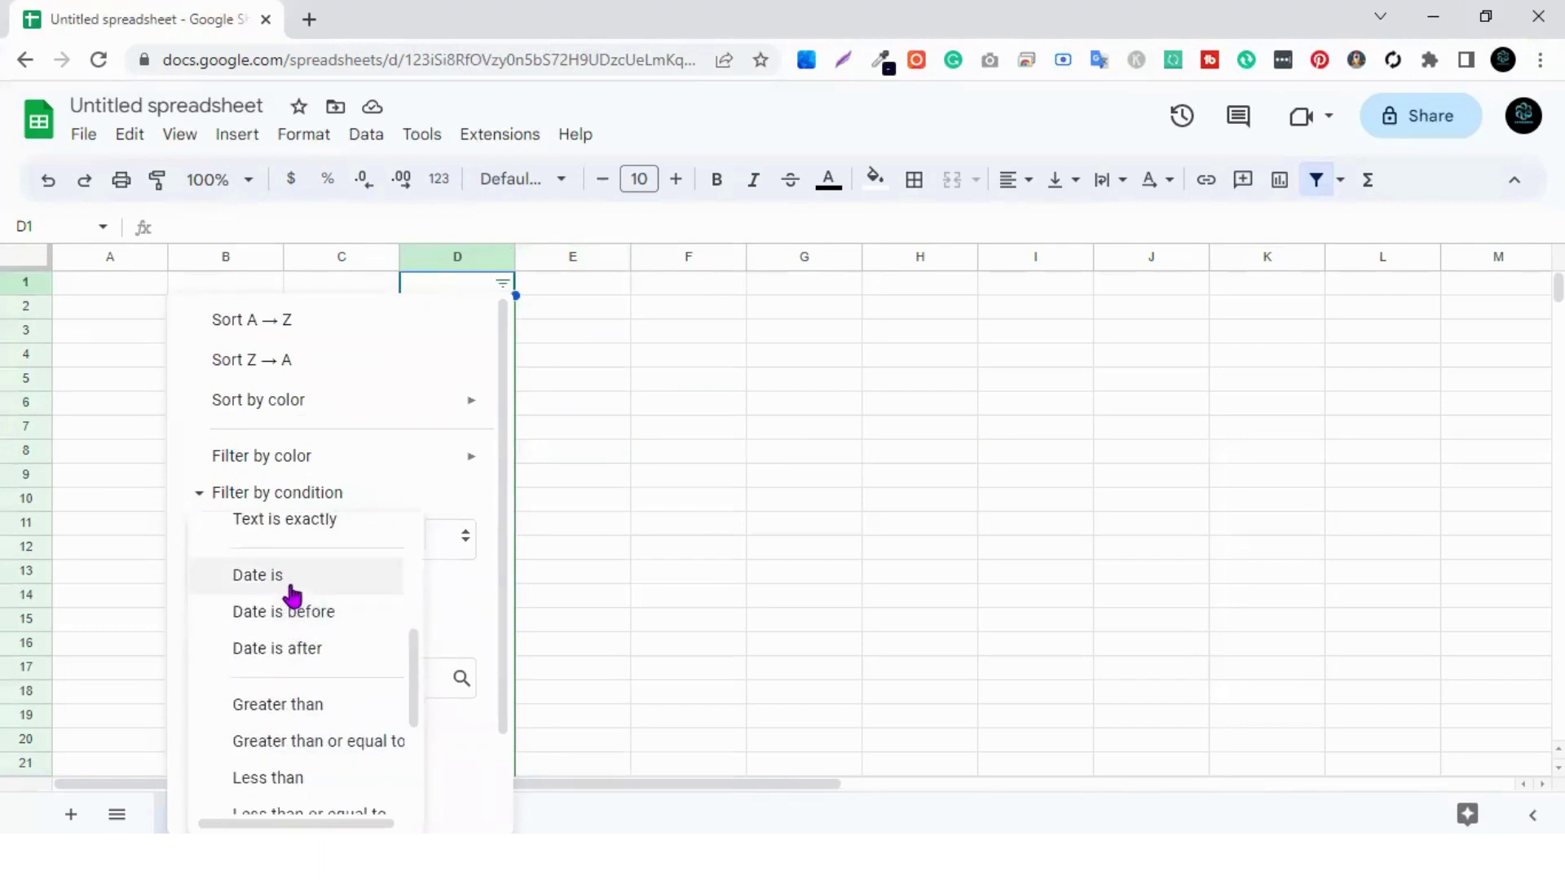
pyautogui.click(292, 591)
pyautogui.click(320, 591)
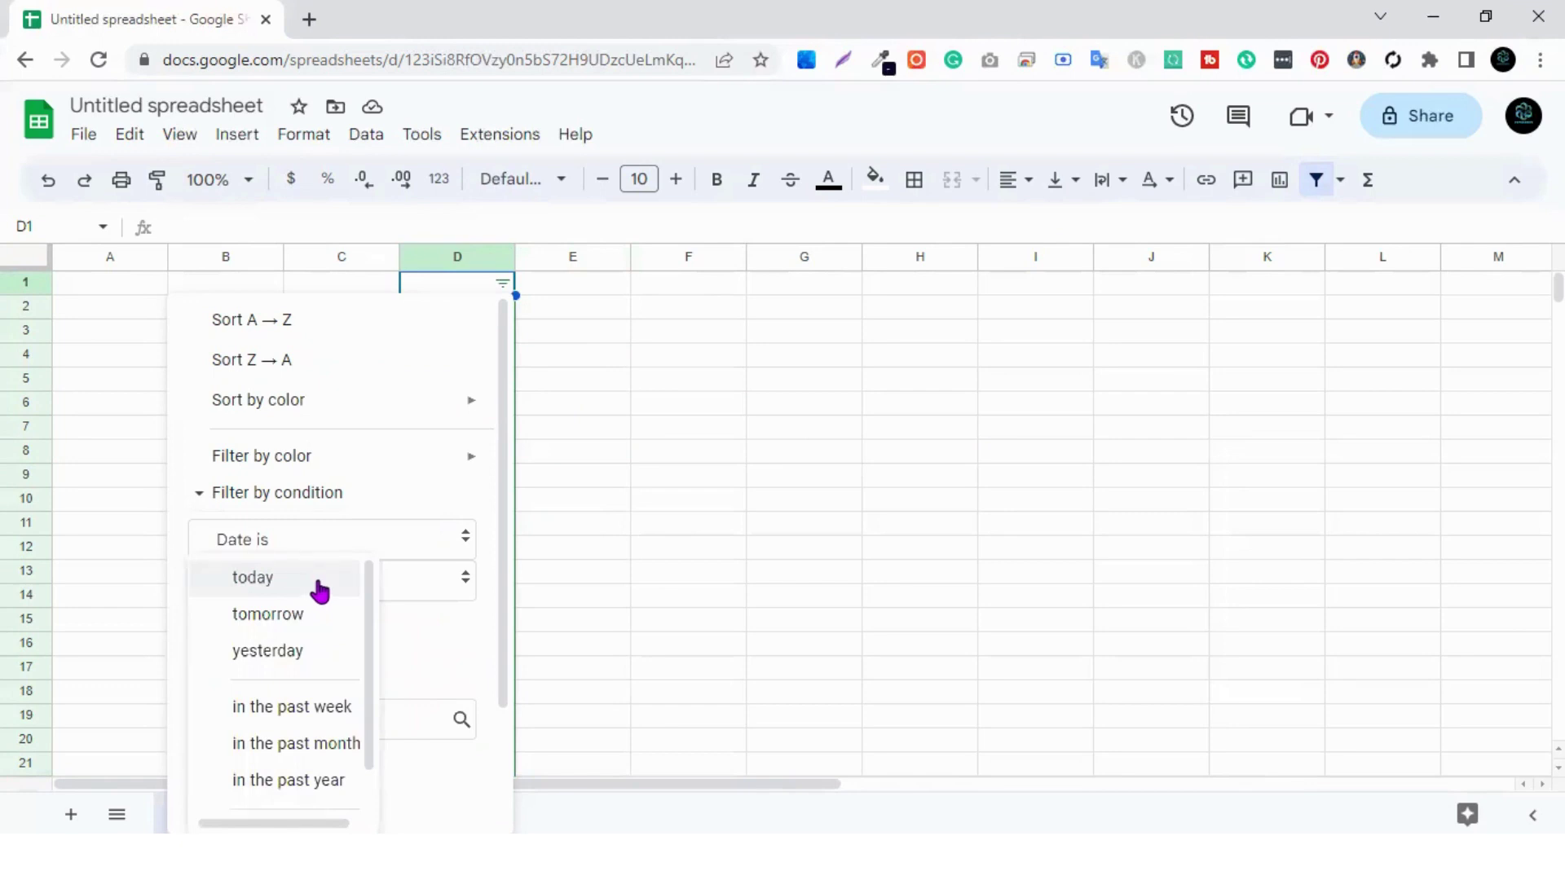
pyautogui.click(321, 590)
pyautogui.scroll(-2, 440, 721)
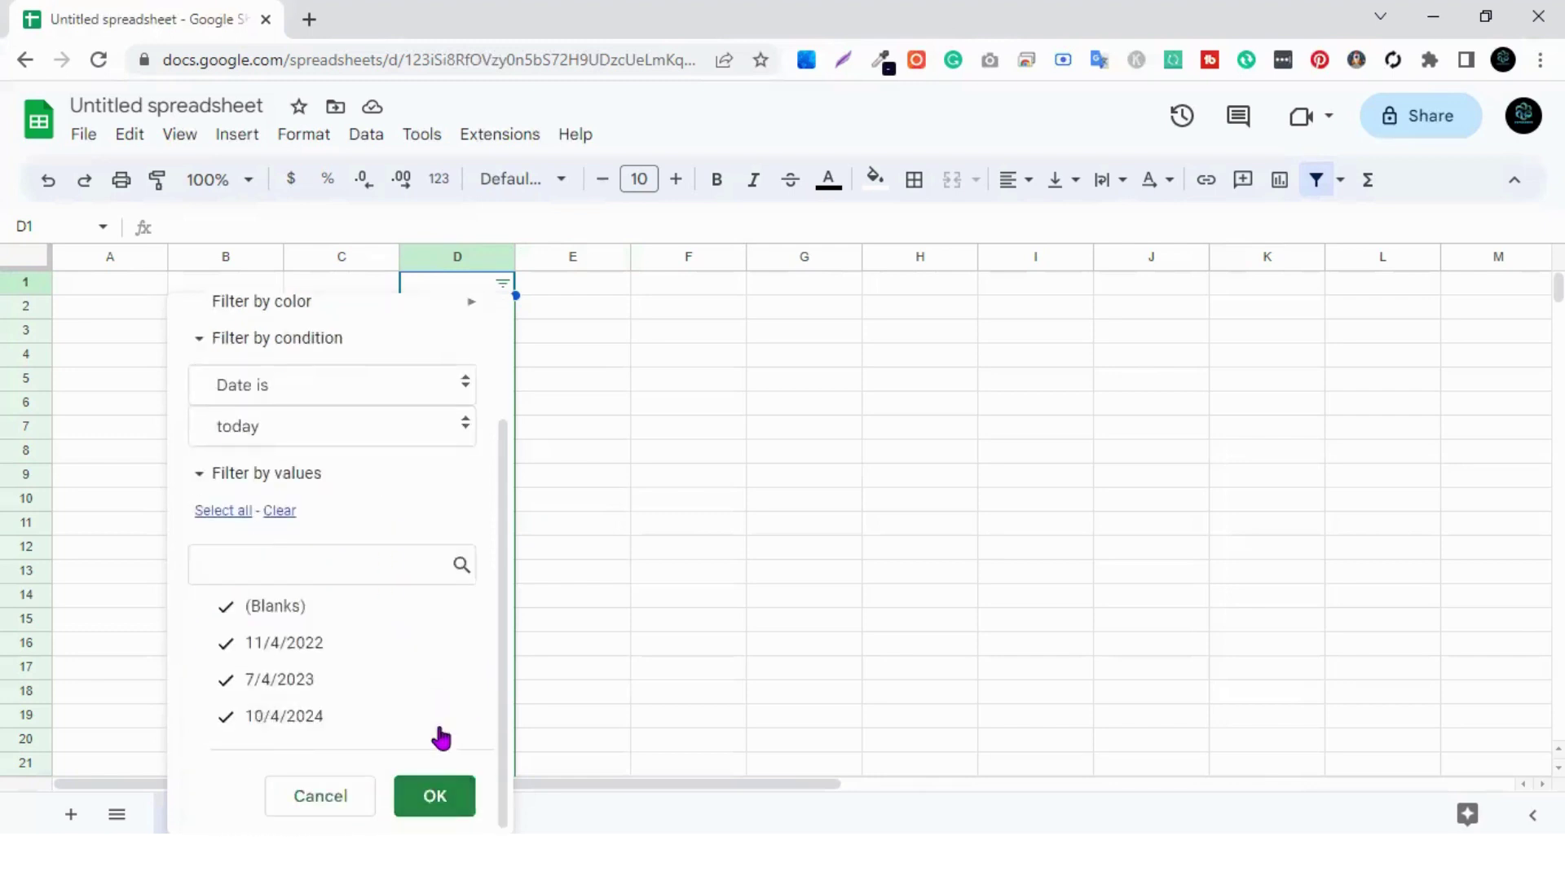
pyautogui.click(434, 795)
pyautogui.press('Right')
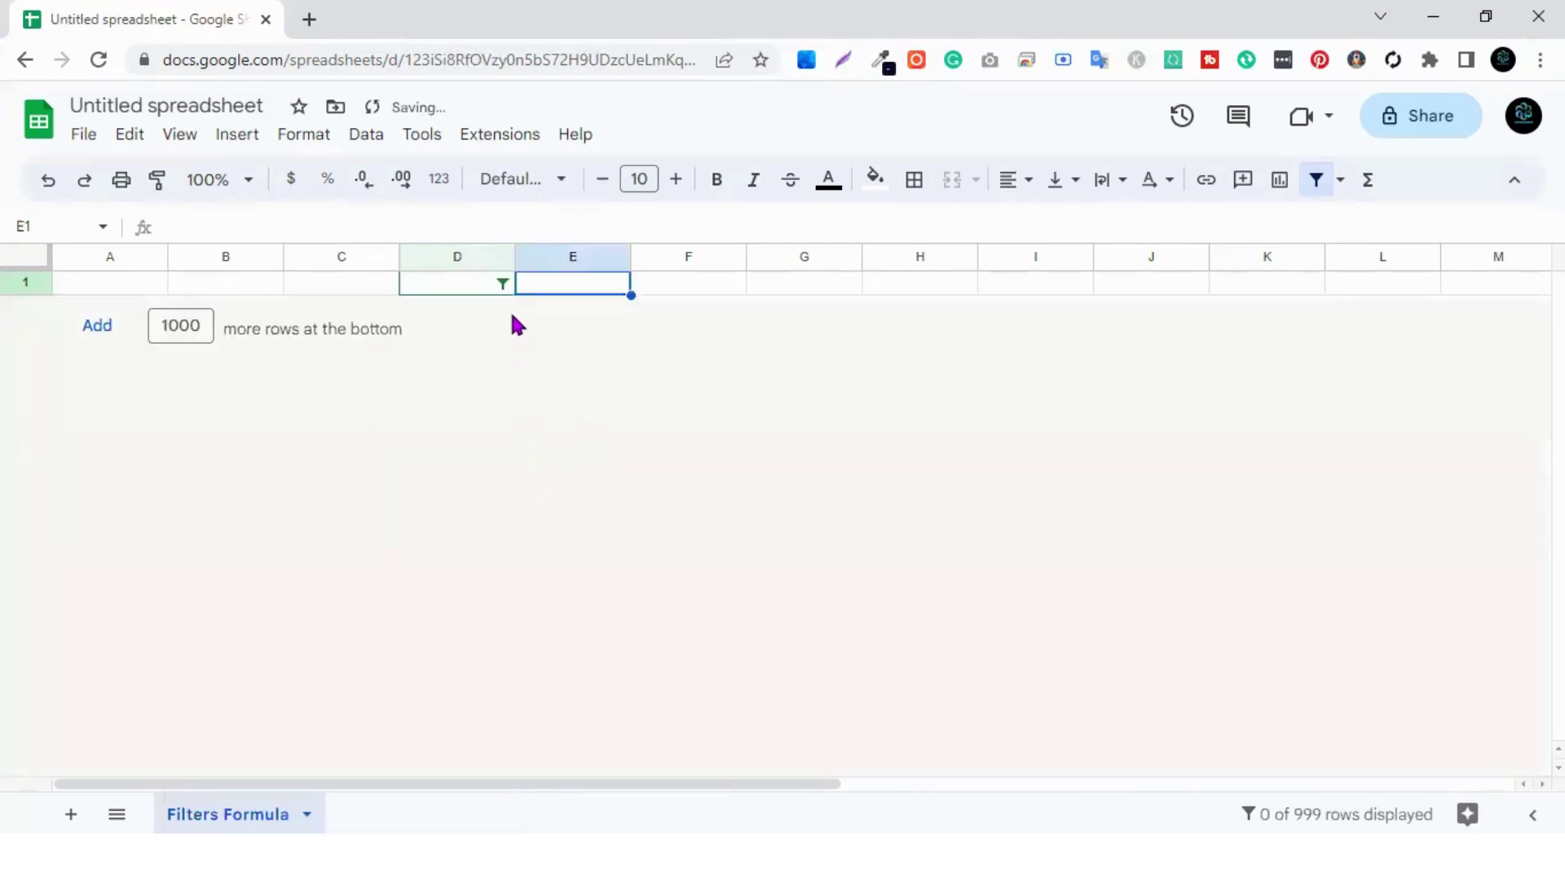
# Change column D's filter condition to Date is yesterday and apply it.
pyautogui.click(502, 285)
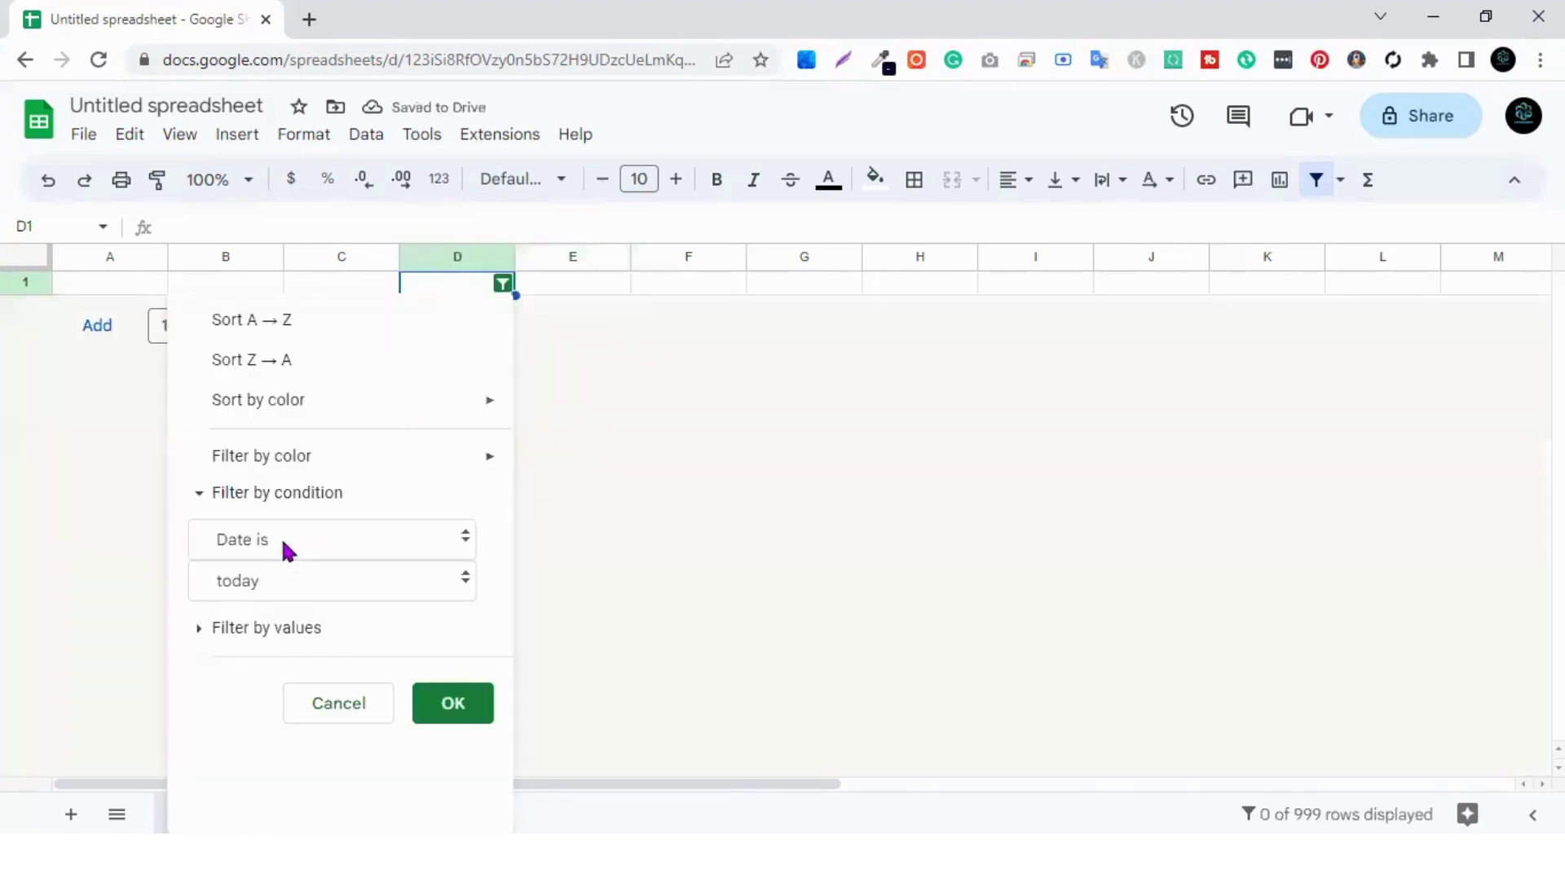
pyautogui.click(283, 595)
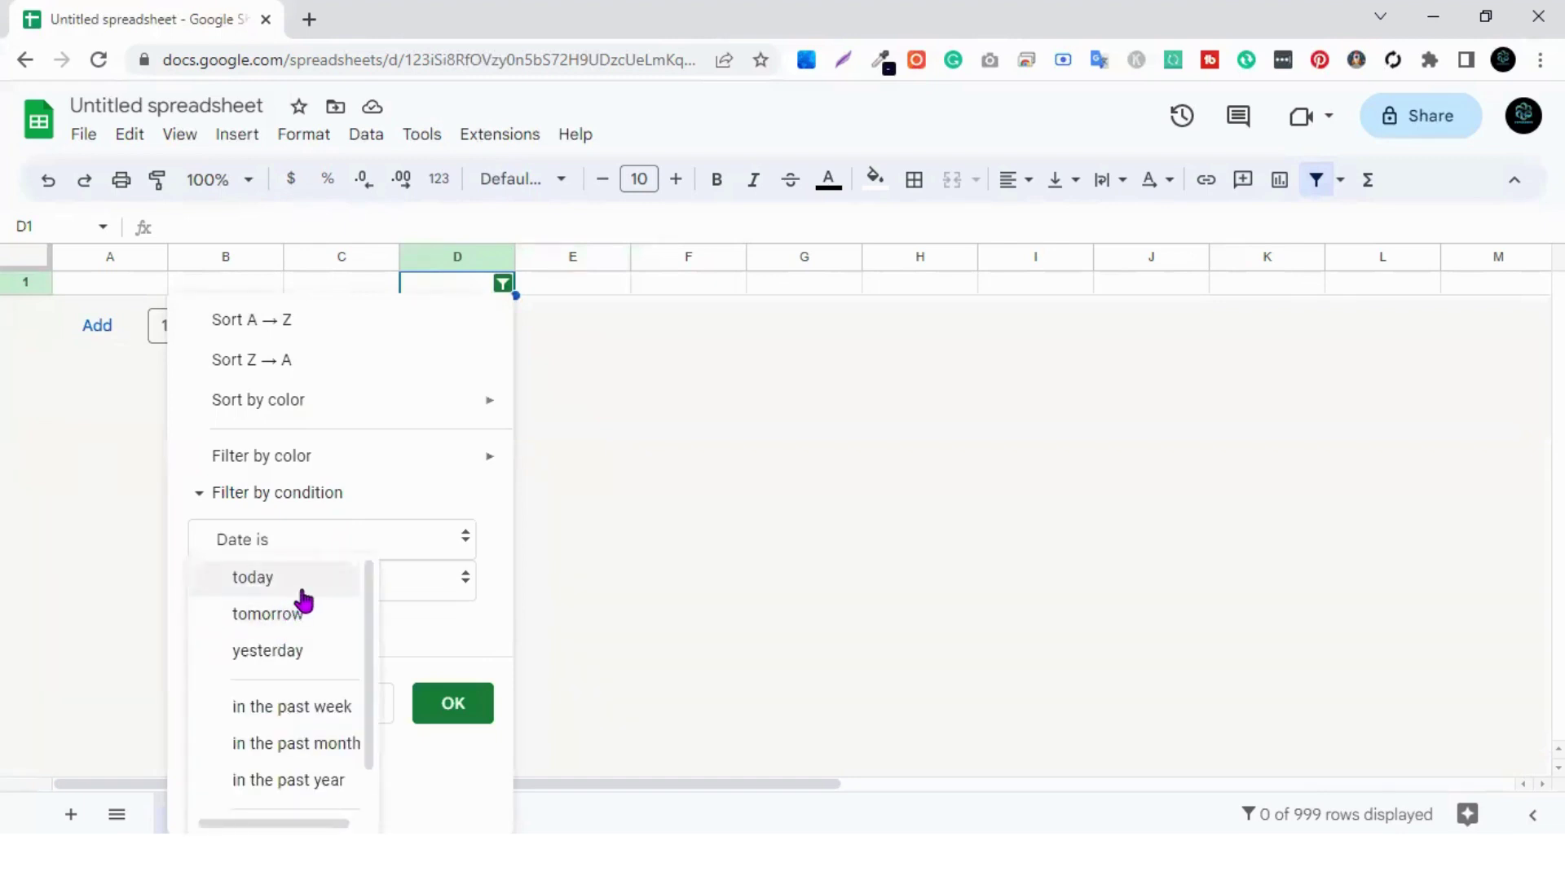
pyautogui.click(300, 540)
pyautogui.click(300, 536)
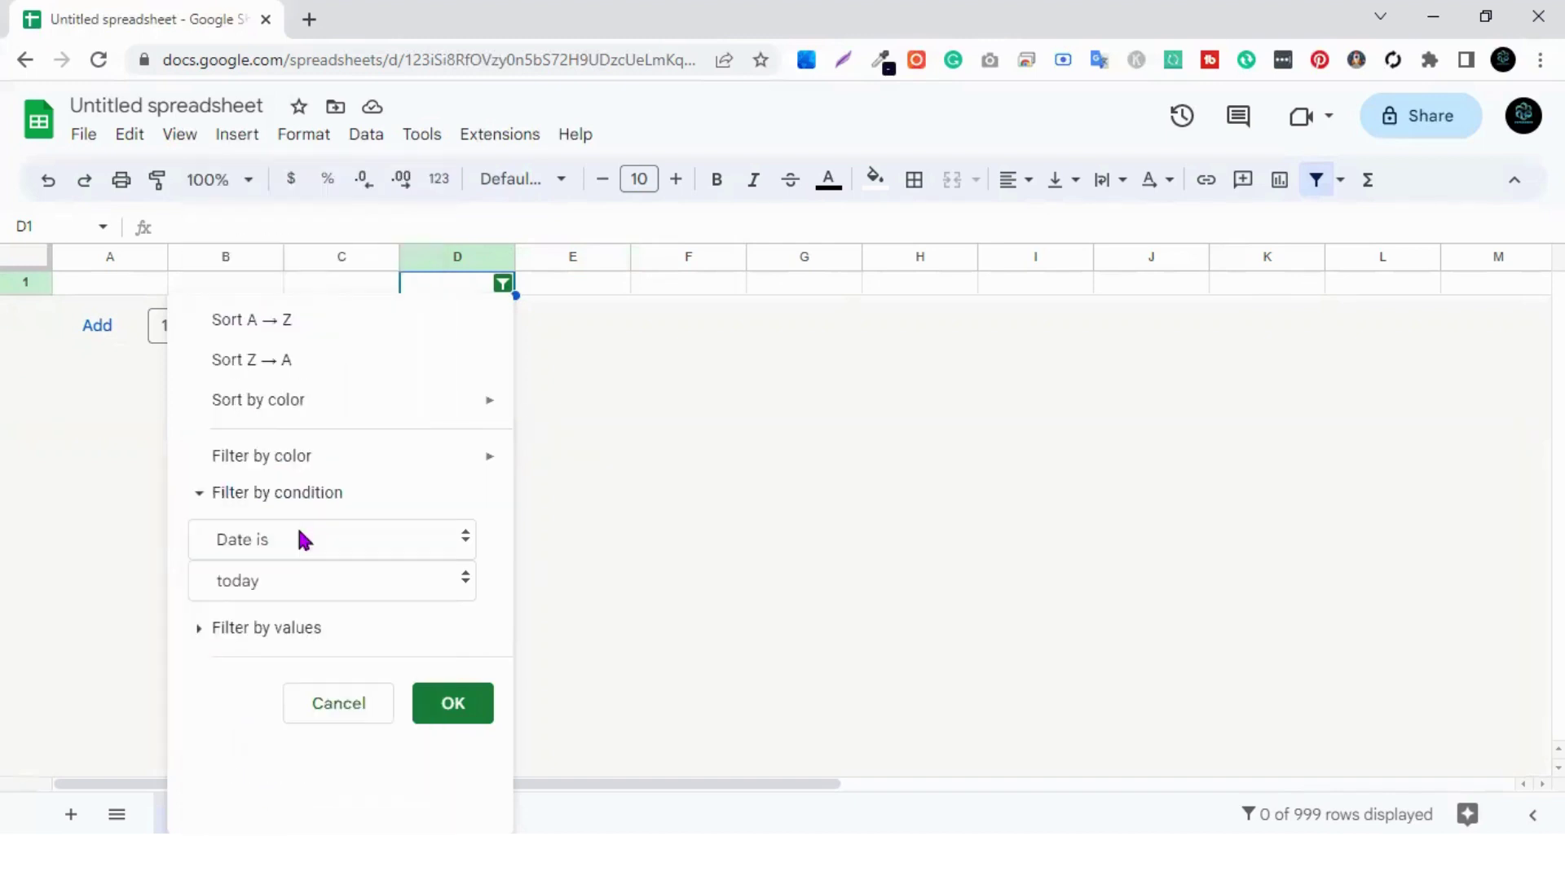
pyautogui.click(279, 594)
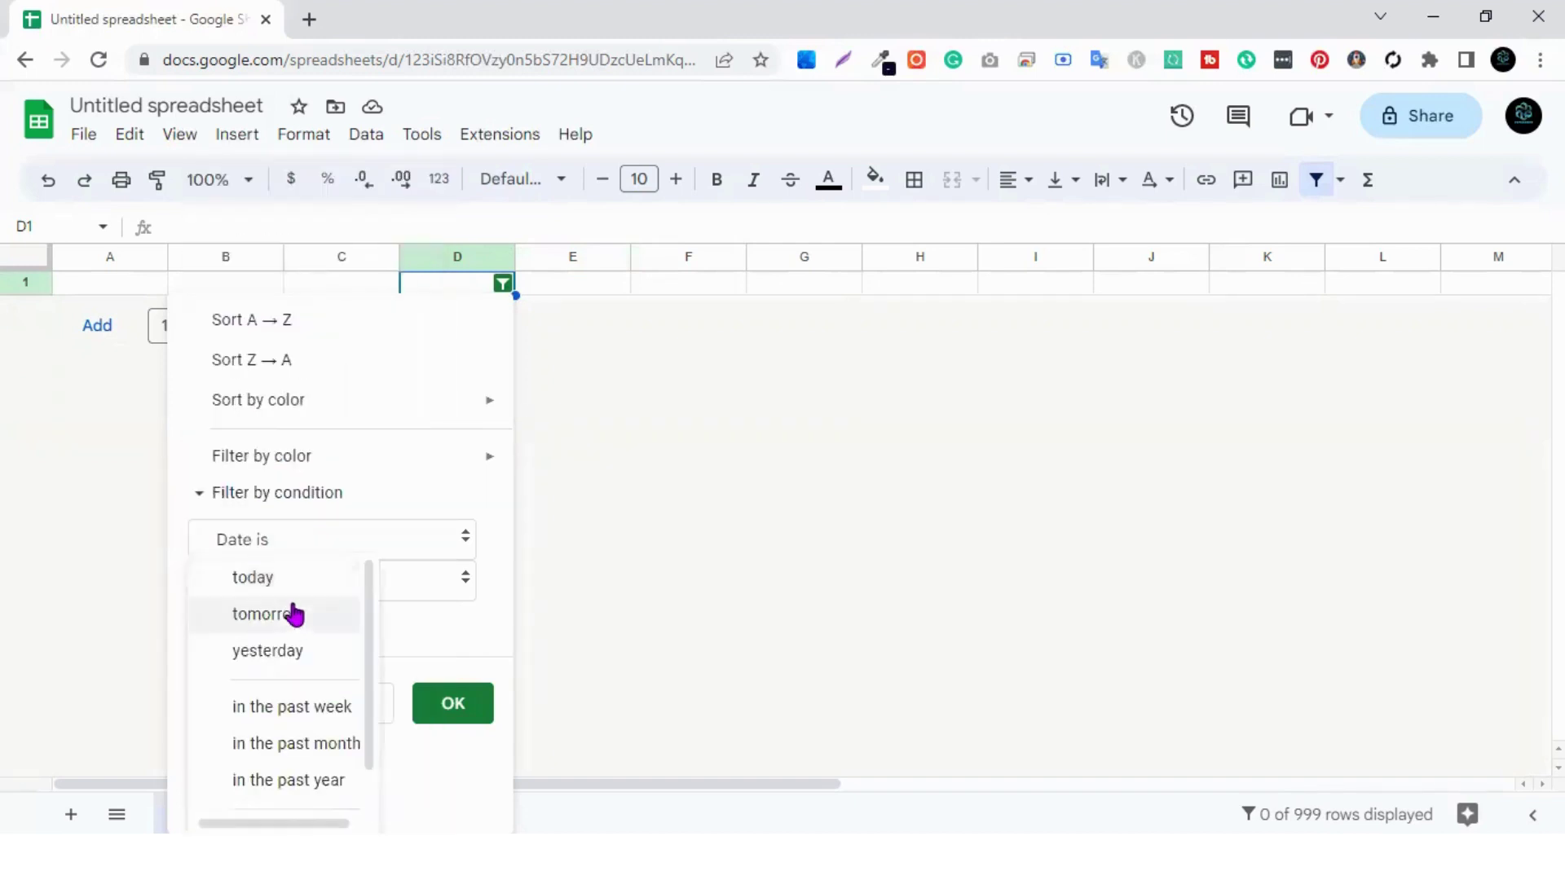
pyautogui.click(296, 652)
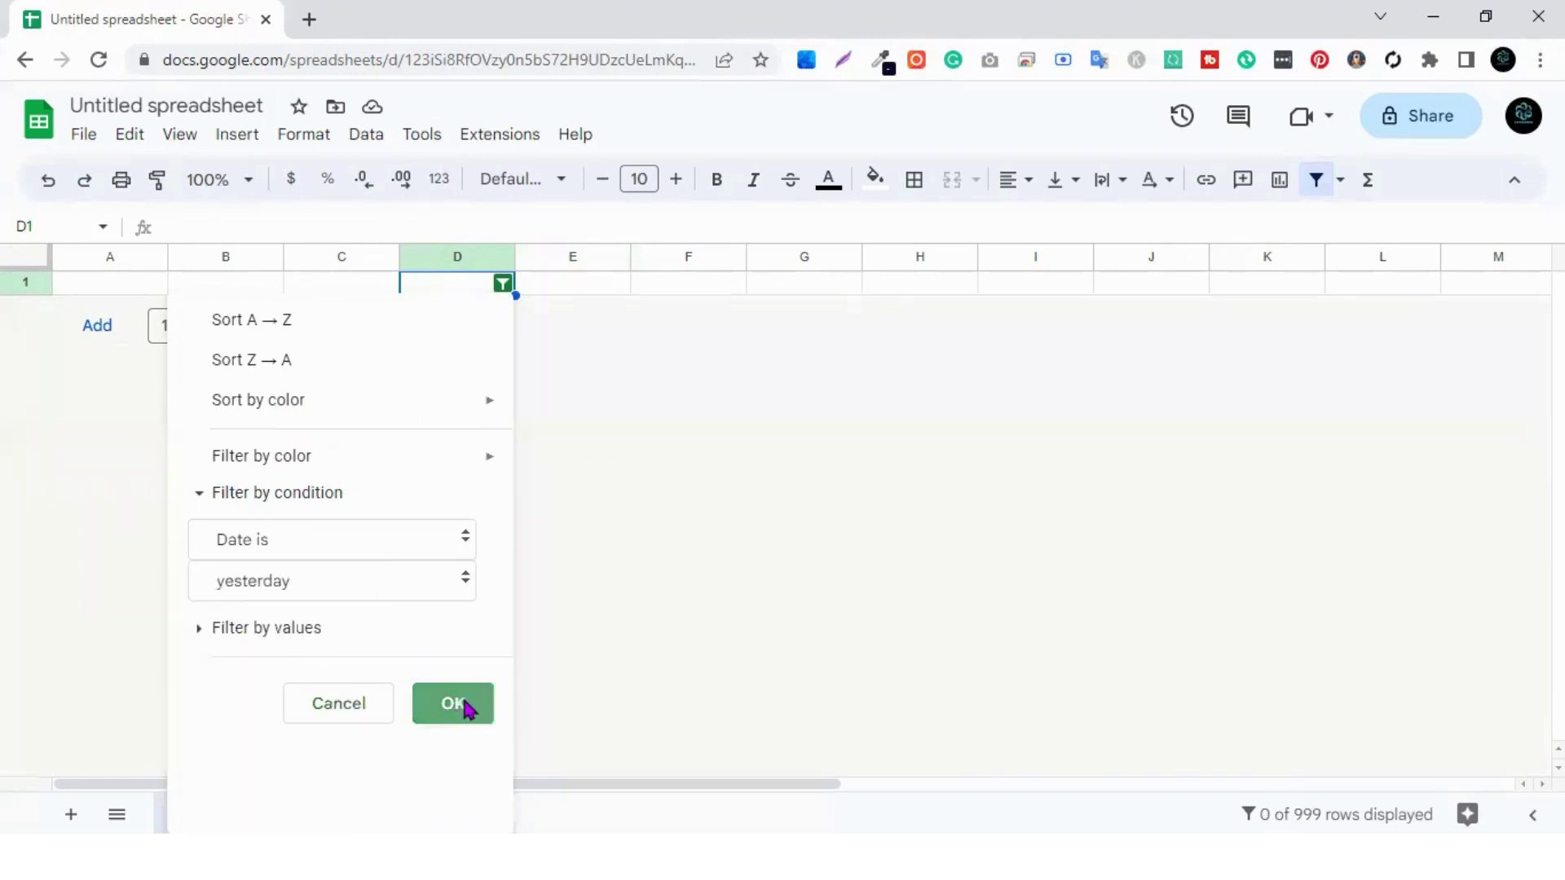
pyautogui.click(466, 706)
# Change column D's filter condition to Date is in the past week and apply it.
pyautogui.click(503, 285)
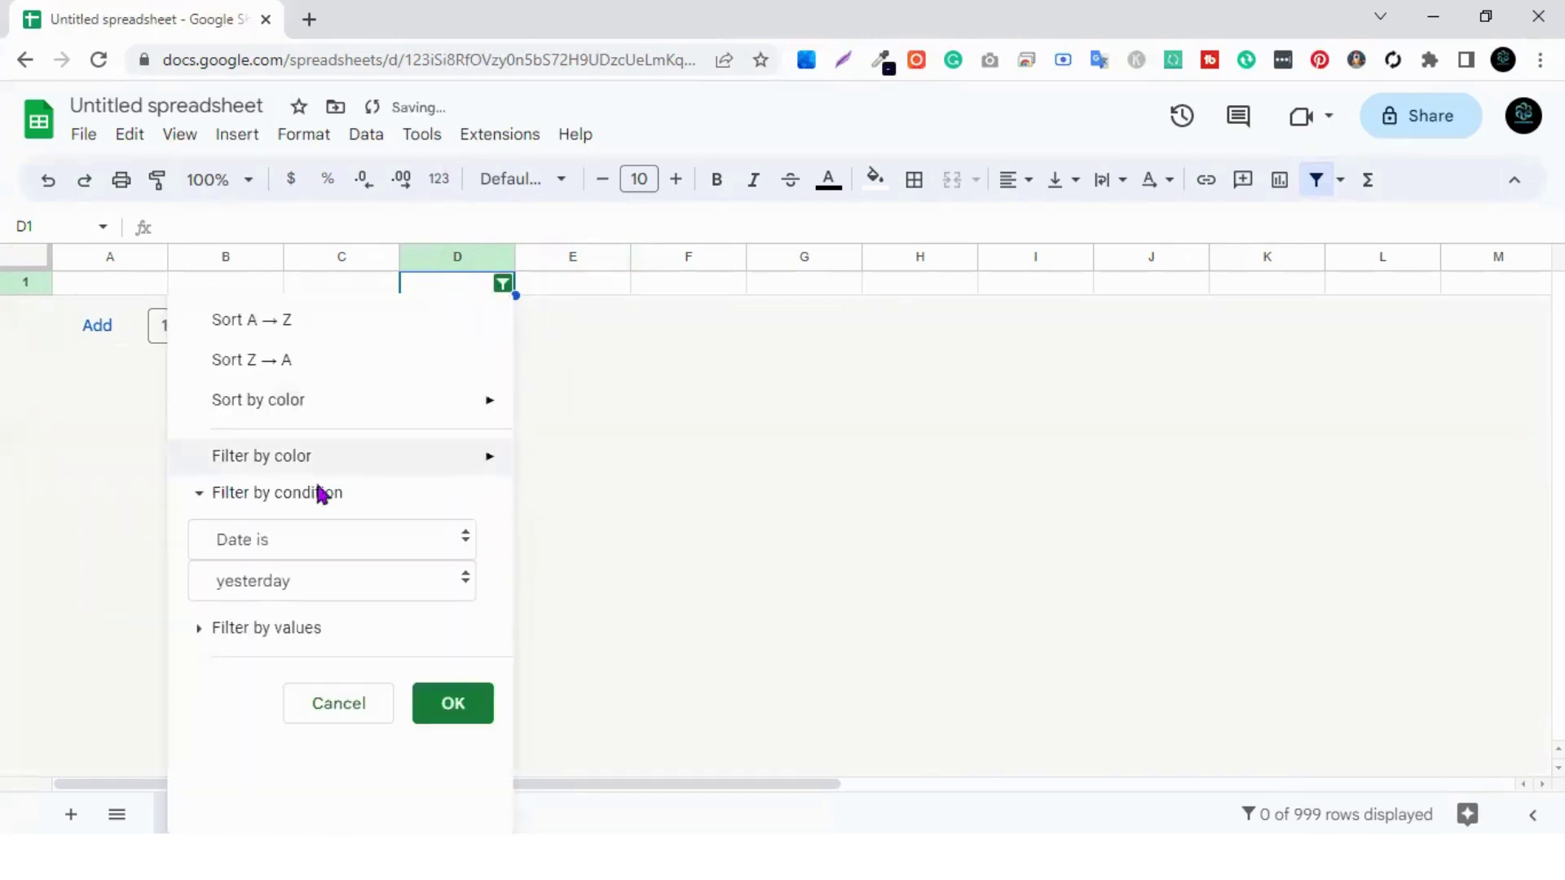
pyautogui.click(276, 581)
pyautogui.click(290, 644)
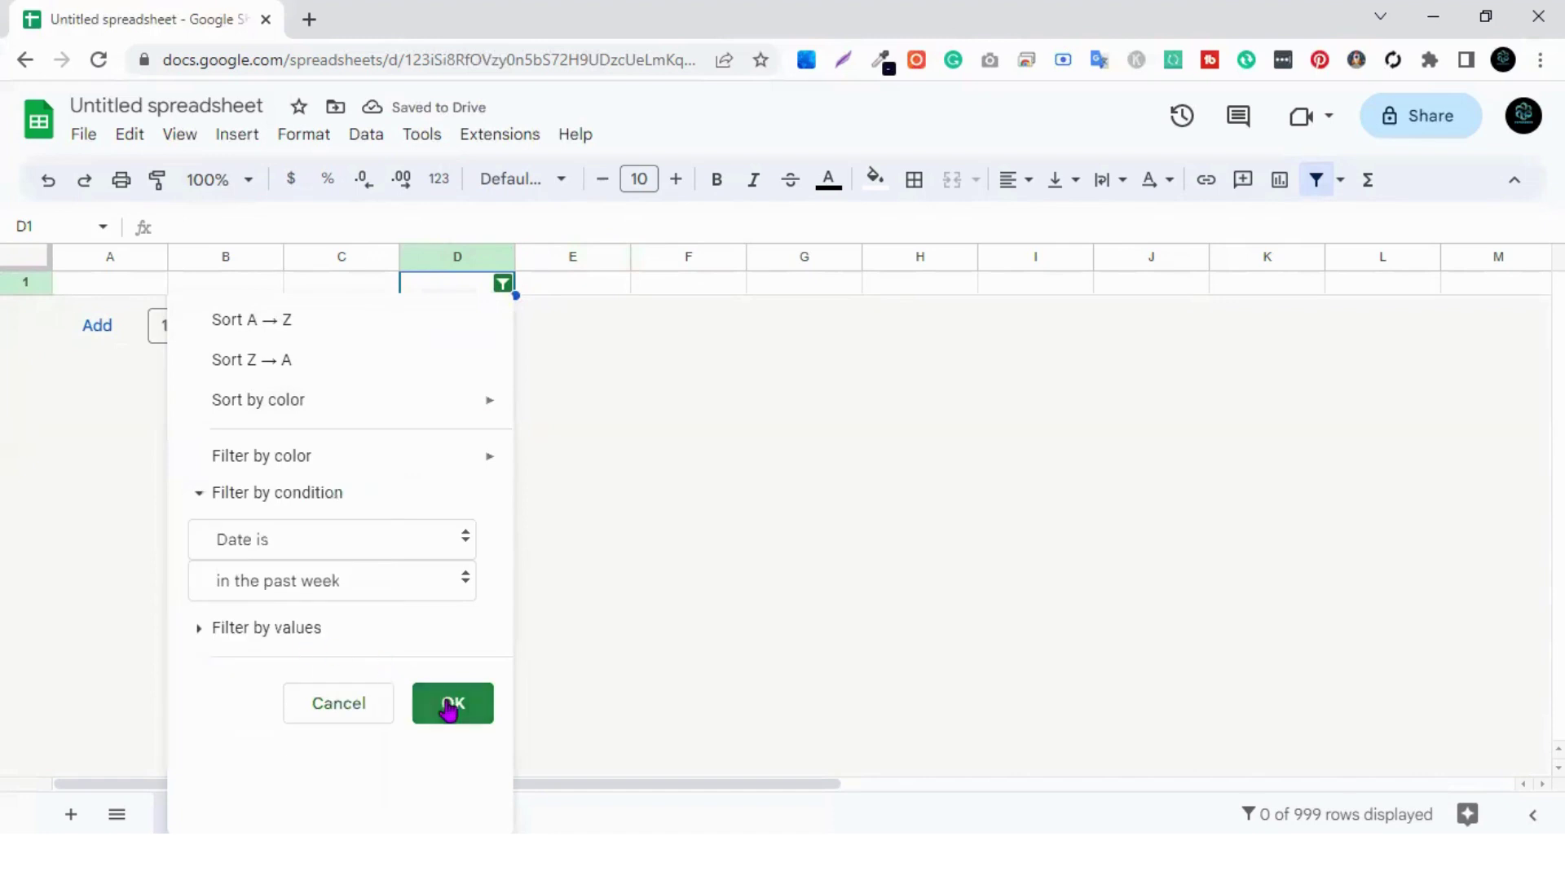
pyautogui.click(453, 707)
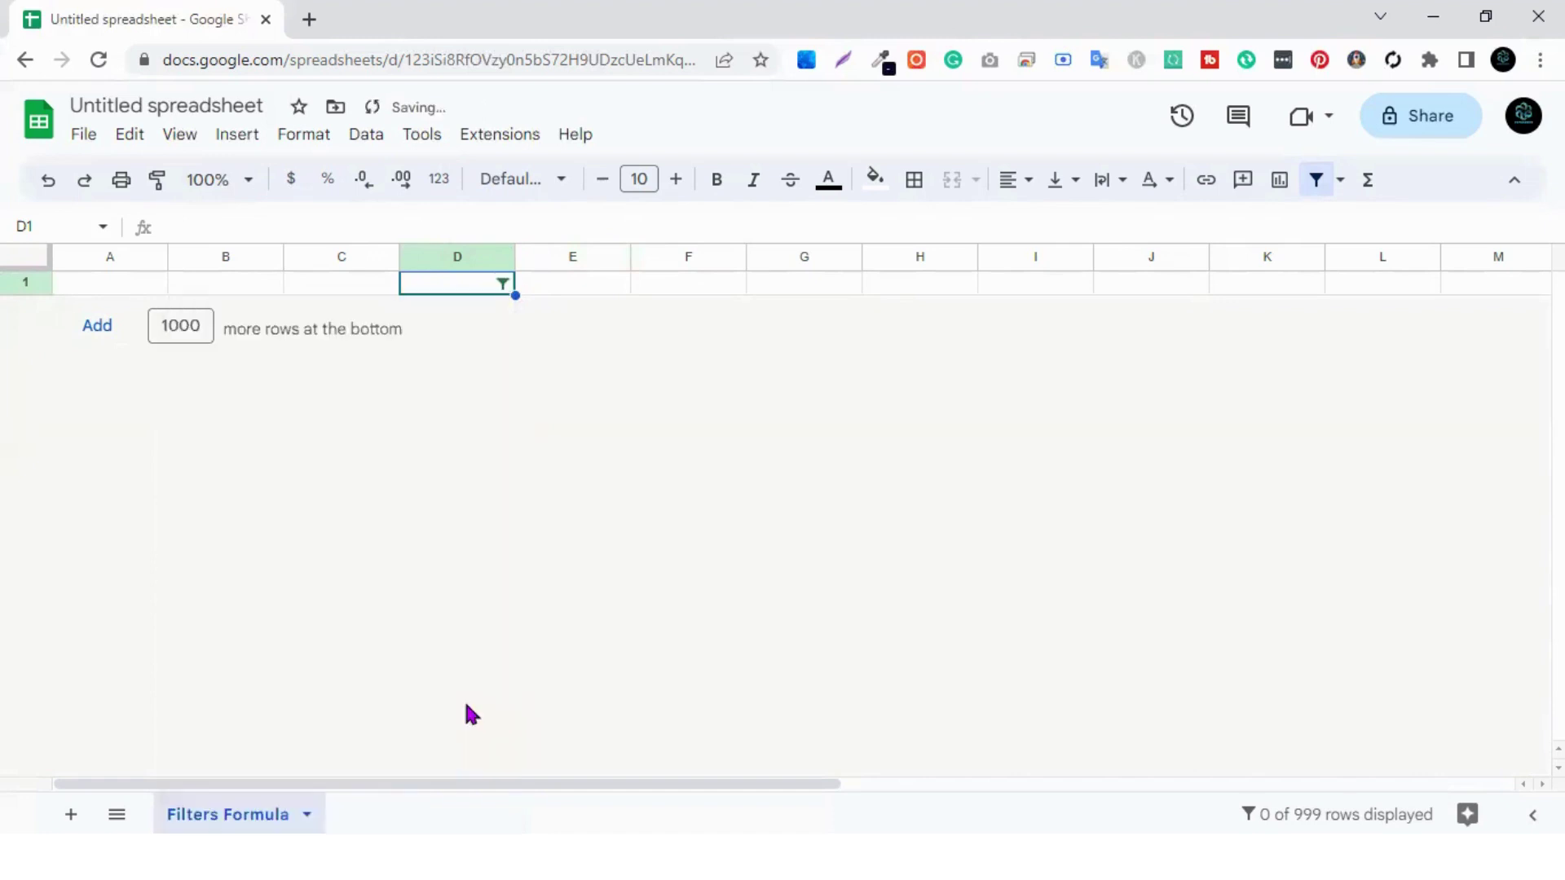
pyautogui.click(505, 286)
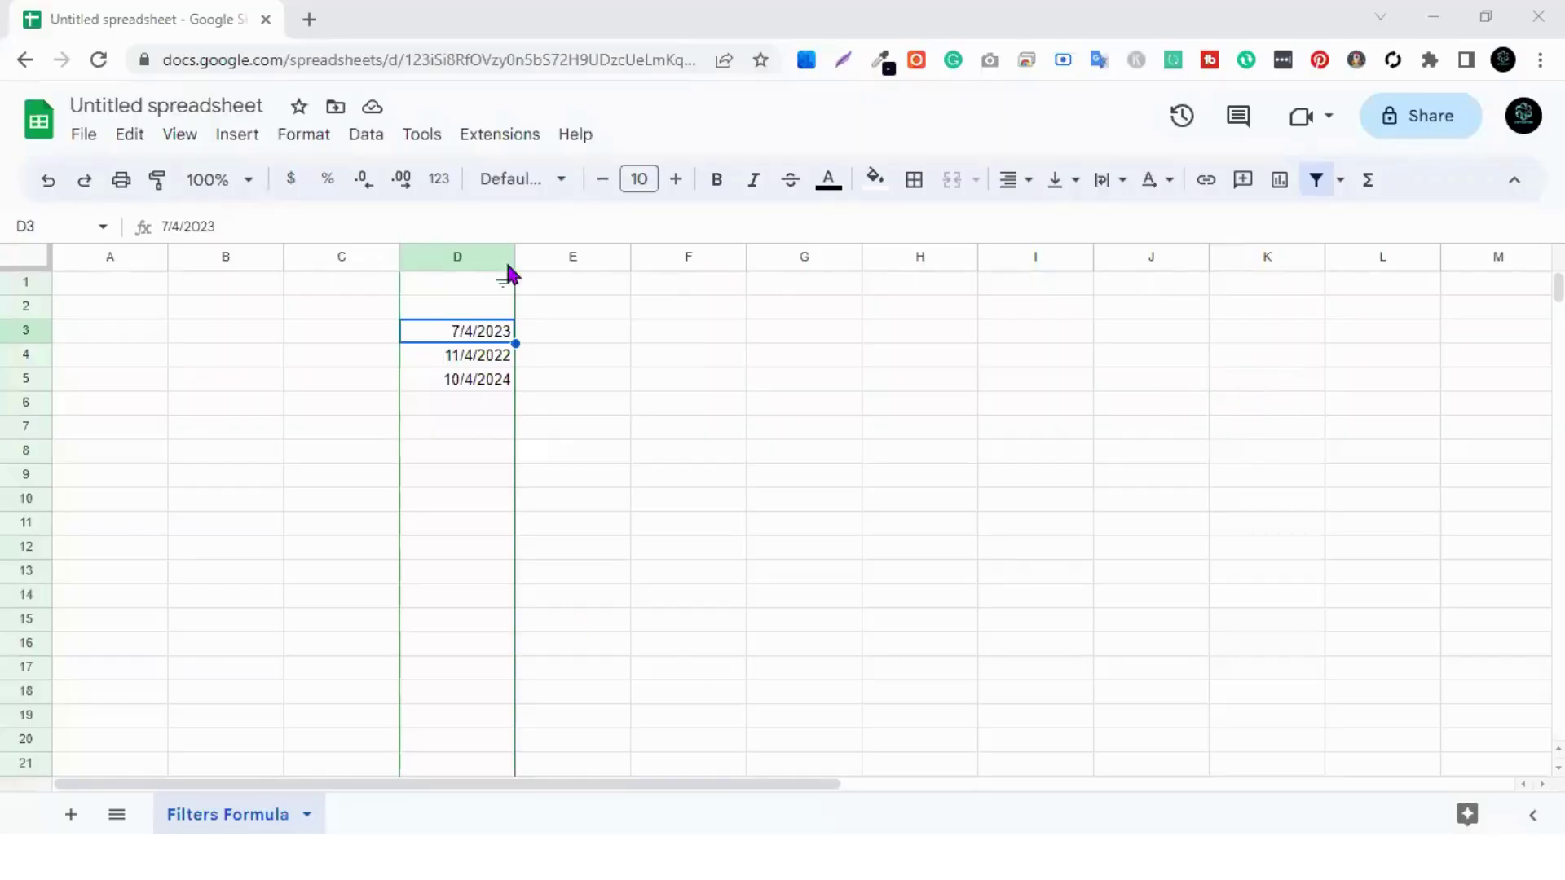
# Swap the month and day of the date in cell D3 so it reads 4/7/2023.
pyautogui.doubleClick(472, 335)
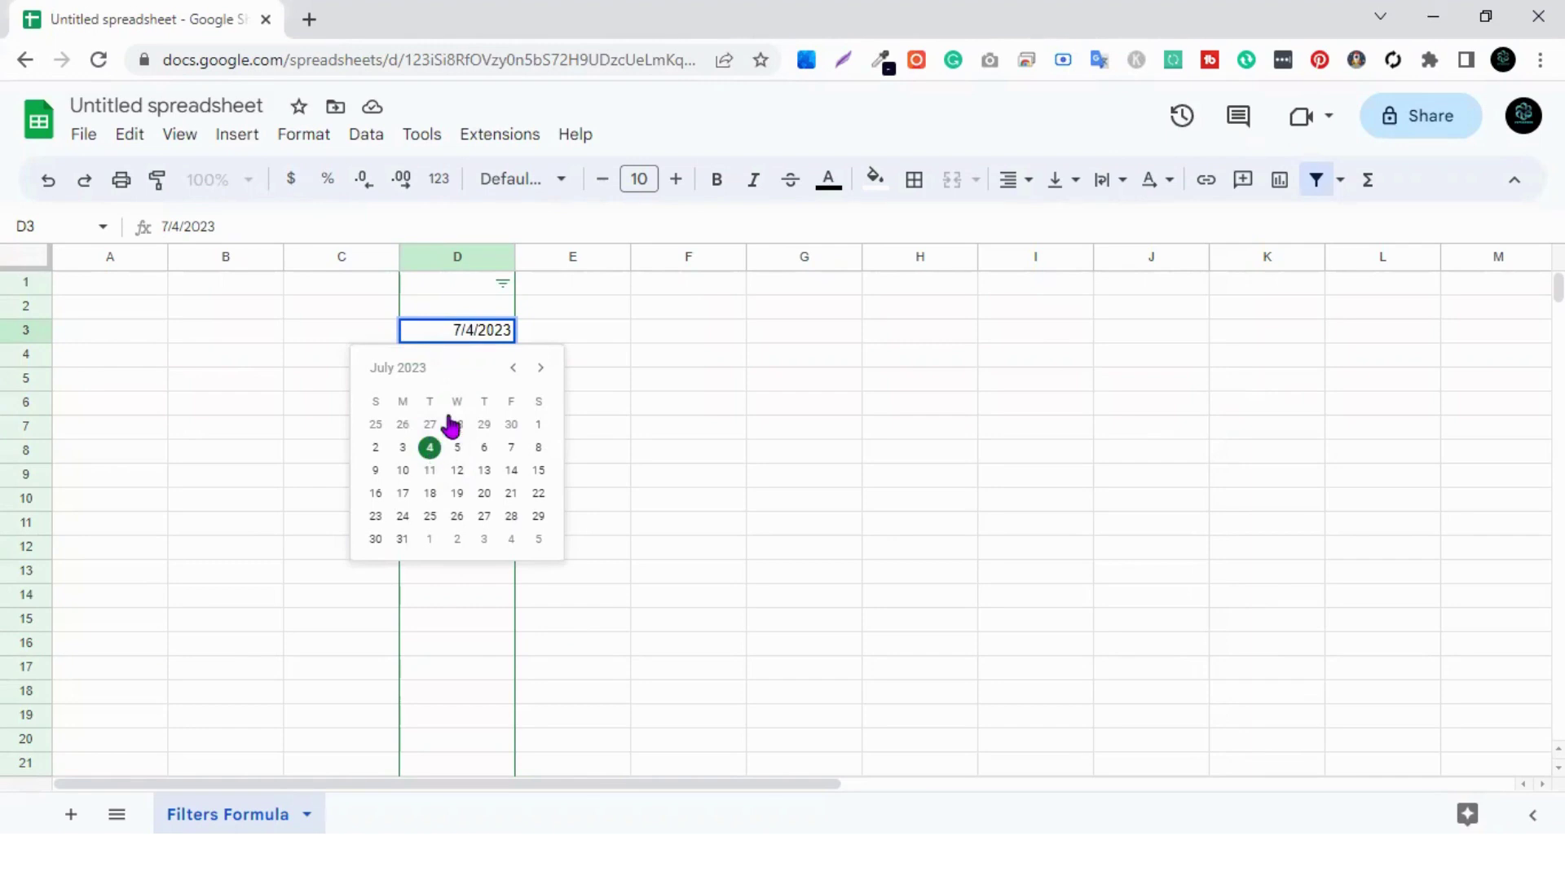
pyautogui.click(476, 331)
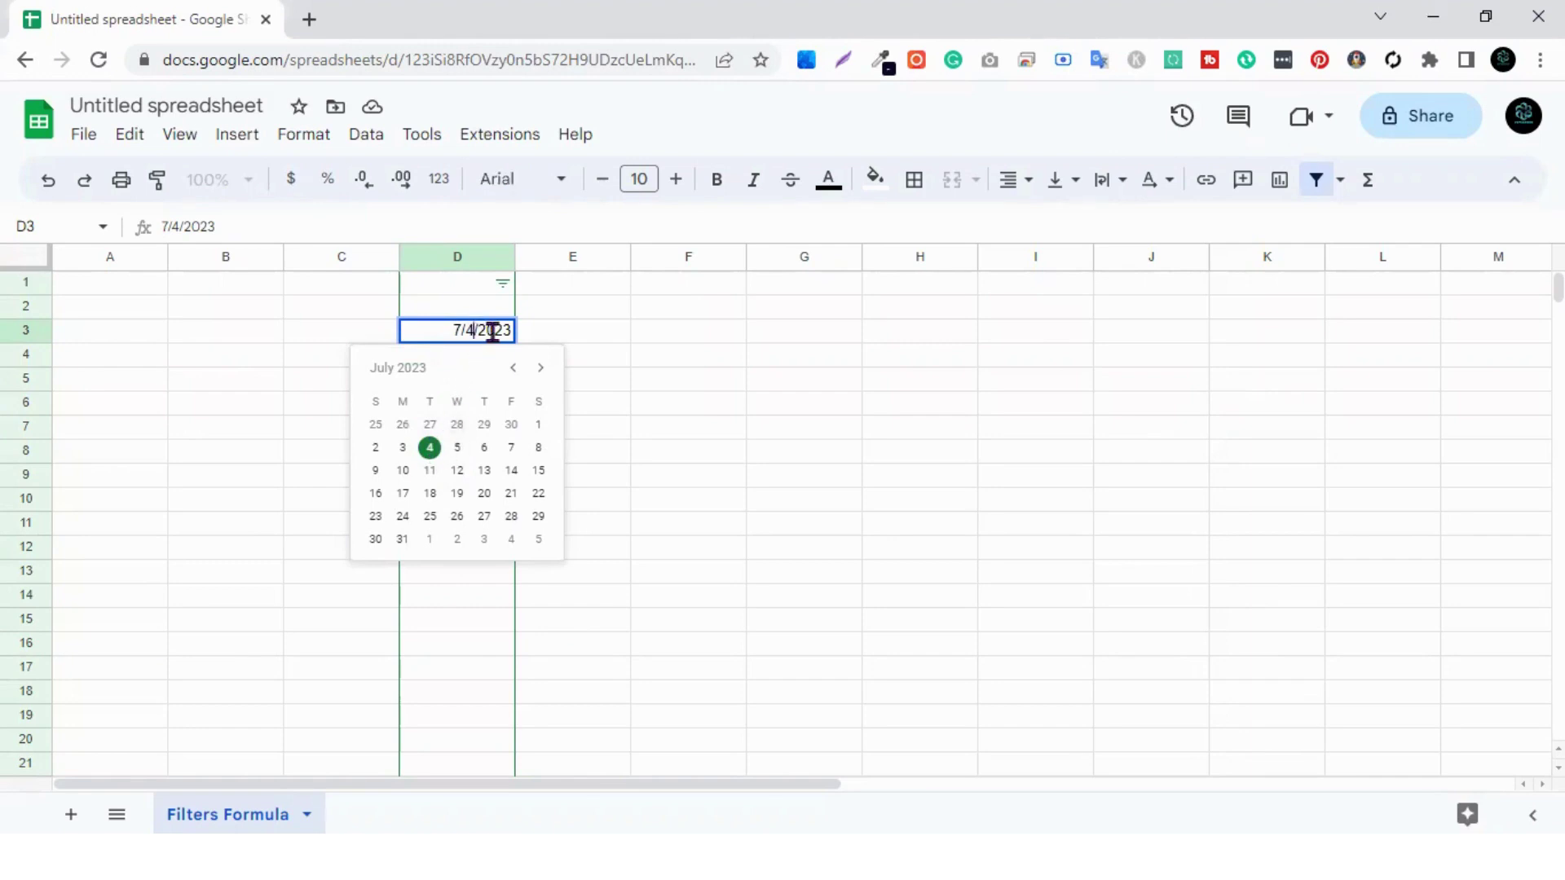
pyautogui.press('BackSpace')
pyautogui.write('7')
pyautogui.press('Left')
pyautogui.press('BackSpace')
pyautogui.write('4')
pyautogui.click(540, 337)
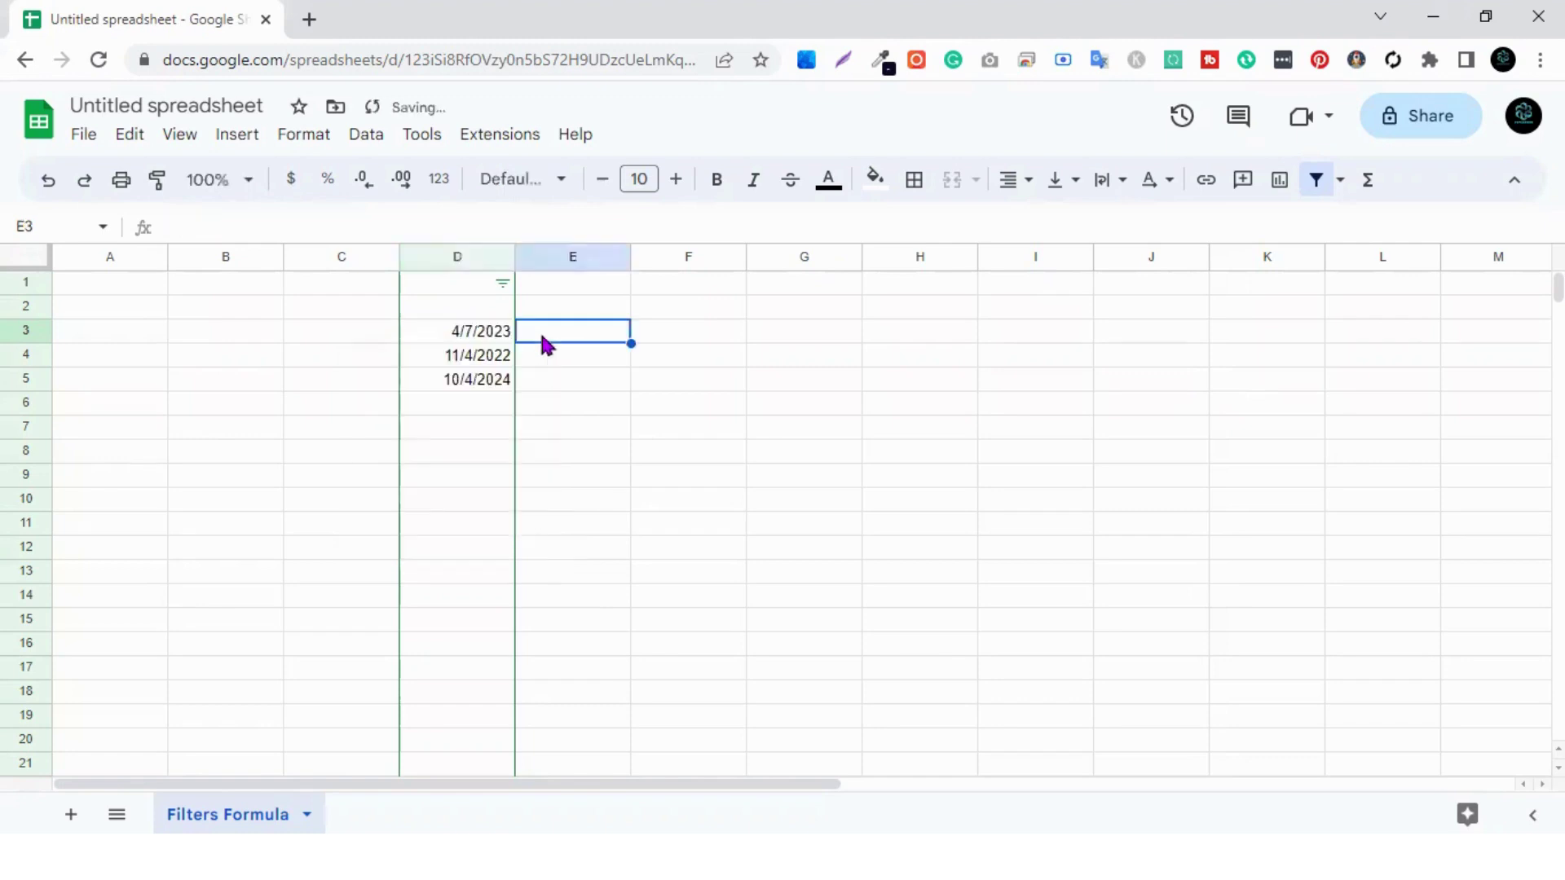
# Check the month and day of the dates in cells D3, D4 and D5 in their date-picker calendars.
pyautogui.click(486, 331)
pyautogui.doubleClick(486, 332)
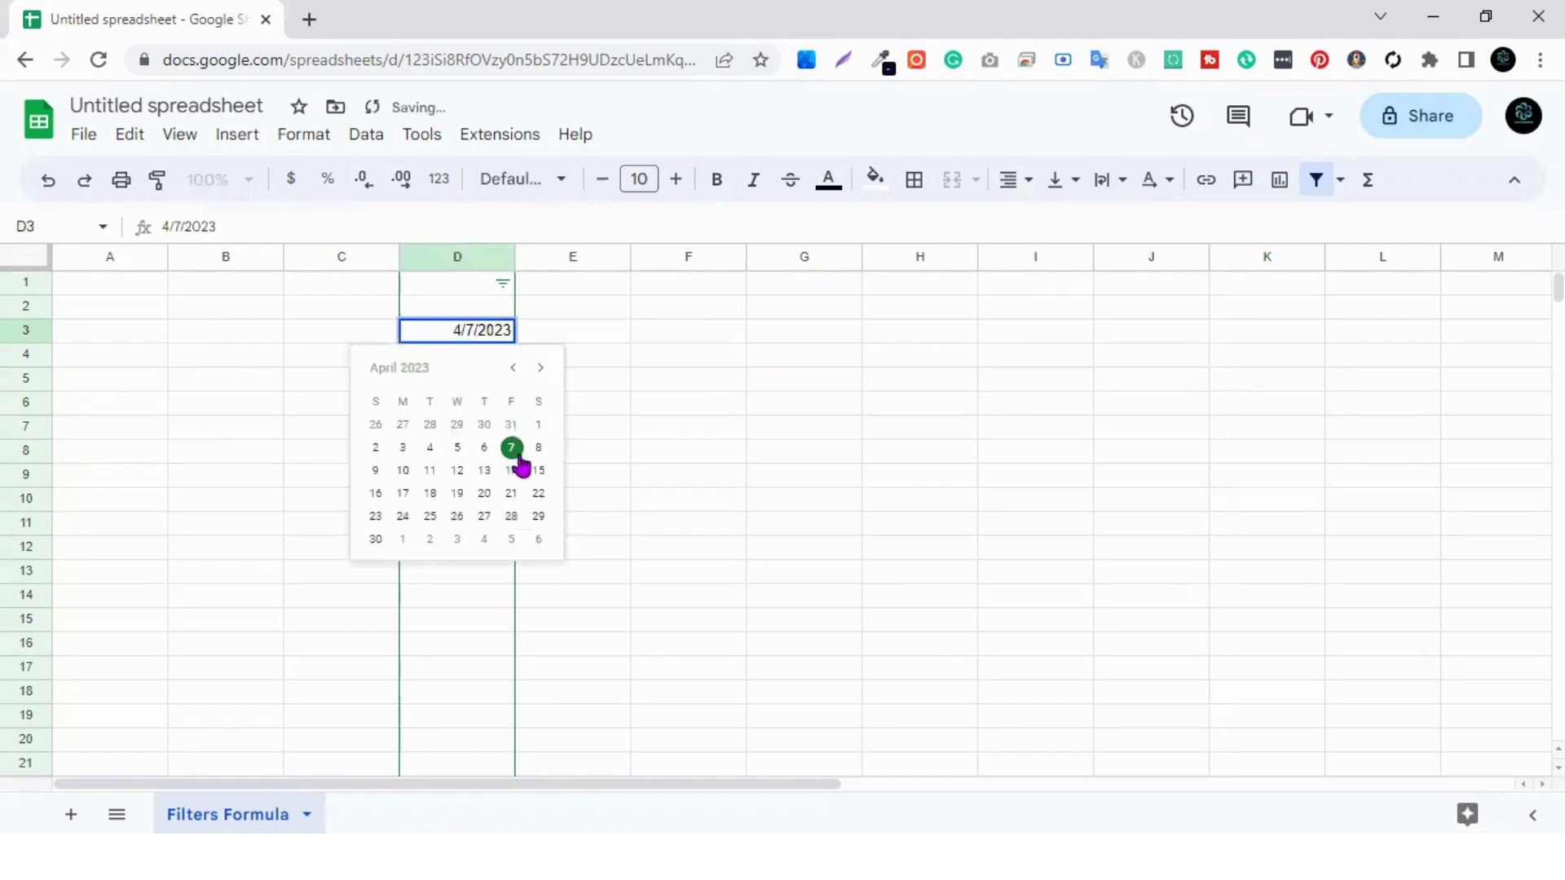
pyautogui.click(694, 353)
pyautogui.click(476, 355)
pyautogui.doubleClick(479, 356)
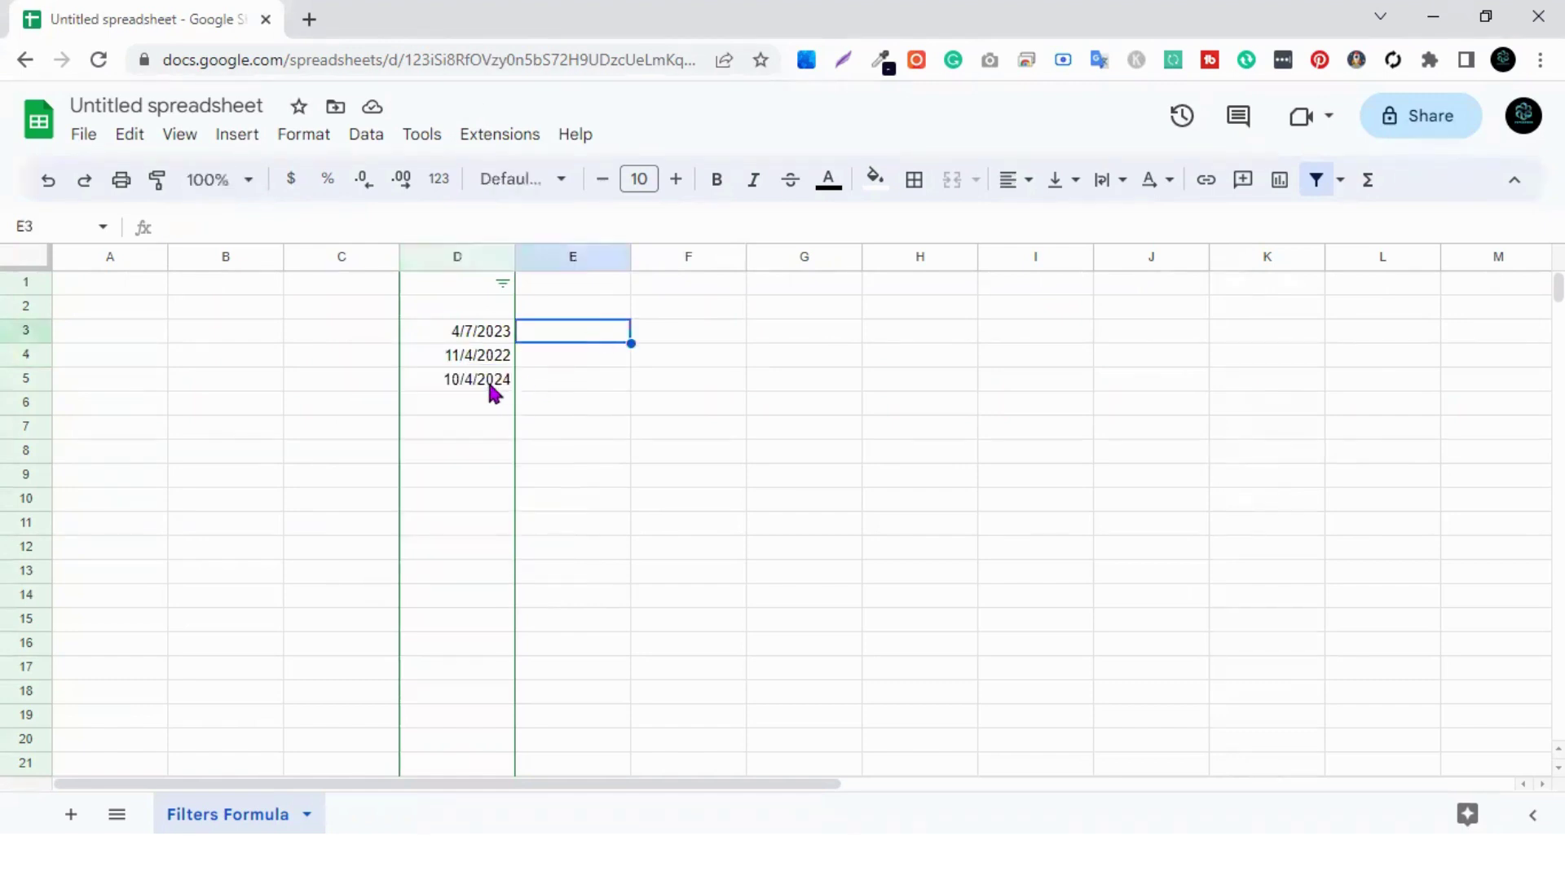
pyautogui.click(485, 381)
pyautogui.doubleClick(484, 382)
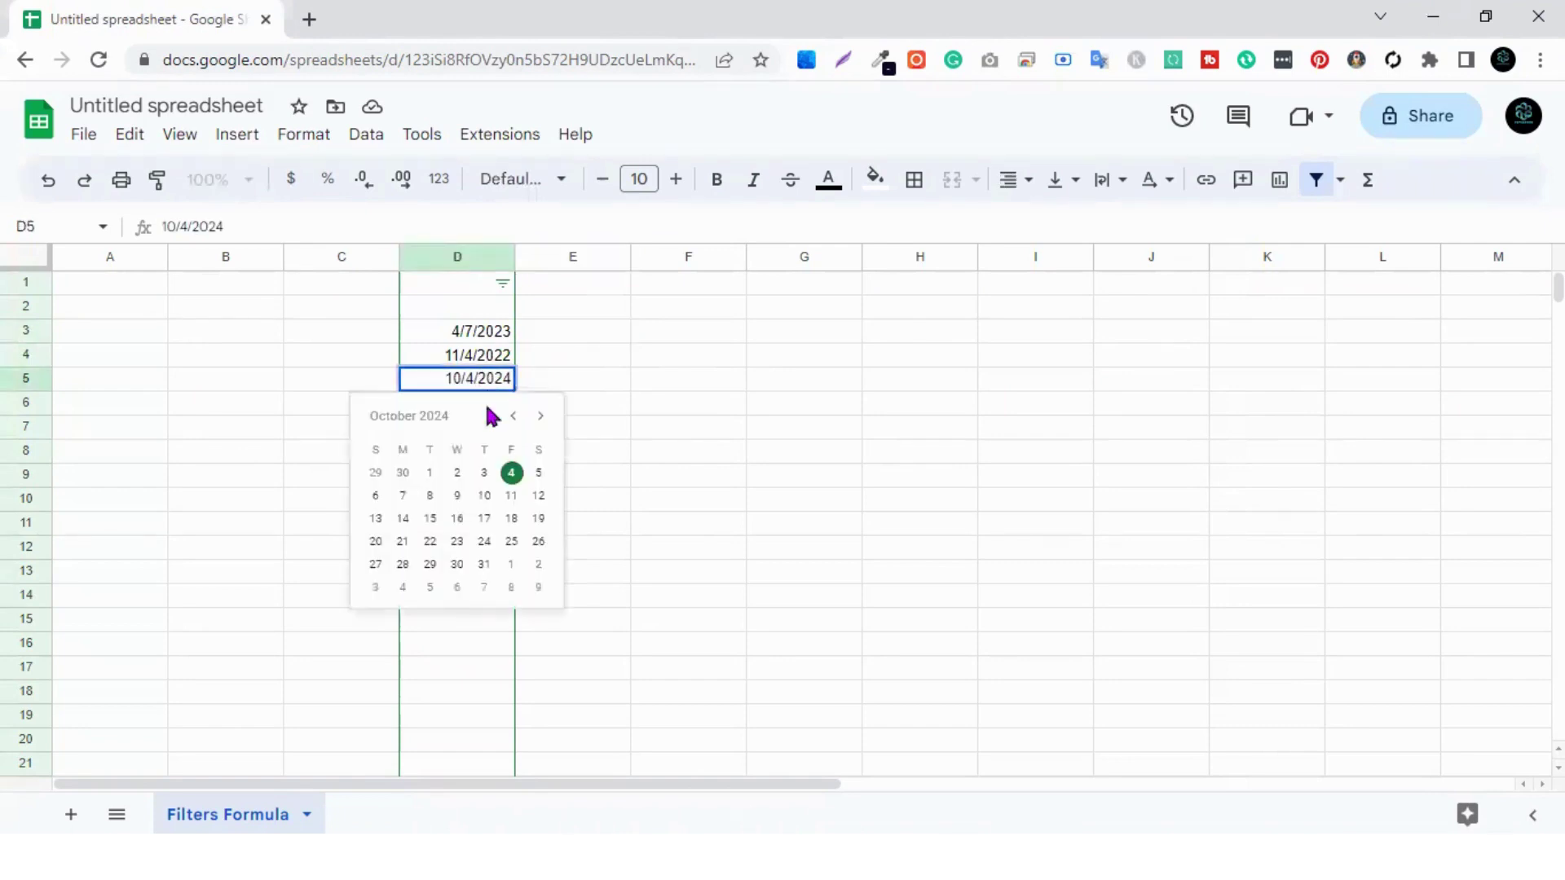
pyautogui.click(715, 425)
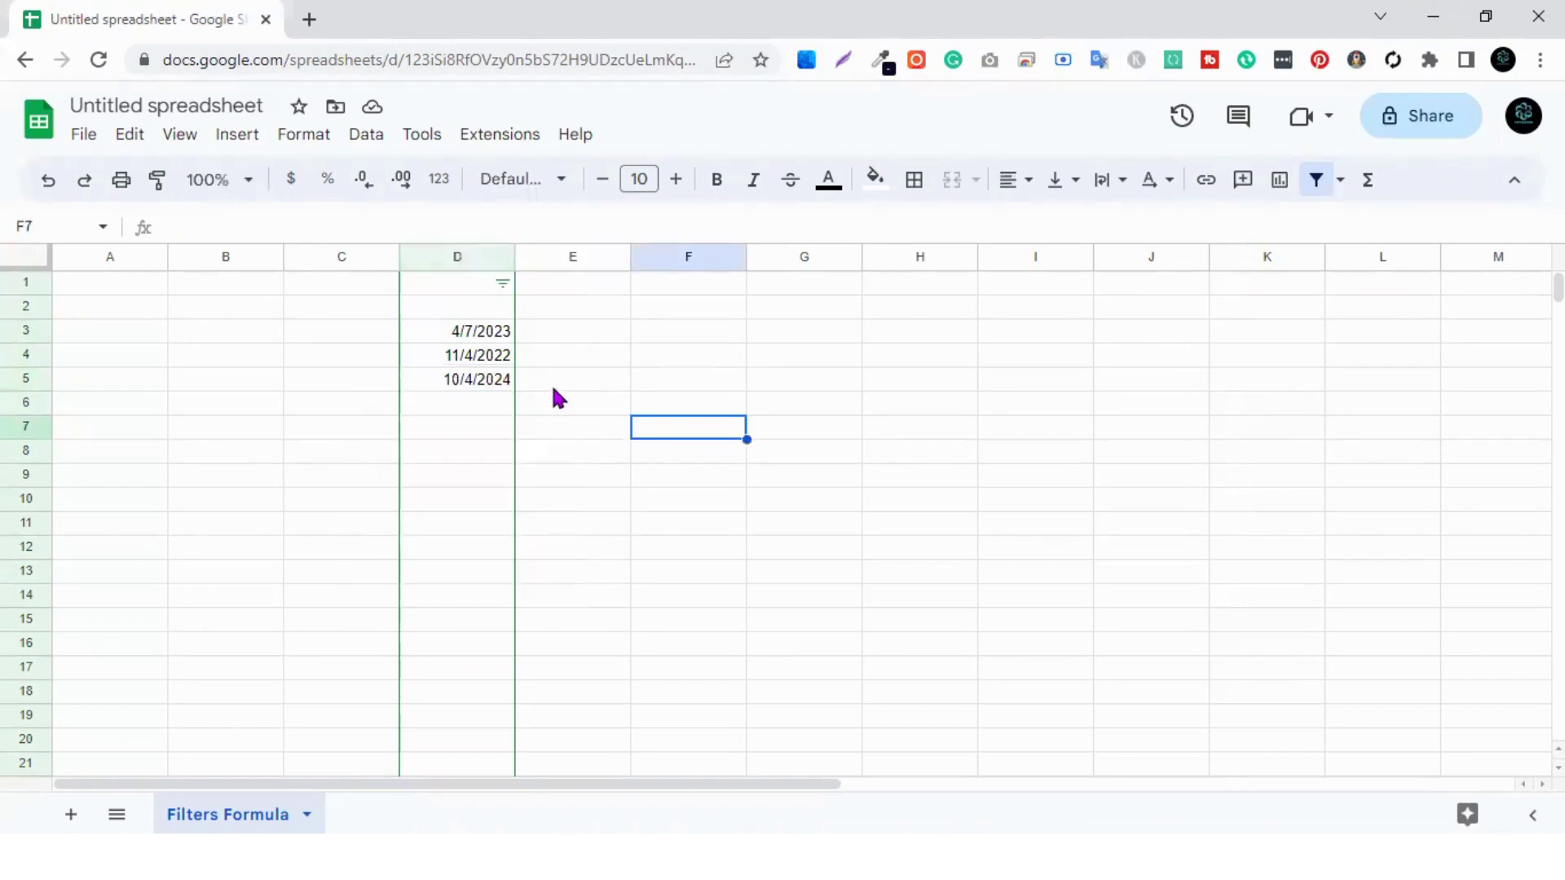
# Filter column D with the corrected date by the condition Date is today, and check the remaining date in its calendar.
pyautogui.click(503, 284)
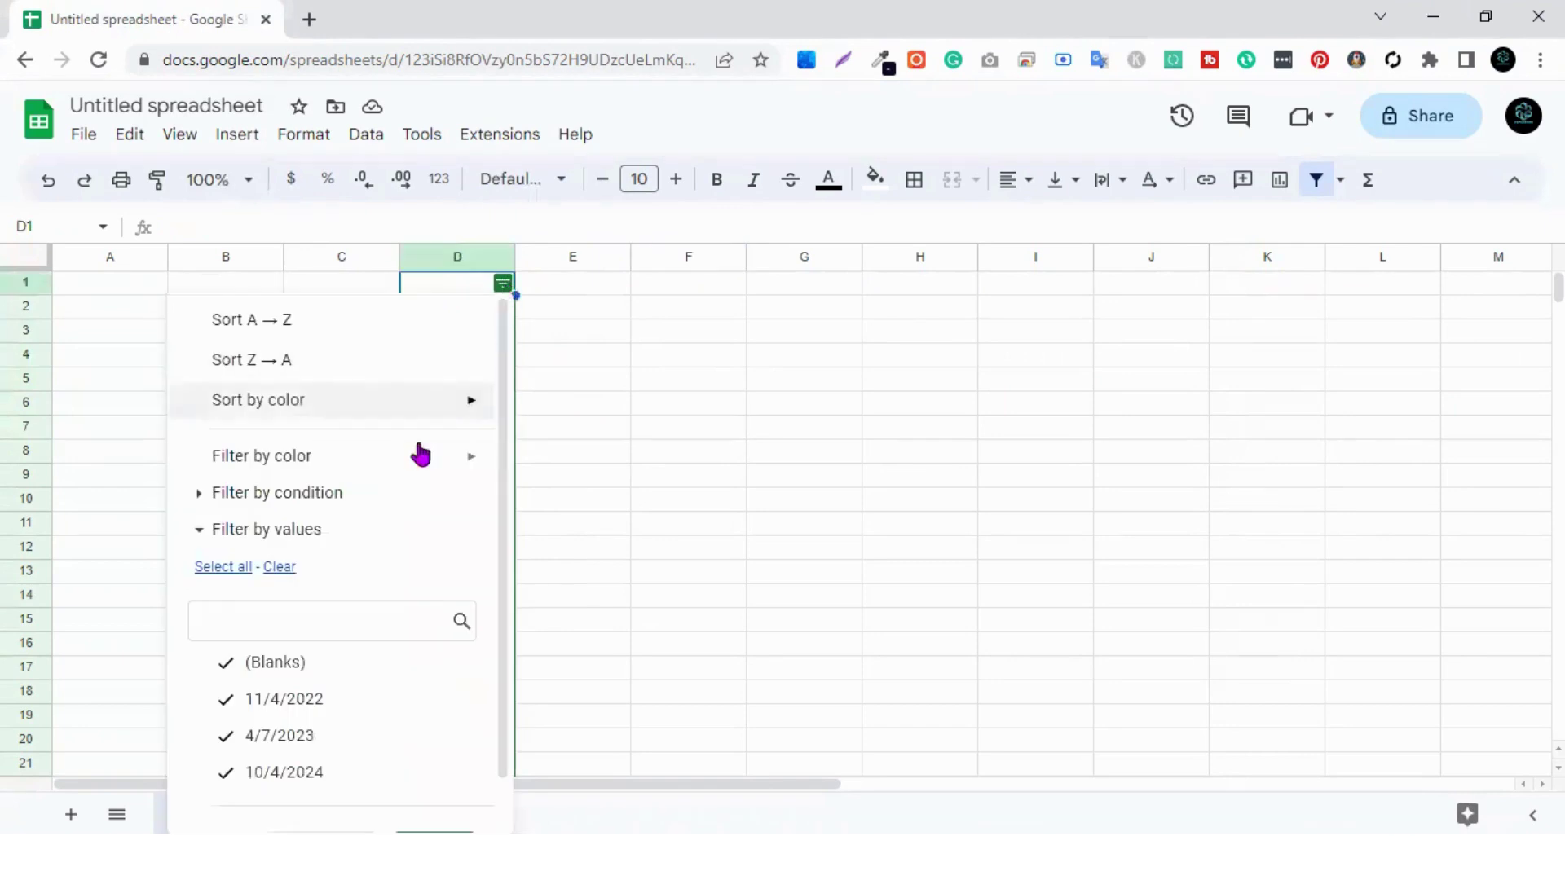
pyautogui.click(205, 494)
pyautogui.scroll(-2, 269, 652)
pyautogui.click(259, 424)
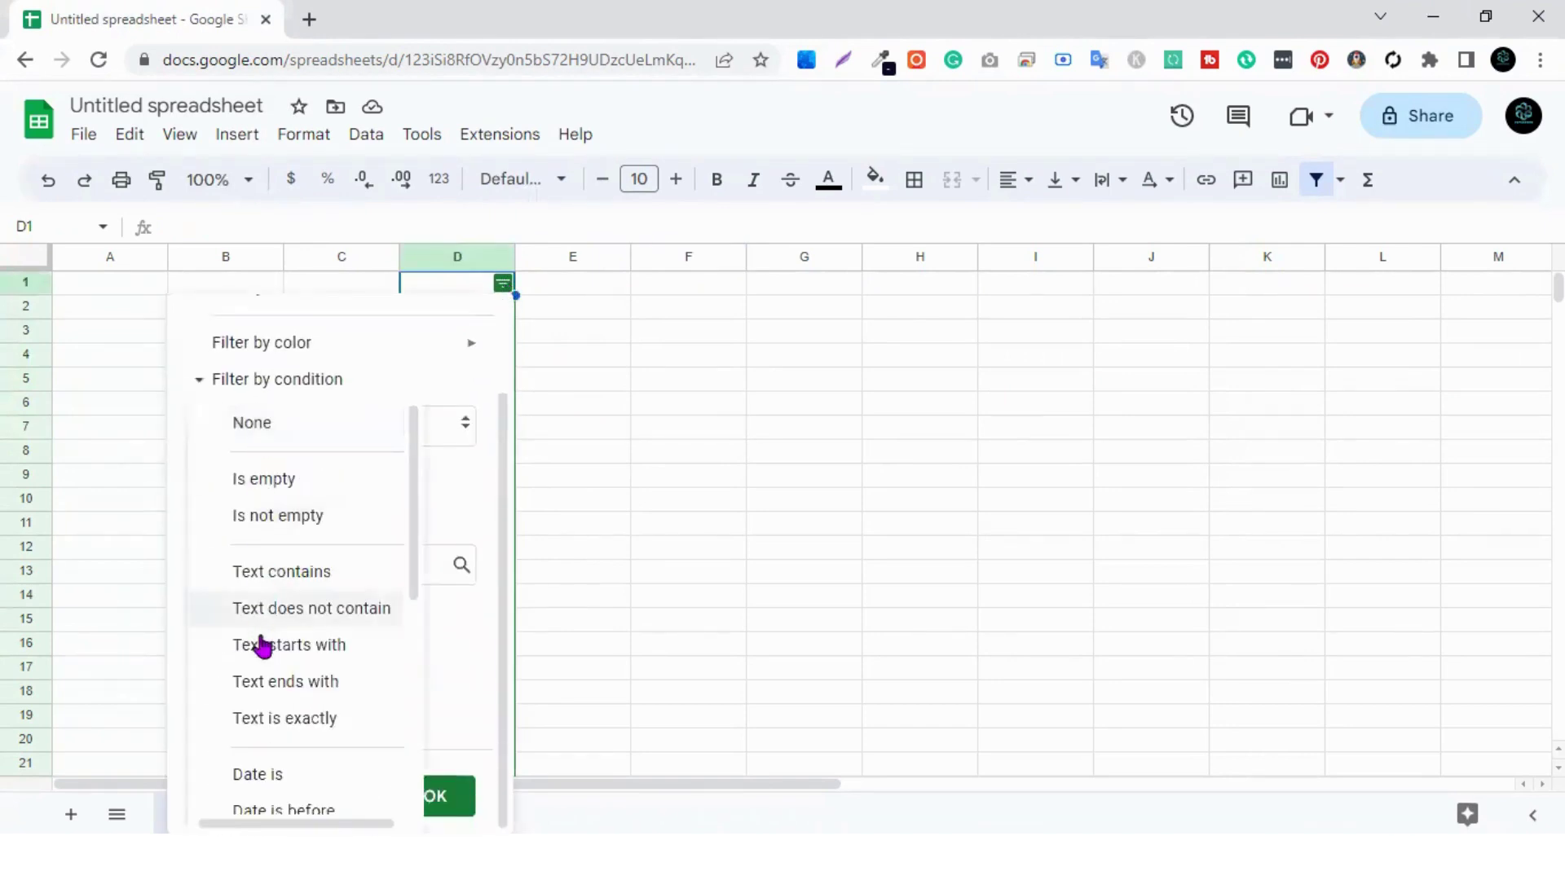
pyautogui.scroll(-5, 263, 640)
pyautogui.scroll(3, 278, 522)
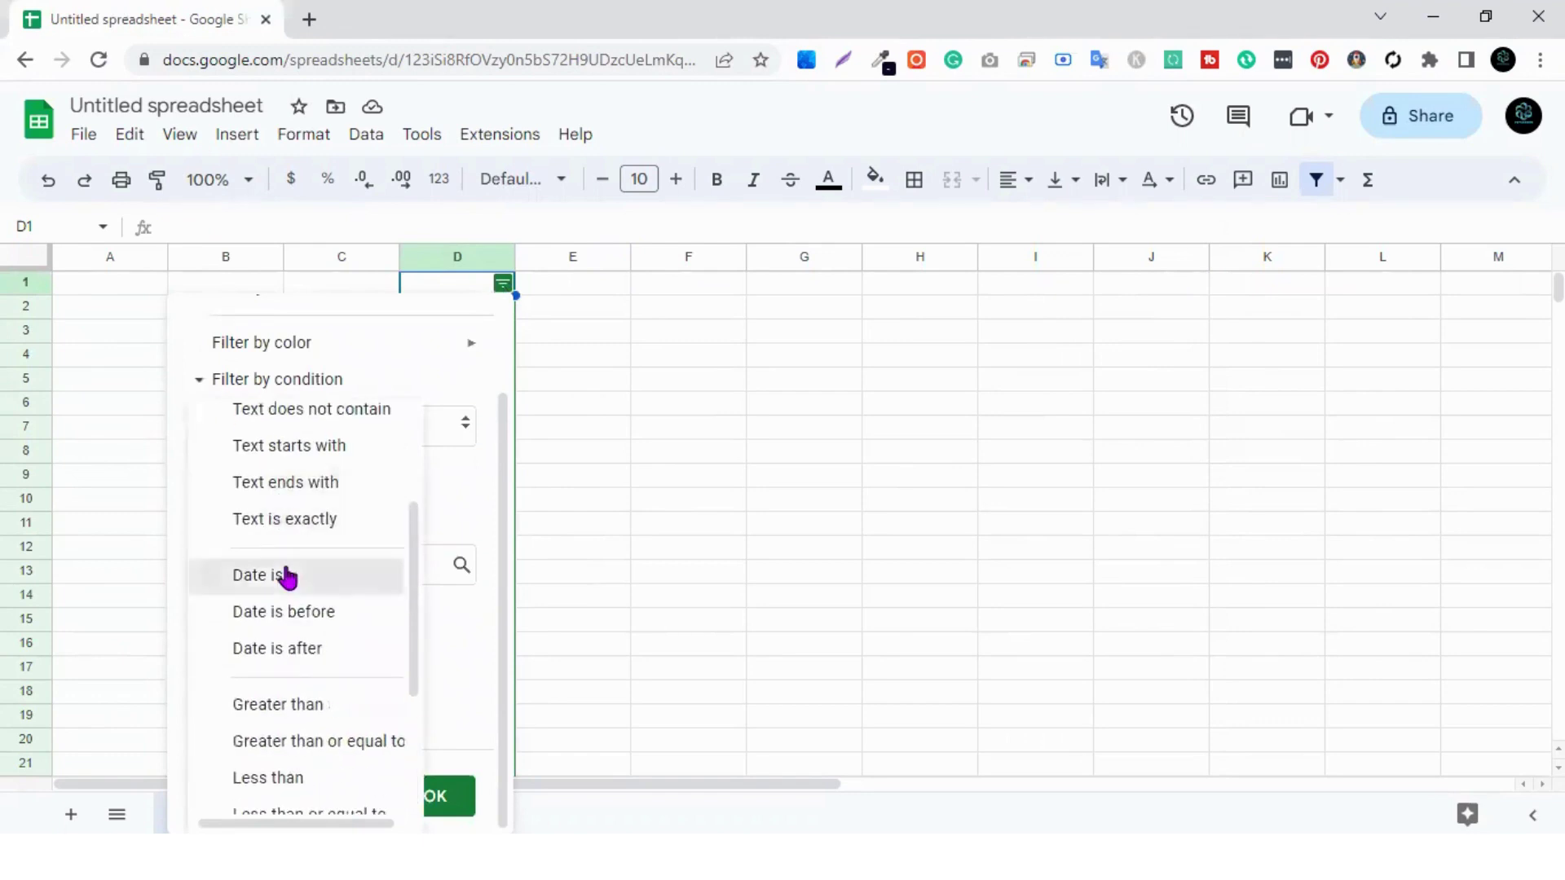
pyautogui.click(281, 576)
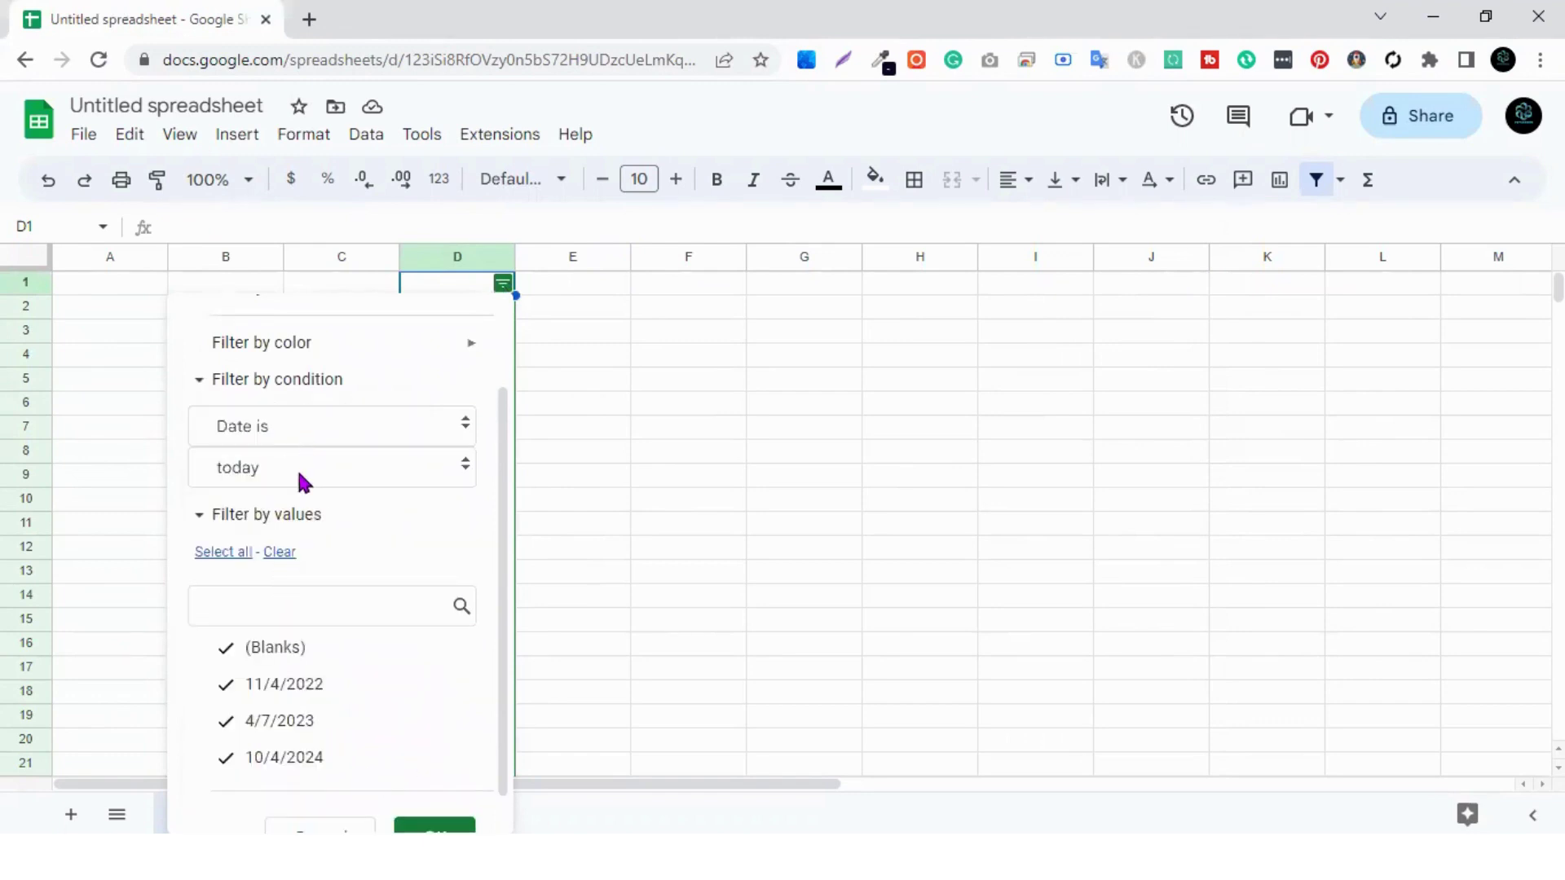
pyautogui.scroll(-1, 412, 733)
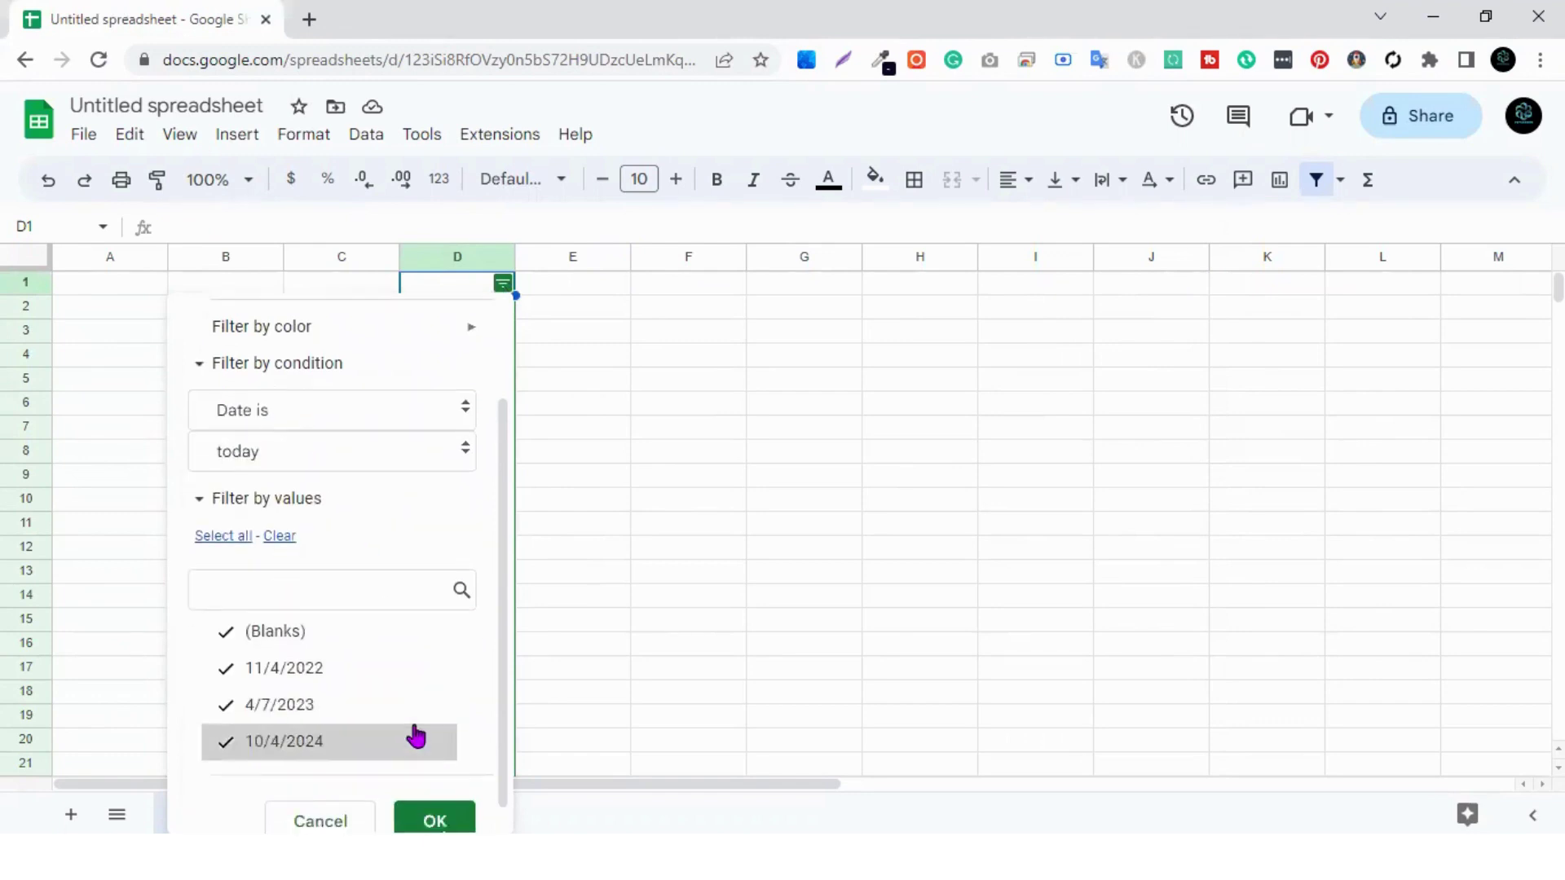
pyautogui.click(434, 795)
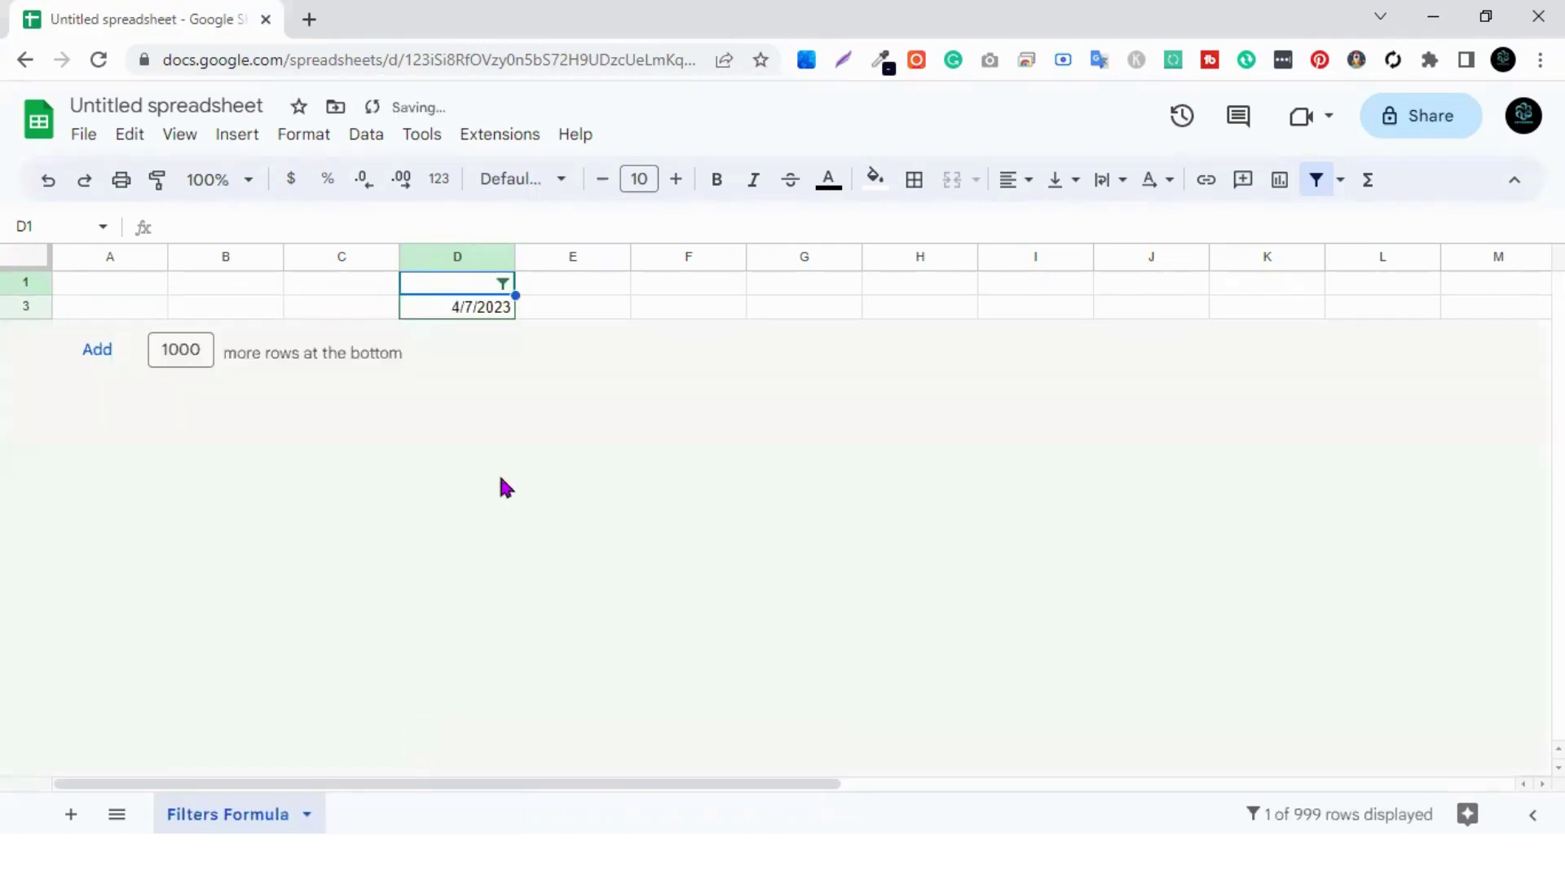
pyautogui.click(489, 306)
pyautogui.doubleClick(483, 309)
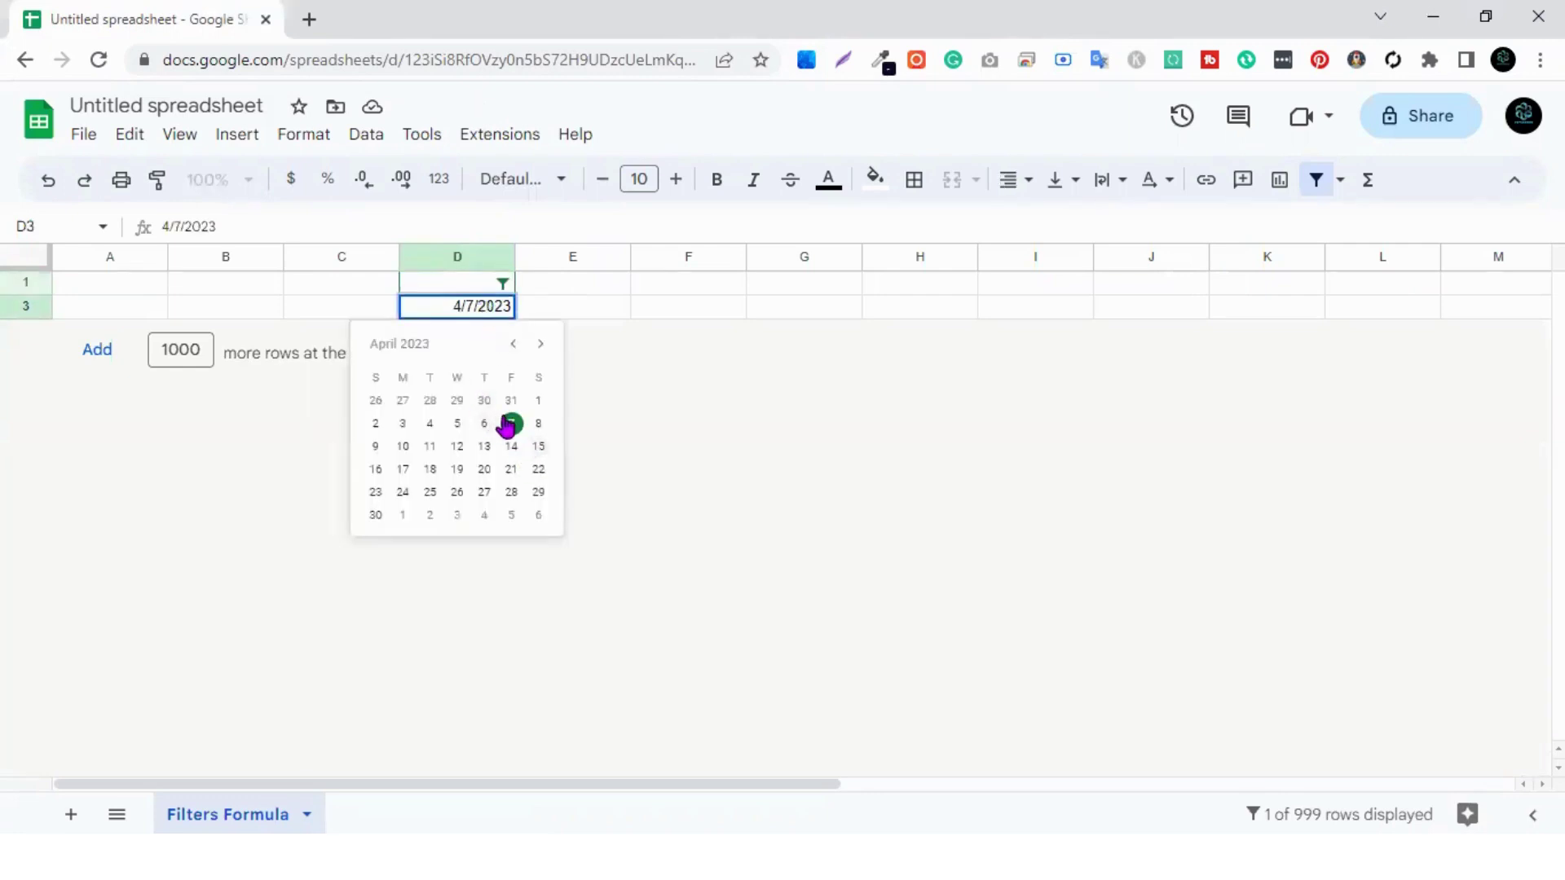
# Change column D's filter condition to Date is tomorrow and apply it.
pyautogui.click(503, 284)
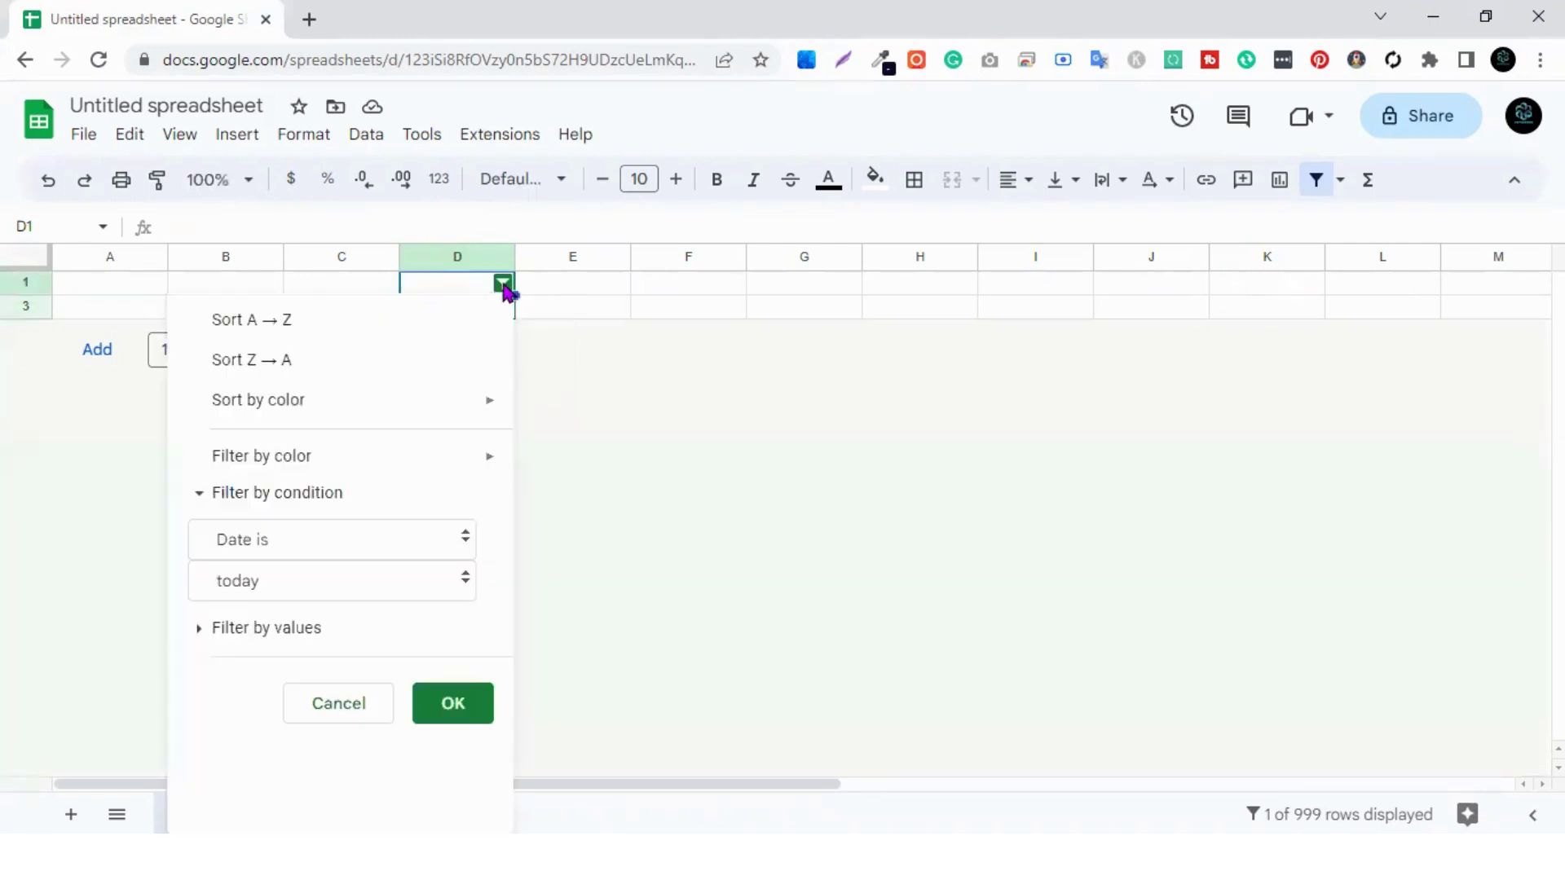
pyautogui.click(336, 588)
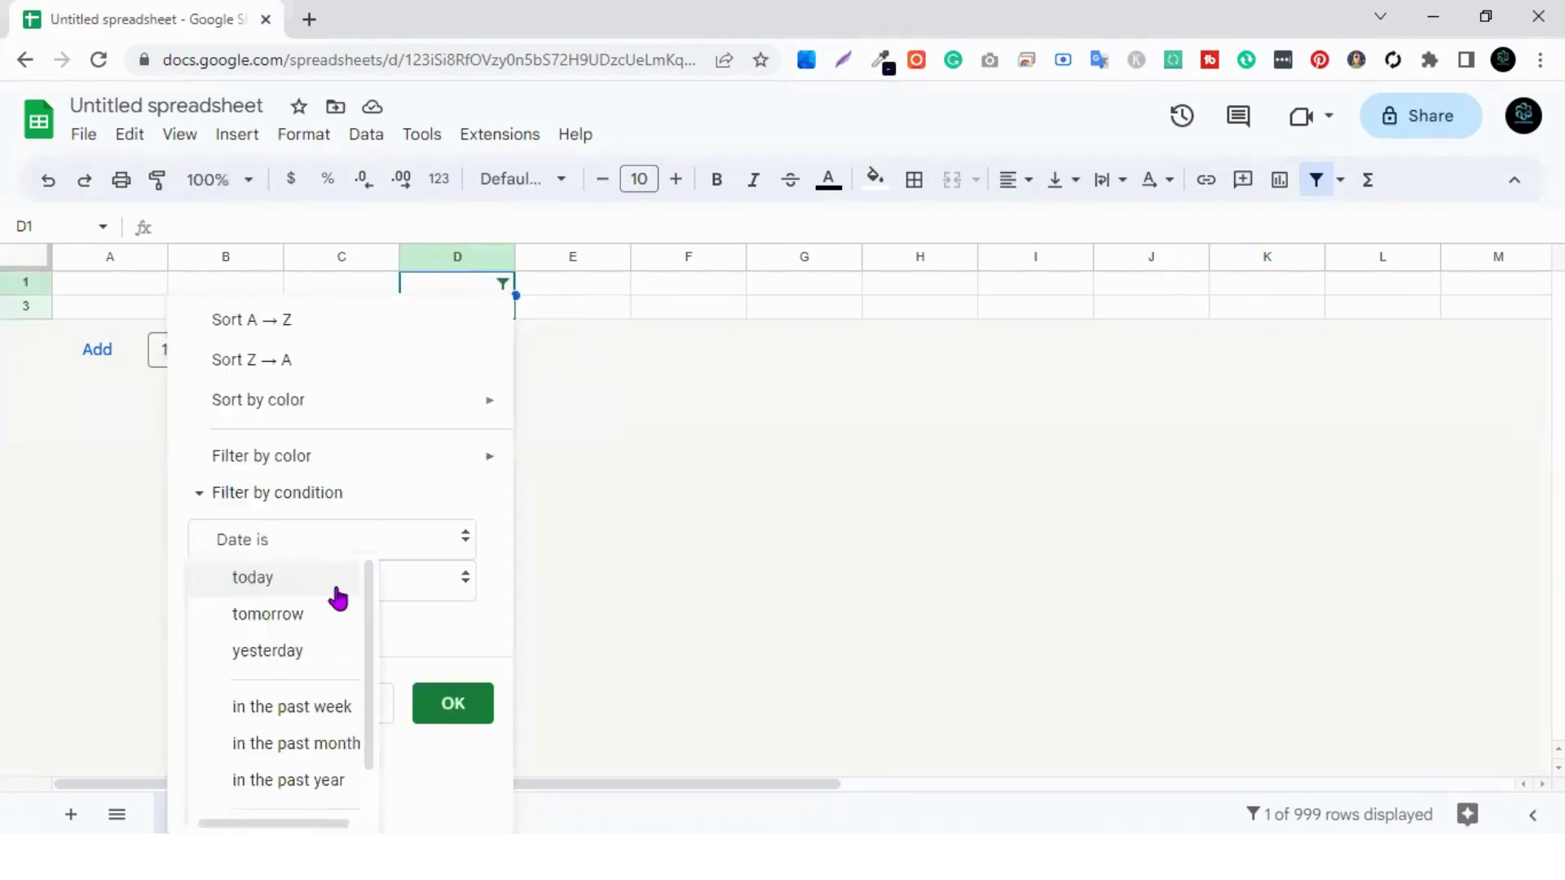
pyautogui.click(315, 619)
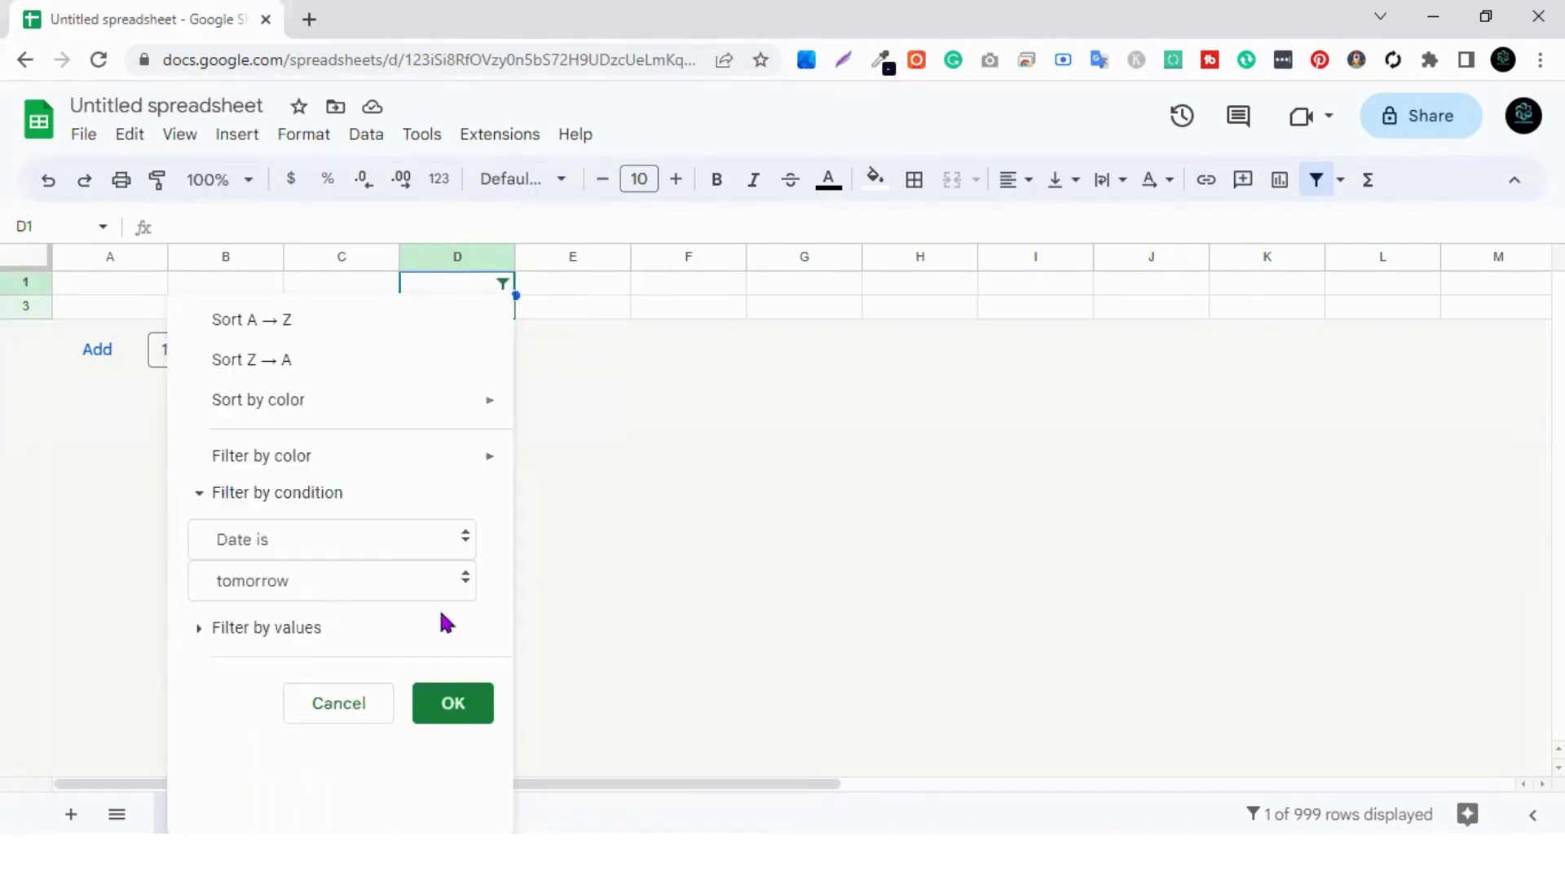
pyautogui.click(445, 716)
# Change column D's filter condition to Date is yesterday and apply it.
pyautogui.click(504, 284)
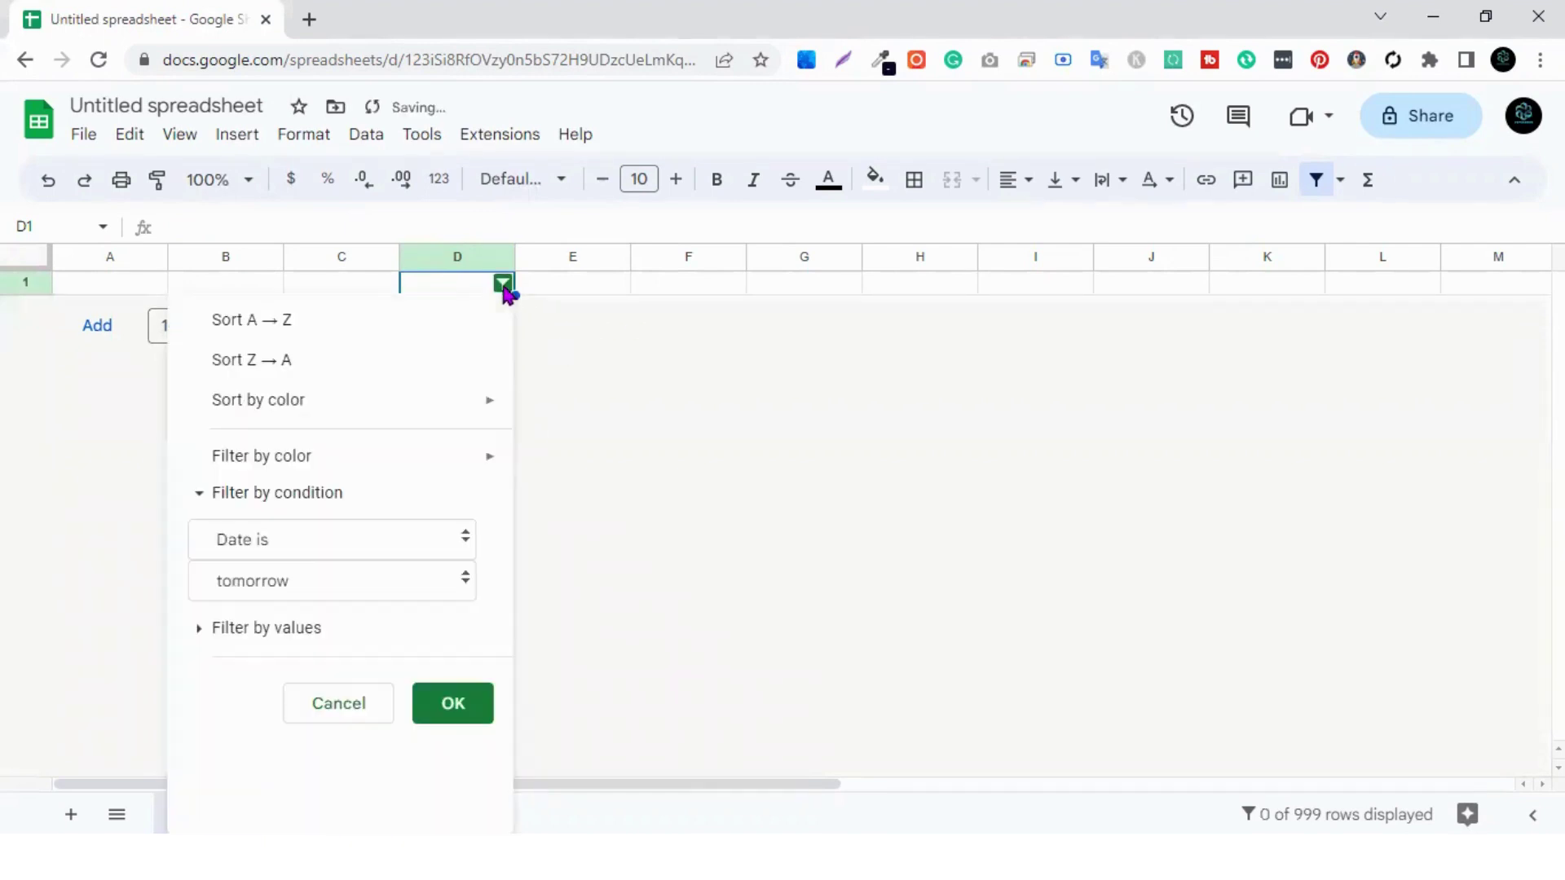
pyautogui.click(287, 584)
pyautogui.click(286, 628)
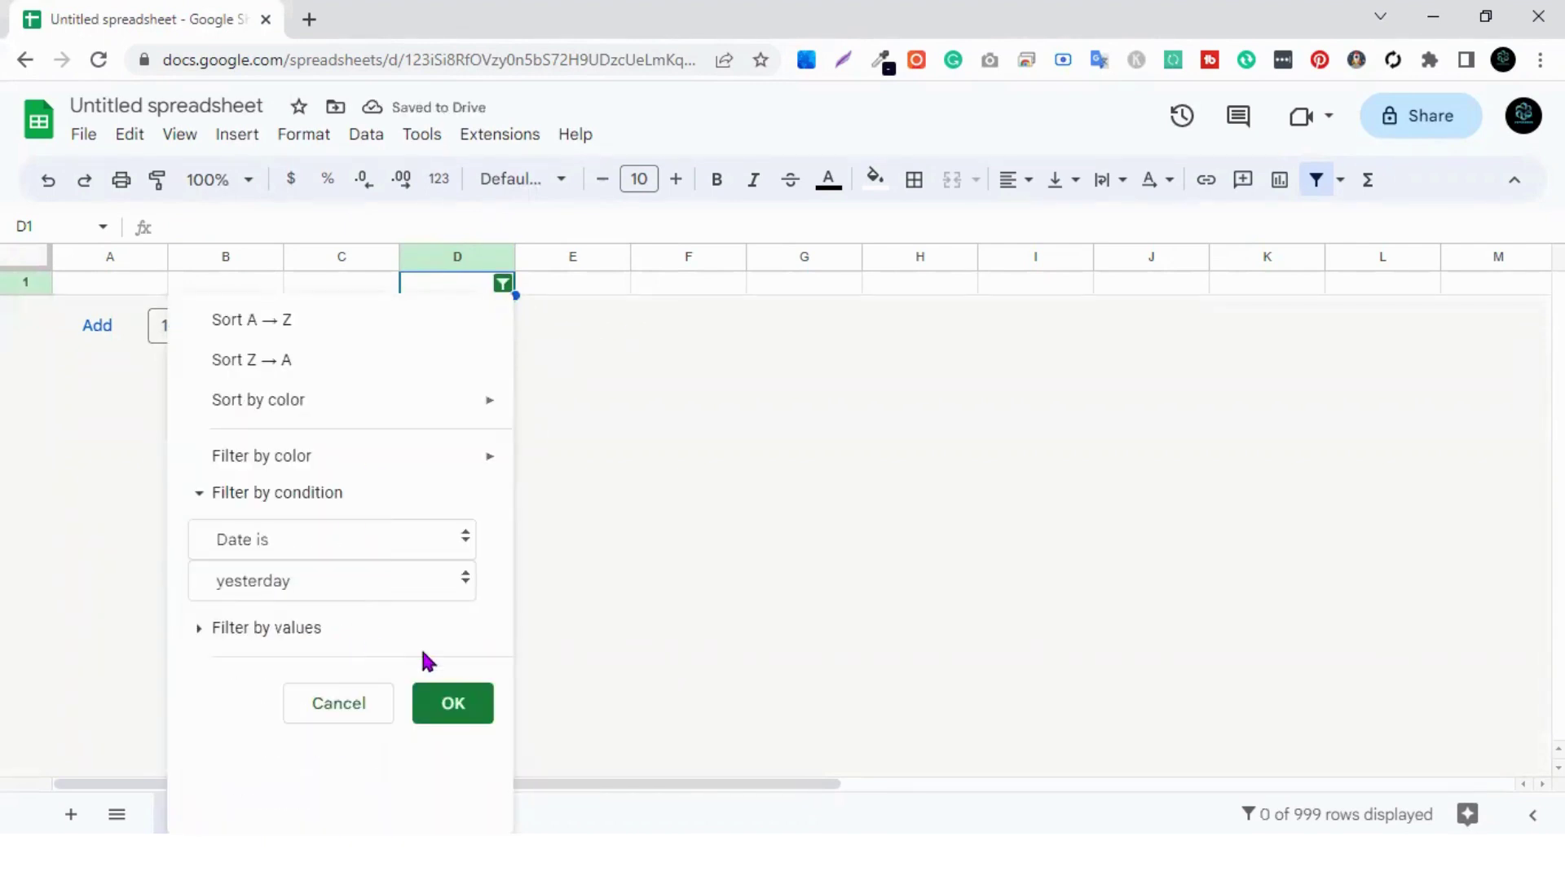
pyautogui.click(453, 703)
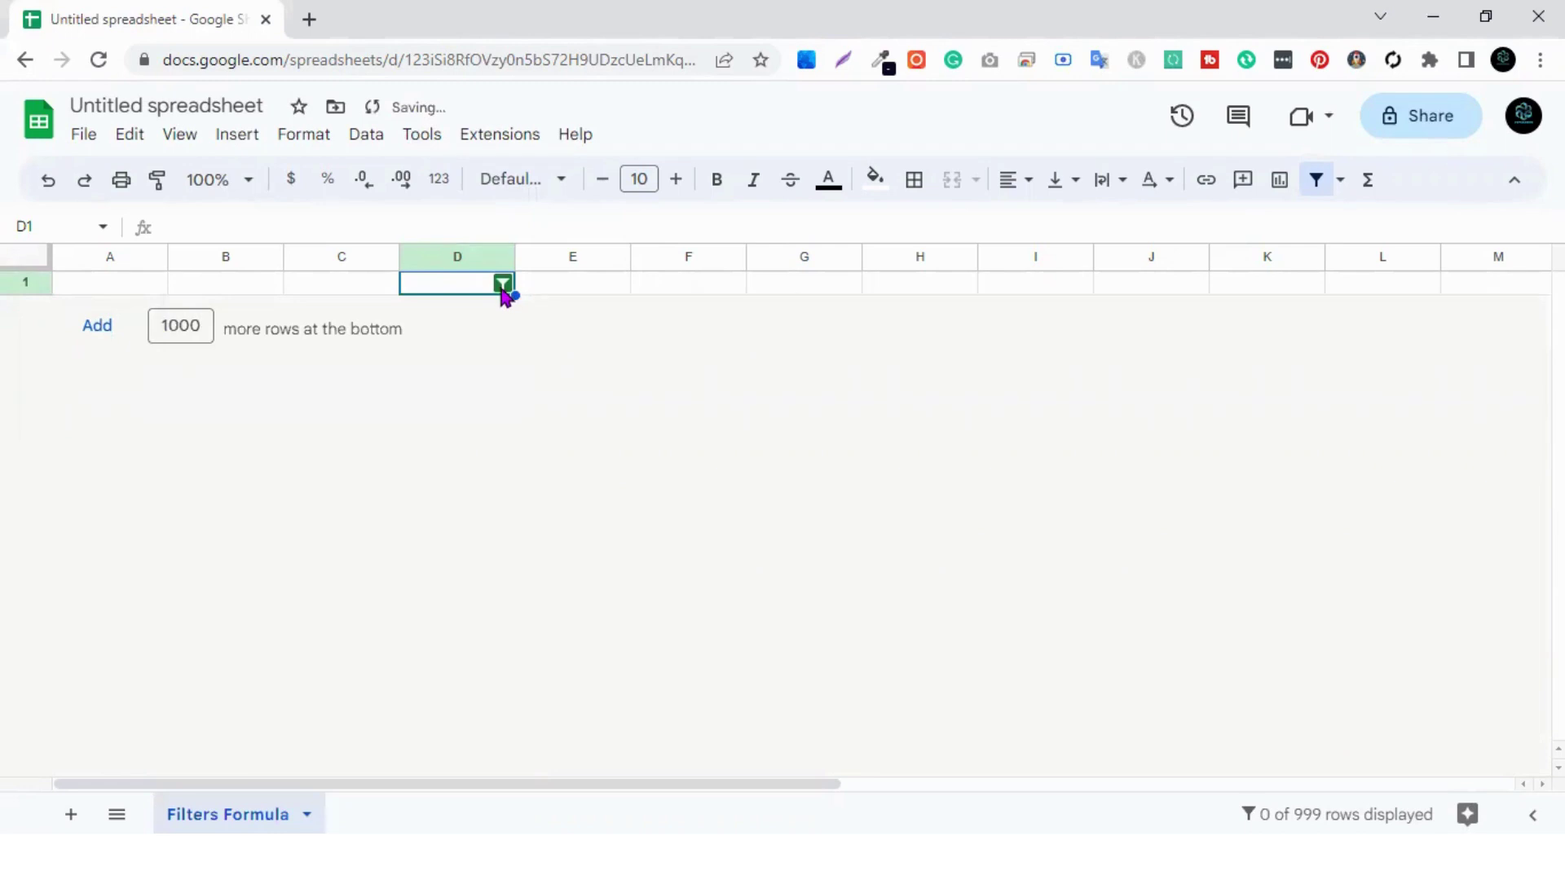
# Filter column D to show only rows whose Date is in the past year.
pyautogui.click(503, 286)
pyautogui.click(326, 570)
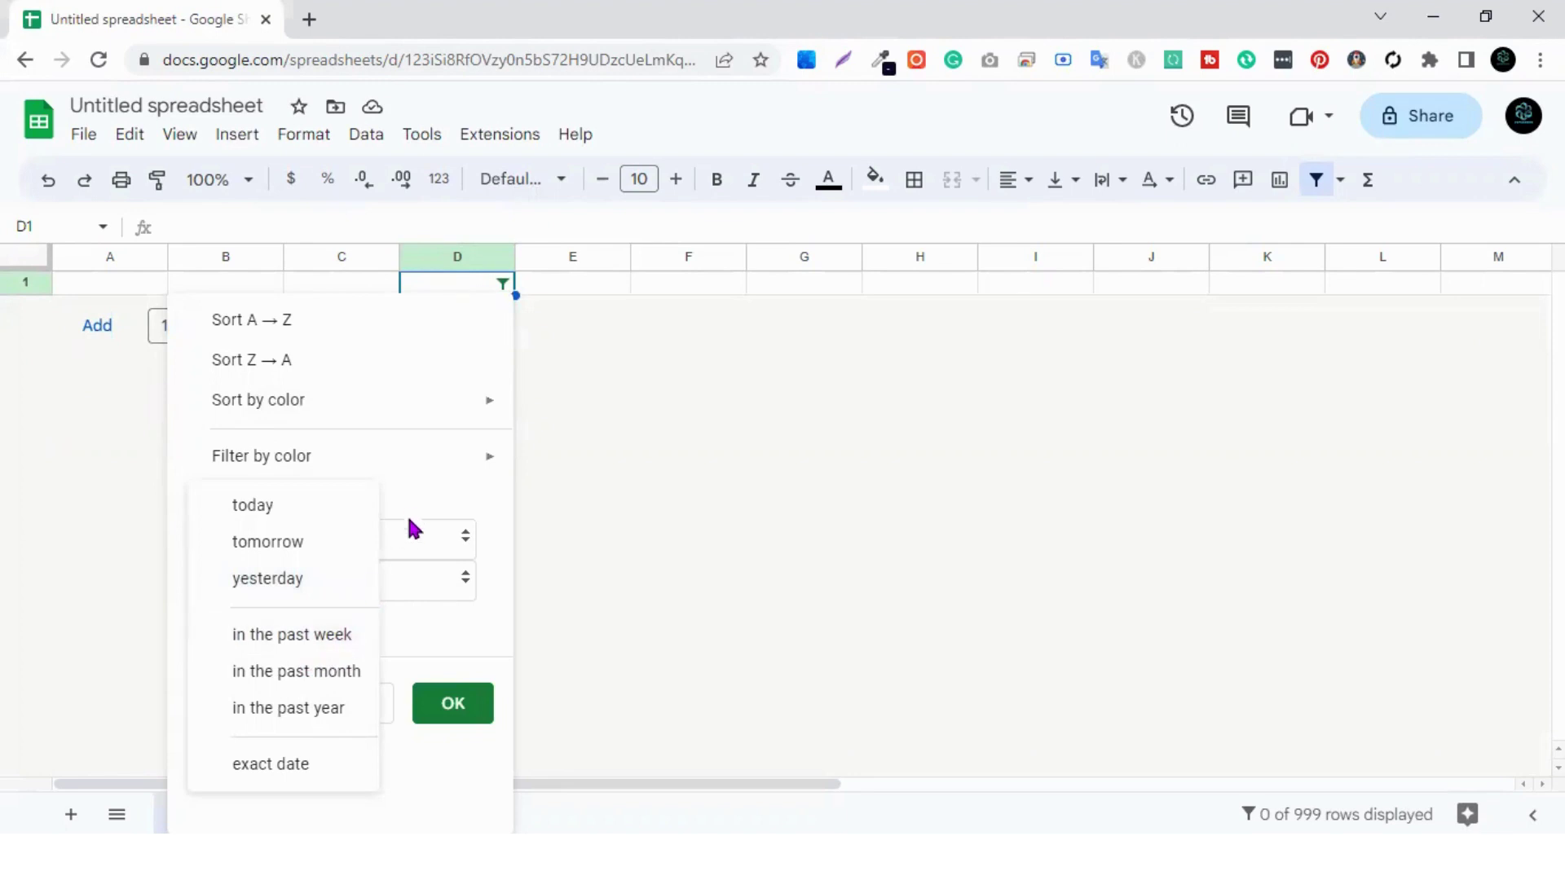
pyautogui.click(466, 475)
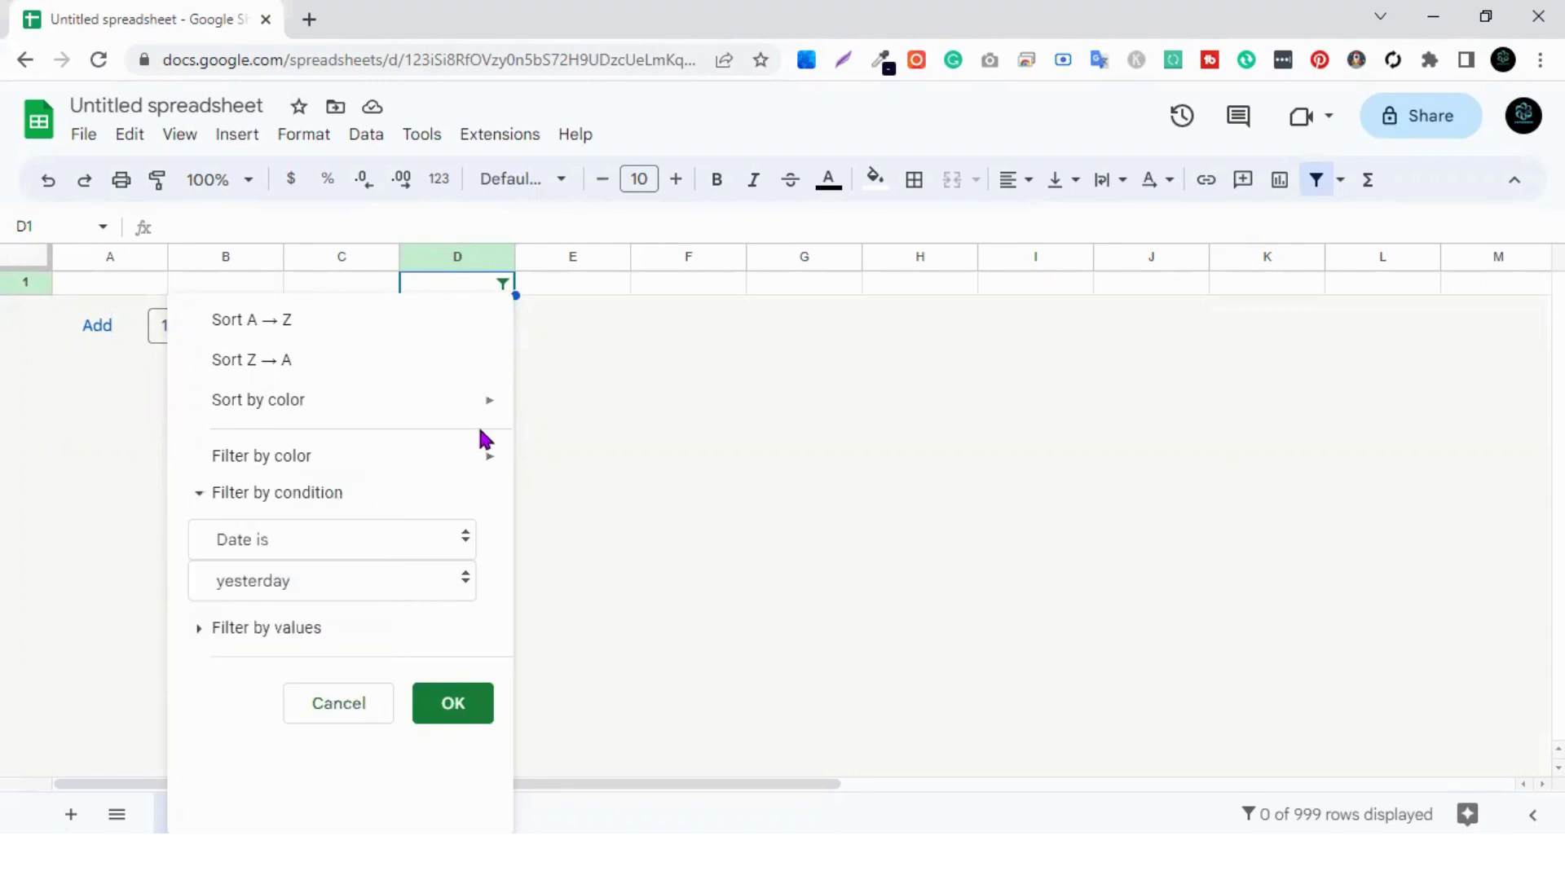
pyautogui.click(337, 581)
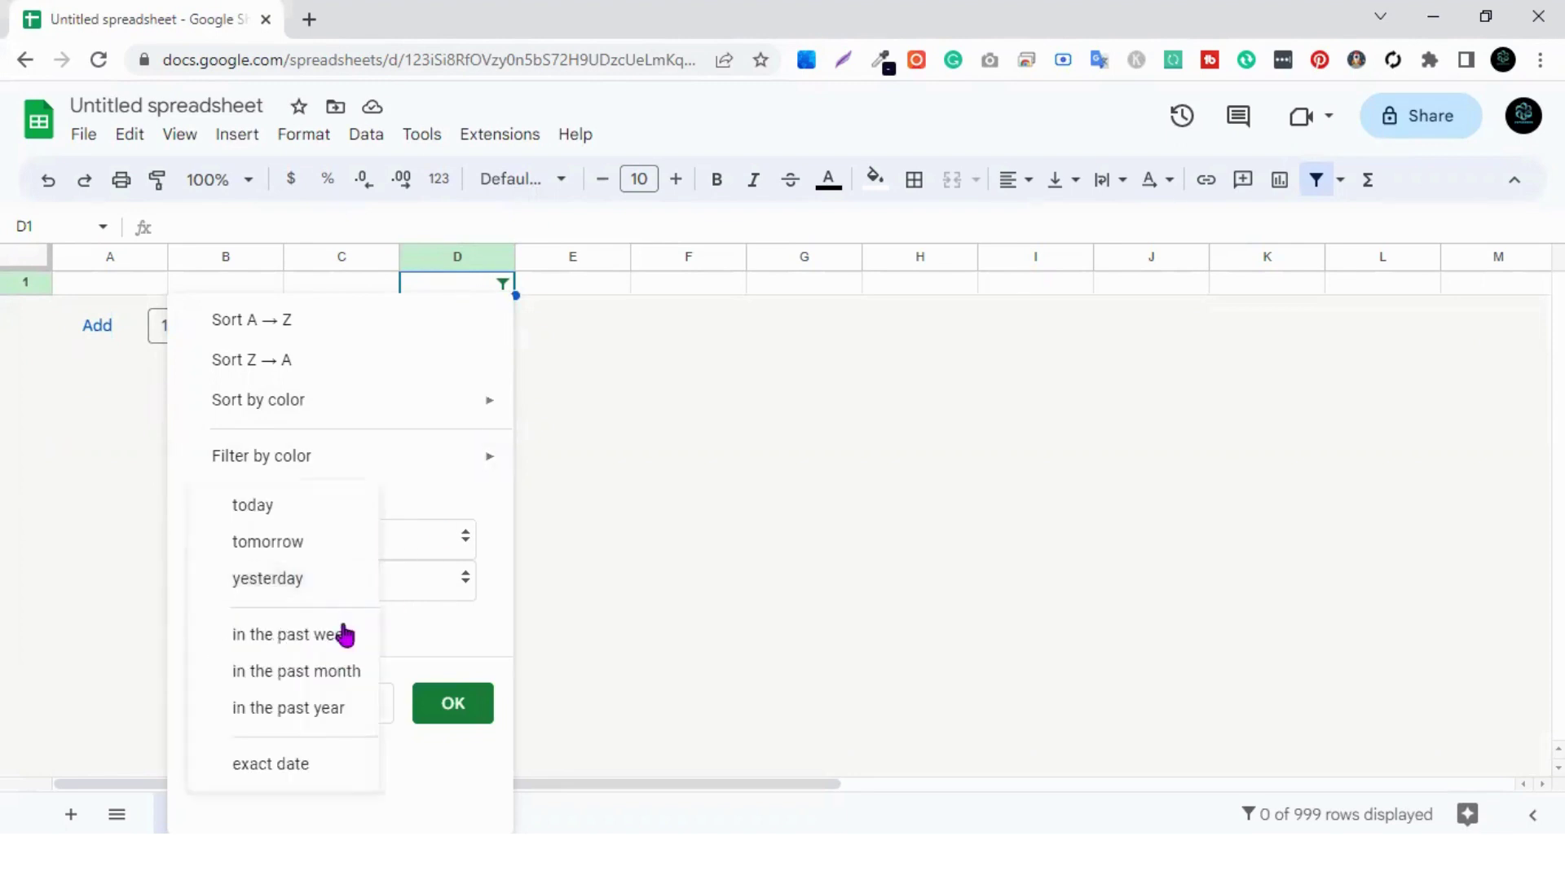
pyautogui.click(326, 709)
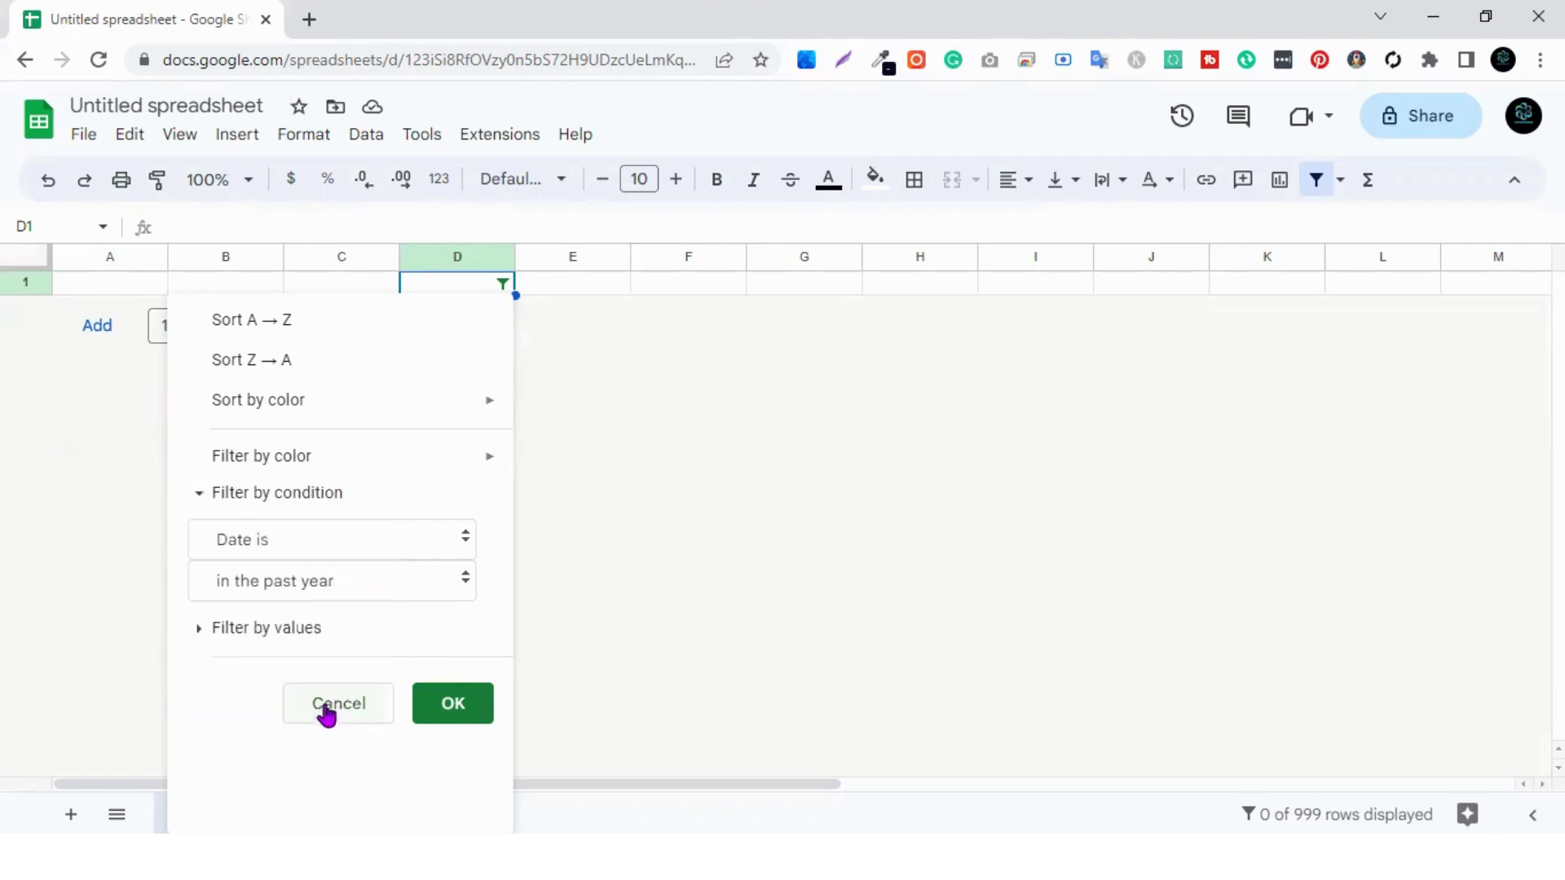
pyautogui.click(453, 704)
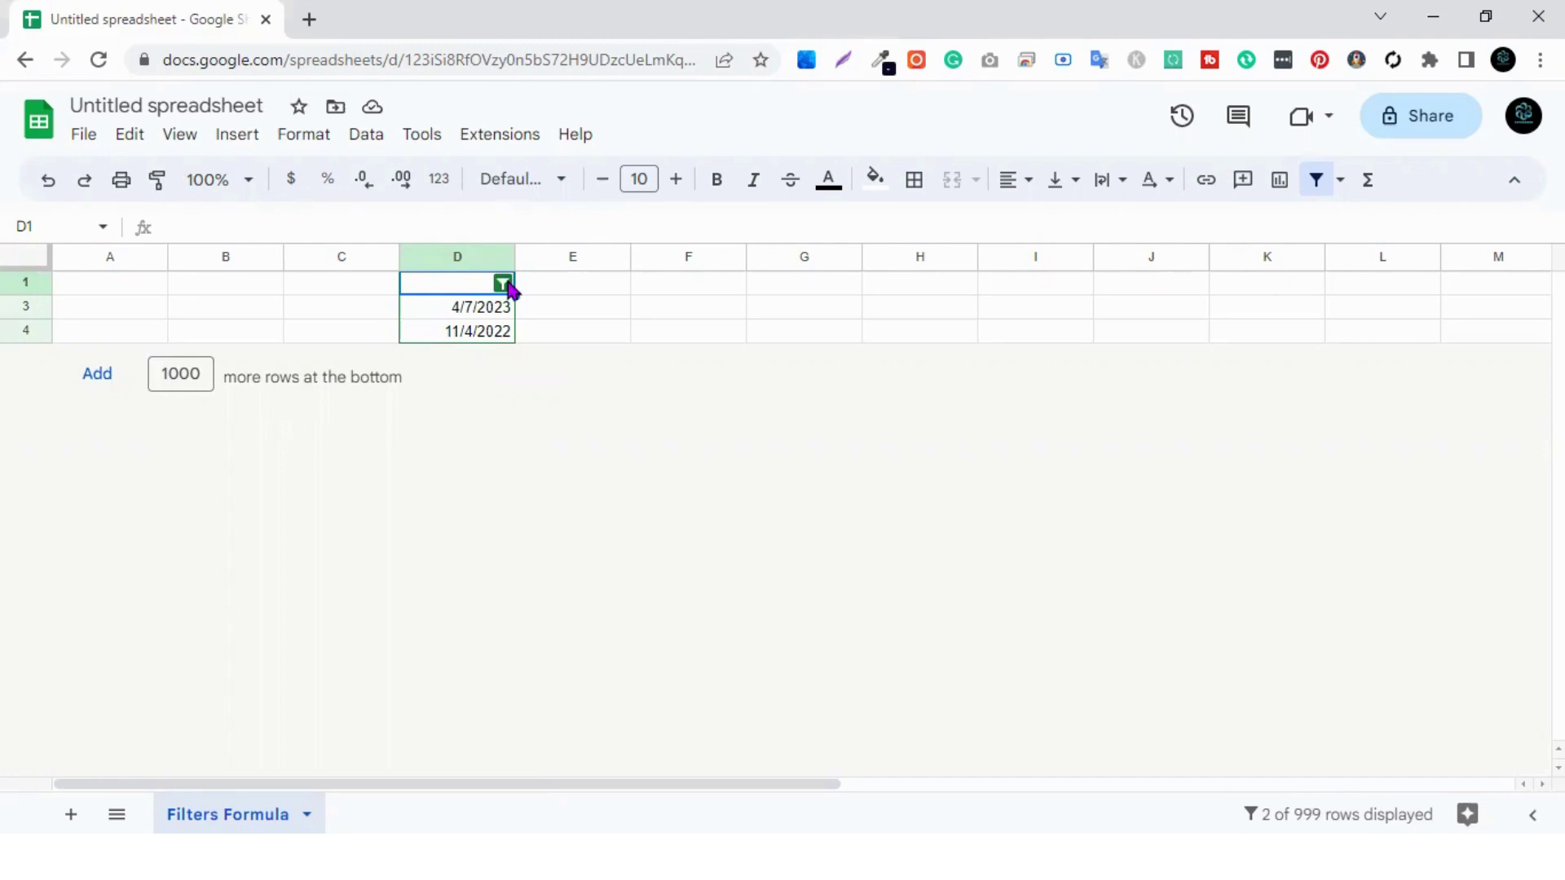
# Change column D's filter condition to Date is before today and apply it.
pyautogui.click(505, 286)
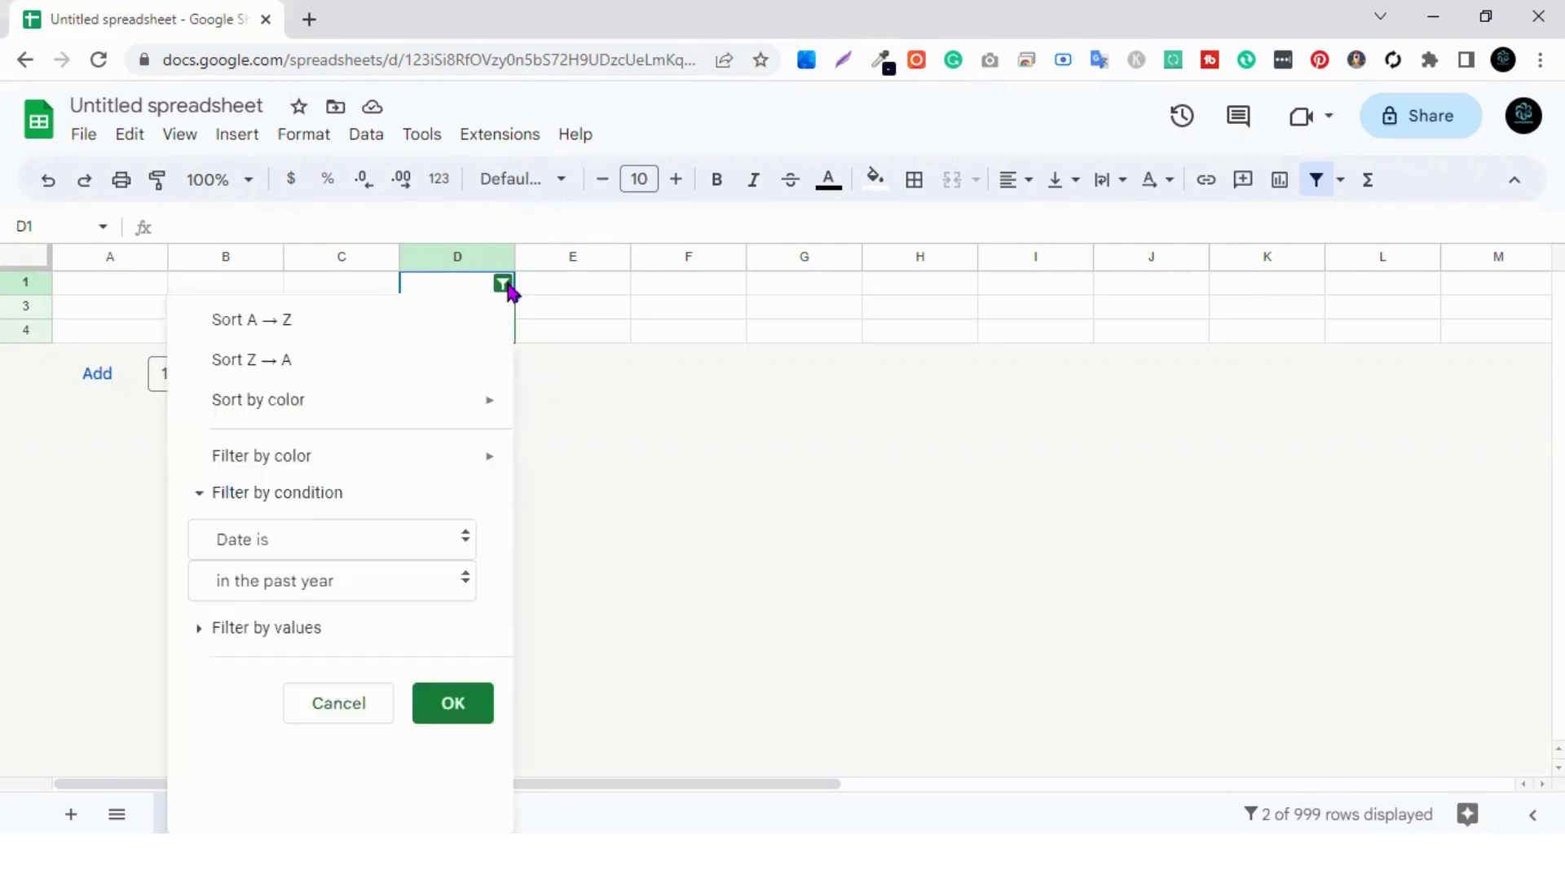
pyautogui.click(331, 554)
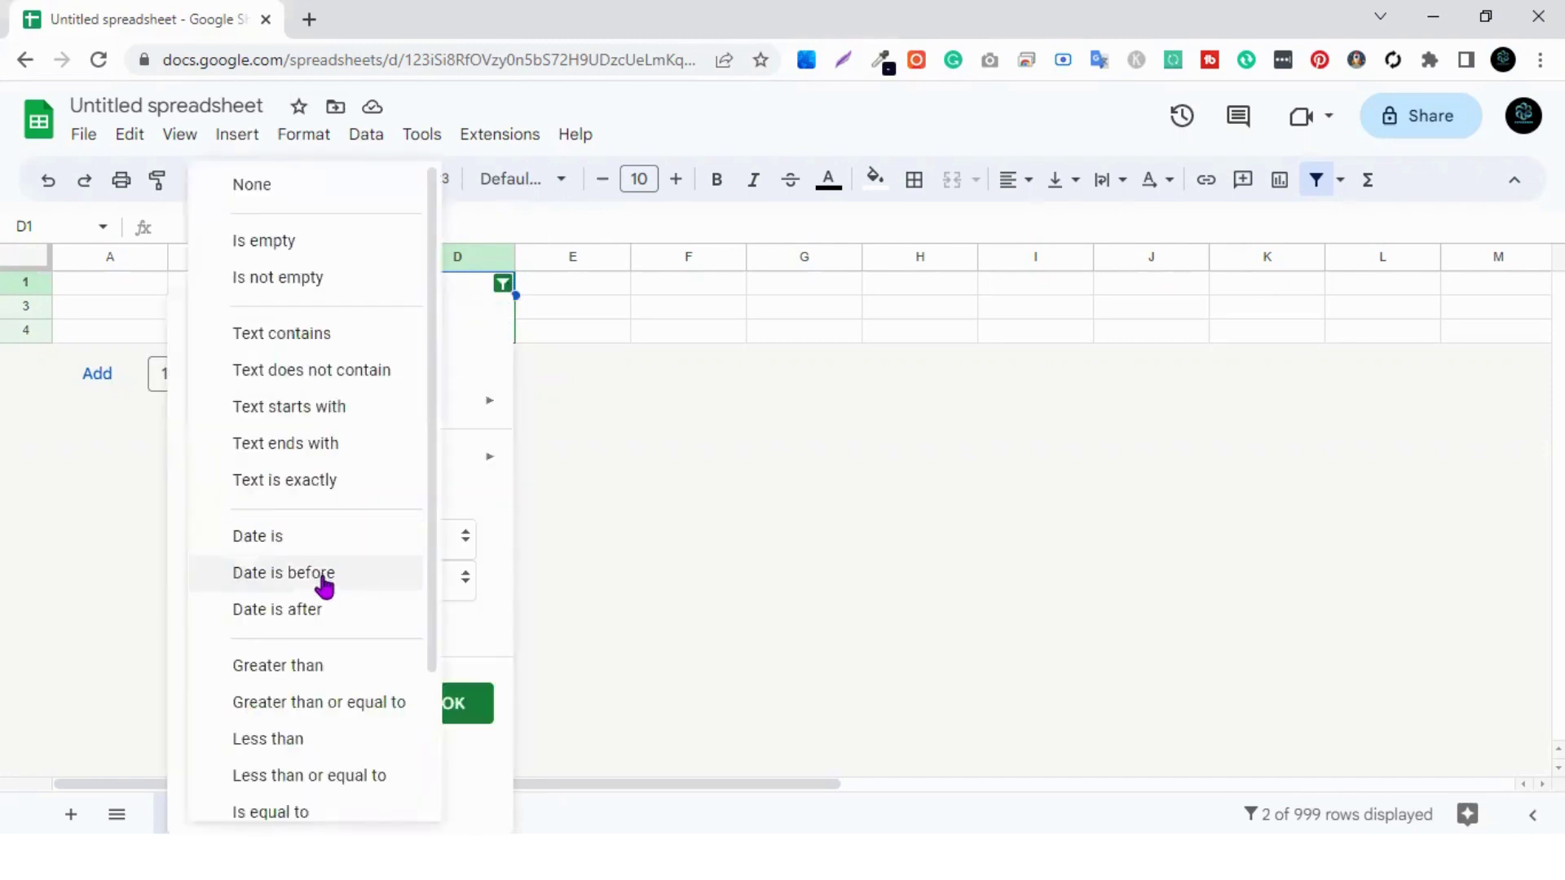
pyautogui.click(329, 578)
pyautogui.click(329, 579)
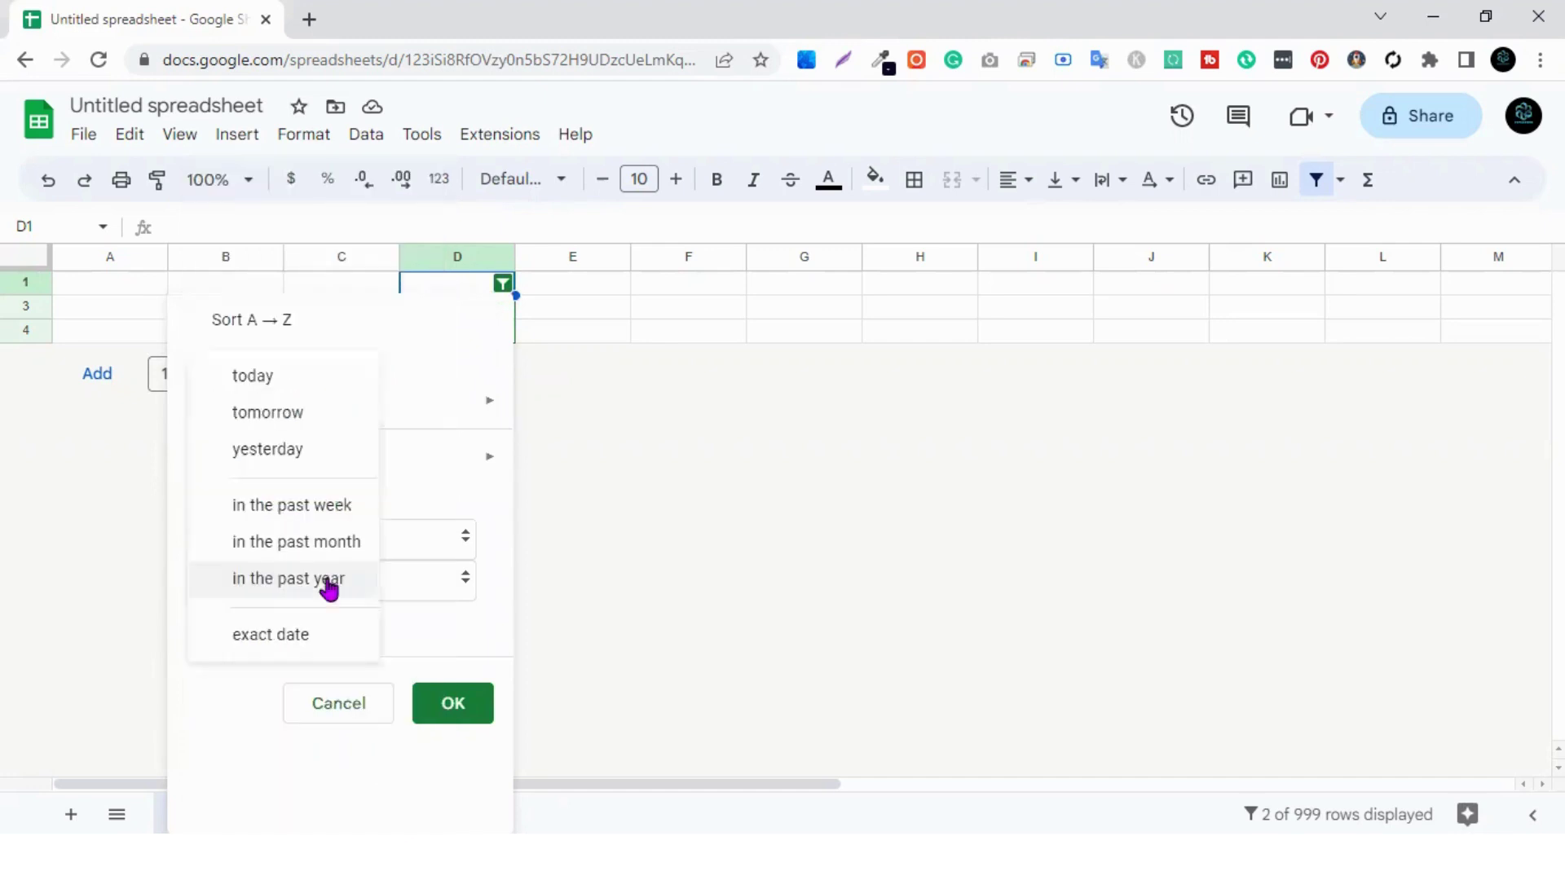
pyautogui.click(290, 390)
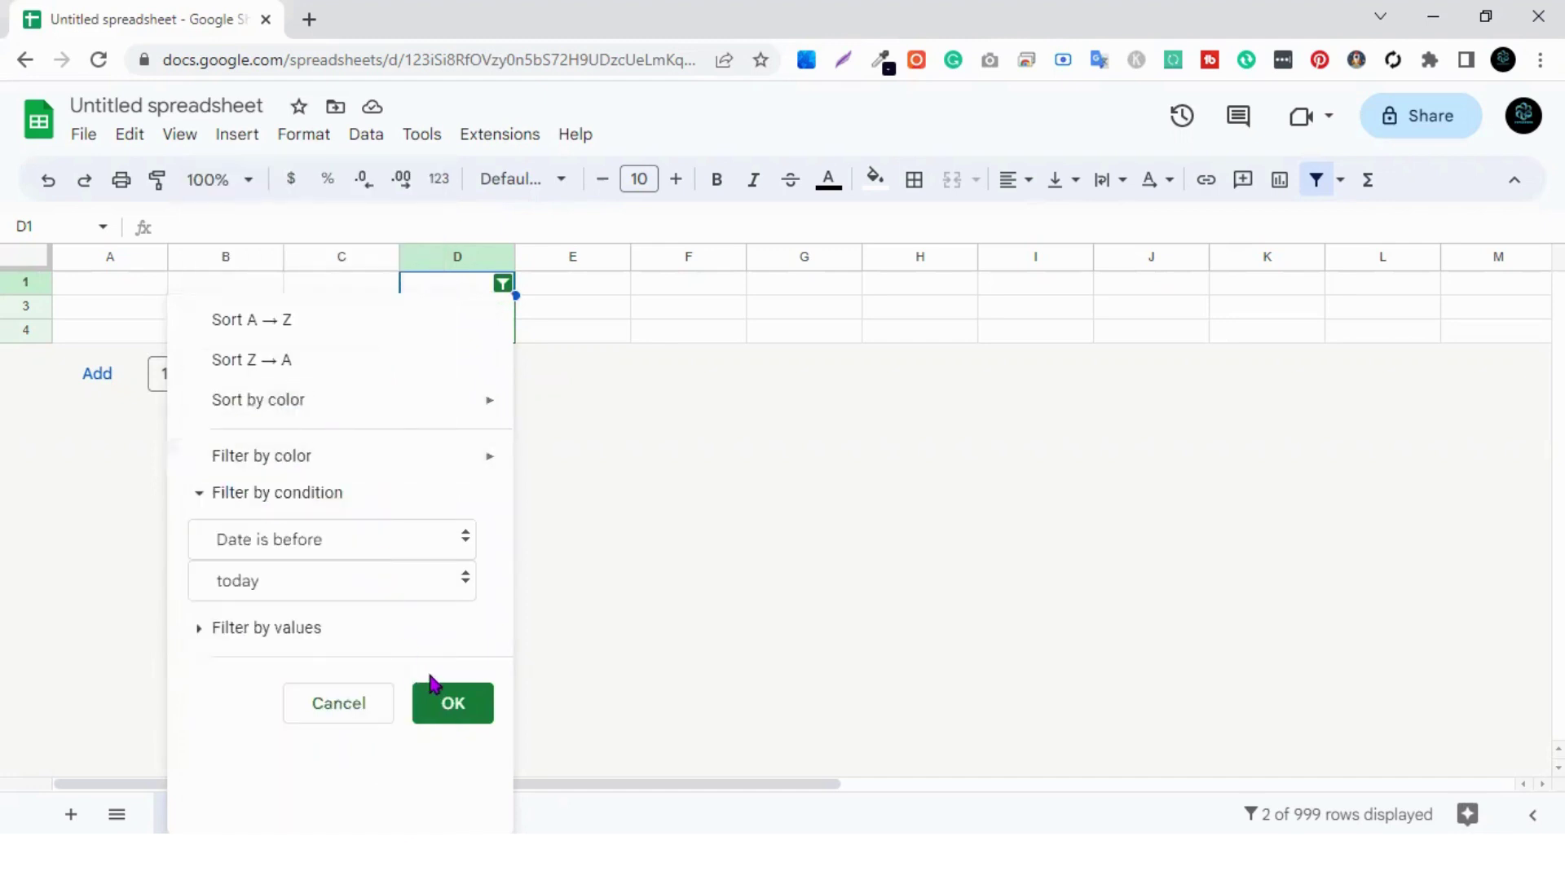
pyautogui.click(452, 711)
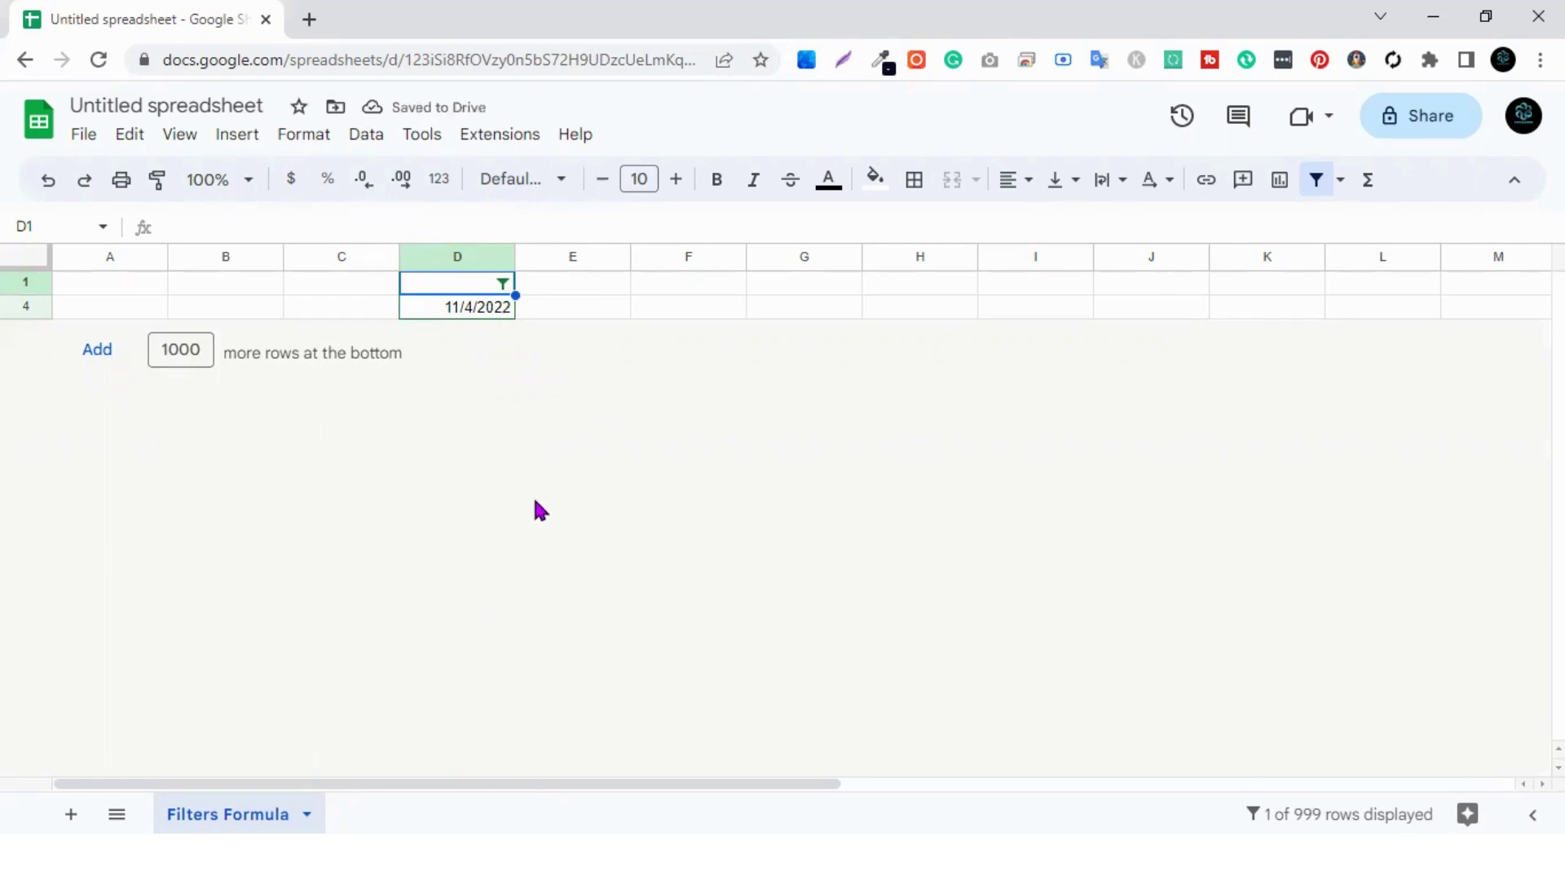
# Review the relative date options for column D's filter, and apply the condition Date is after today.
pyautogui.click(501, 284)
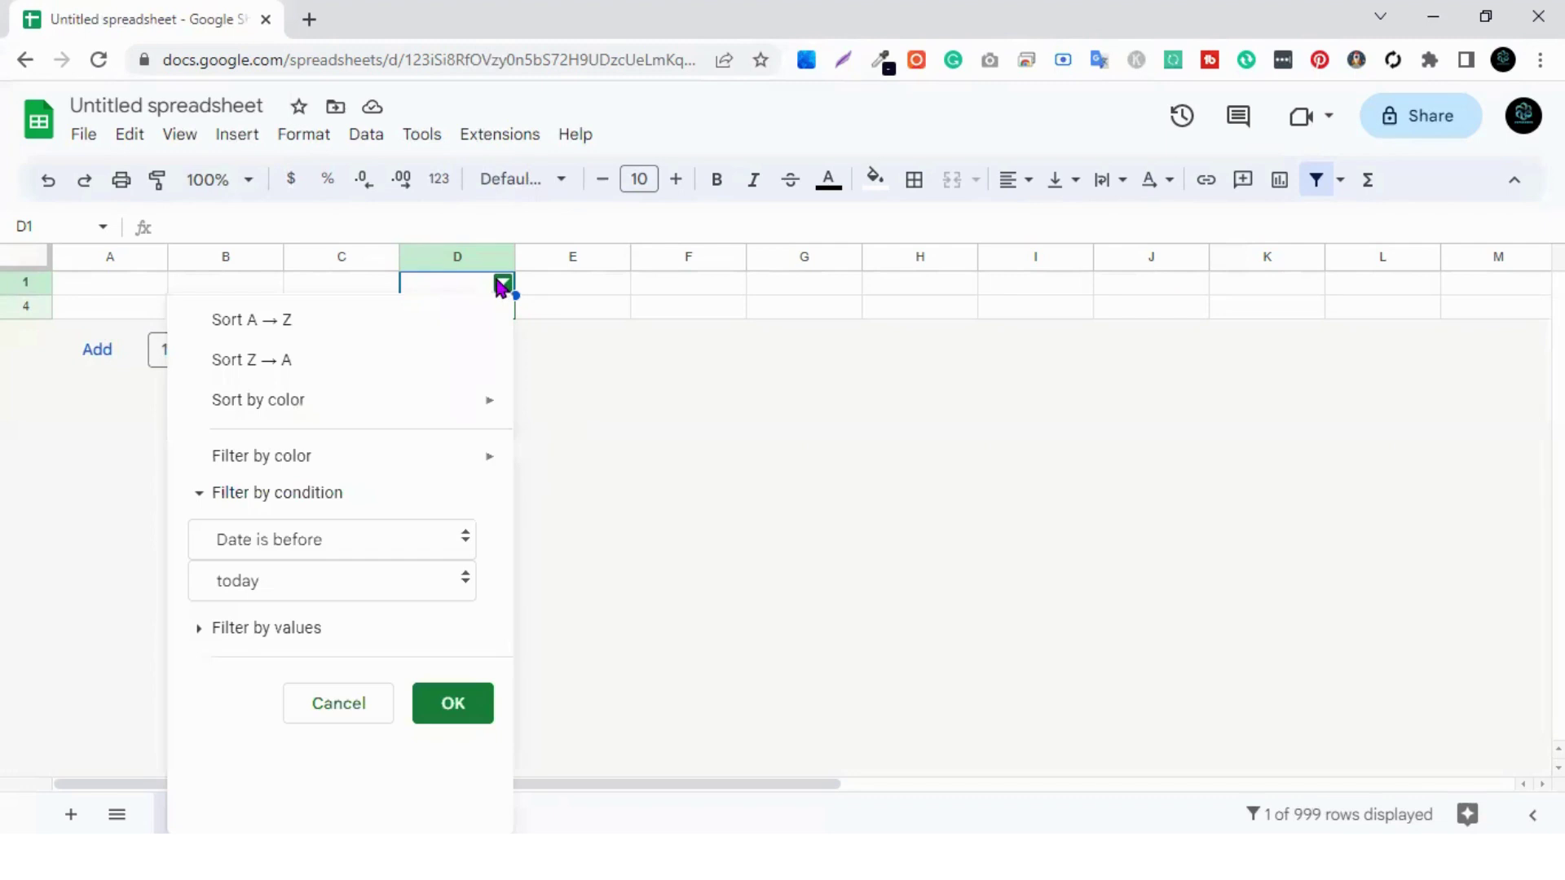
pyautogui.click(322, 548)
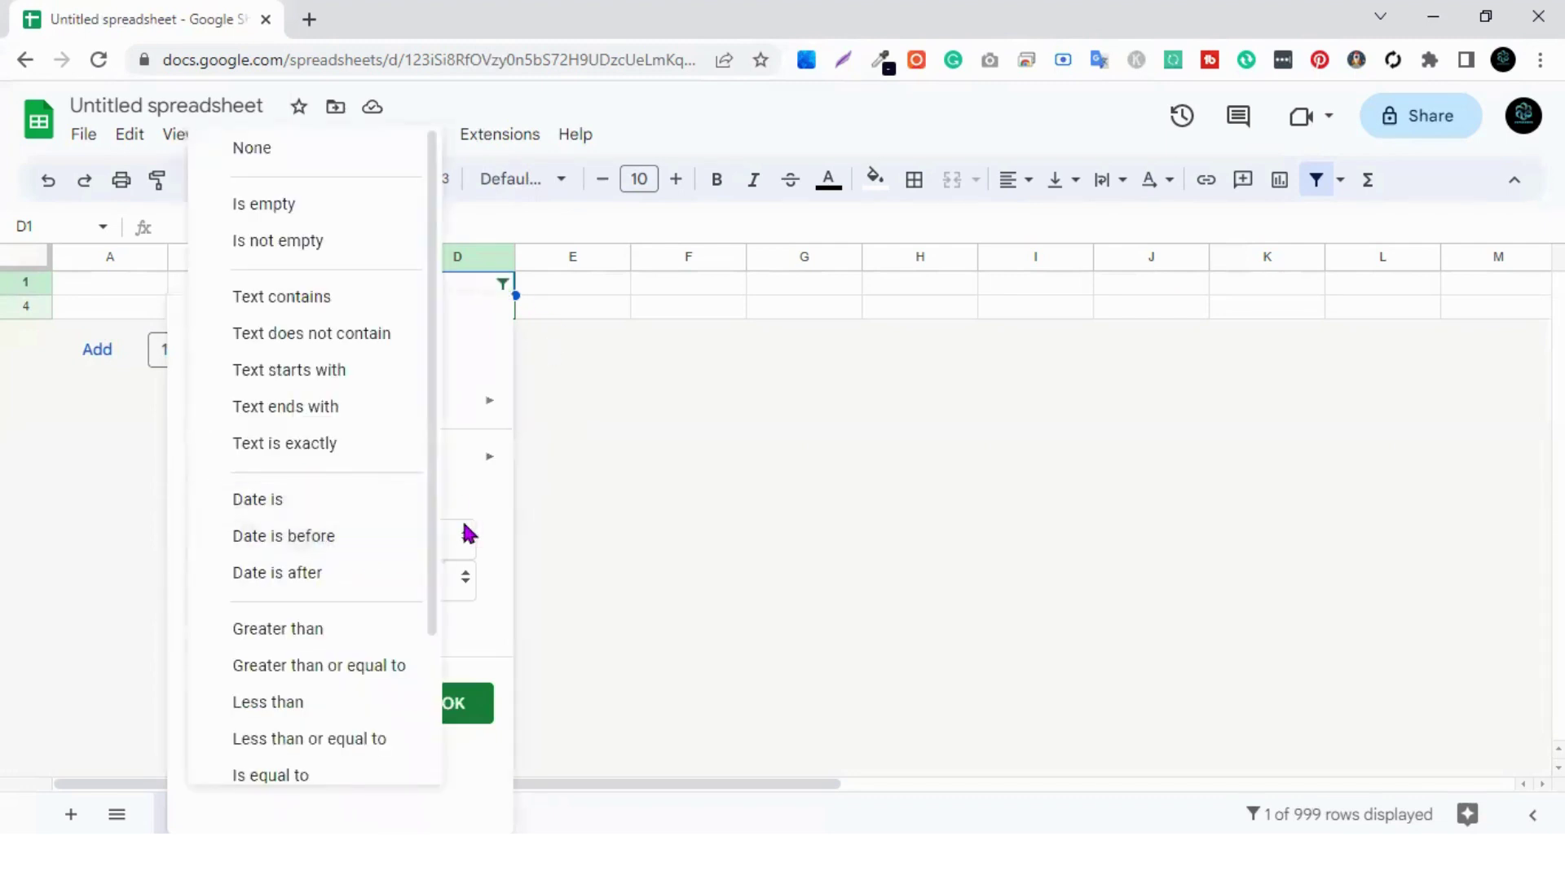
pyautogui.click(477, 496)
pyautogui.click(472, 496)
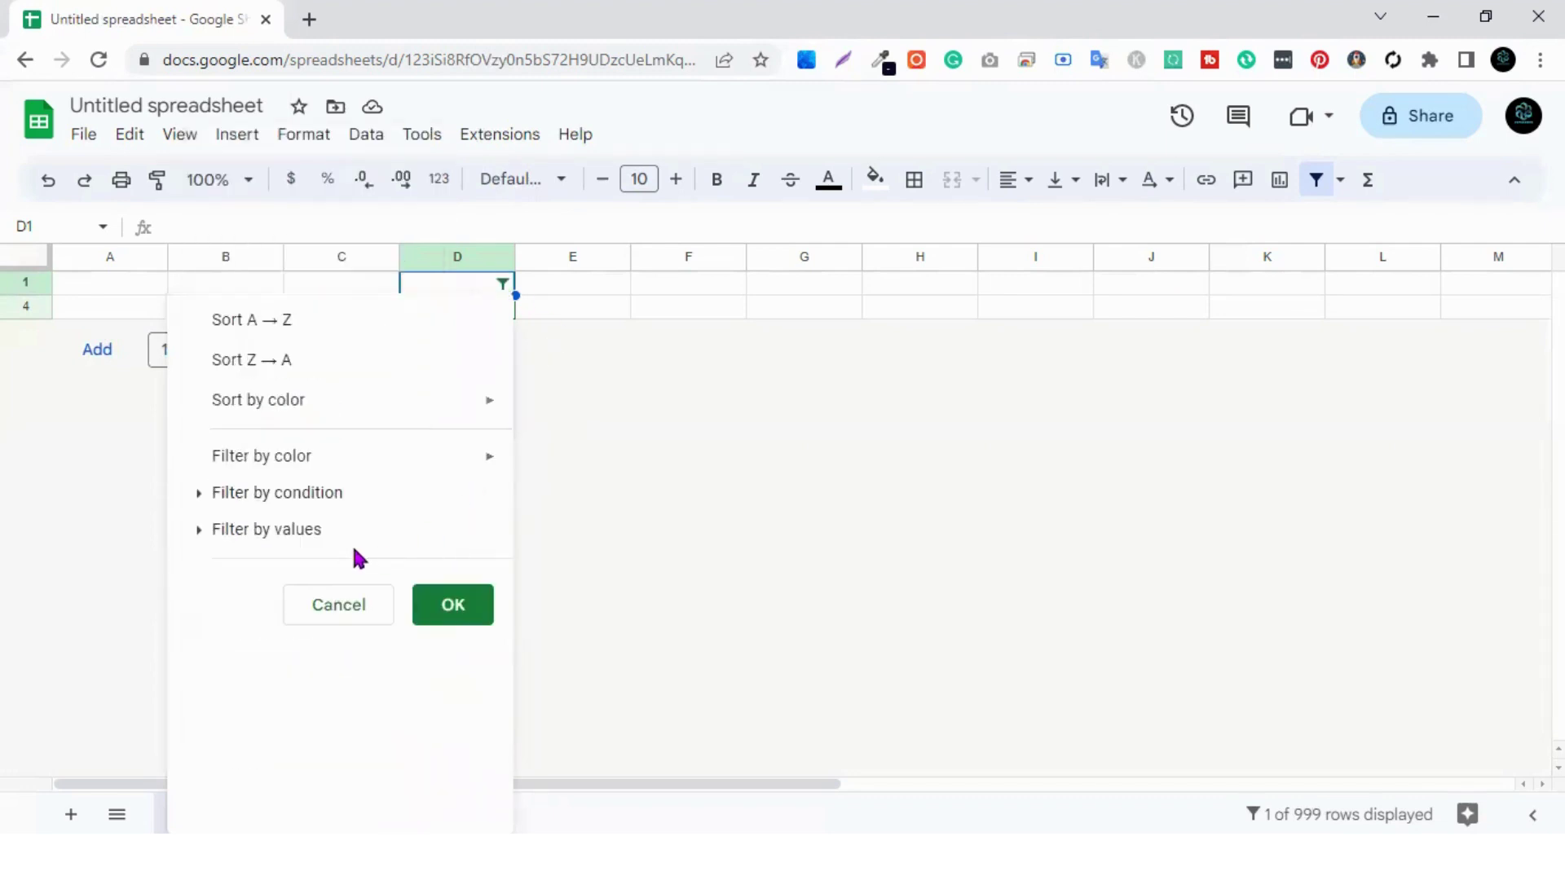
pyautogui.click(200, 497)
pyautogui.click(269, 585)
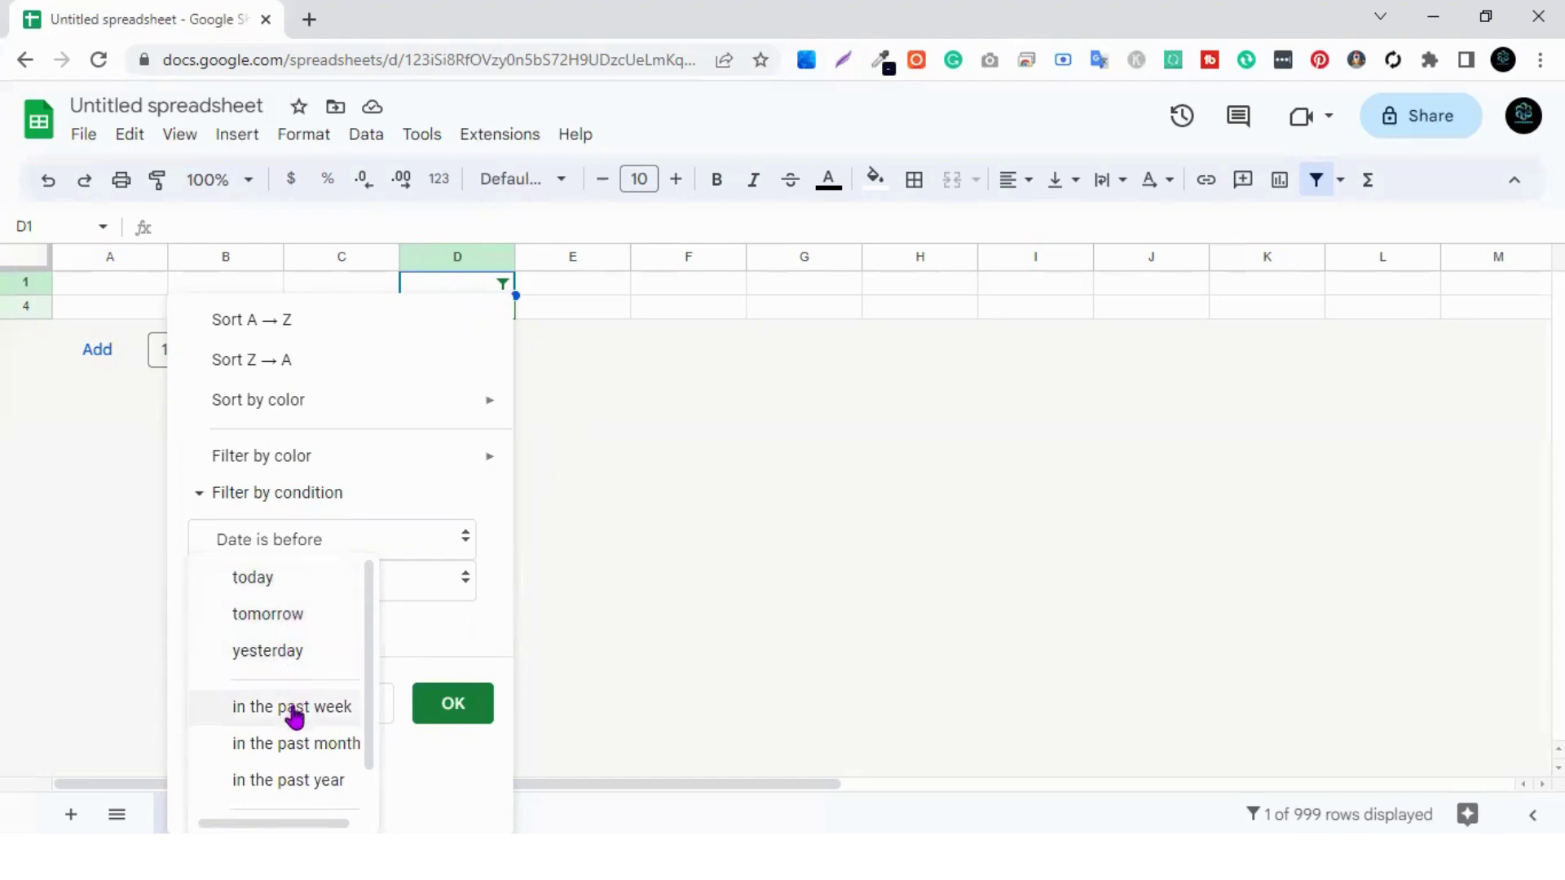
pyautogui.press('Down')
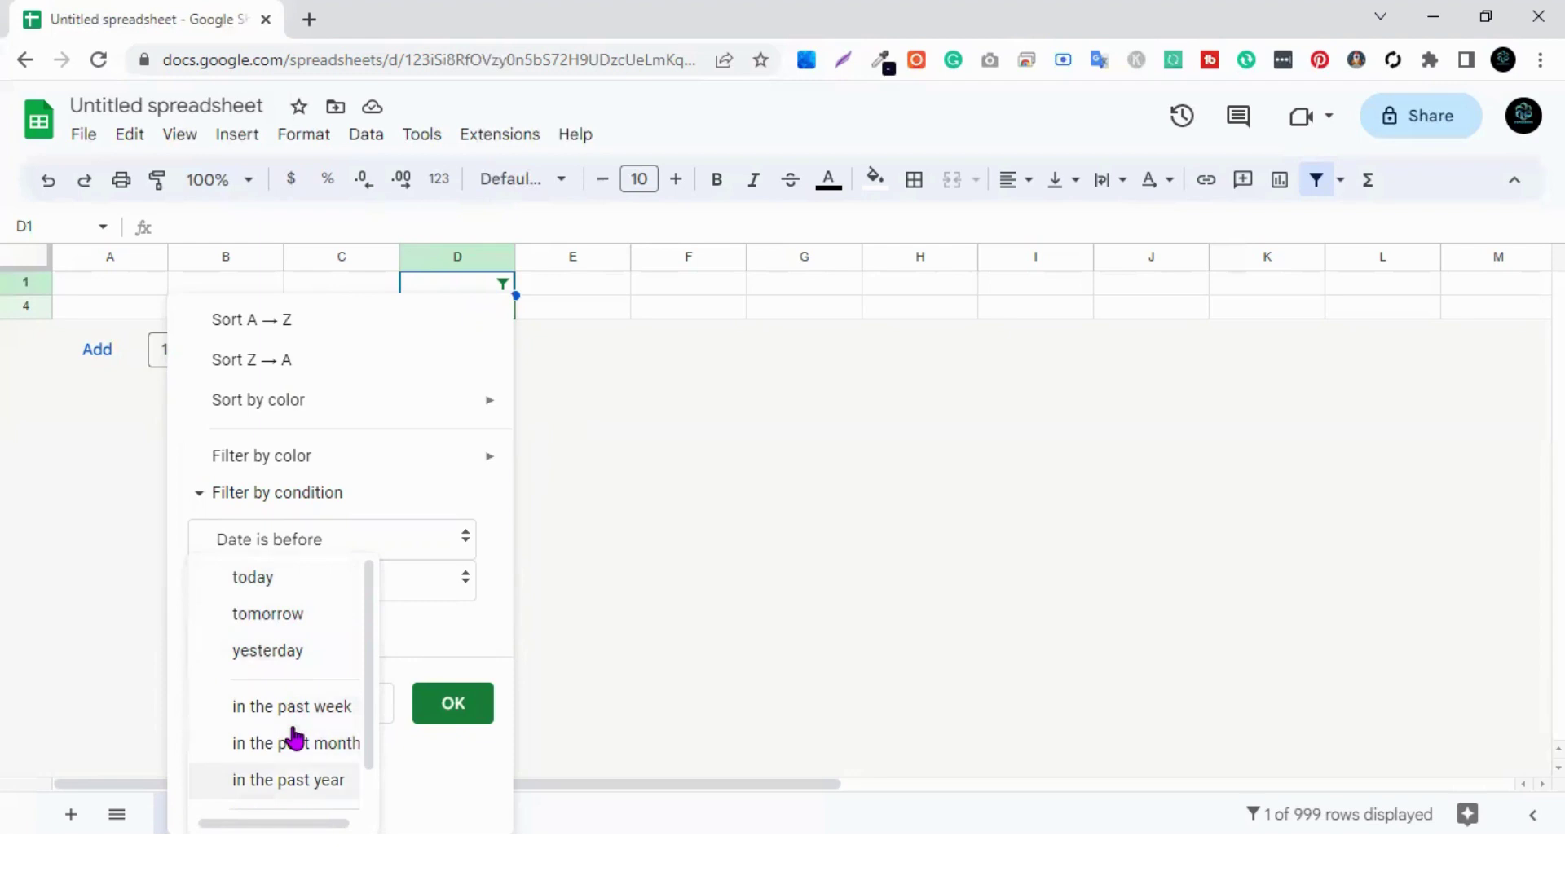
pyautogui.press('Up')
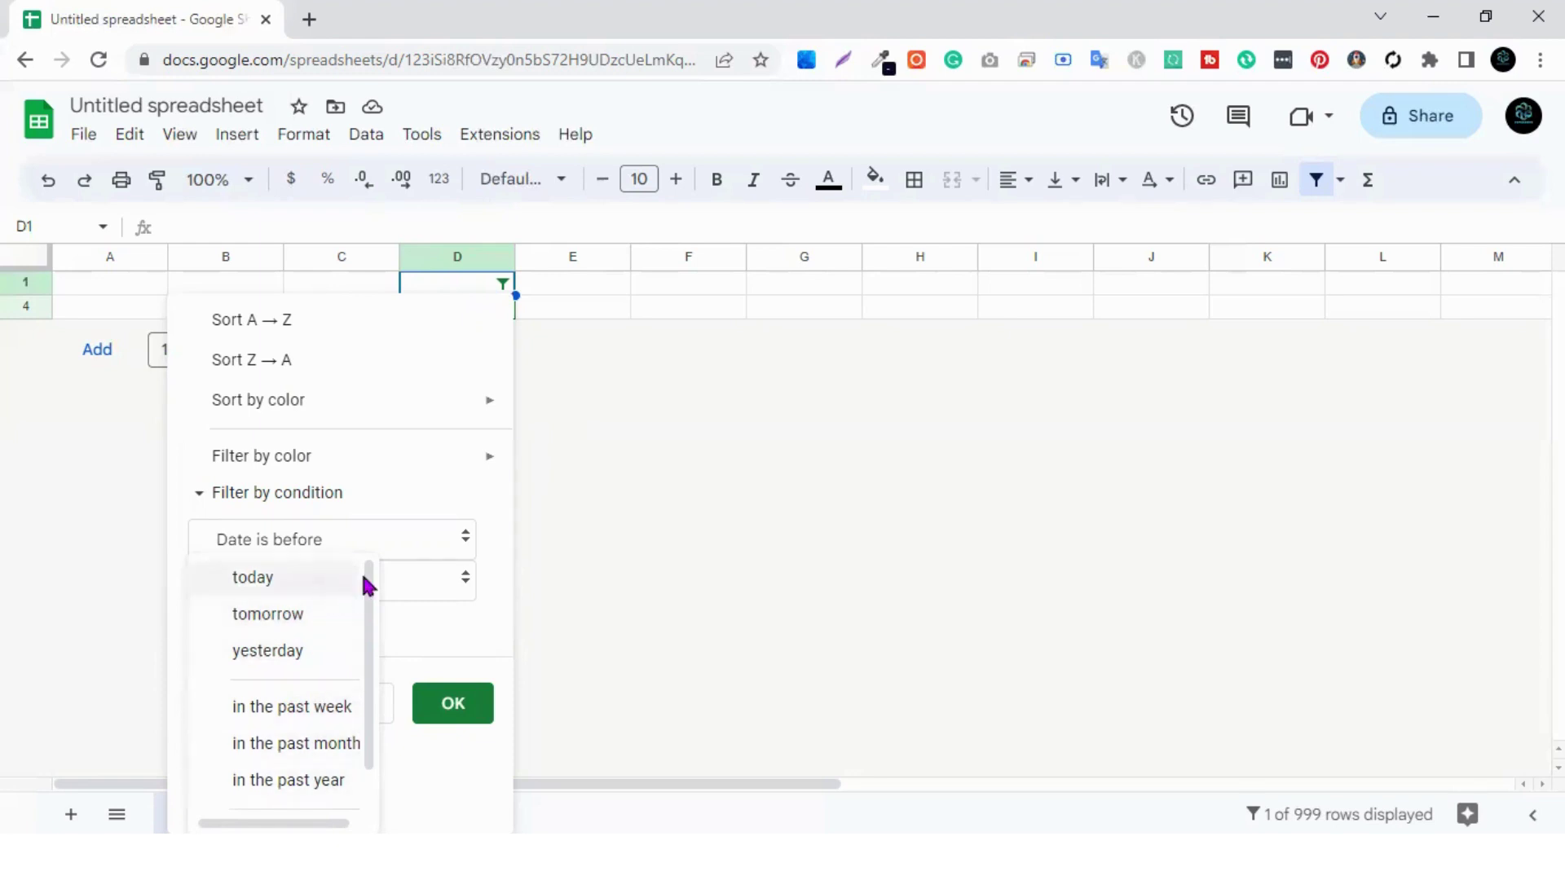
pyautogui.click(398, 541)
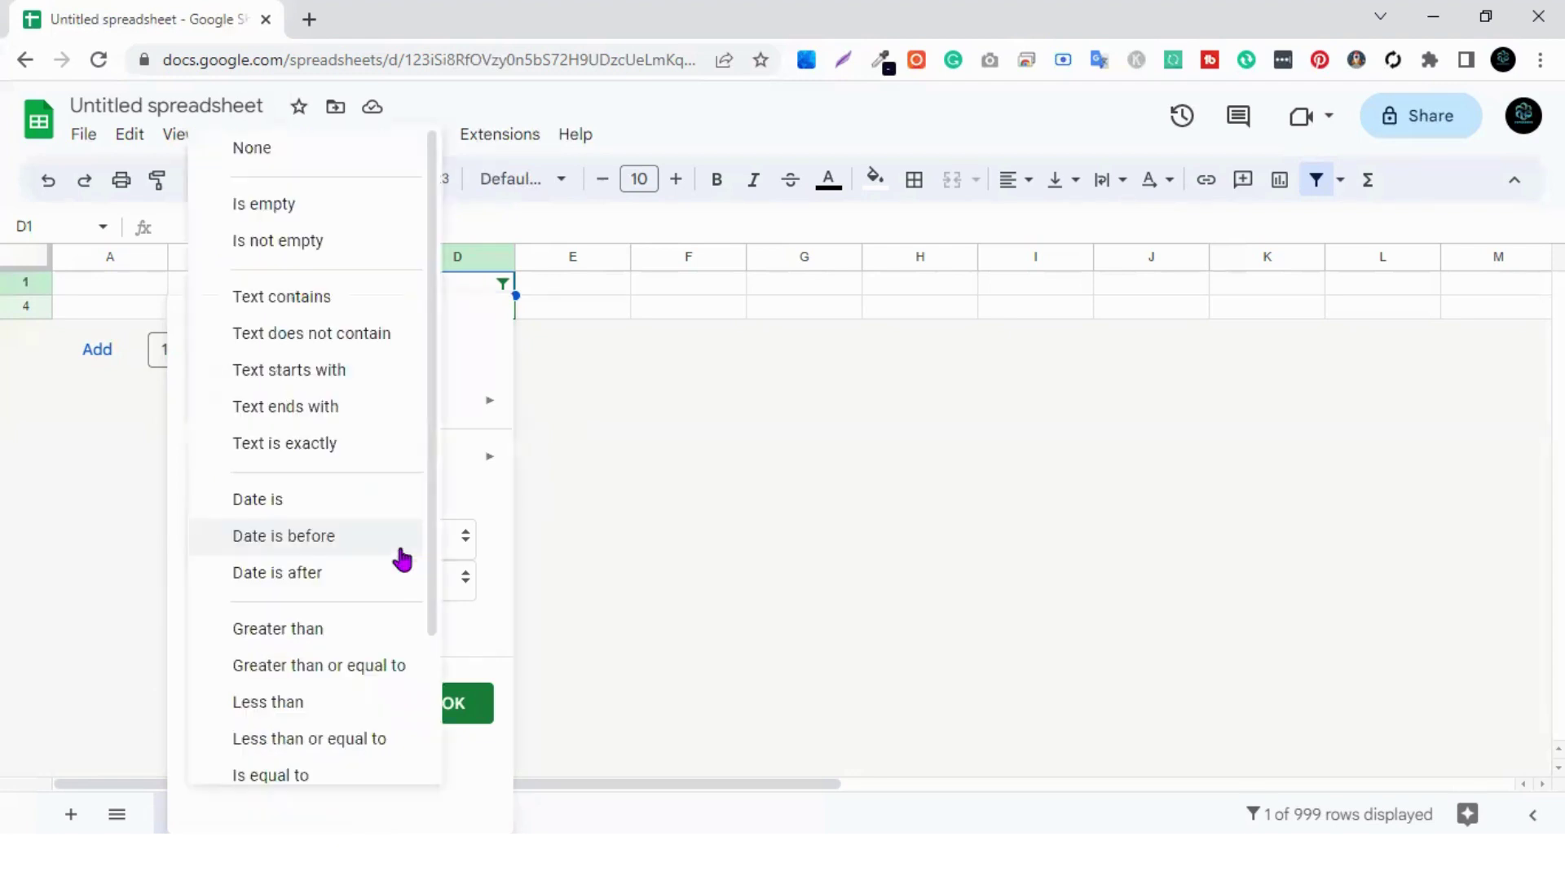
pyautogui.click(312, 575)
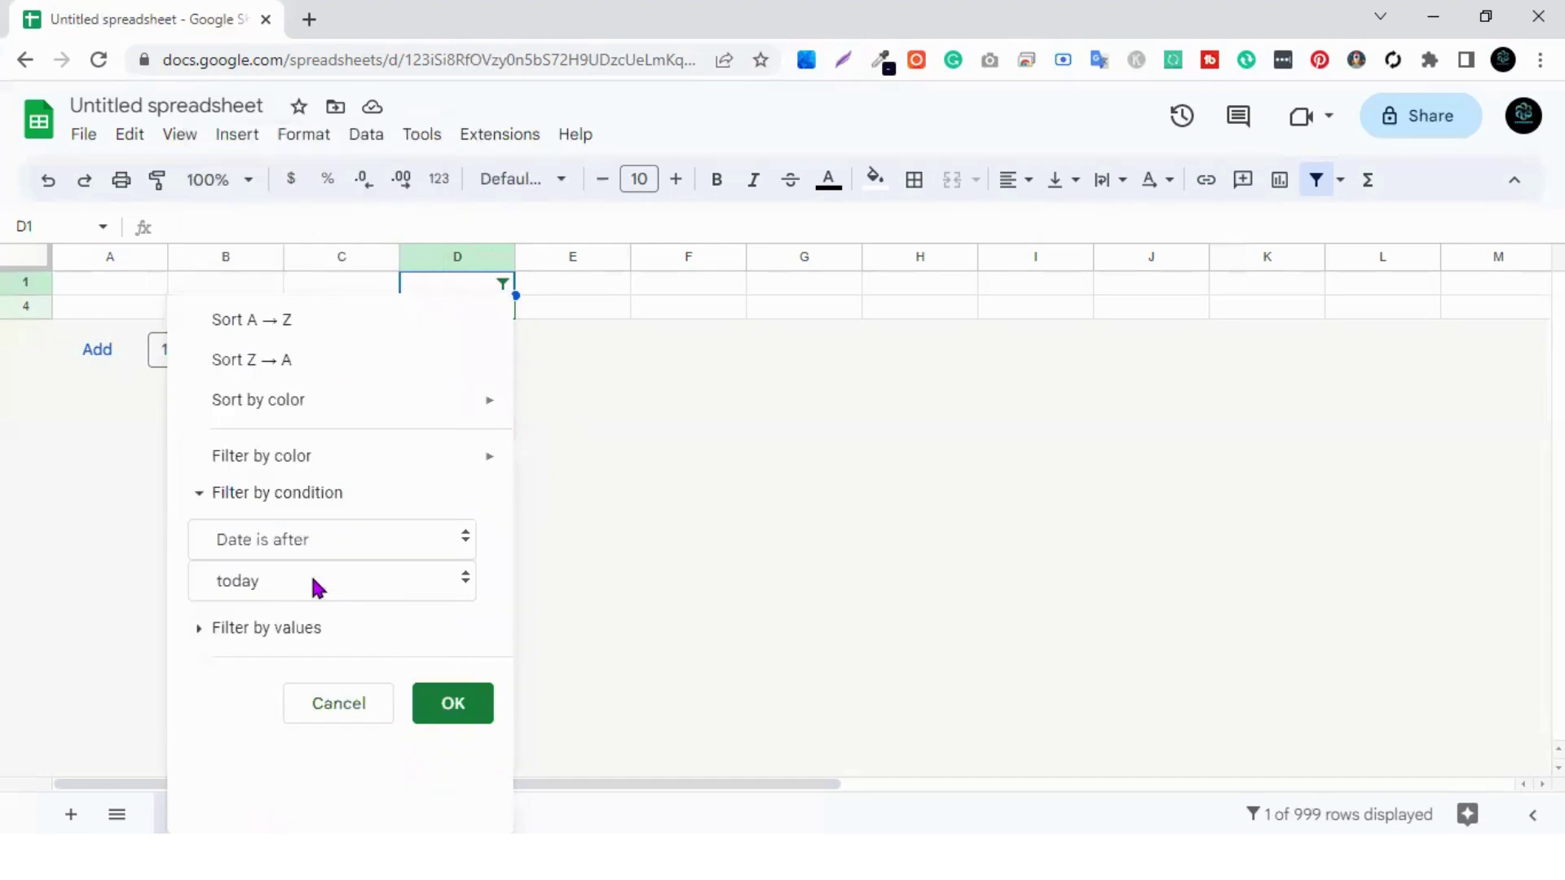
pyautogui.click(451, 702)
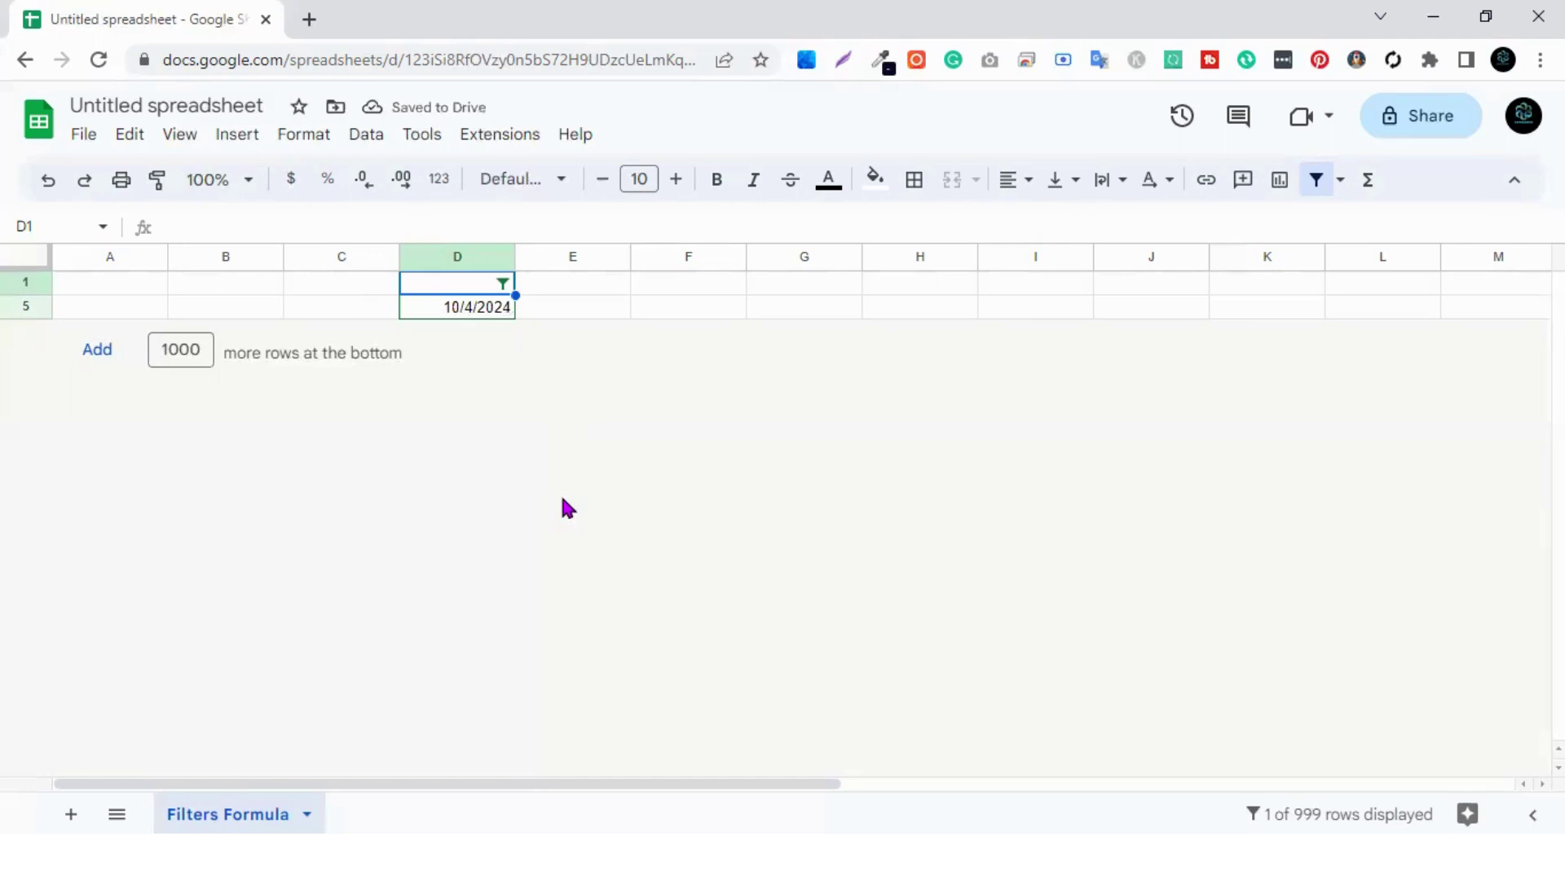
pyautogui.click(506, 285)
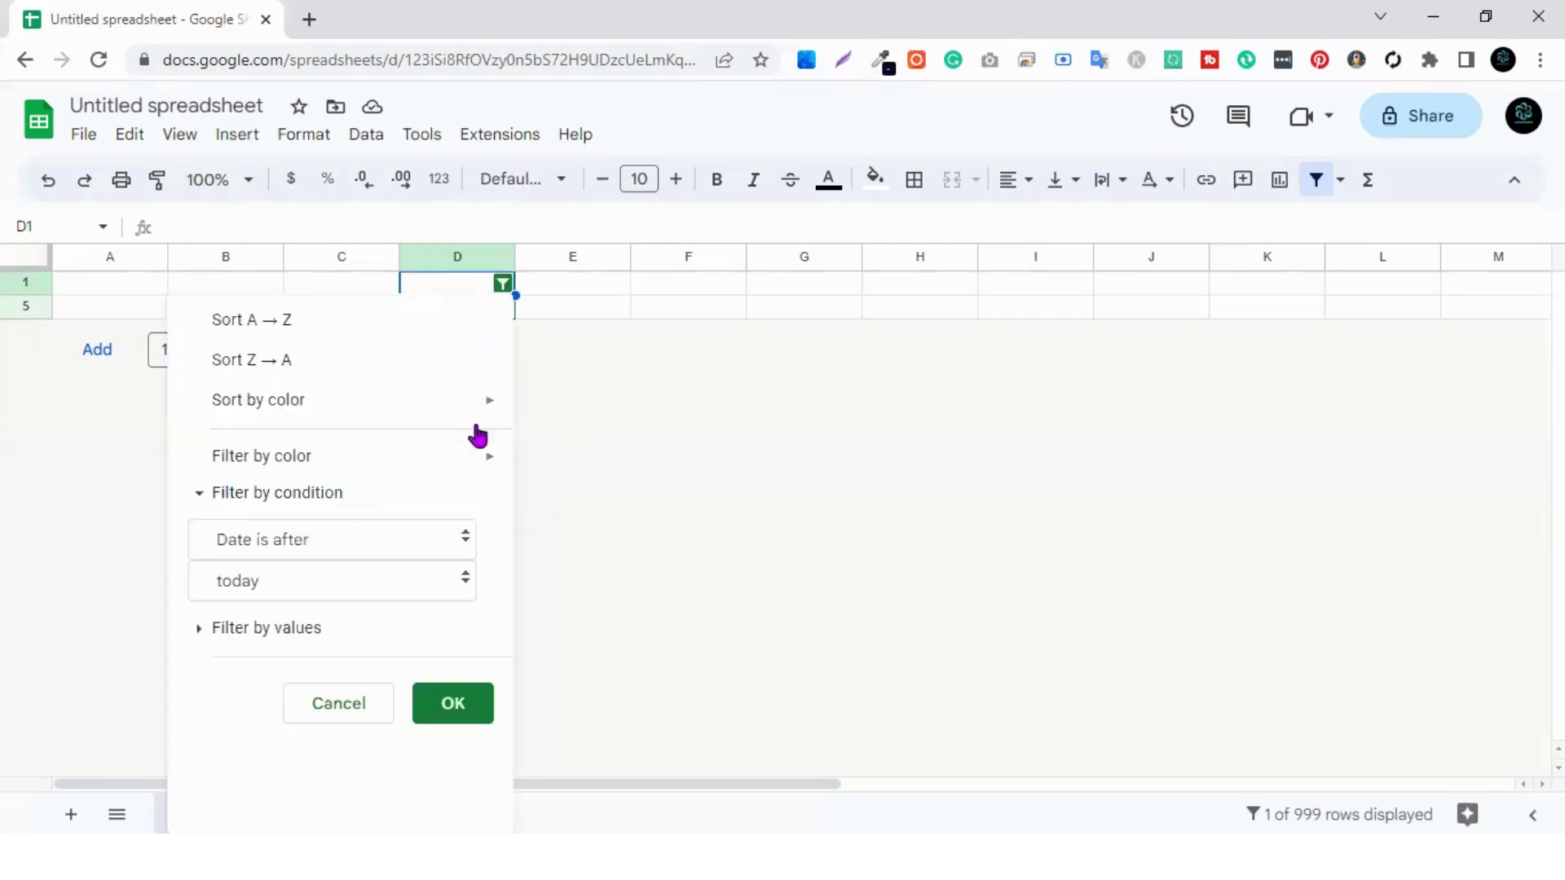
pyautogui.click(314, 542)
pyautogui.scroll(-2, 316, 550)
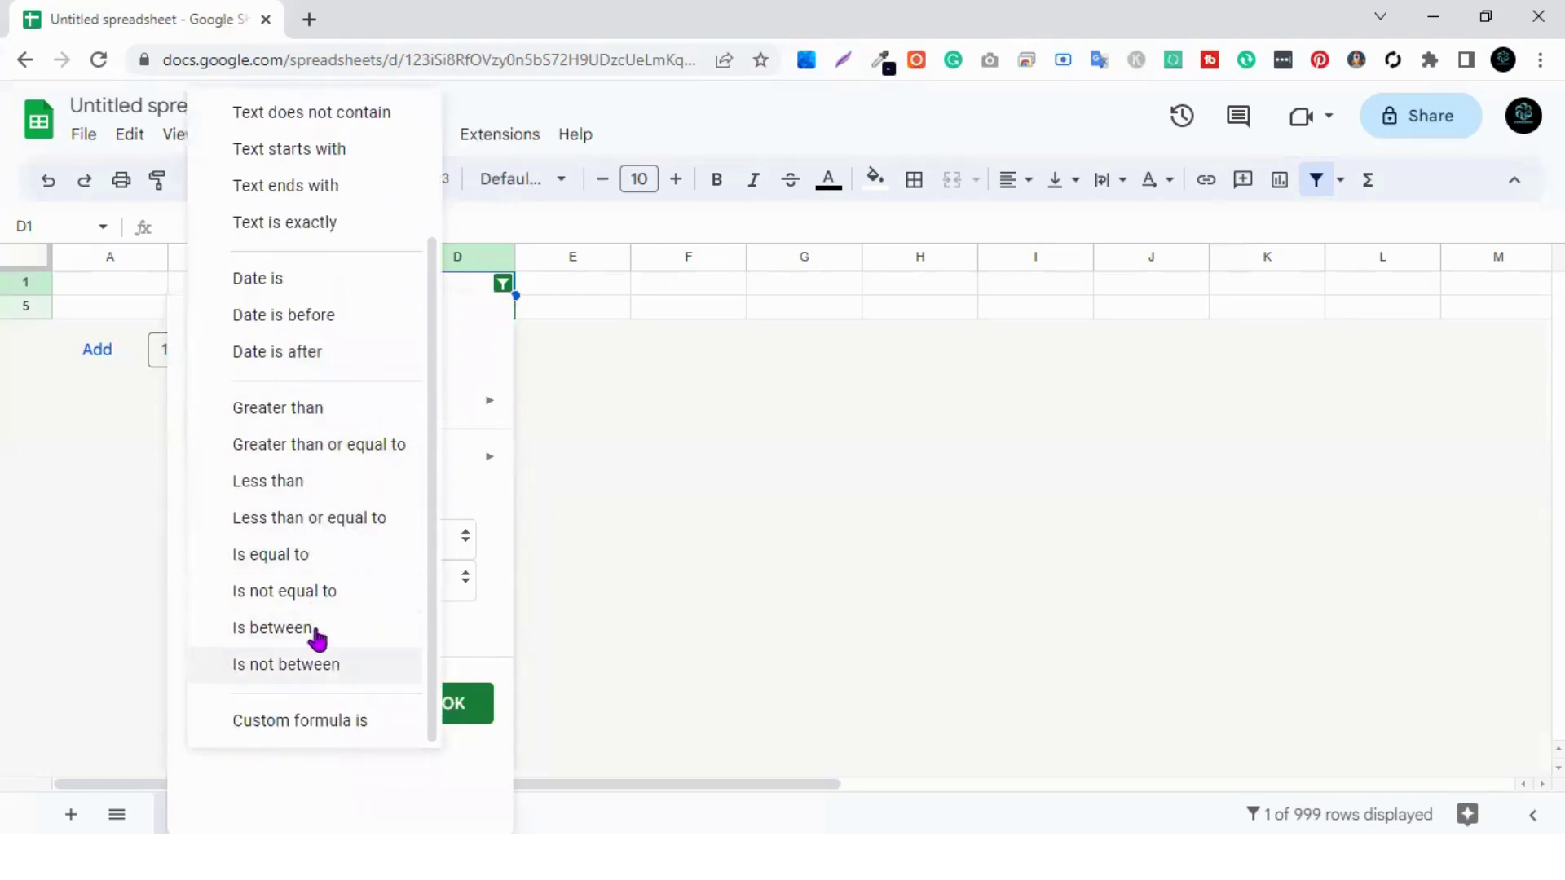
pyautogui.click(594, 393)
# Delete the date in cell D5.
pyautogui.click(531, 312)
pyautogui.click(464, 315)
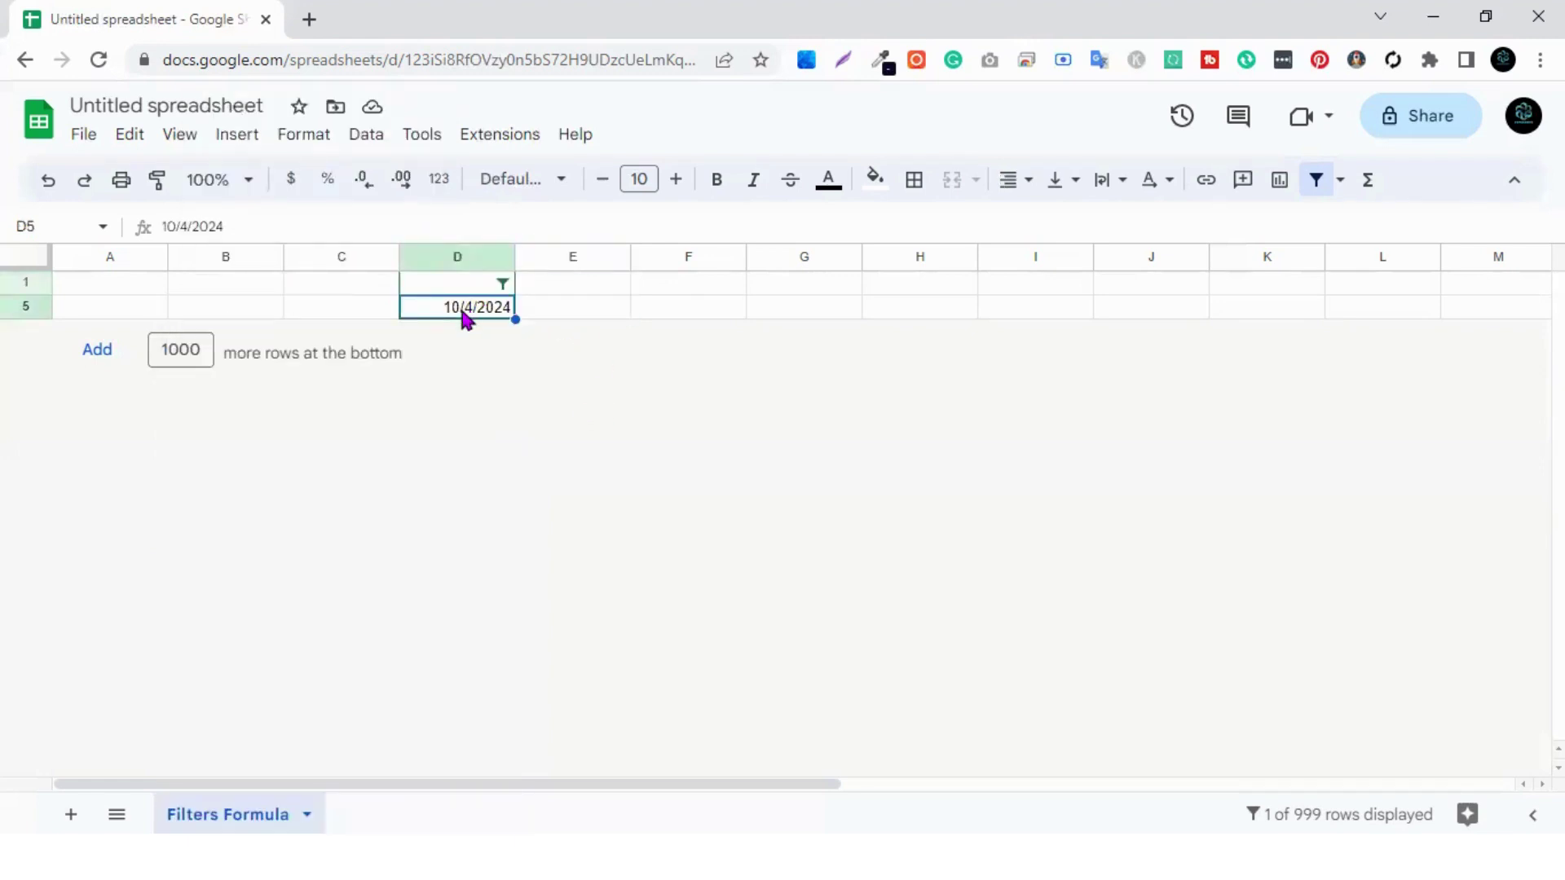
pyautogui.press('Delete')
pyautogui.click(574, 300)
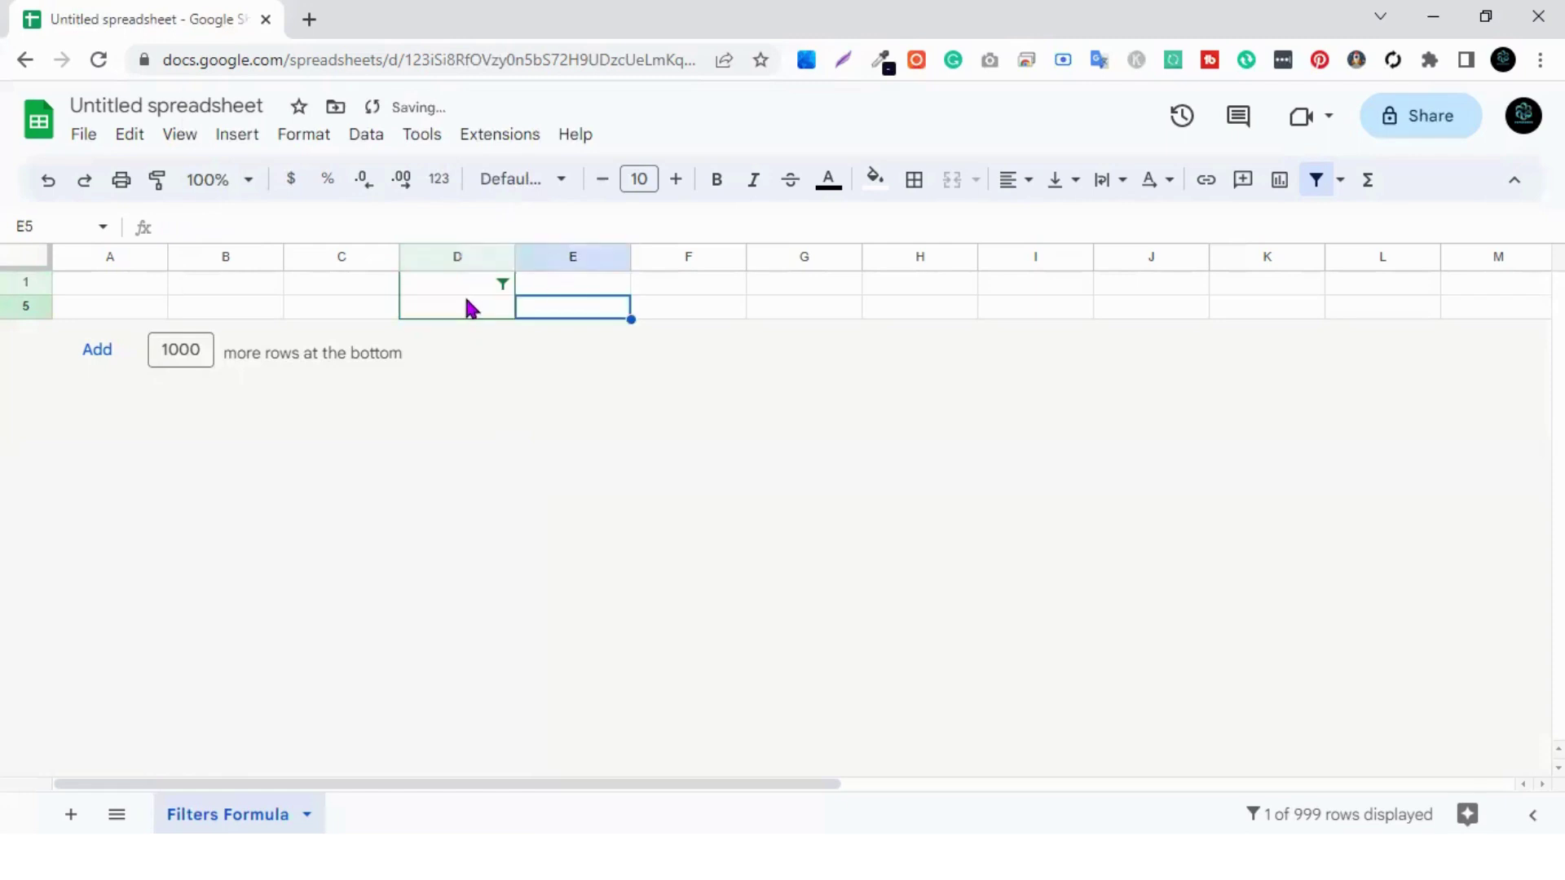
# Clear column D's date filter by setting its filter condition to None.
pyautogui.click(503, 284)
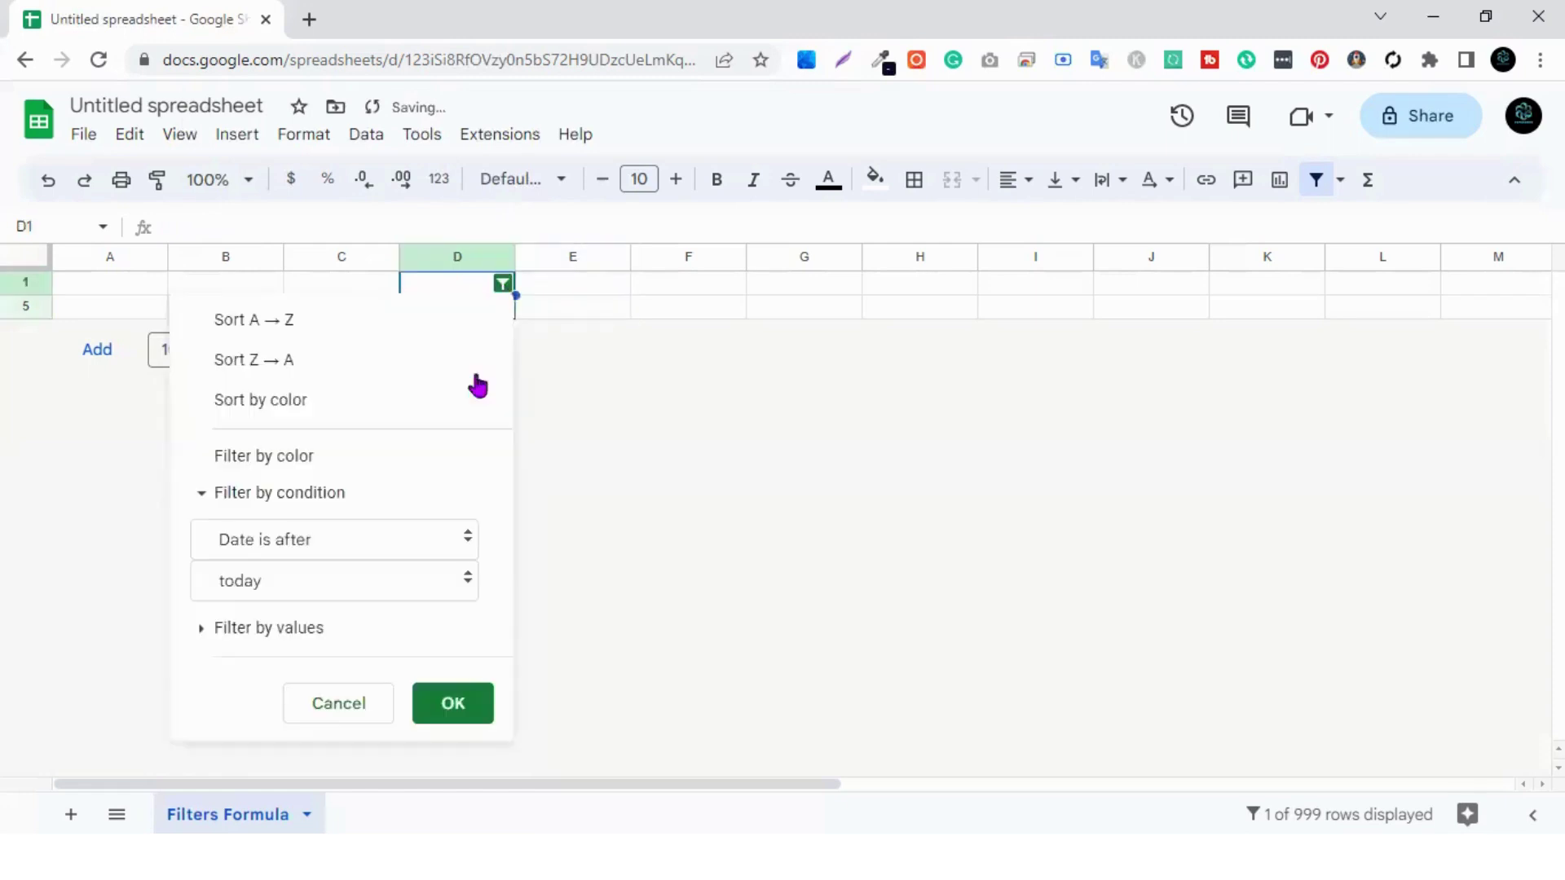
pyautogui.click(201, 493)
pyautogui.click(200, 495)
pyautogui.click(295, 542)
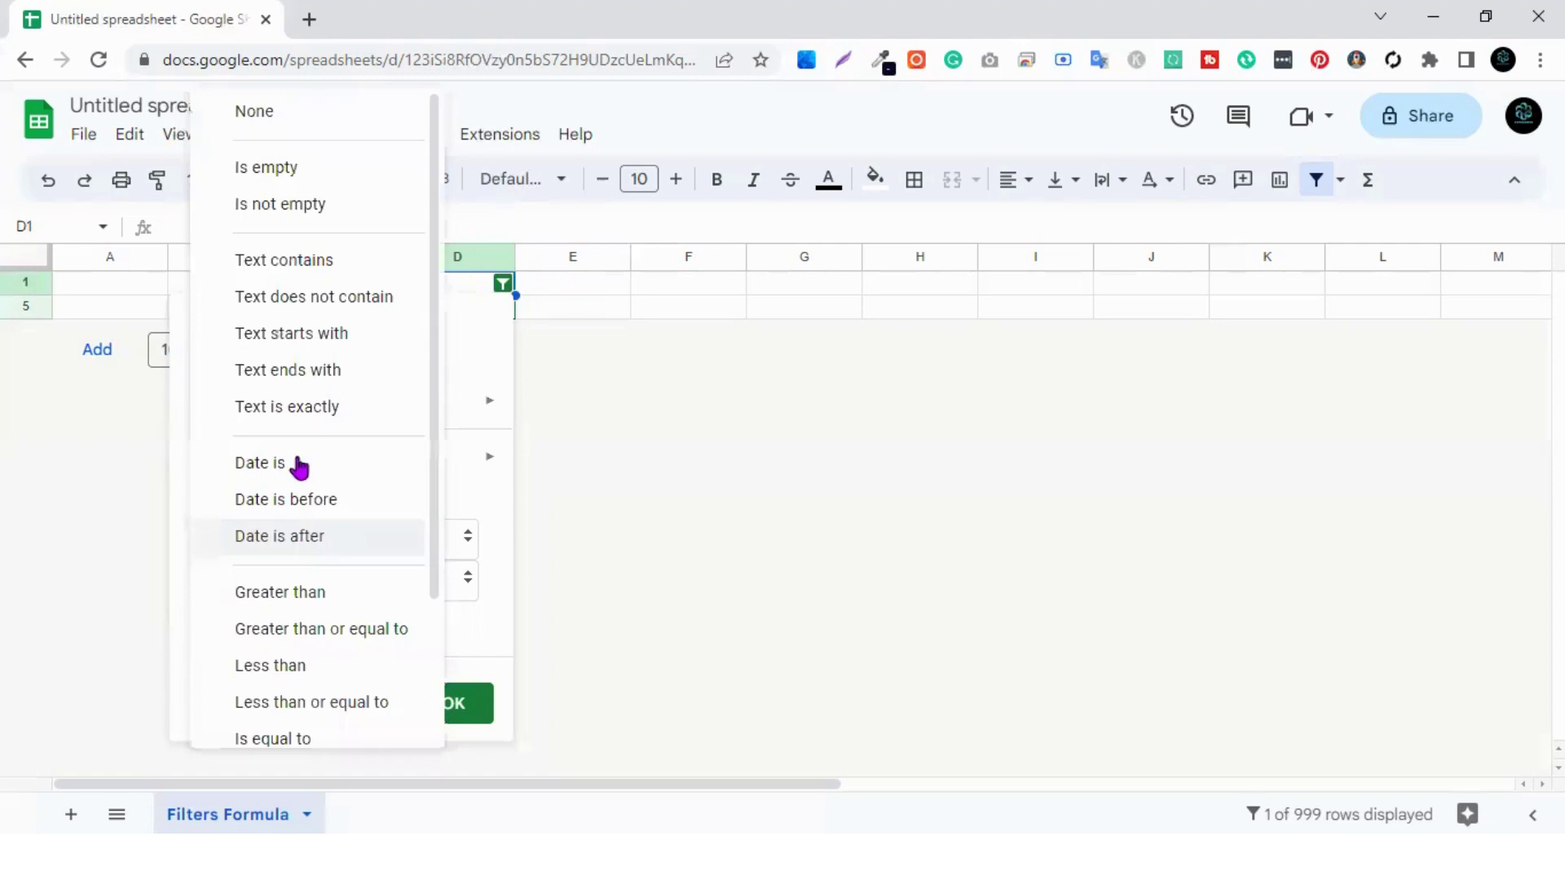
pyautogui.click(272, 111)
pyautogui.click(452, 662)
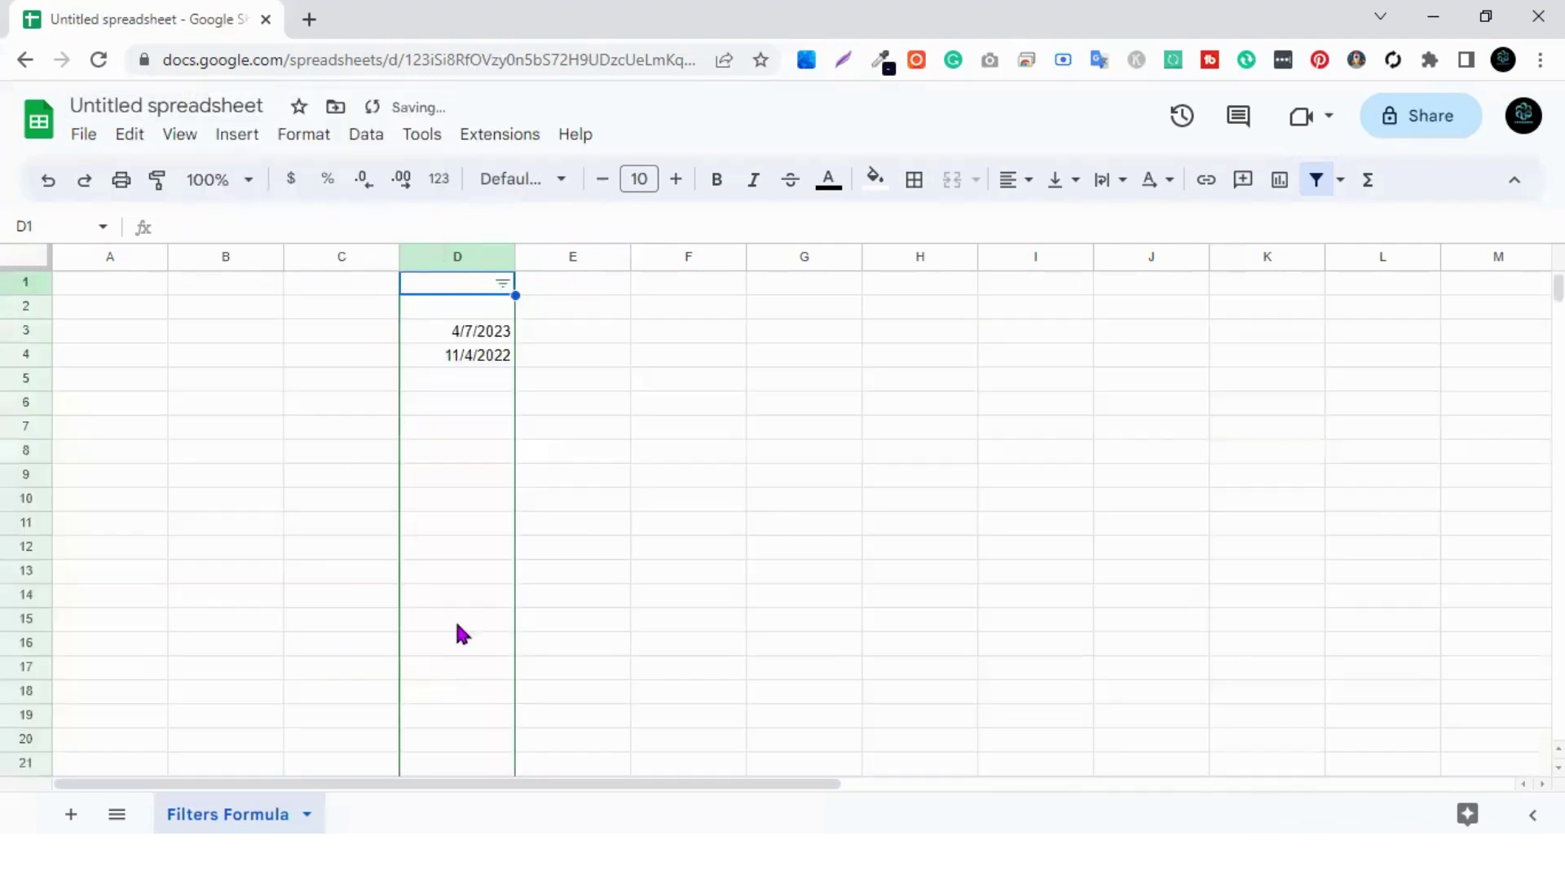
# Delete the remaining dates in column D by clearing the range D3:D6.
pyautogui.click(573, 352)
pyautogui.moveTo(489, 332); pyautogui.dragTo(468, 414)
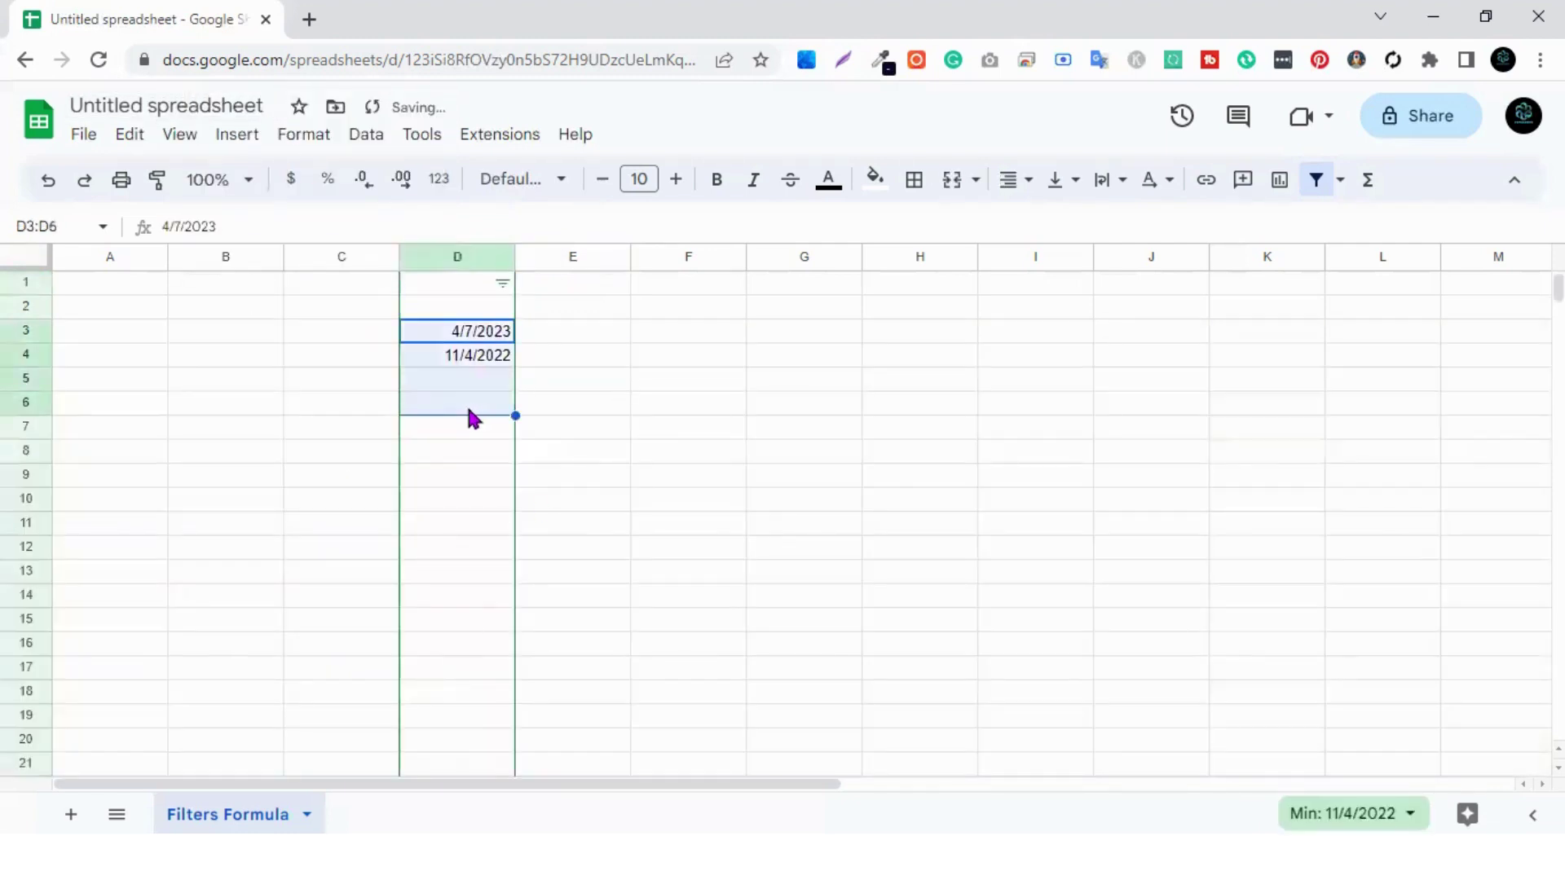
pyautogui.press('Delete')
pyautogui.click(580, 405)
# Enter the numbers 10, 20, 30, 40, 50 and 60 down column D in cells D2 to D7.
pyautogui.click(498, 310)
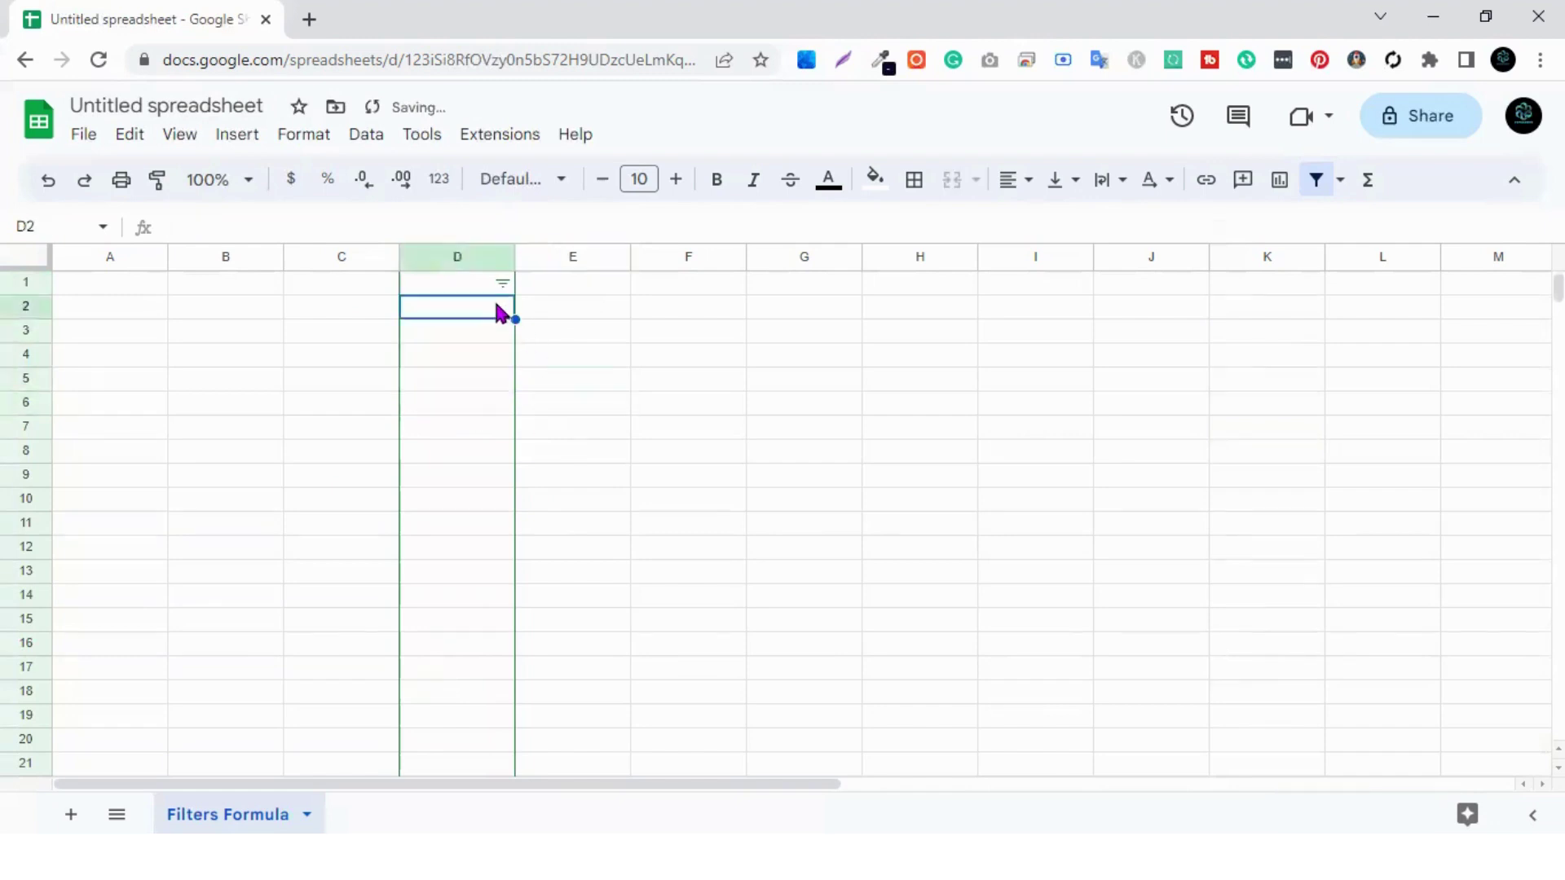
pyautogui.write('10')
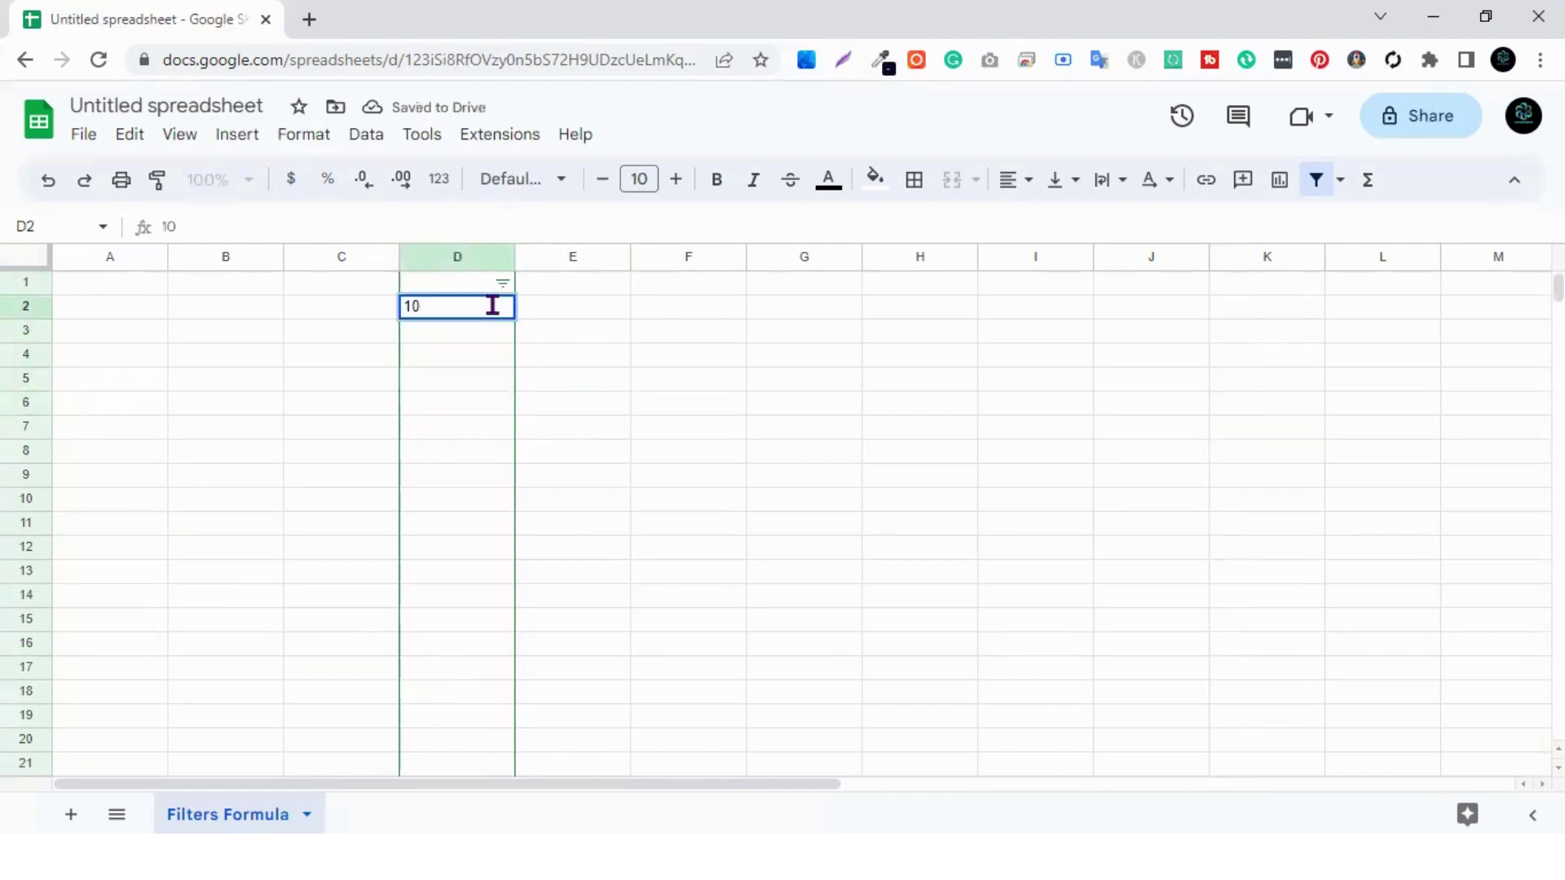
pyautogui.press('Return')
pyautogui.write('20')
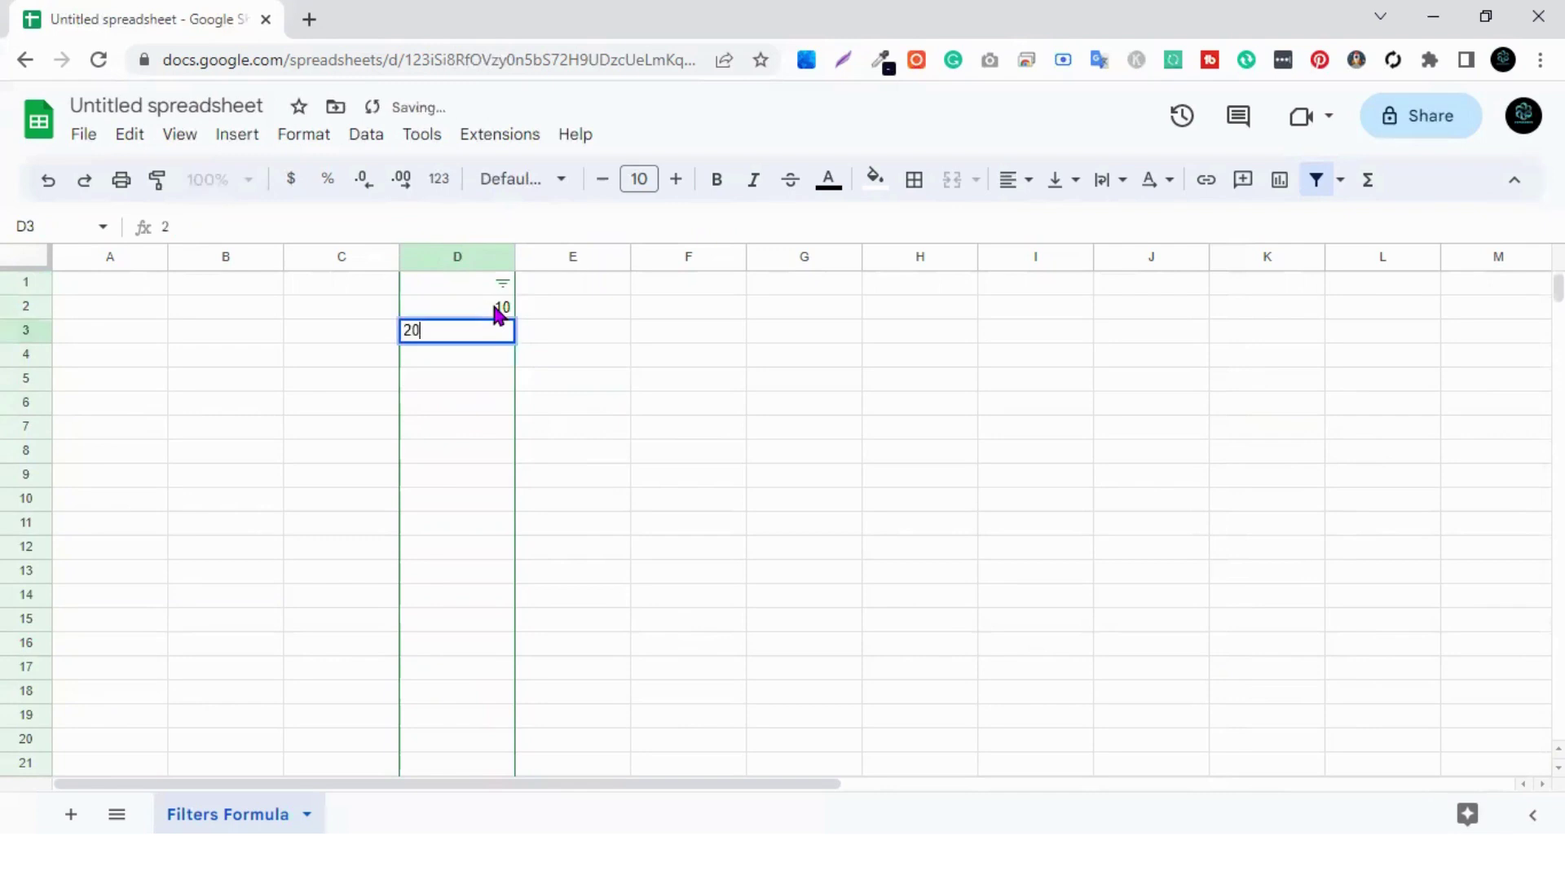
pyautogui.press('Return')
pyautogui.write('30')
pyautogui.press('Return')
pyautogui.write('40')
pyautogui.press('Return')
pyautogui.write('50')
pyautogui.press('Return')
pyautogui.write('60')
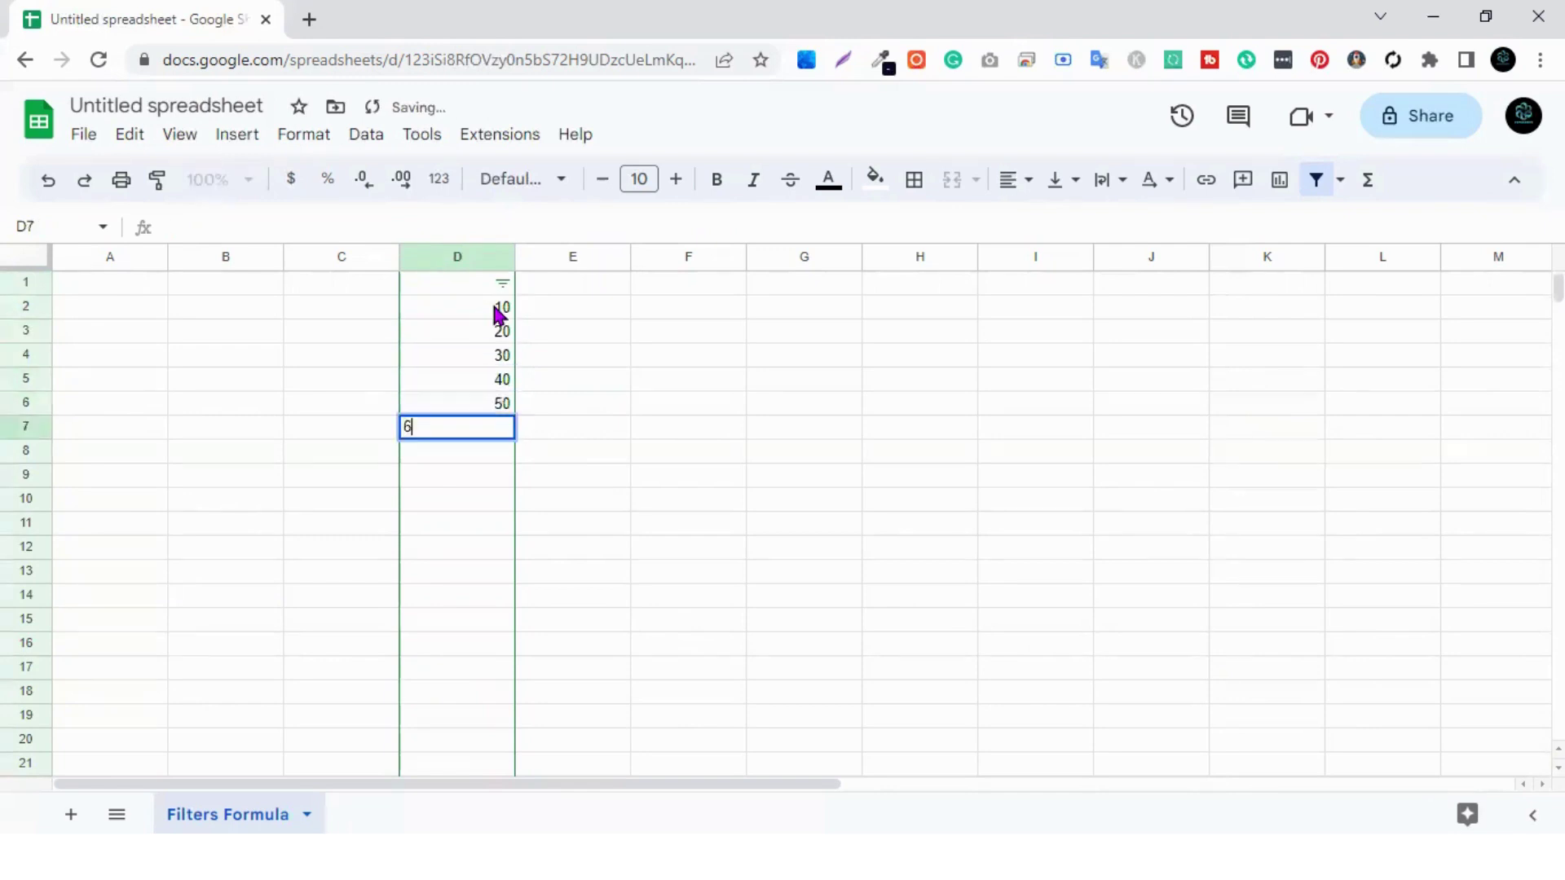
pyautogui.press('Return')
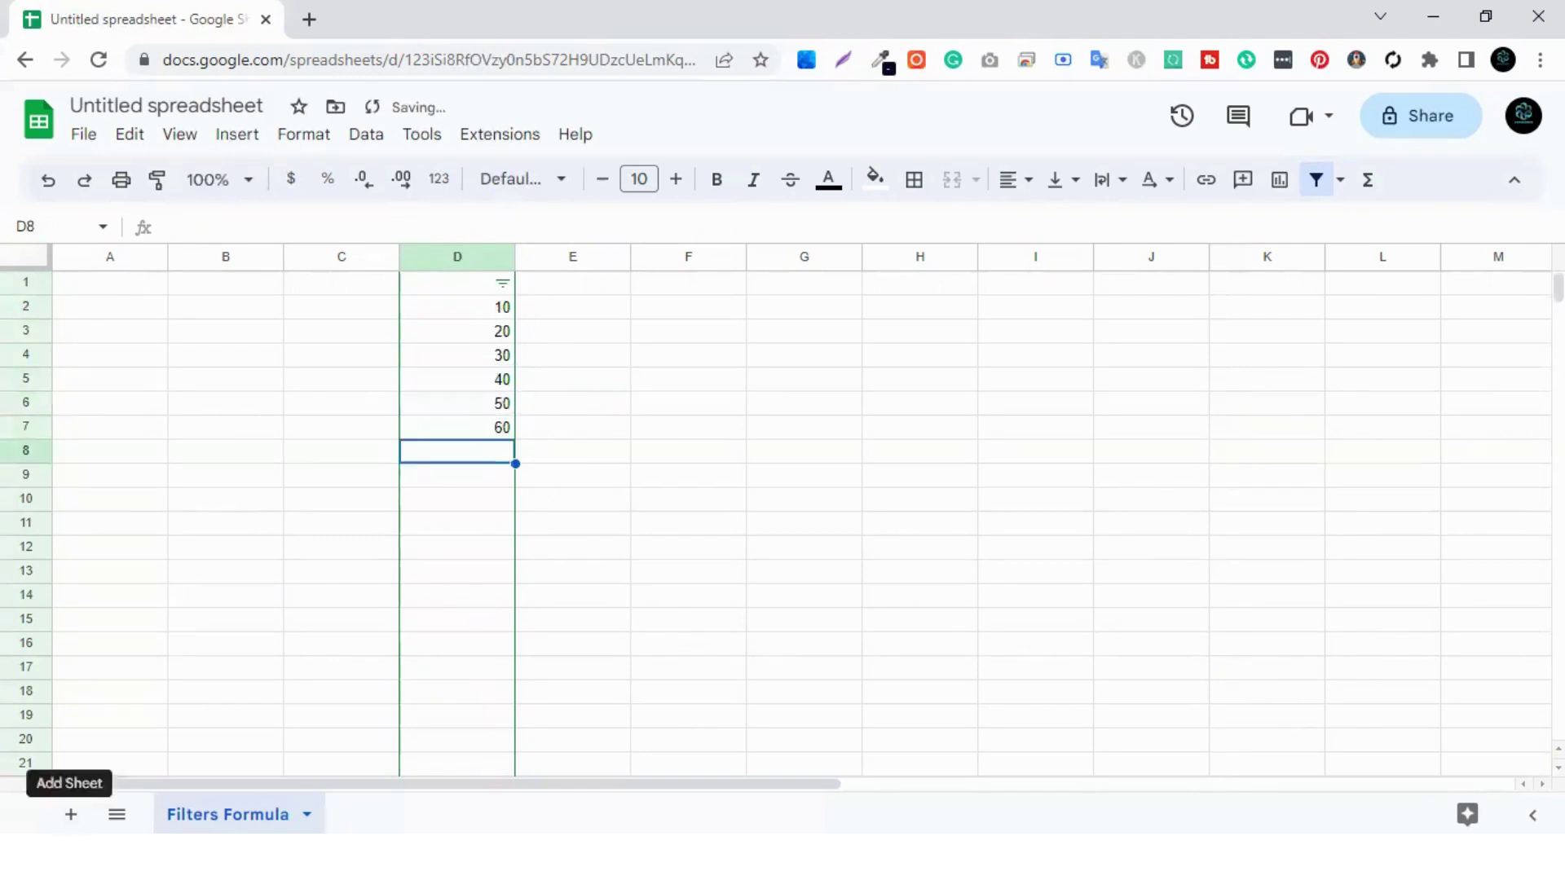
# Filter column D by the condition Greater than with the value 20.
pyautogui.click(503, 284)
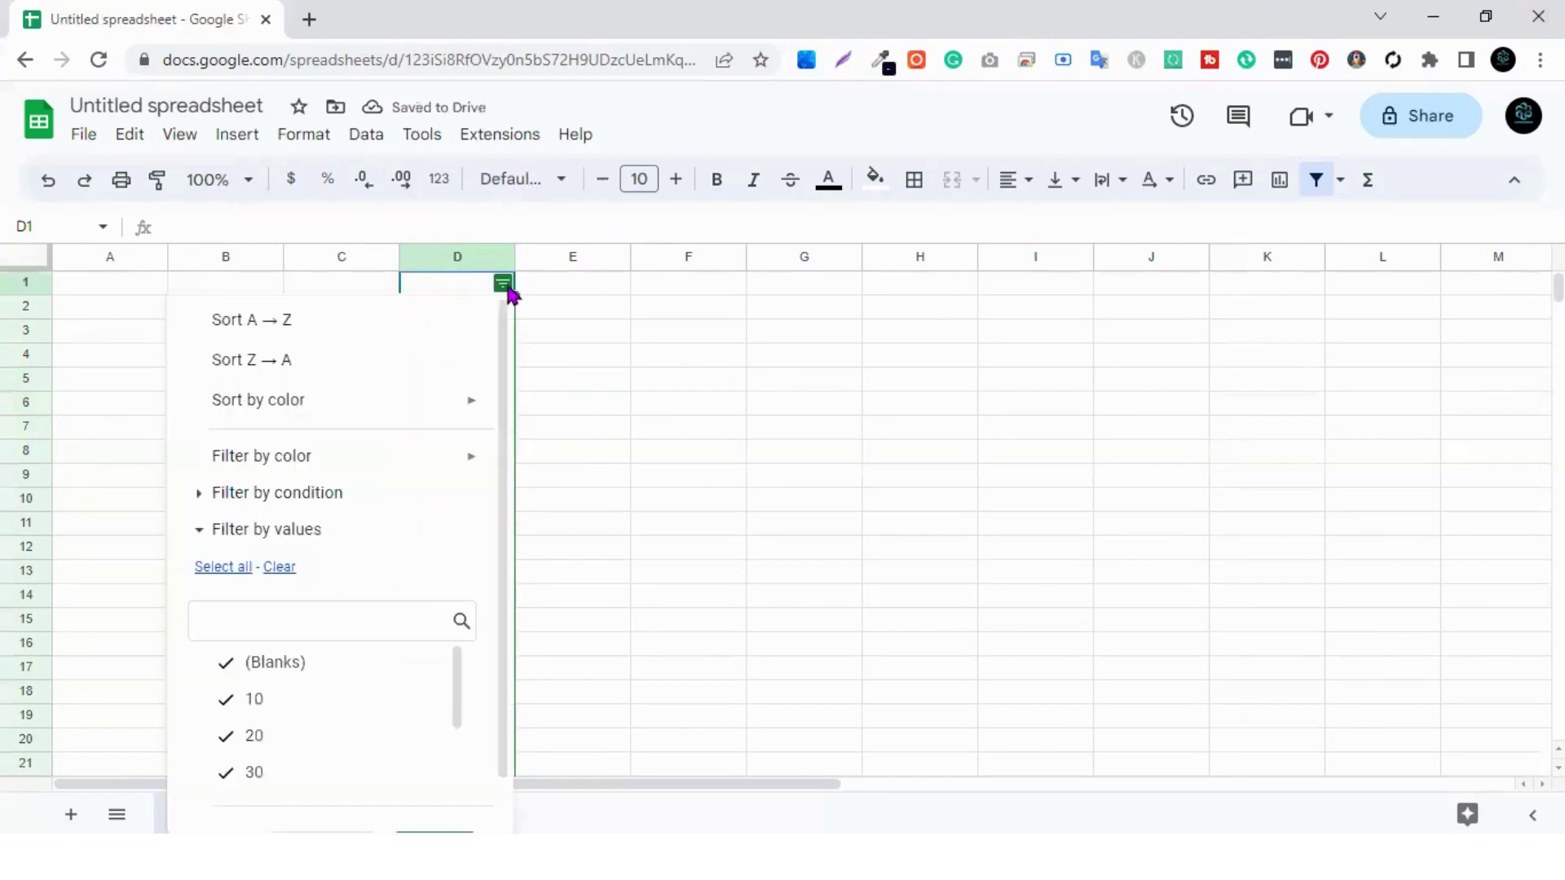
pyautogui.click(203, 494)
pyautogui.scroll(-2, 318, 555)
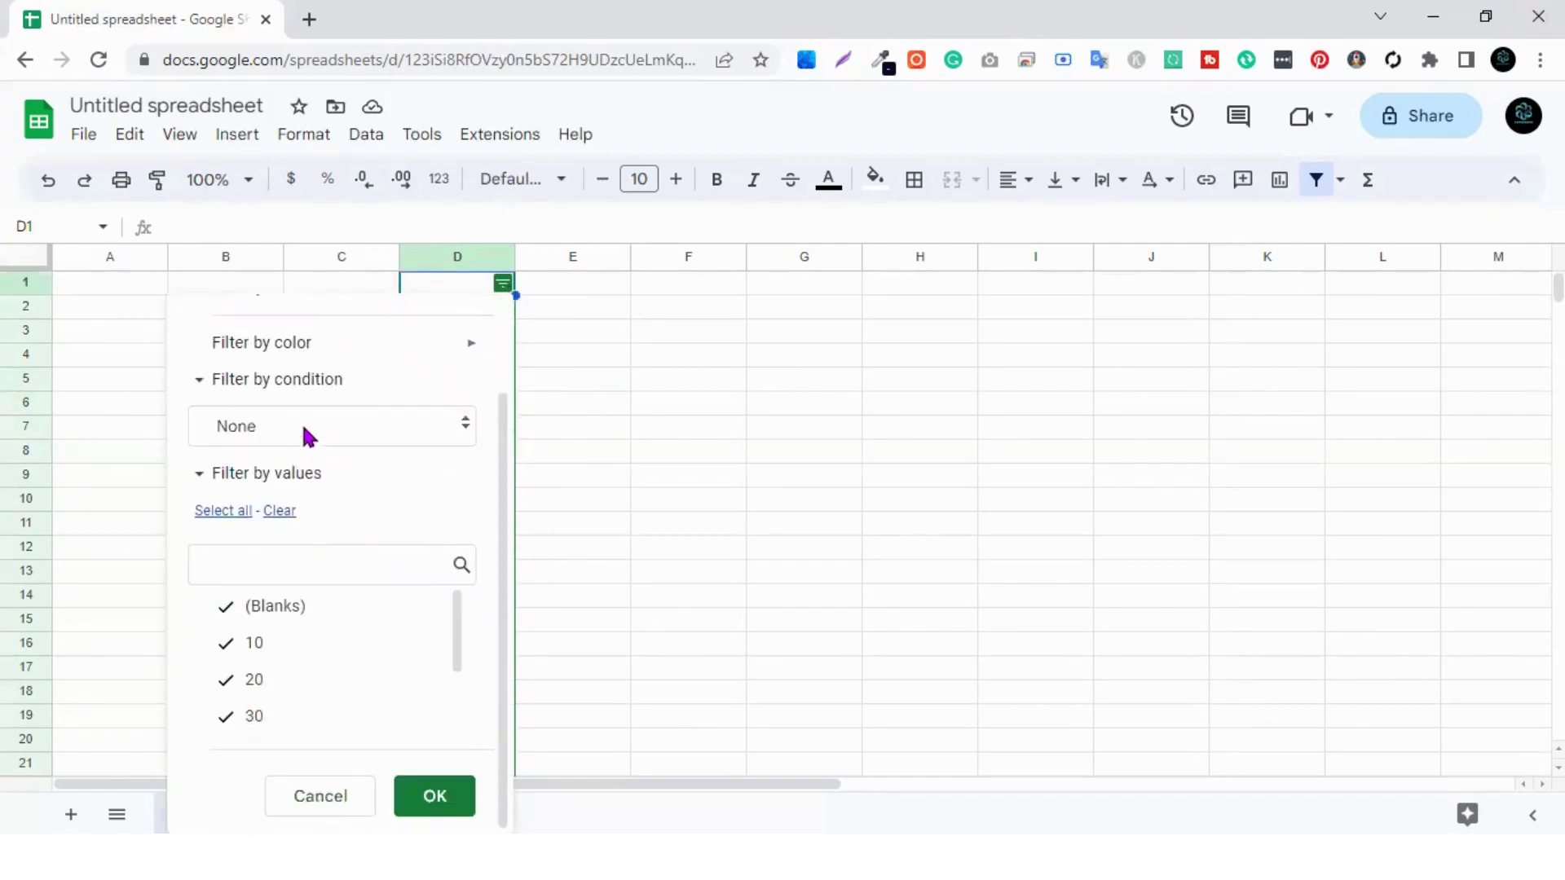
pyautogui.click(271, 430)
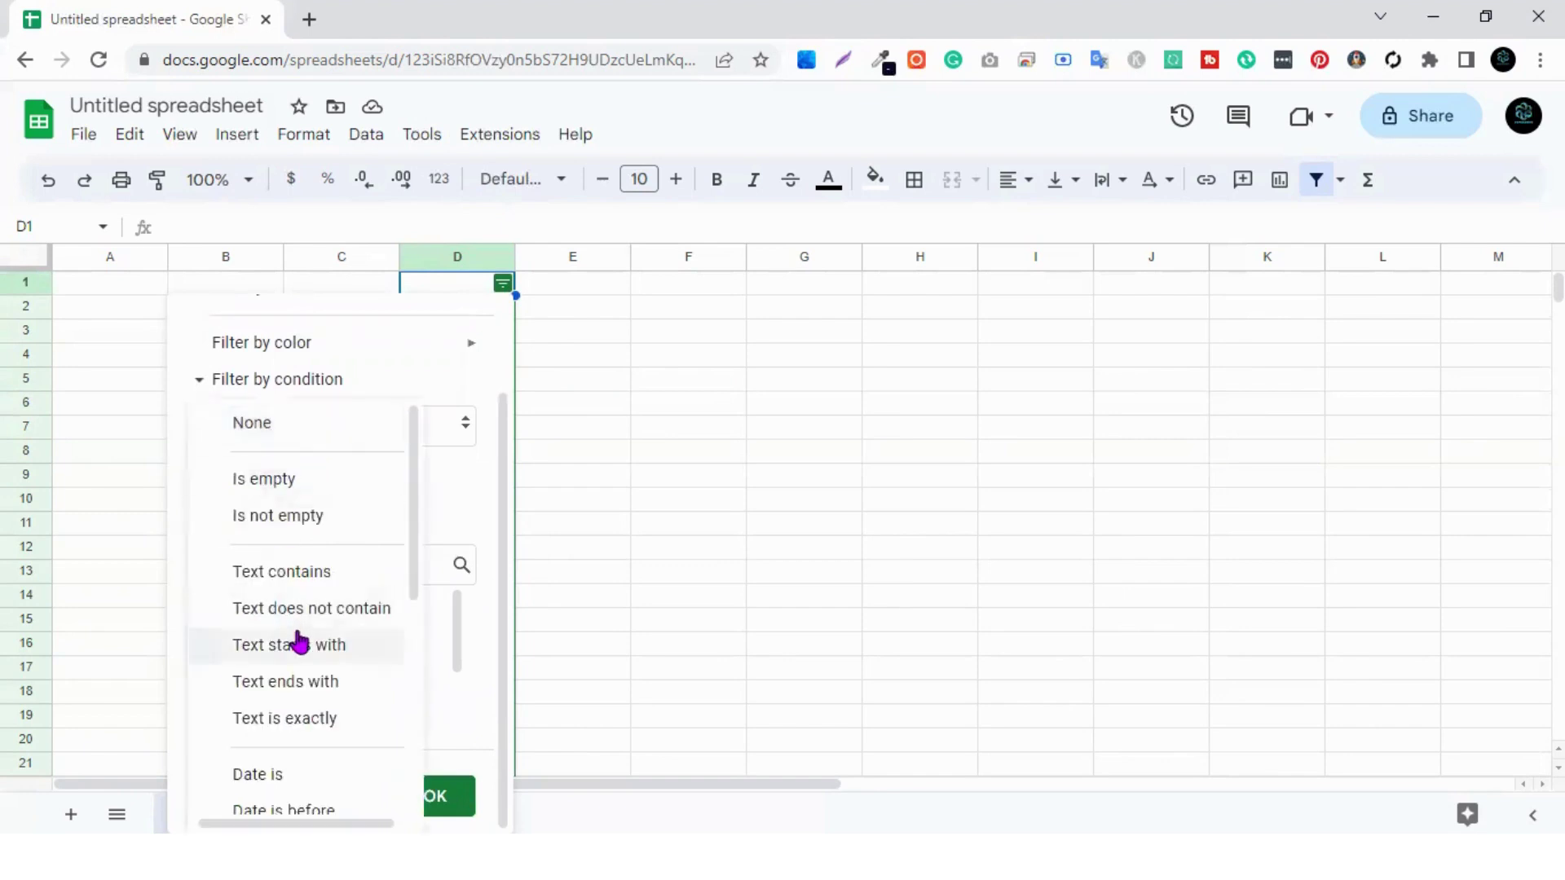
pyautogui.scroll(-5, 301, 643)
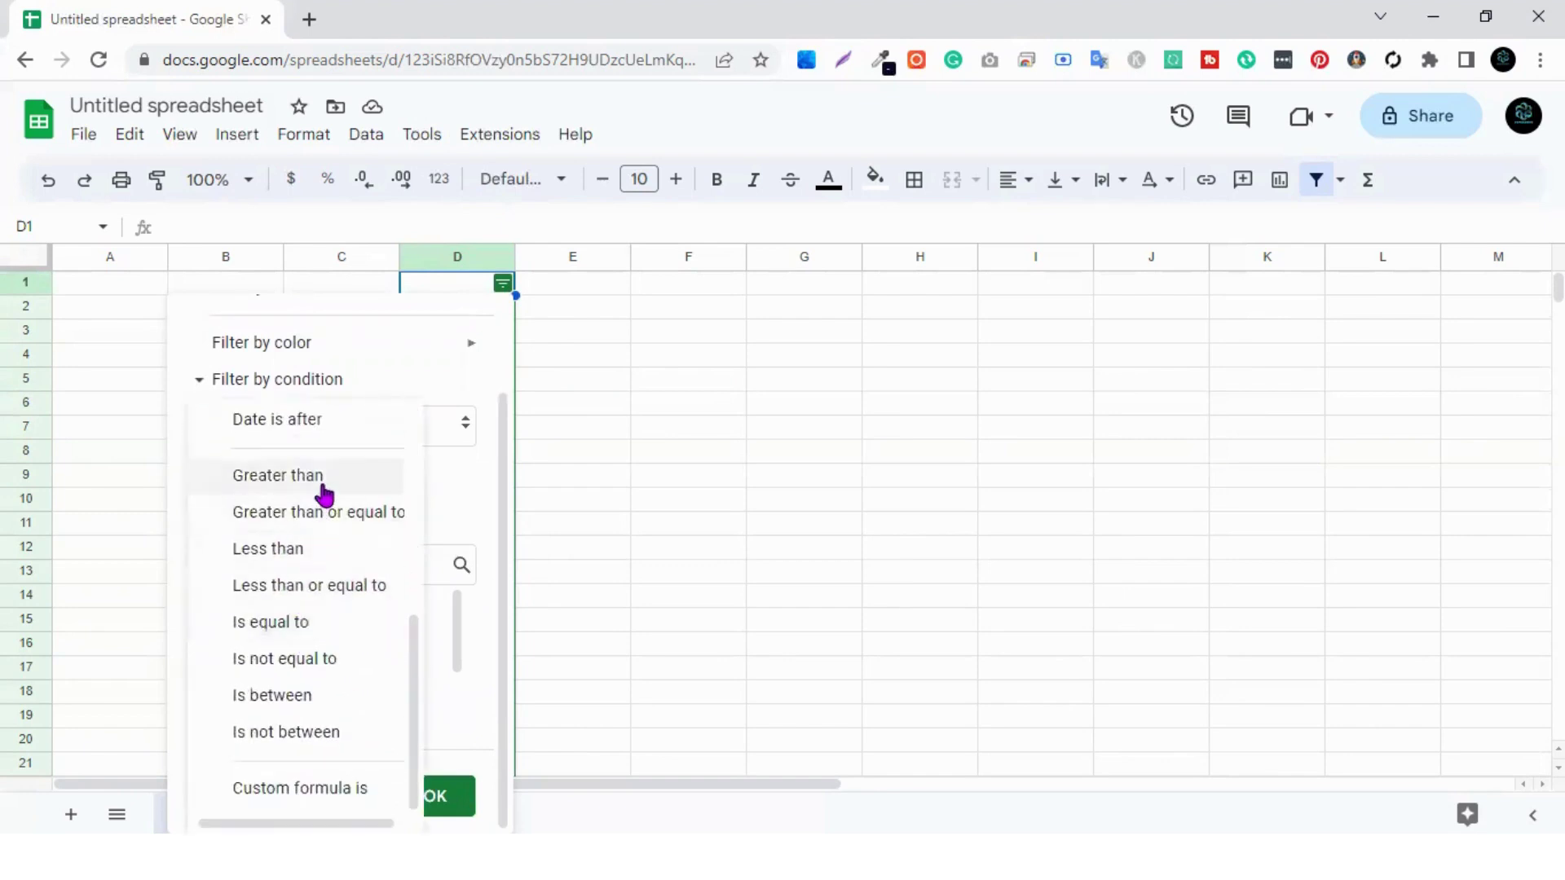
pyautogui.click(319, 481)
pyautogui.click(314, 481)
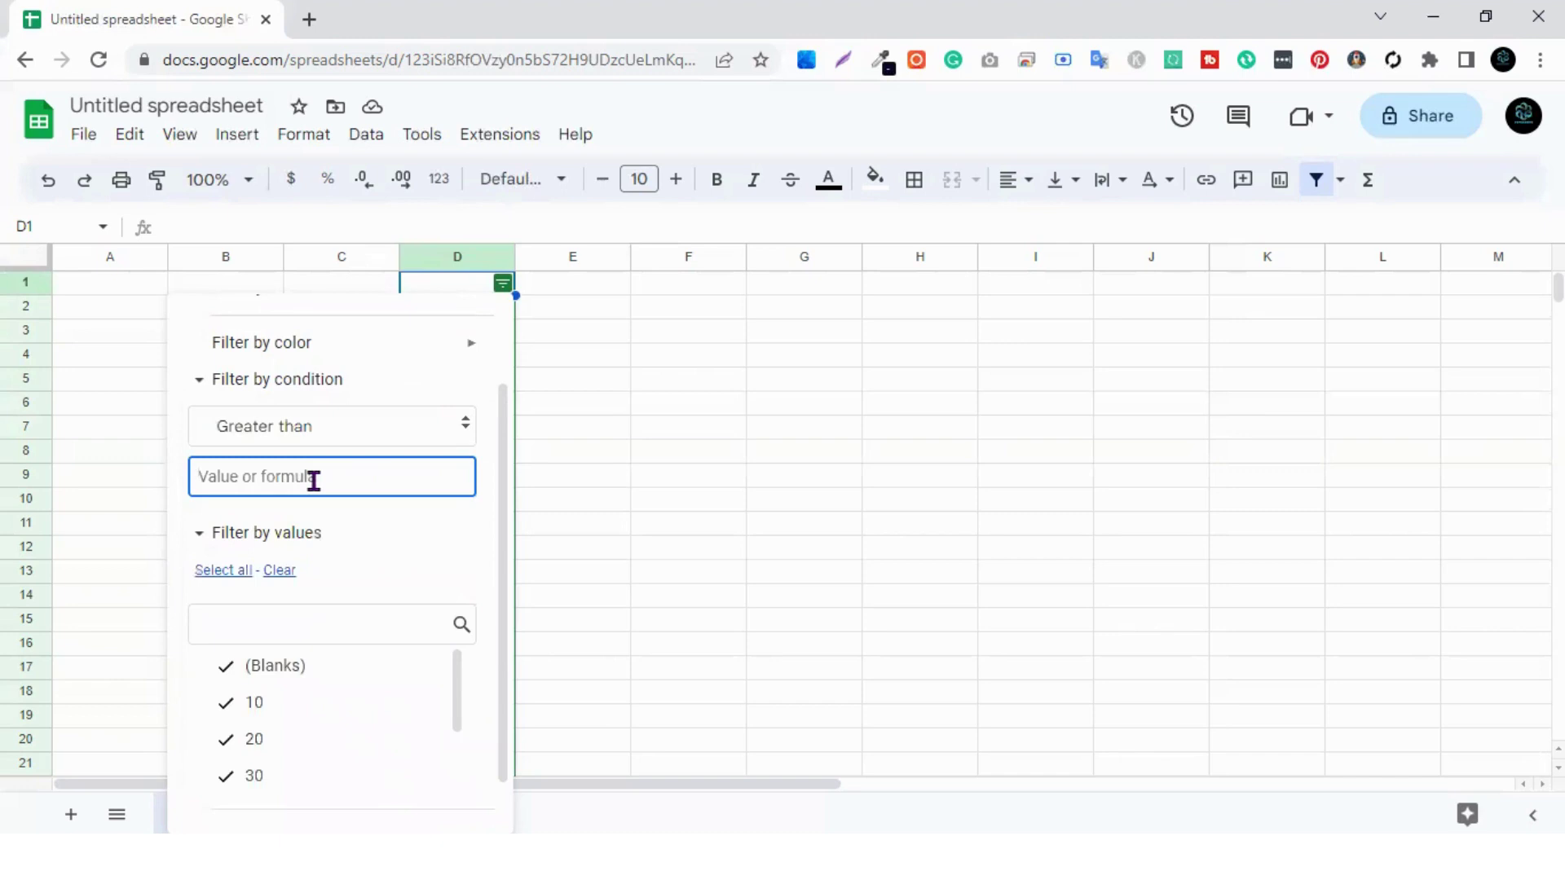
pyautogui.write('20')
pyautogui.scroll(-1, 478, 460)
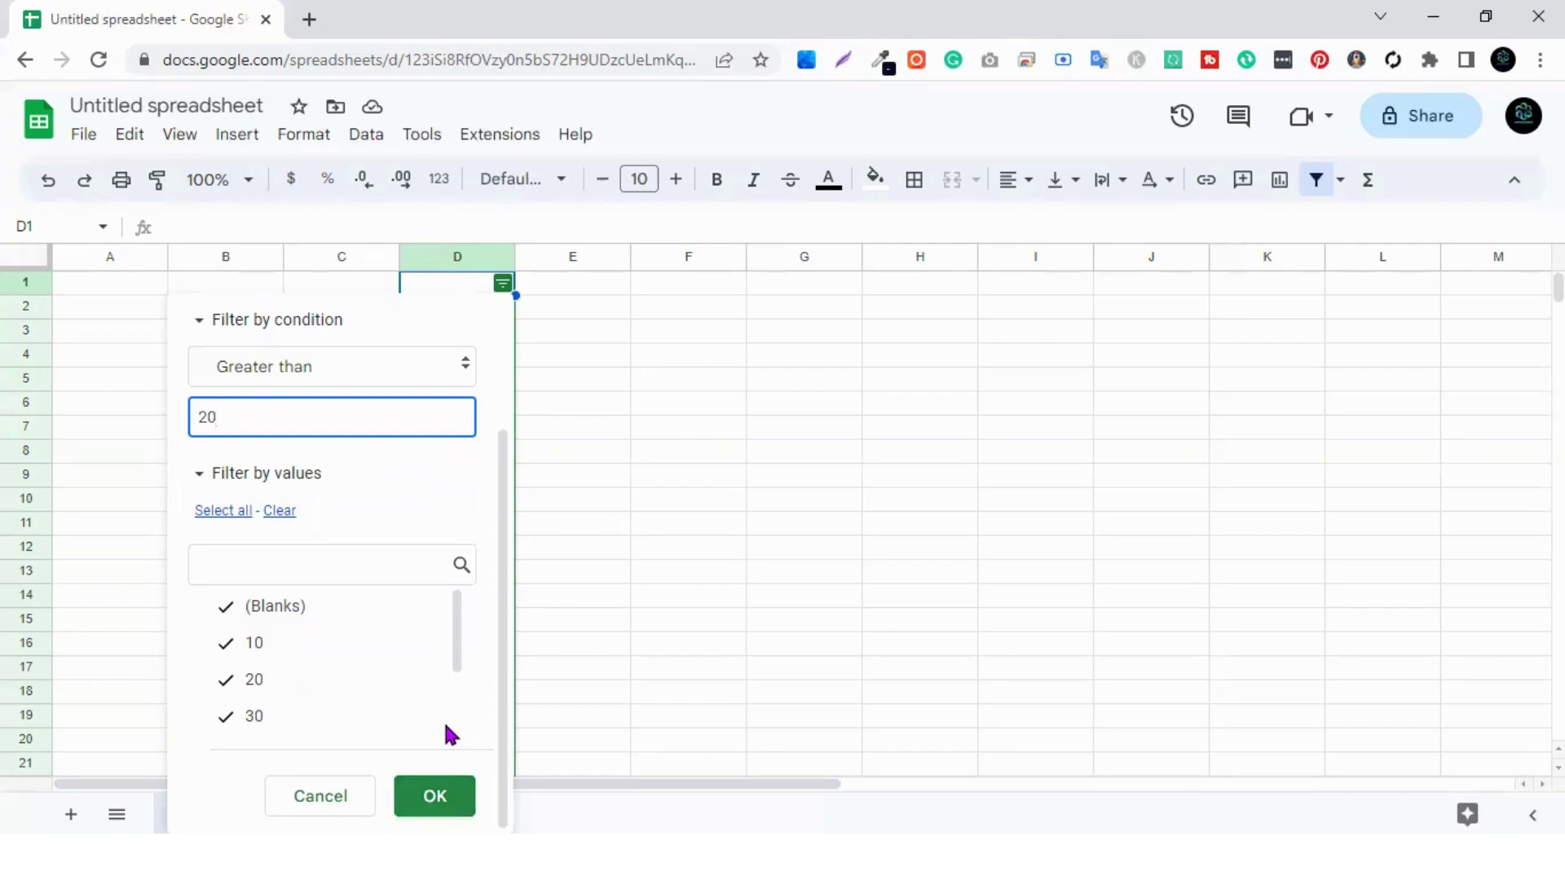
pyautogui.press('Return')
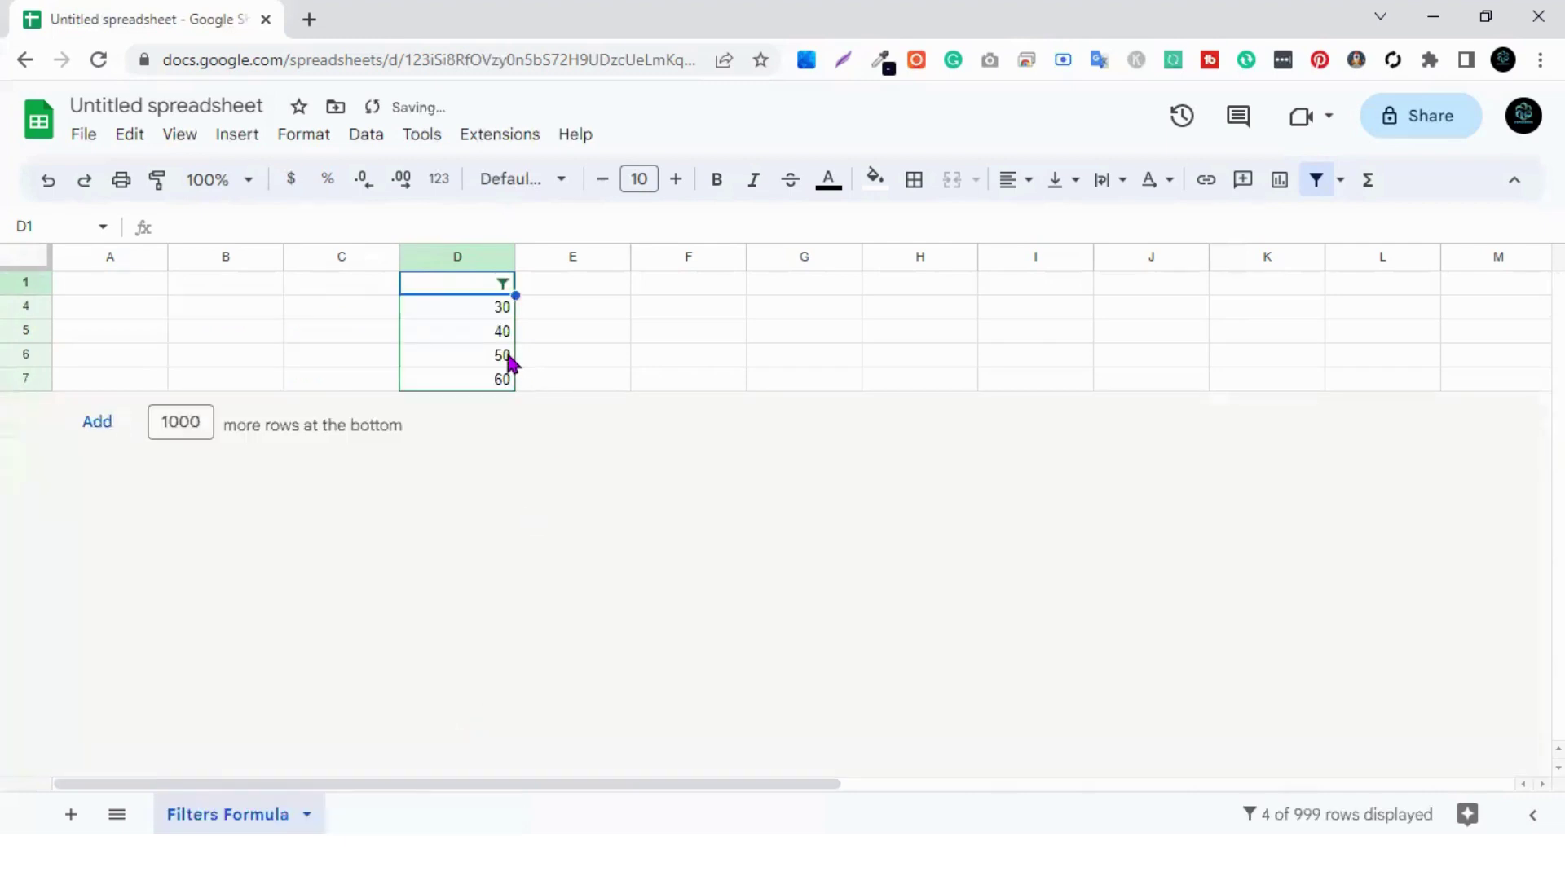
# Change column D's filter condition to Greater than or equal to 20 and apply it.
pyautogui.click(505, 286)
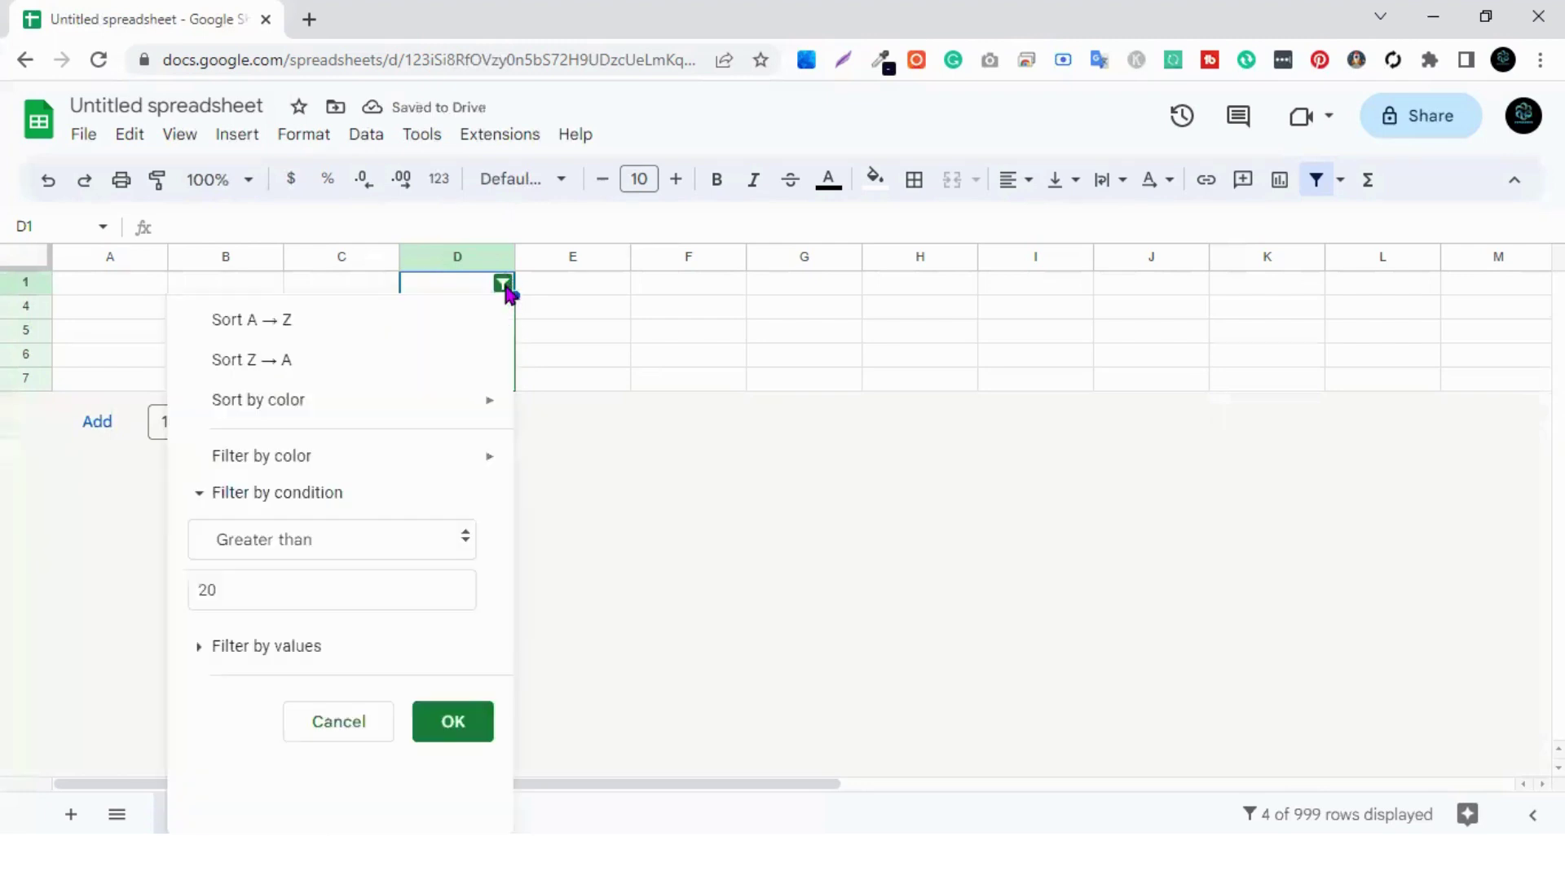
pyautogui.click(304, 545)
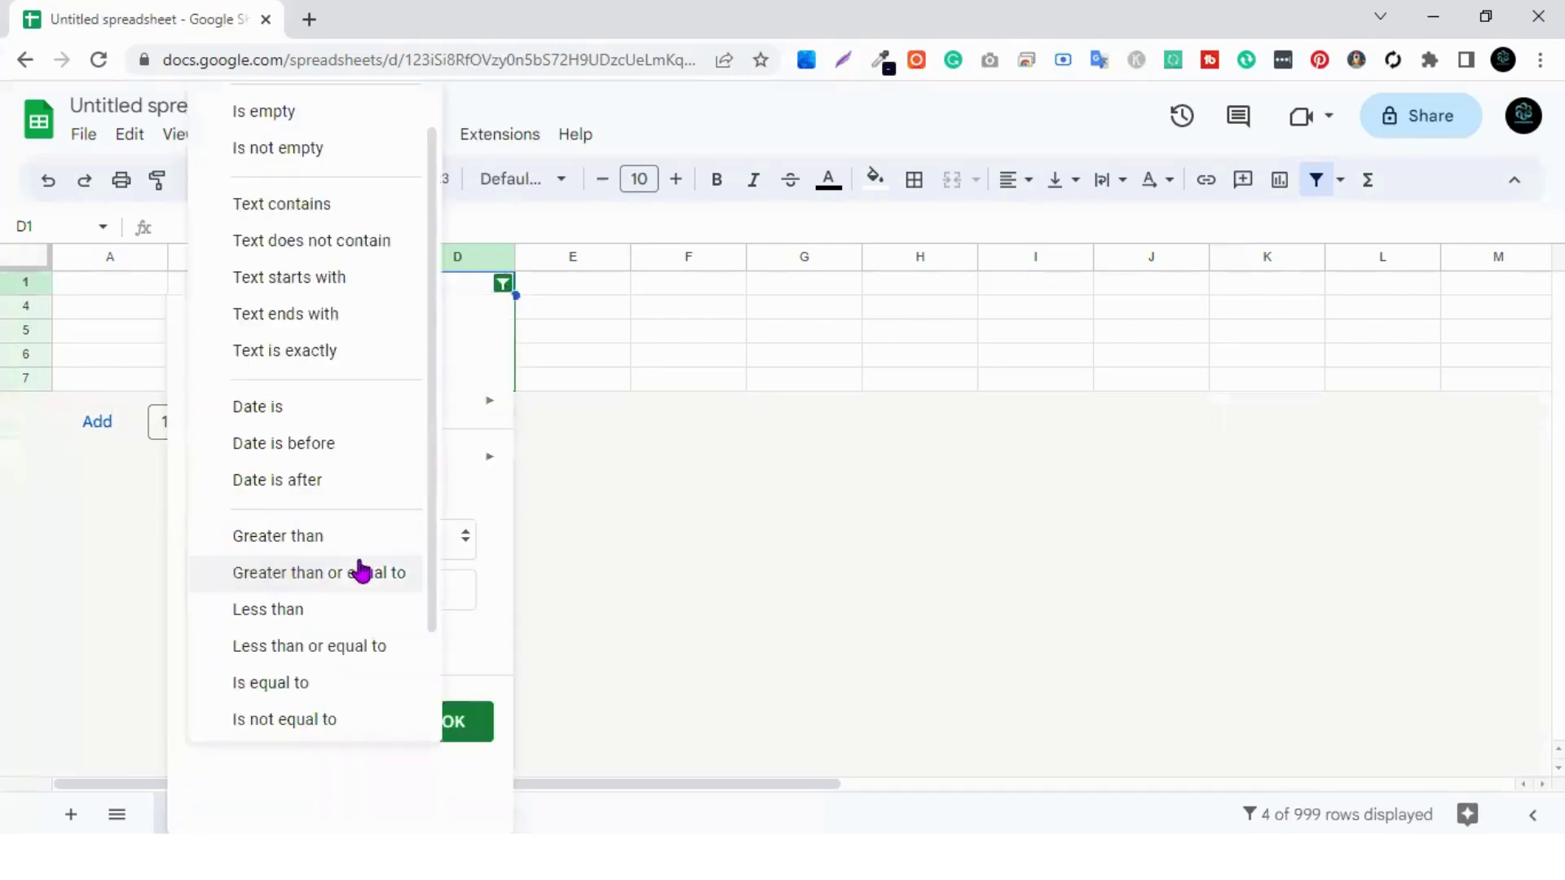
pyautogui.click(356, 573)
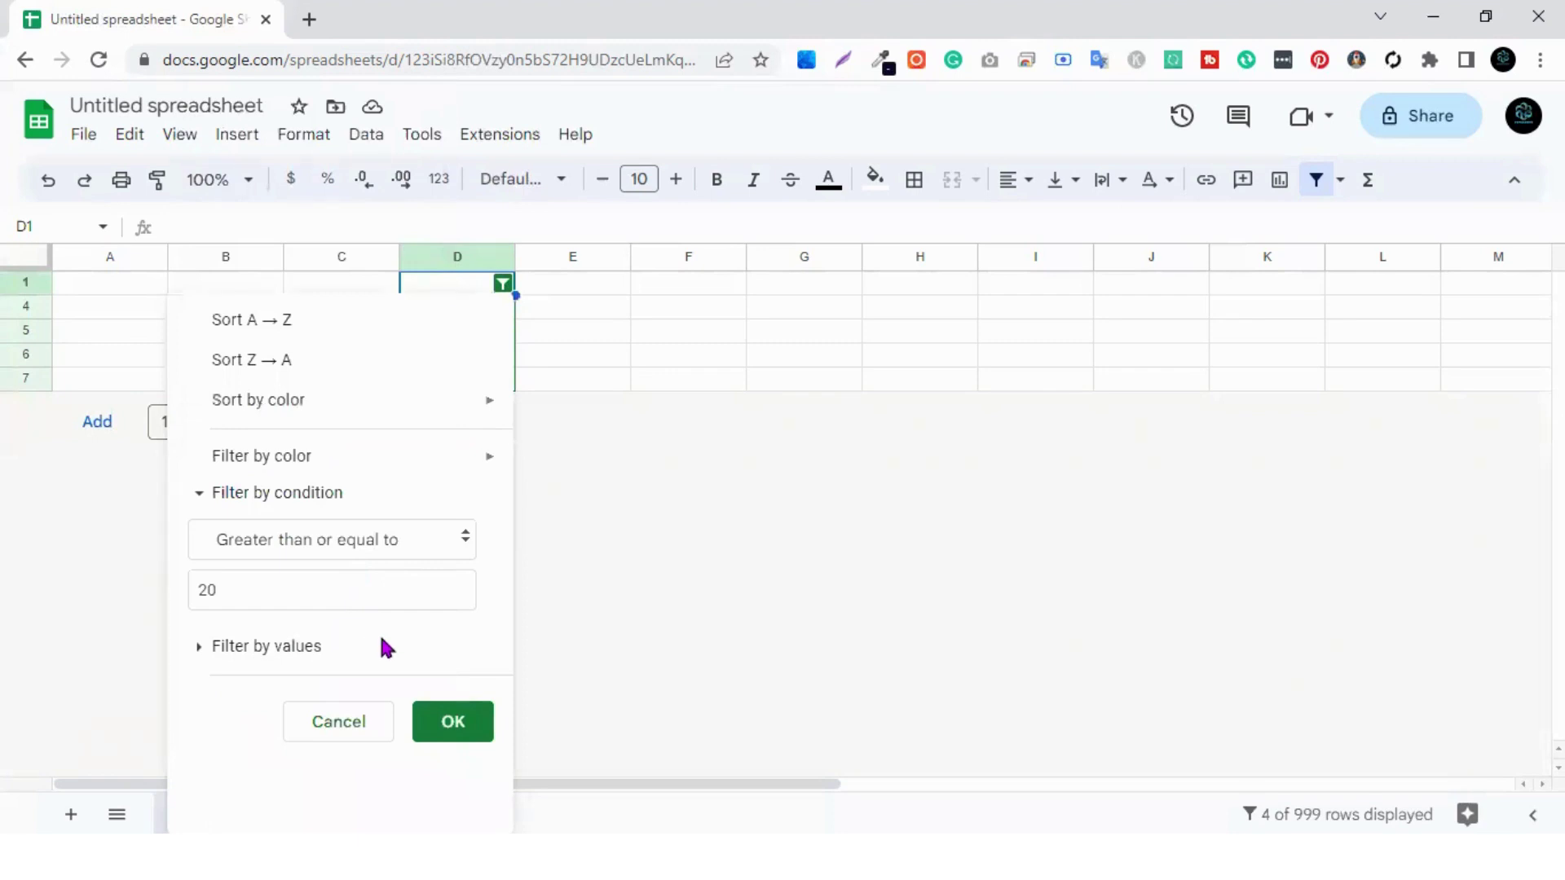
pyautogui.click(453, 722)
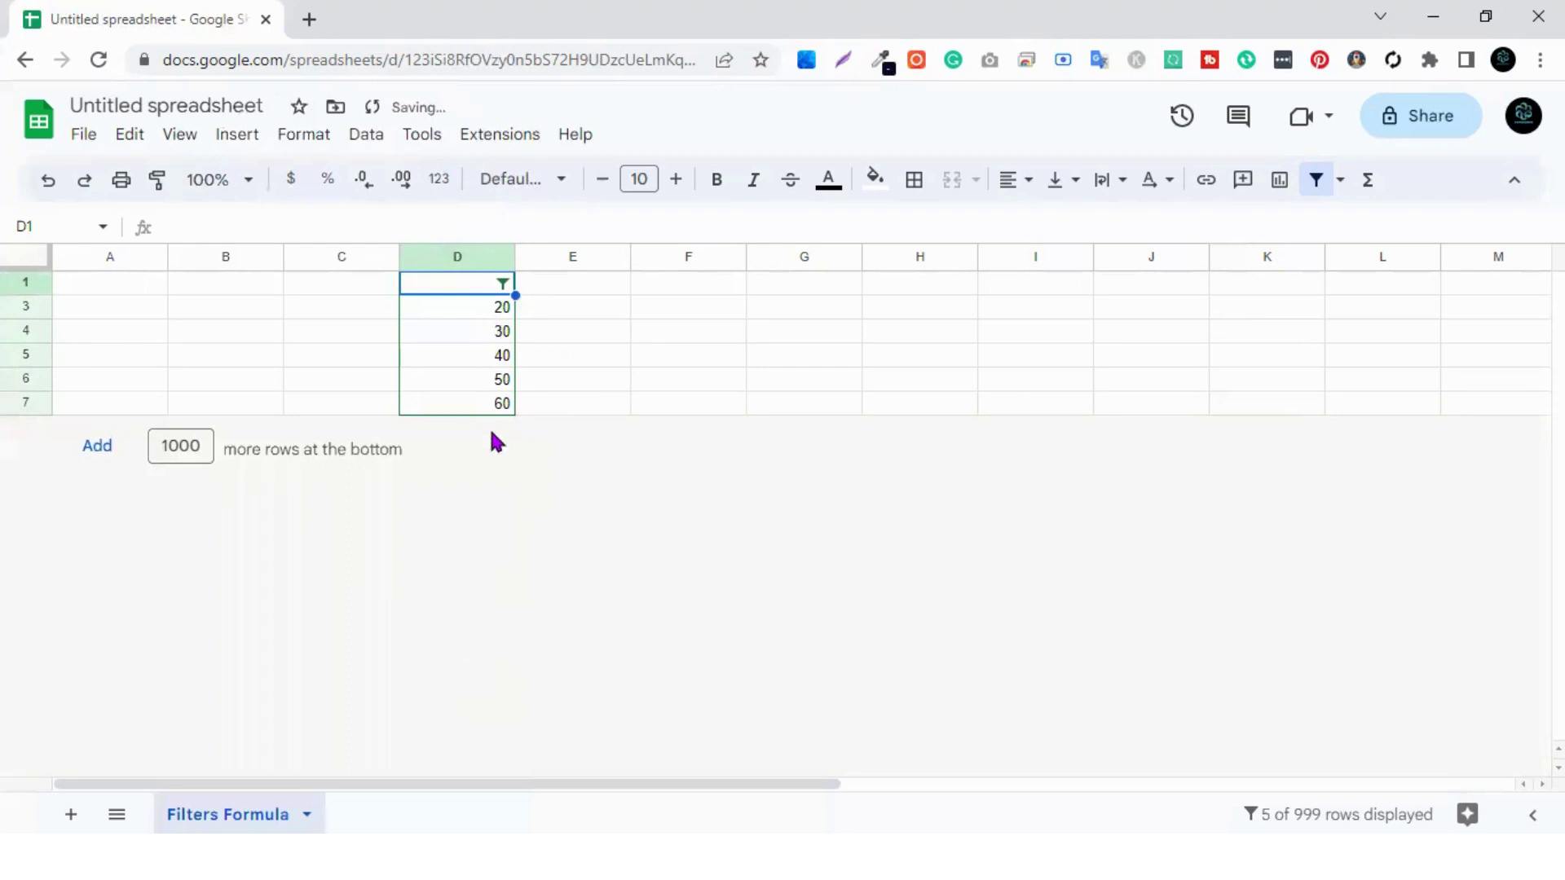
# Switch column D's filter condition to Less than 20 and apply it.
pyautogui.click(503, 283)
pyautogui.click(335, 542)
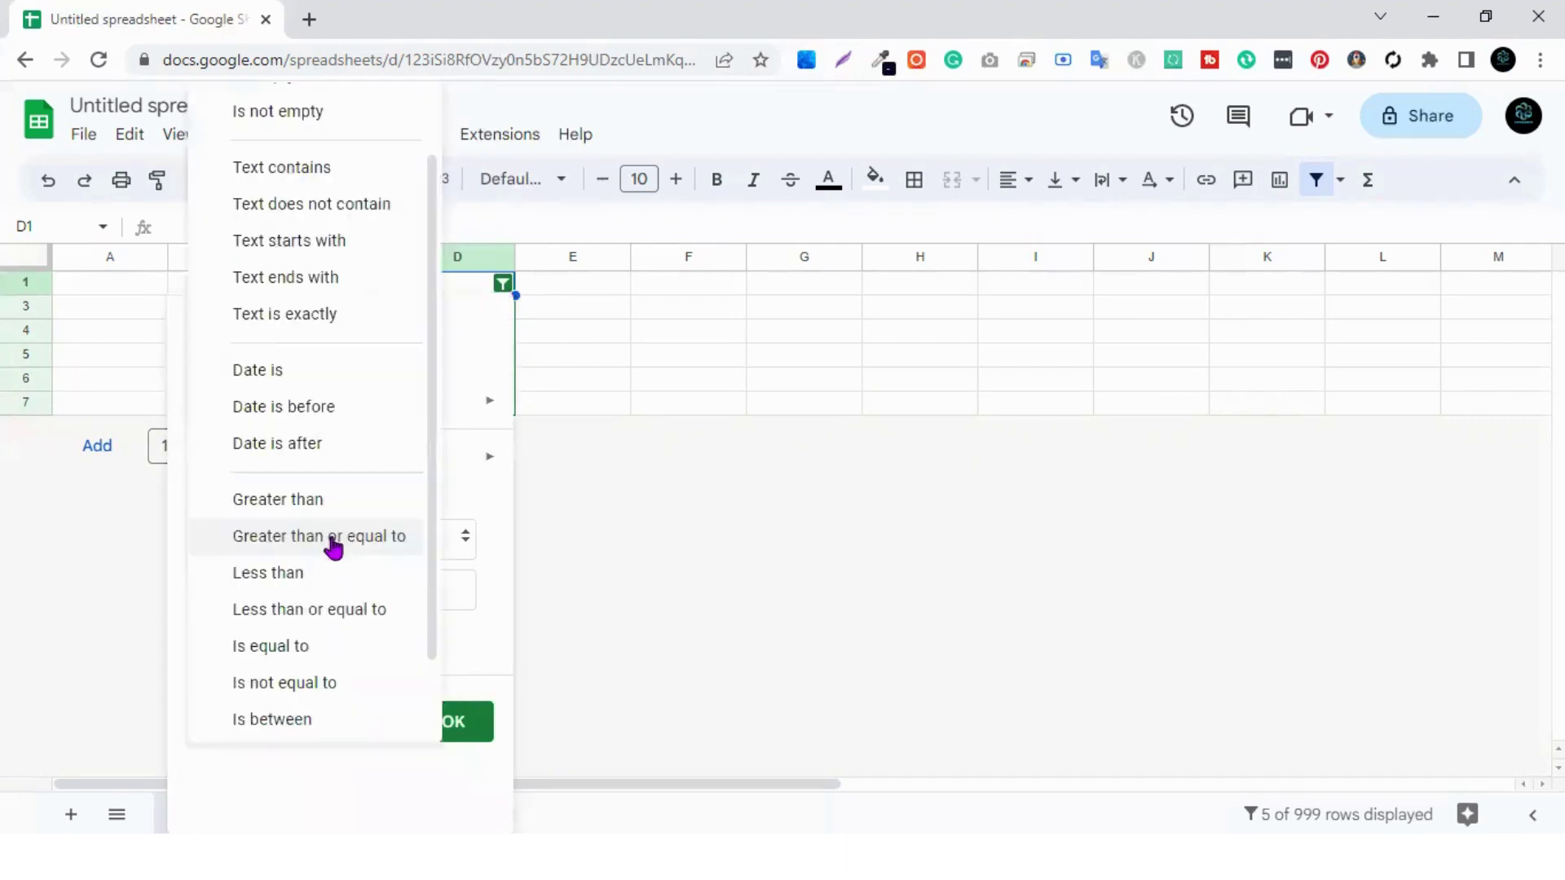
pyautogui.click(308, 581)
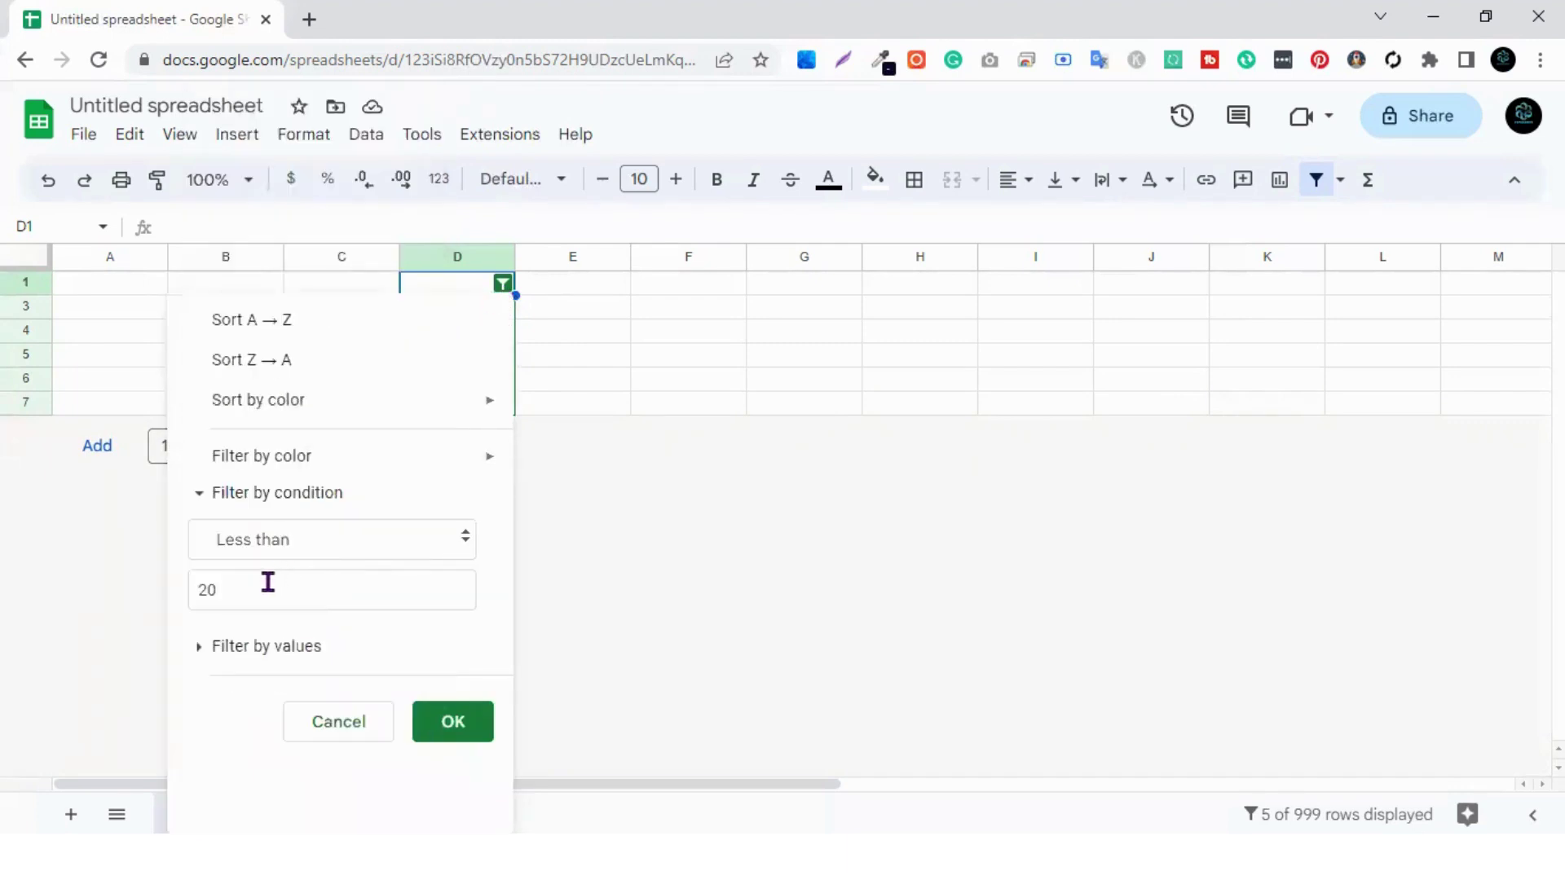
pyautogui.click(463, 725)
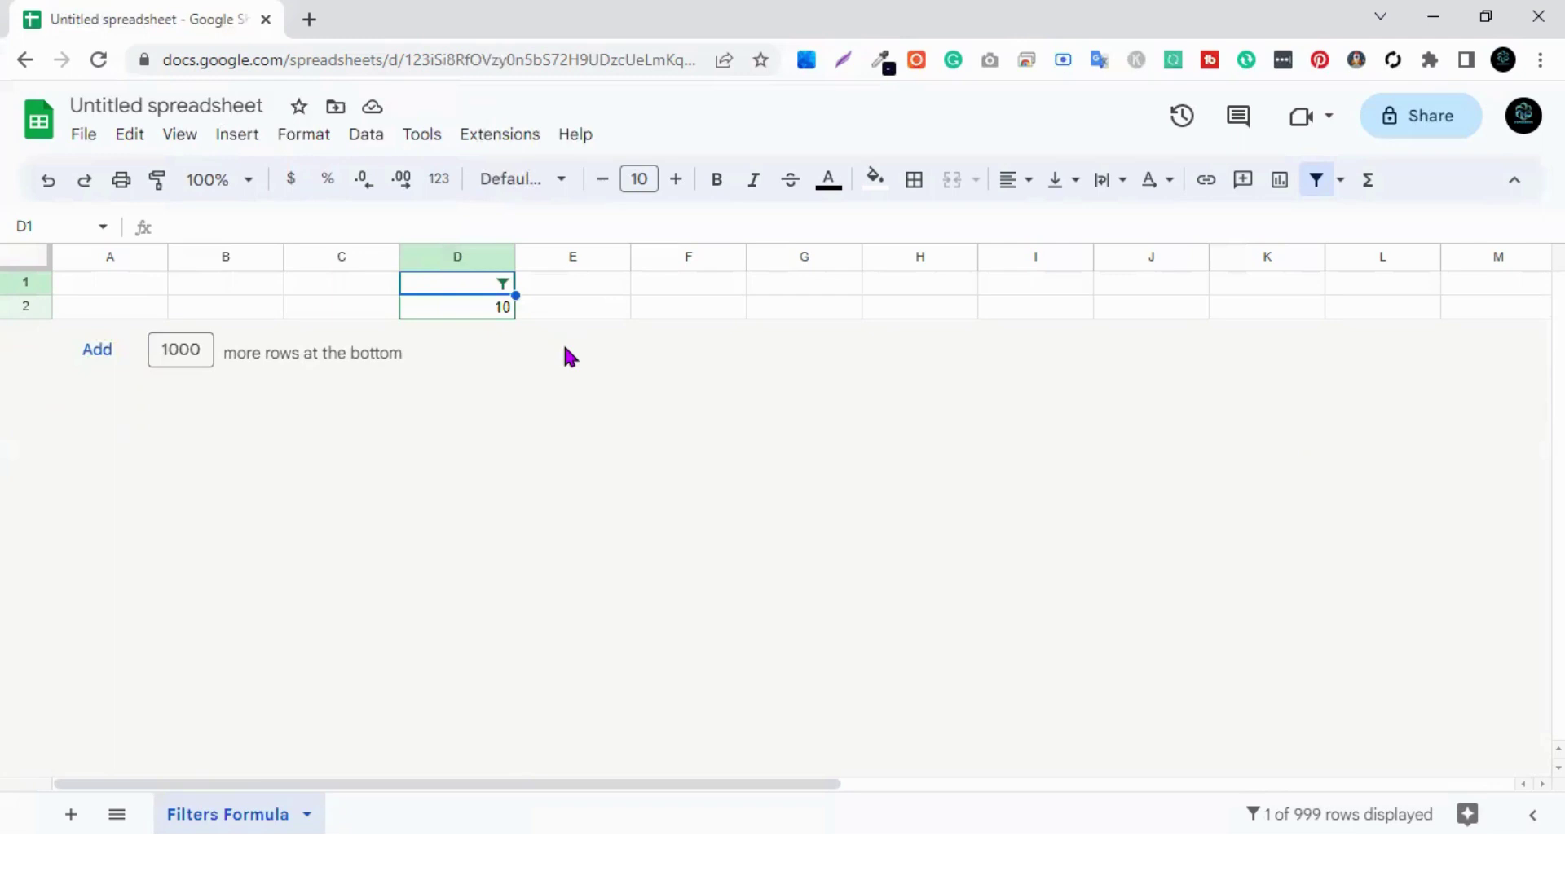
# Change column D's filter condition to Less than or equal to 20 and apply it.
pyautogui.click(505, 285)
pyautogui.click(328, 552)
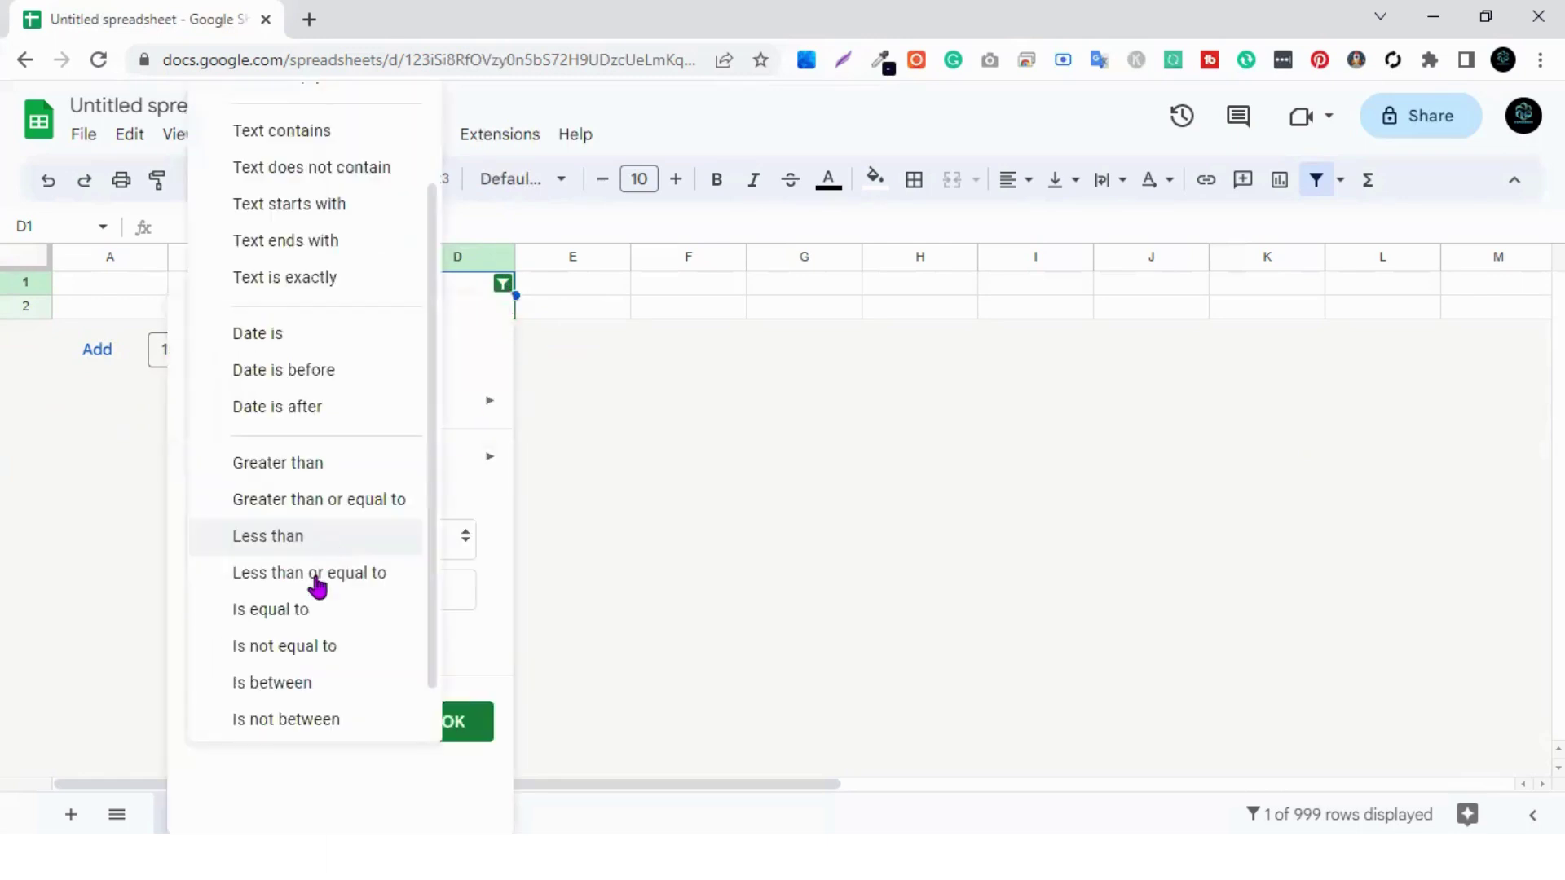
pyautogui.click(331, 577)
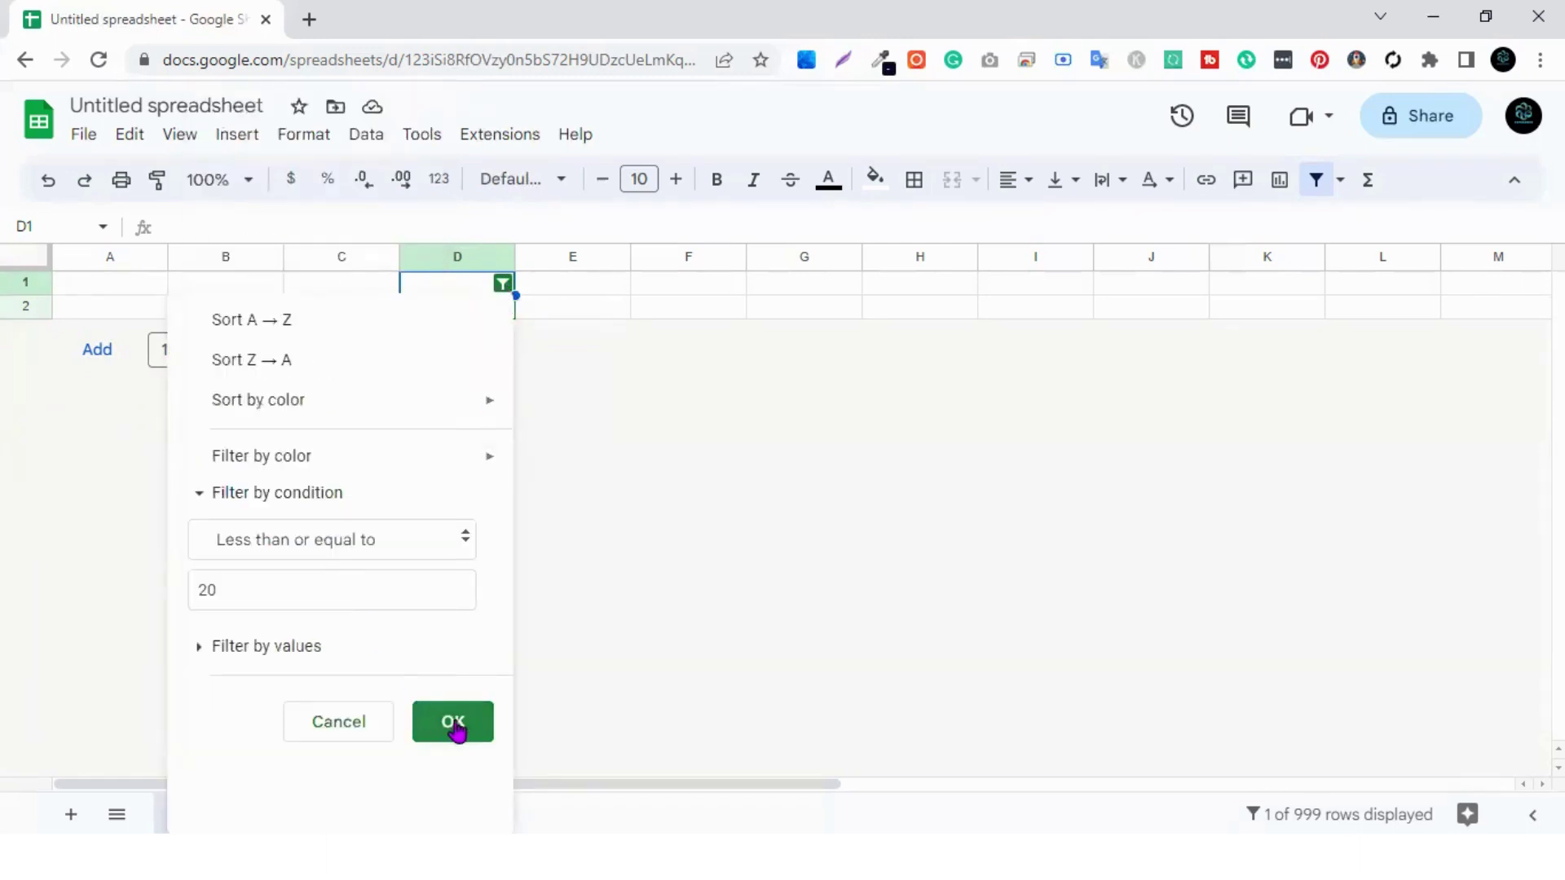
pyautogui.click(429, 725)
# Set column D's filter condition to Is equal to 20 and apply it.
pyautogui.click(503, 283)
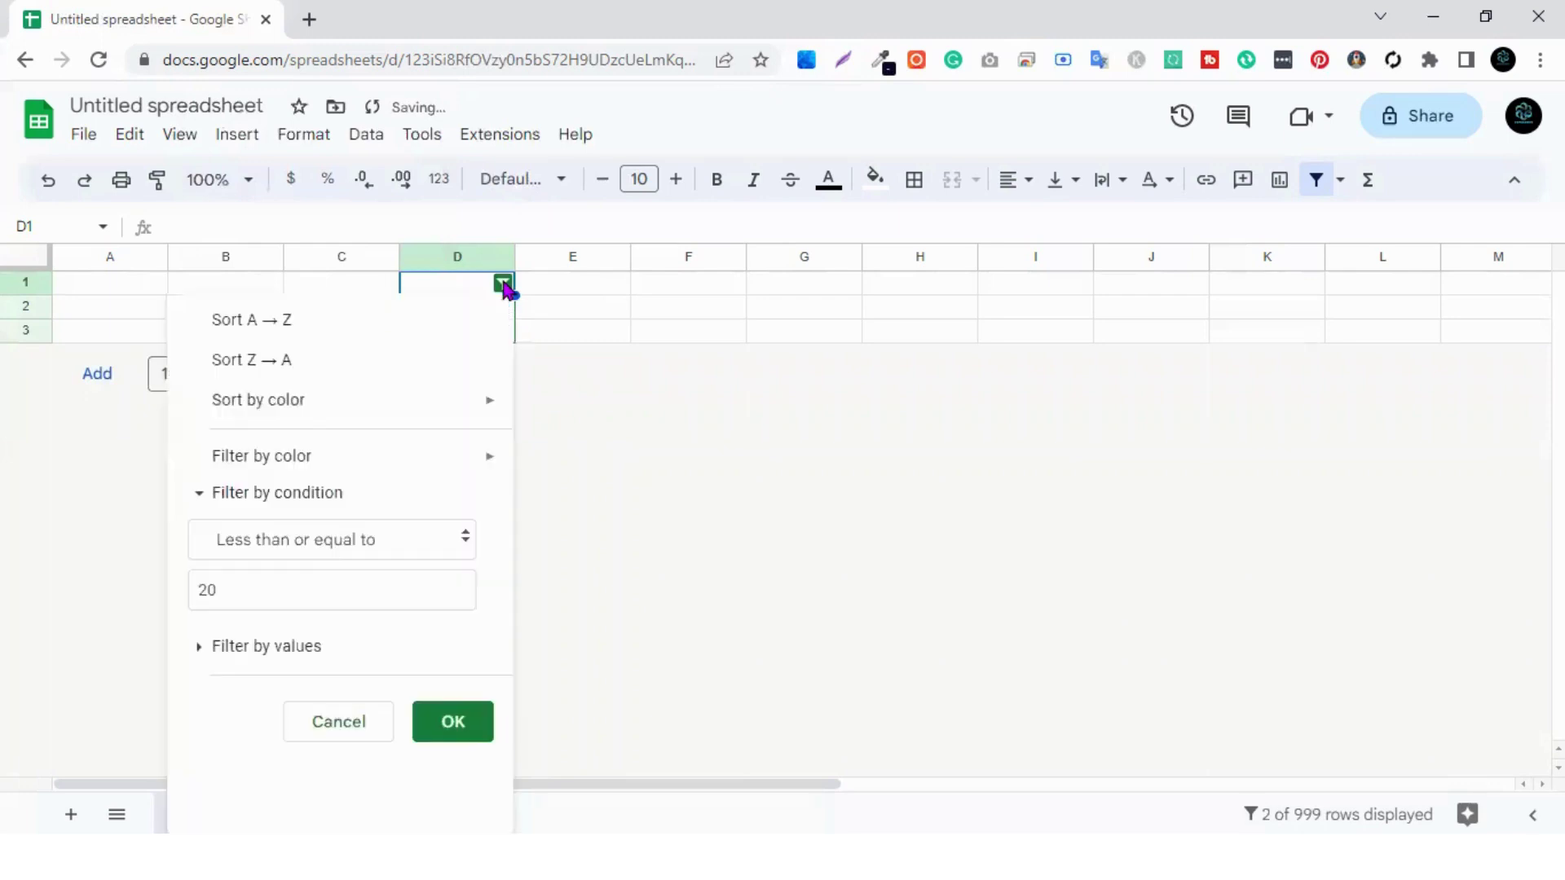
pyautogui.click(305, 538)
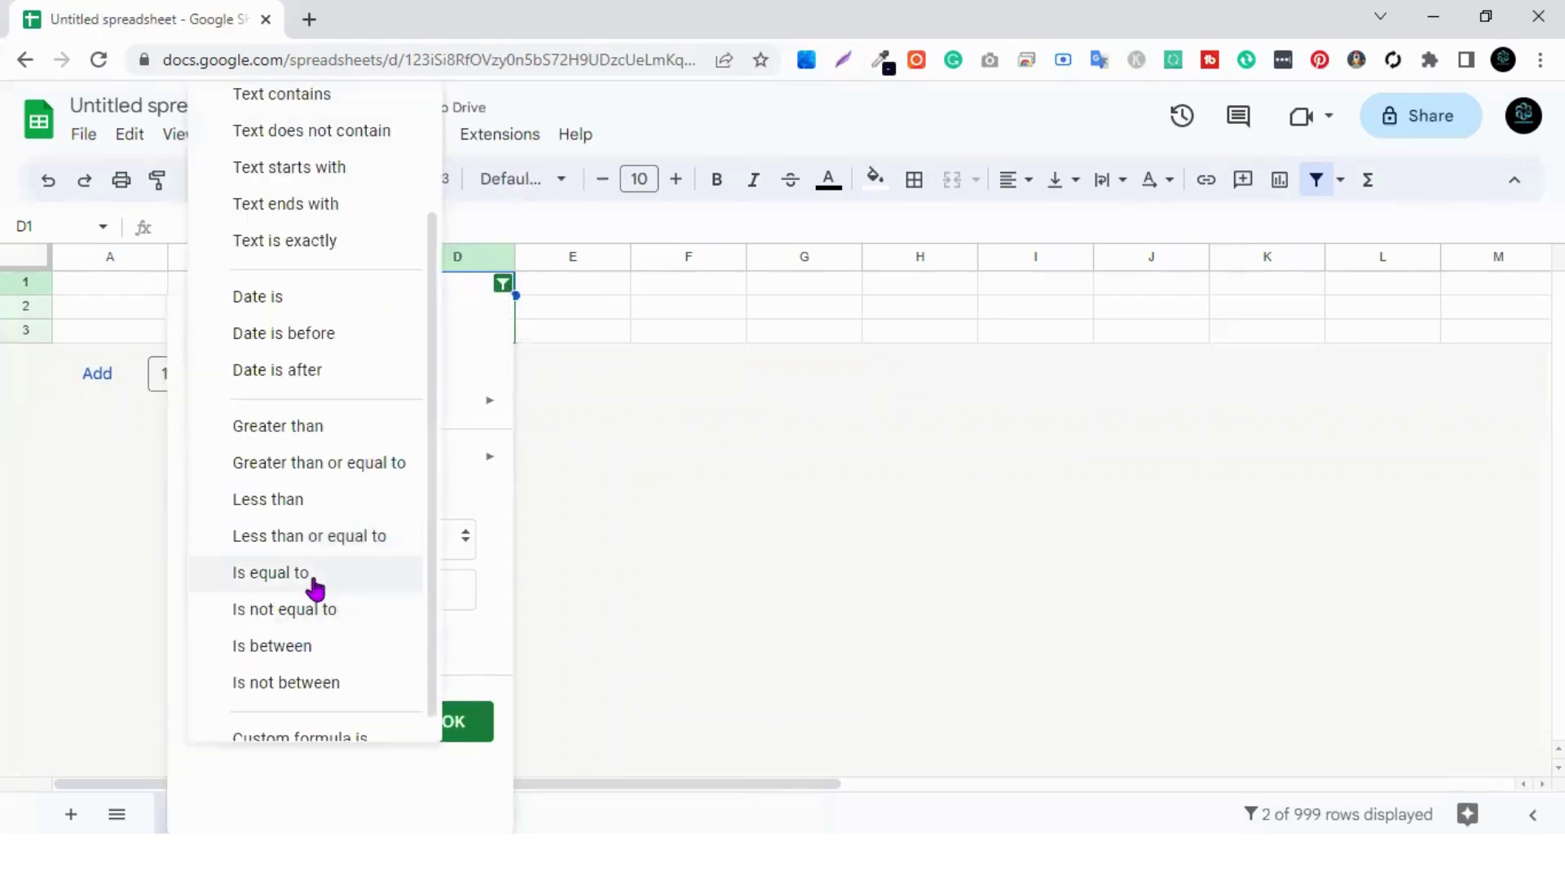
pyautogui.click(314, 581)
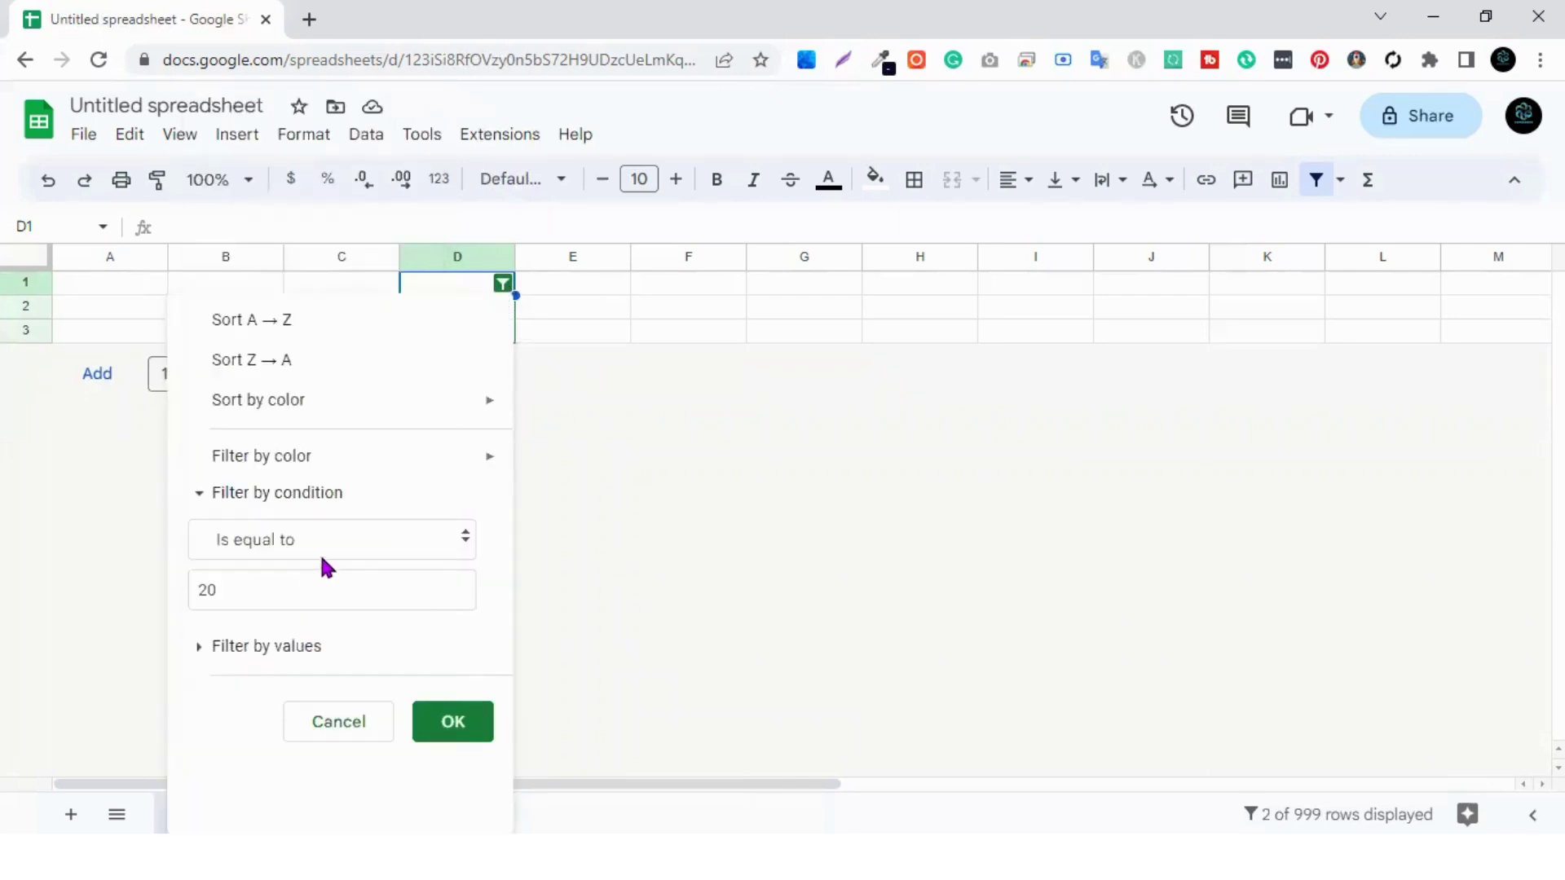
pyautogui.click(450, 722)
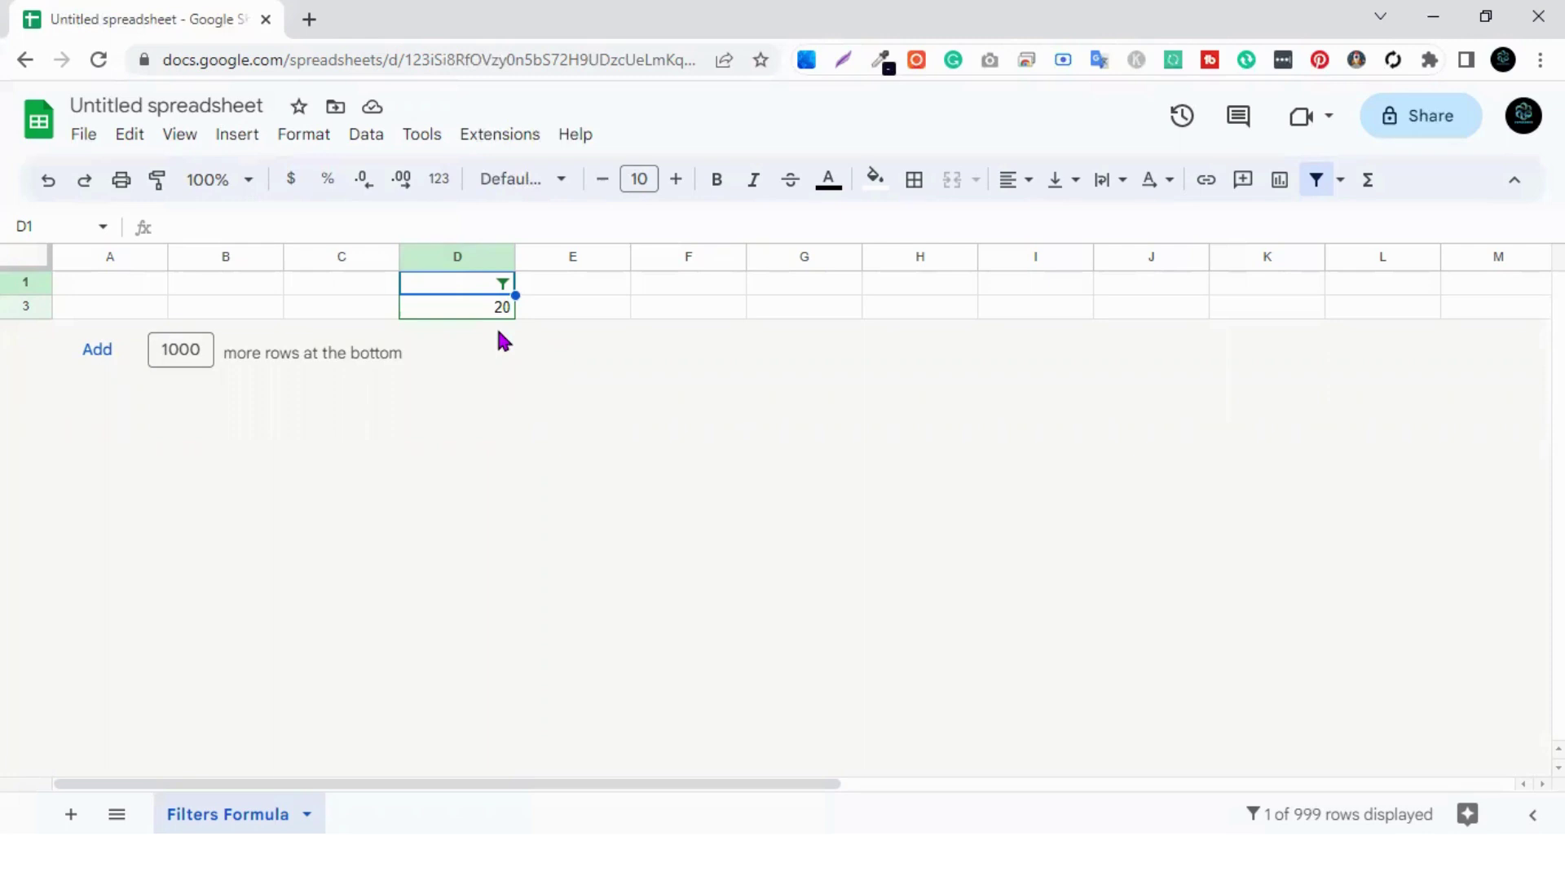
# Change column D's filter condition to Is not equal to 20 and apply it.
pyautogui.click(504, 283)
pyautogui.click(309, 557)
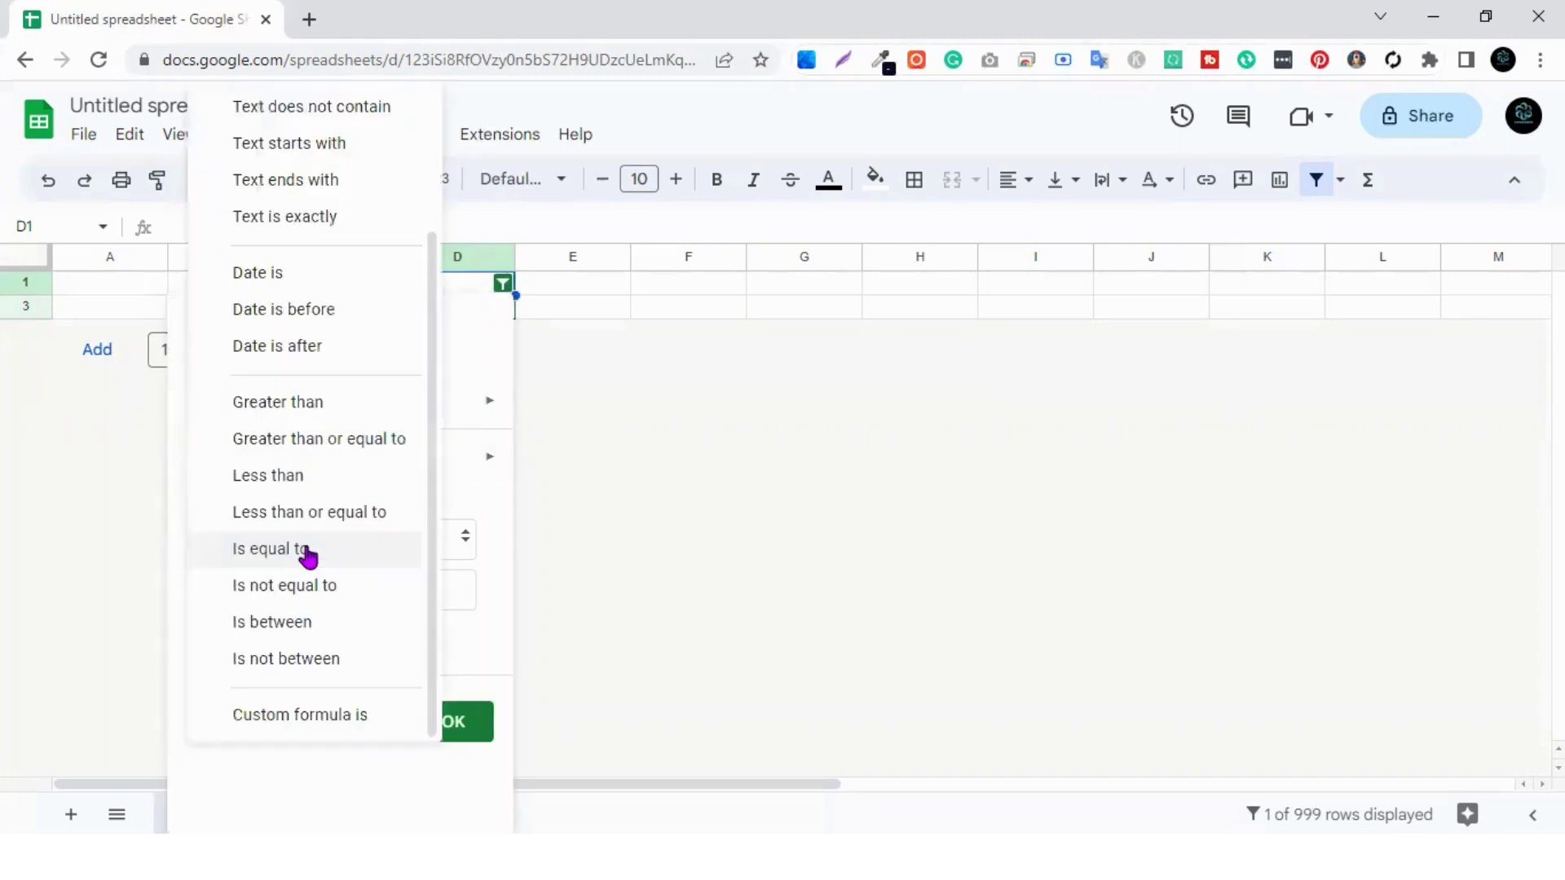
pyautogui.click(329, 595)
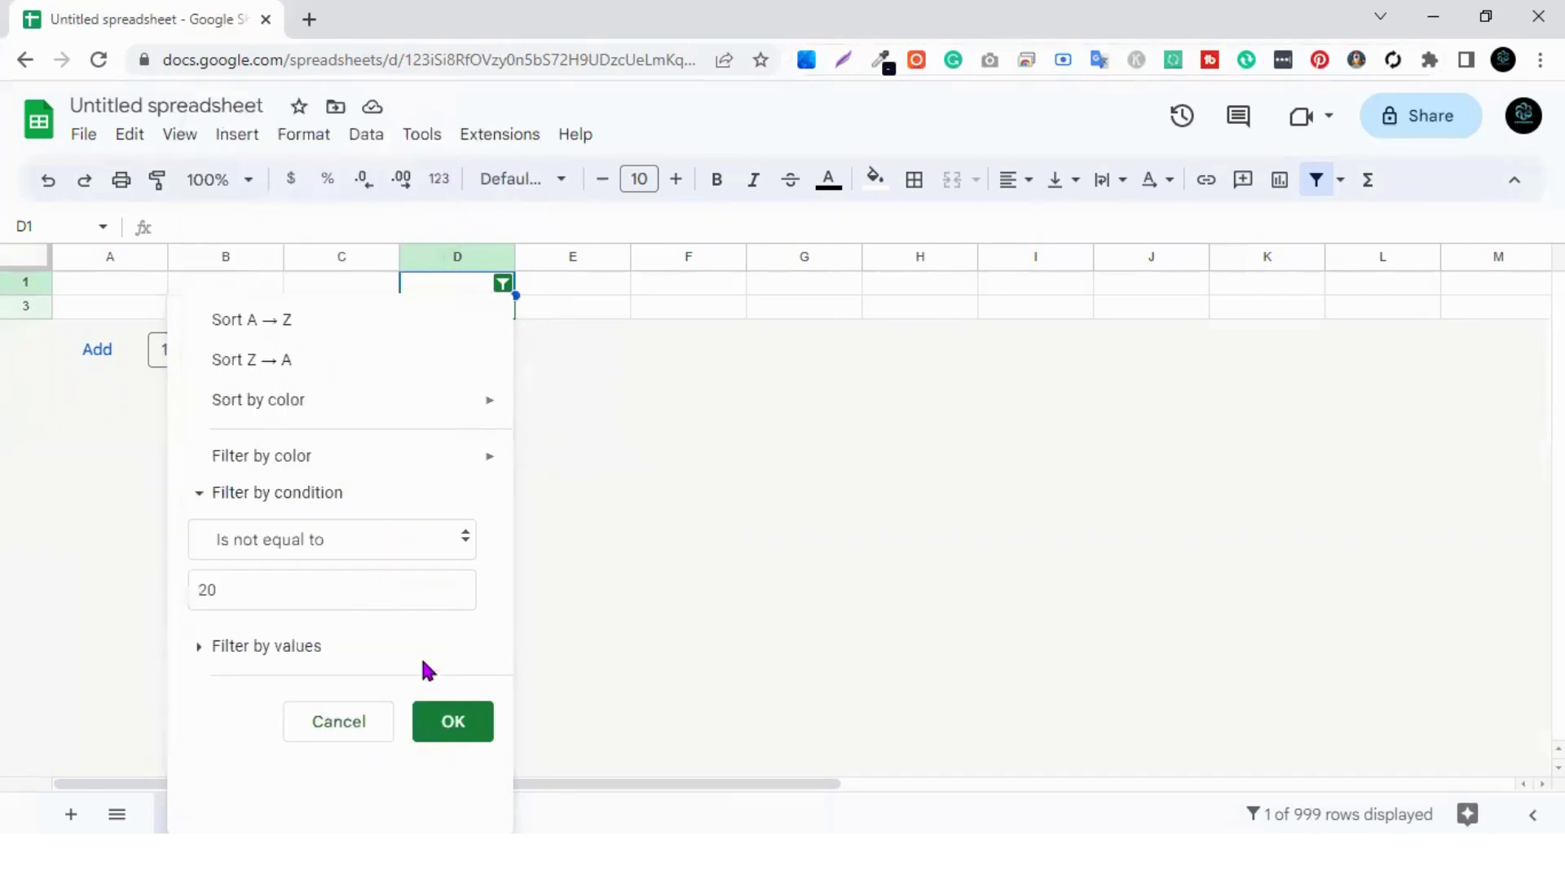
pyautogui.click(404, 728)
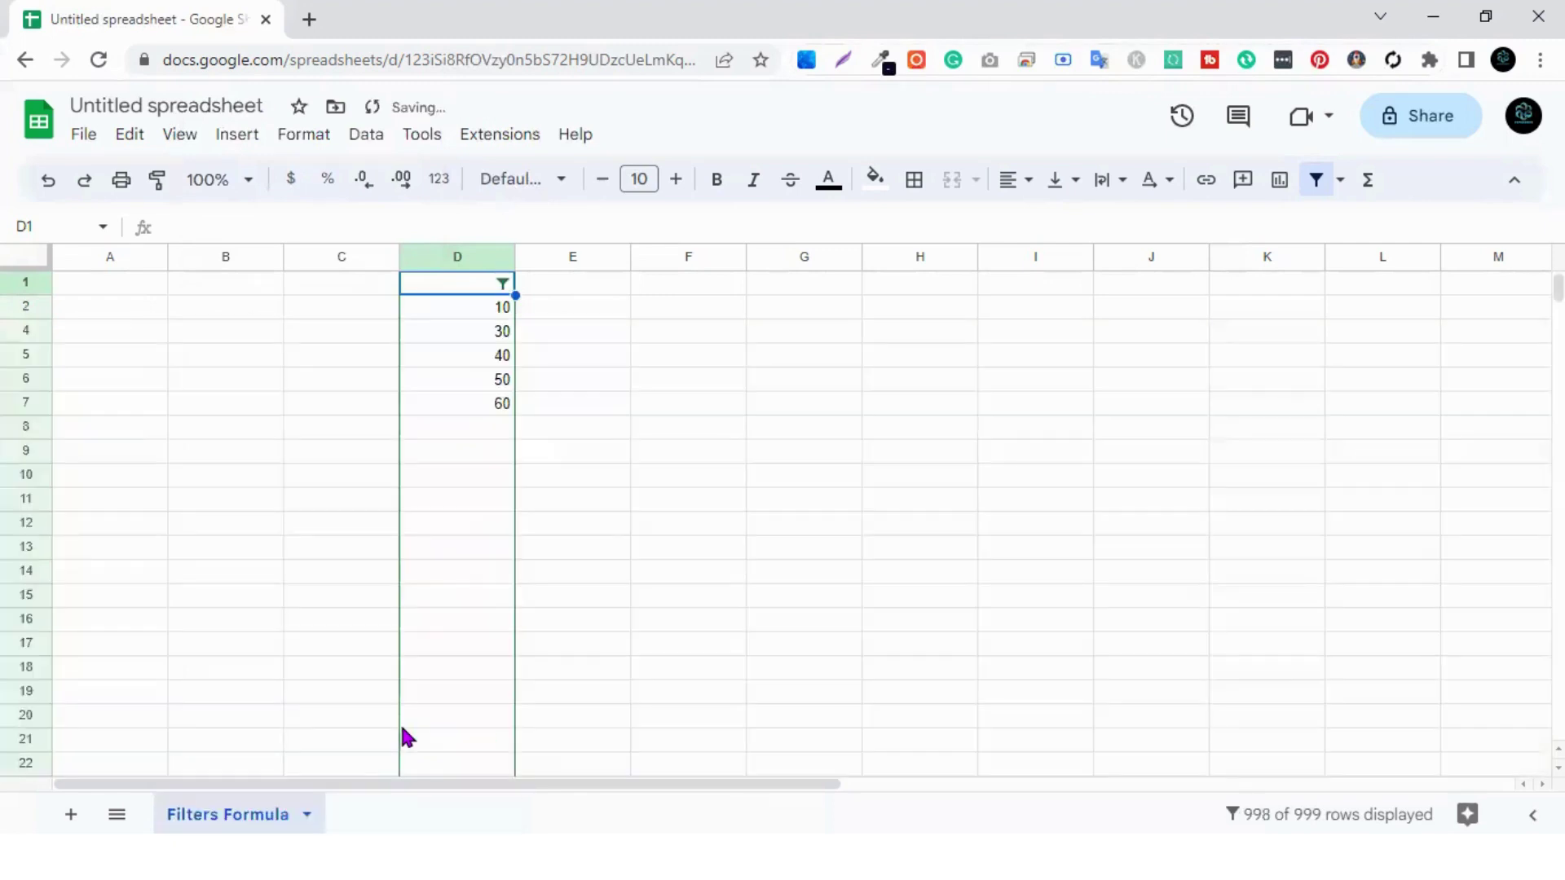
# Filter column D by the condition Is between, with 30 as the lower and 40 as the upper value.
pyautogui.click(502, 284)
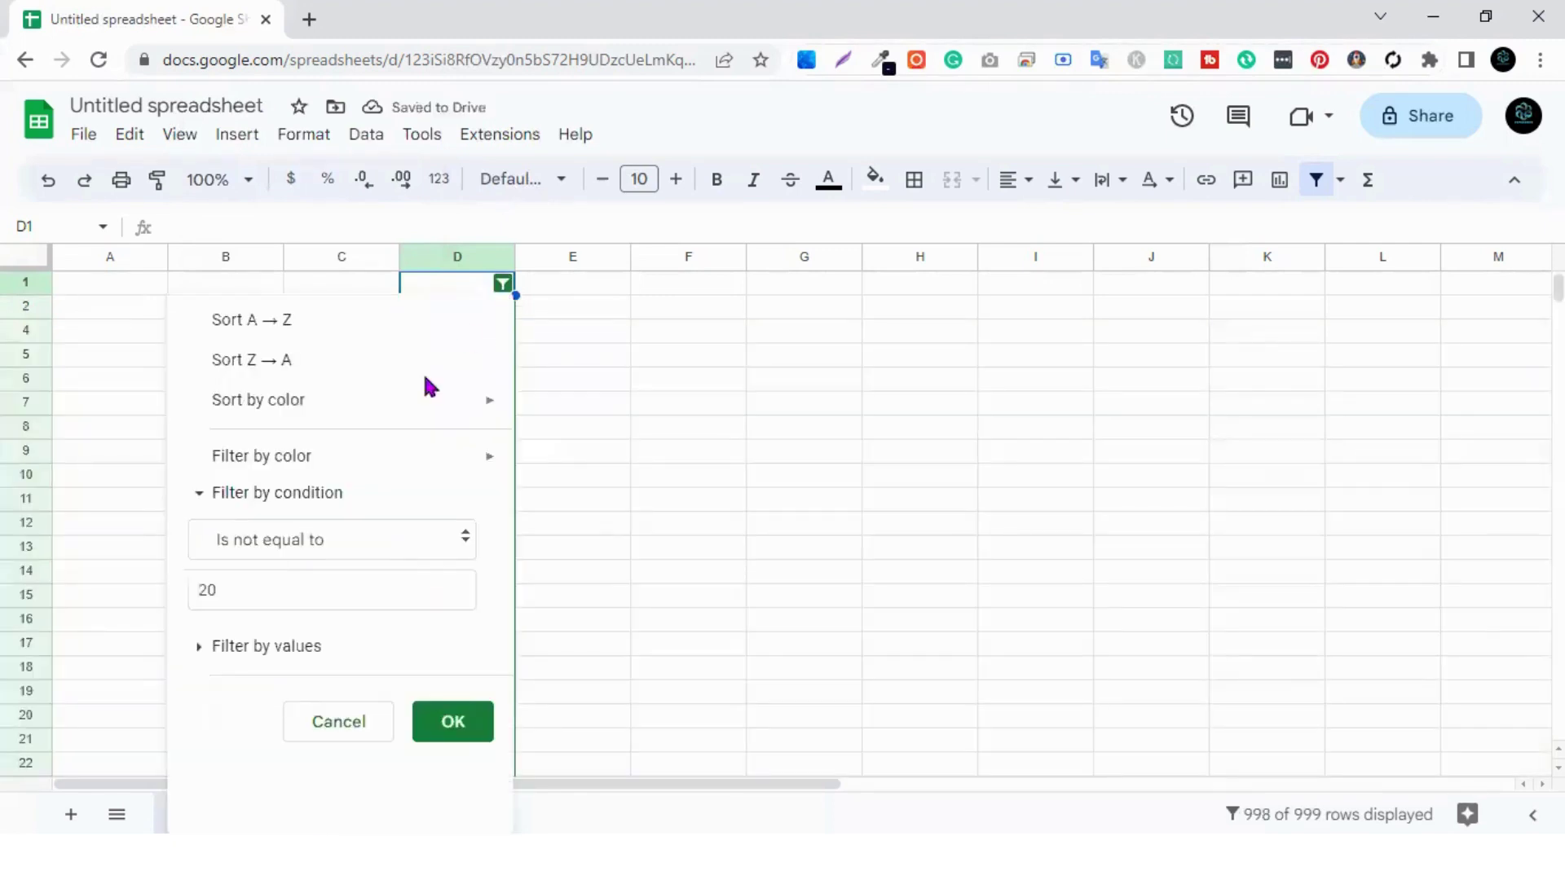
pyautogui.click(300, 551)
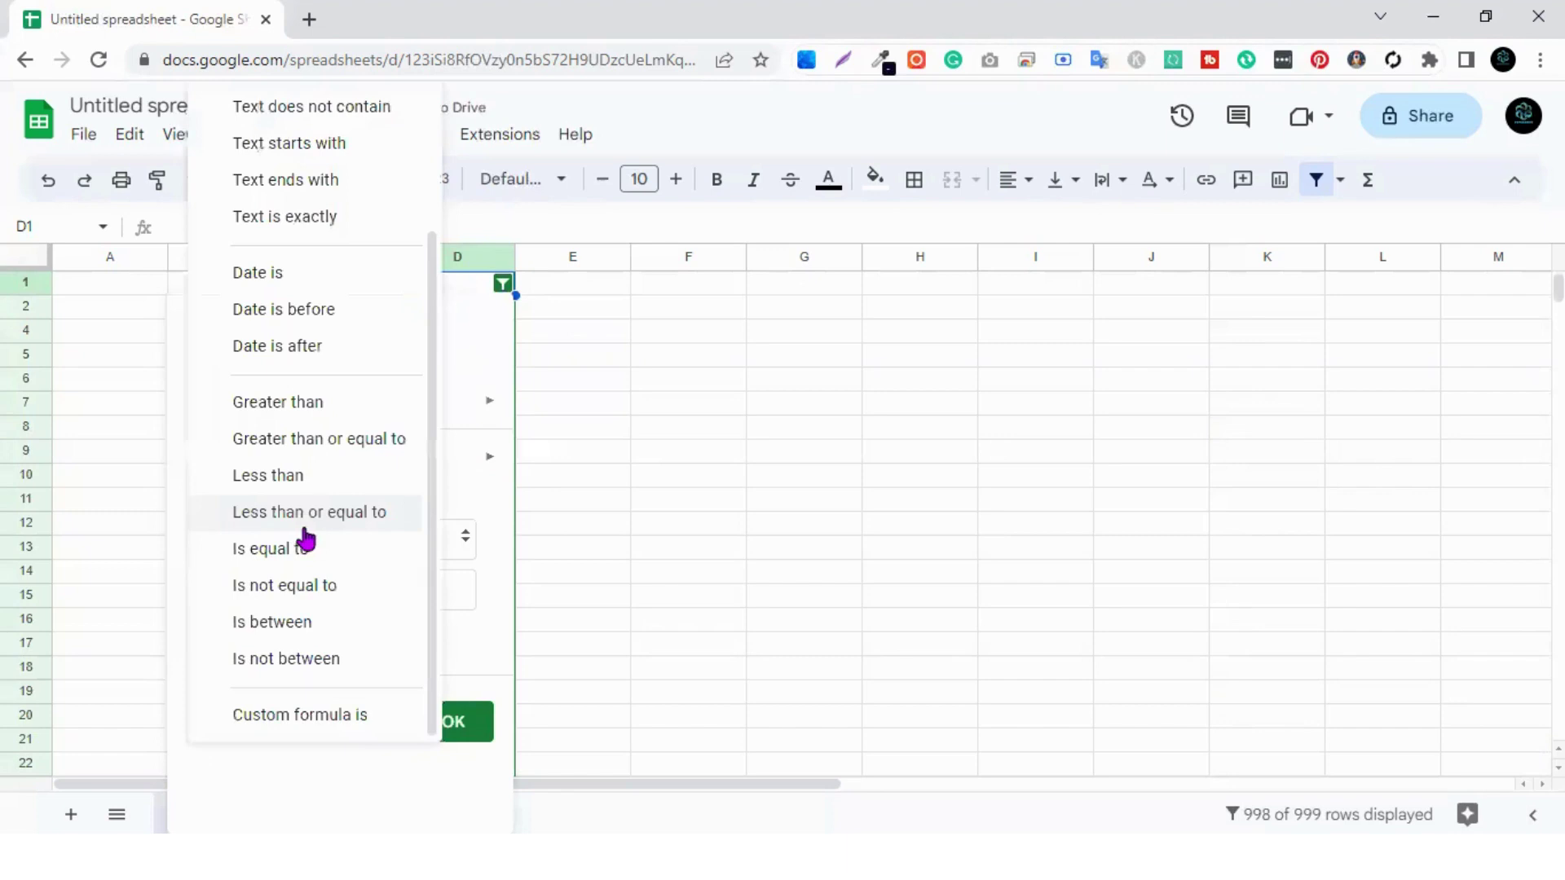
pyautogui.click(287, 626)
pyautogui.scroll(-1, 273, 604)
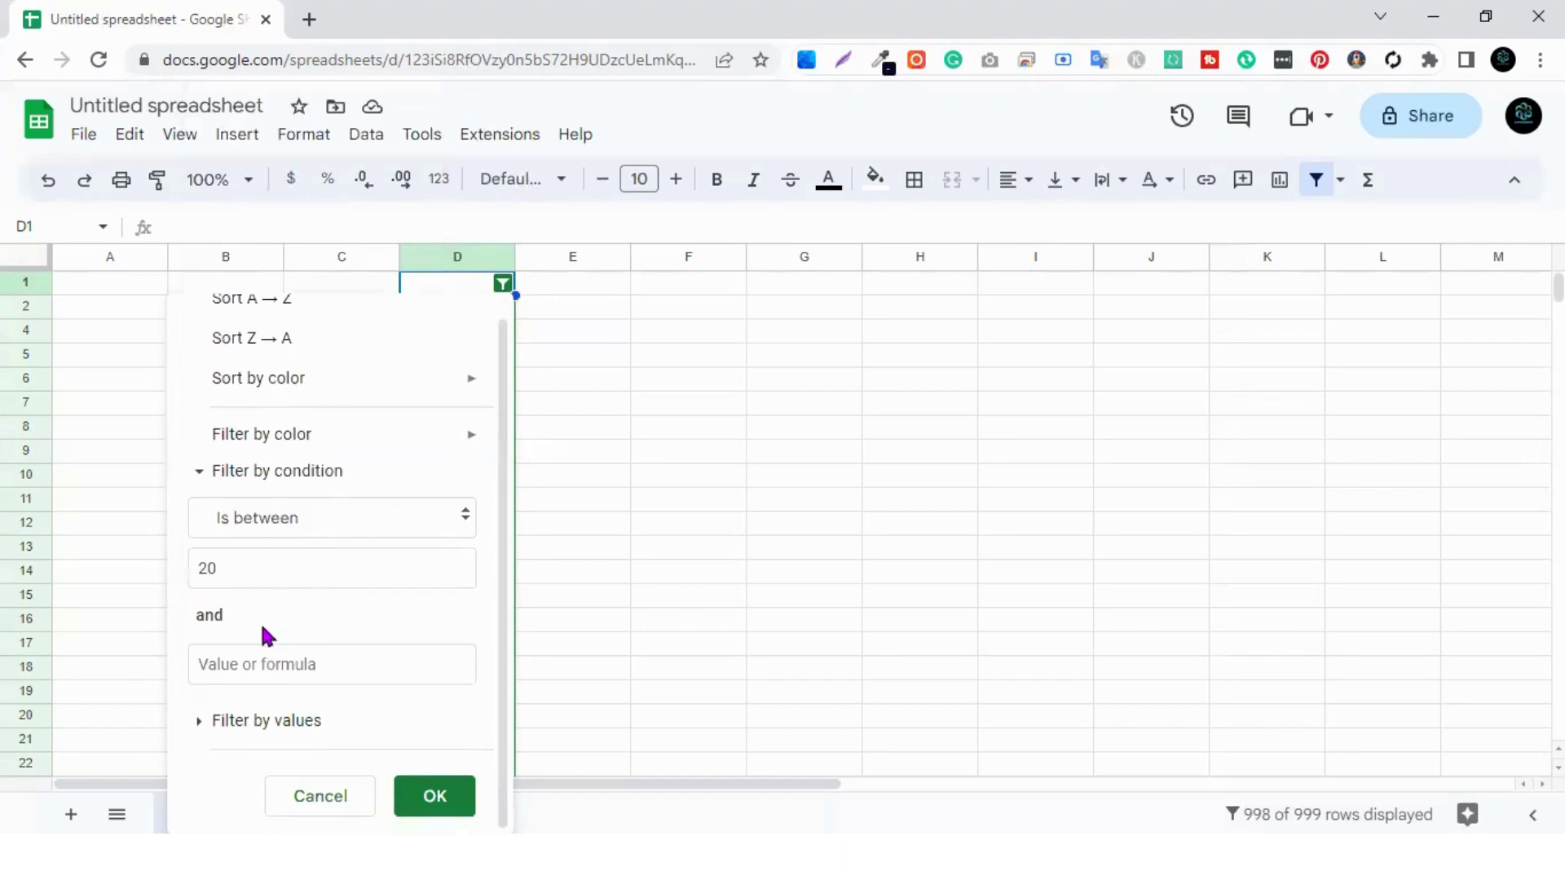
pyautogui.moveTo(227, 577); pyautogui.dragTo(189, 579)
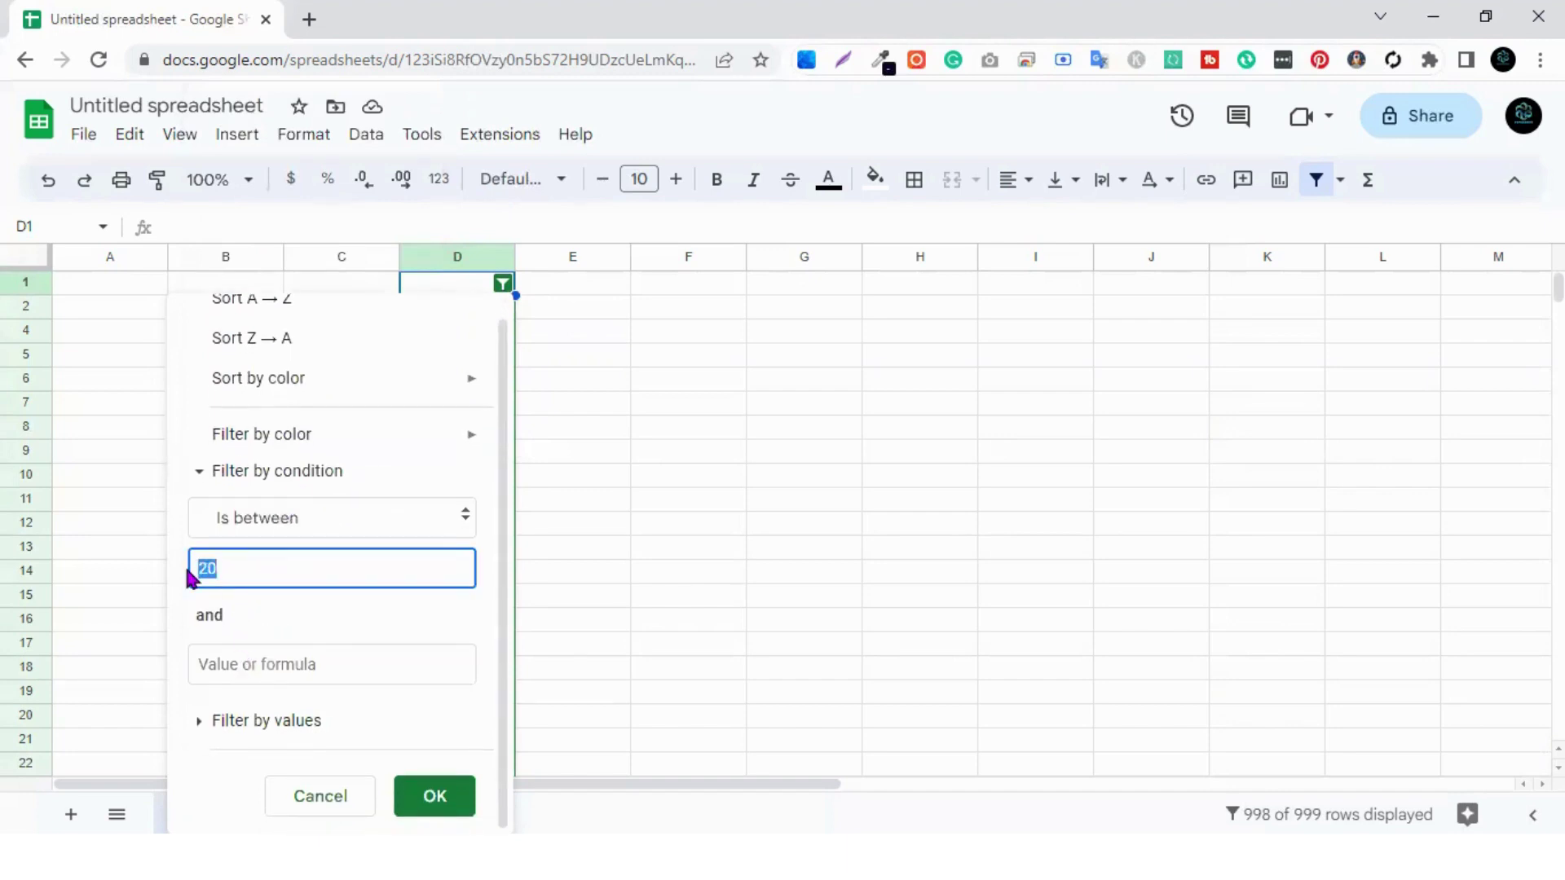
pyautogui.press('BackSpace')
pyautogui.write('30')
pyautogui.click(293, 655)
pyautogui.write('40')
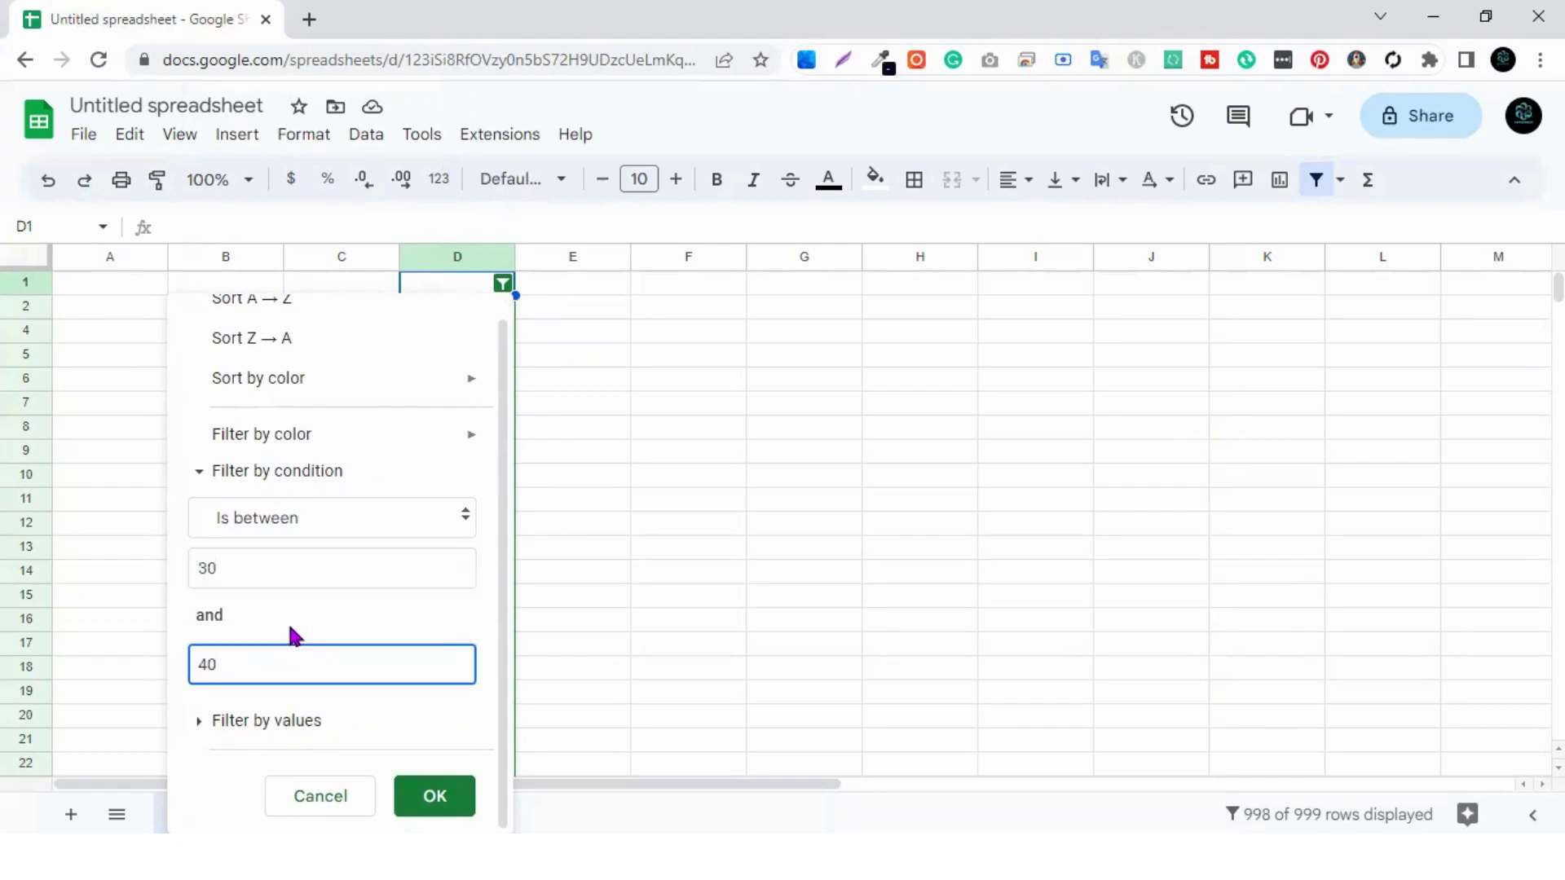
pyautogui.click(432, 795)
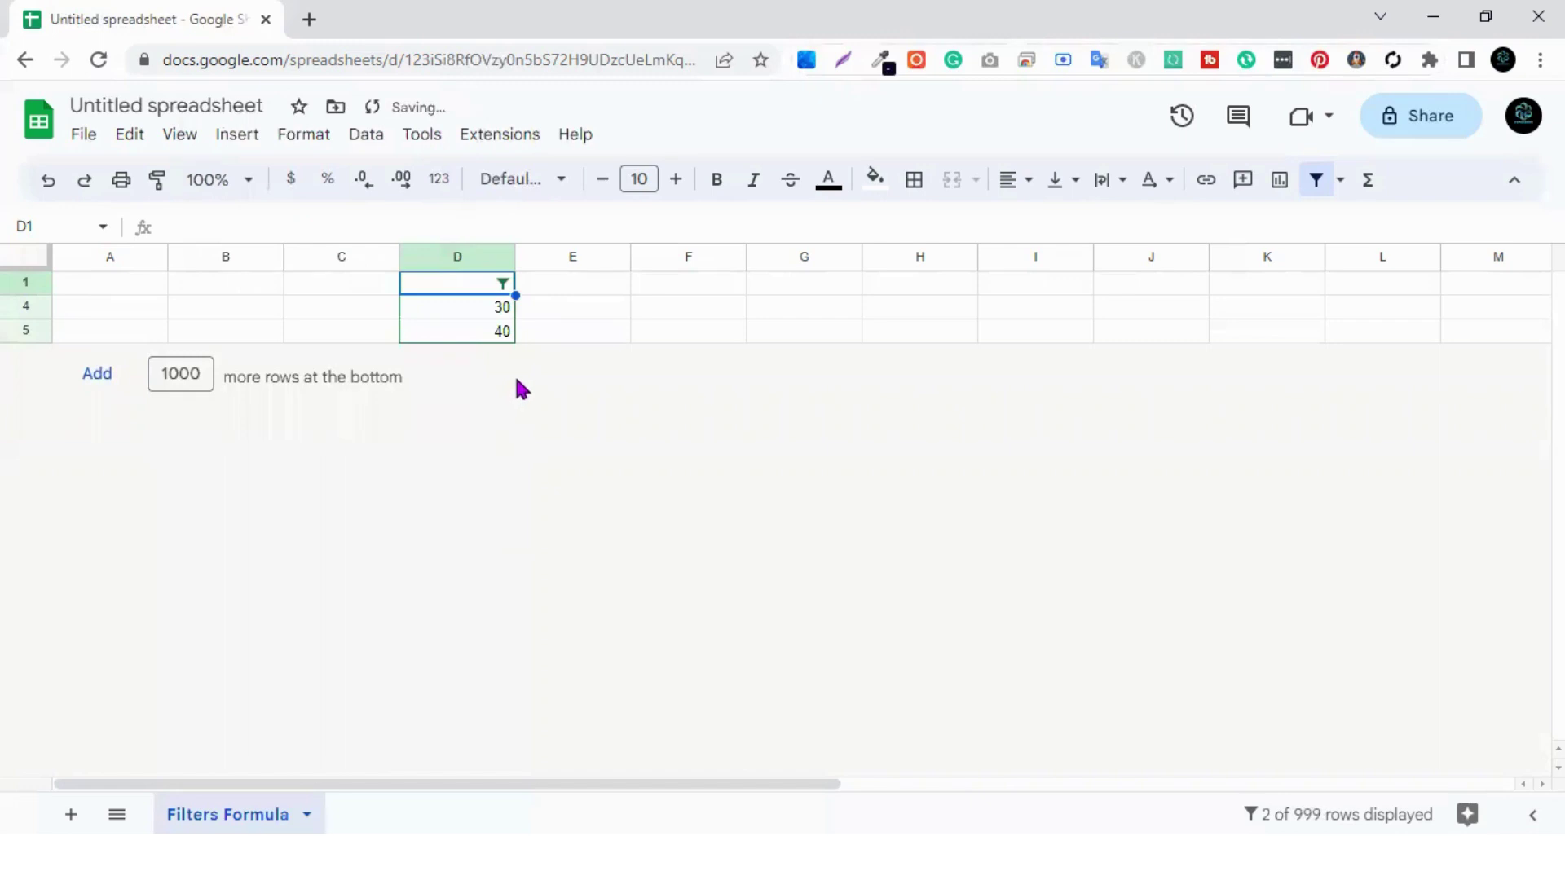
# Change column D's filter condition to Is not between, keeping 30 and 40 as the bounds, and apply it.
pyautogui.click(503, 284)
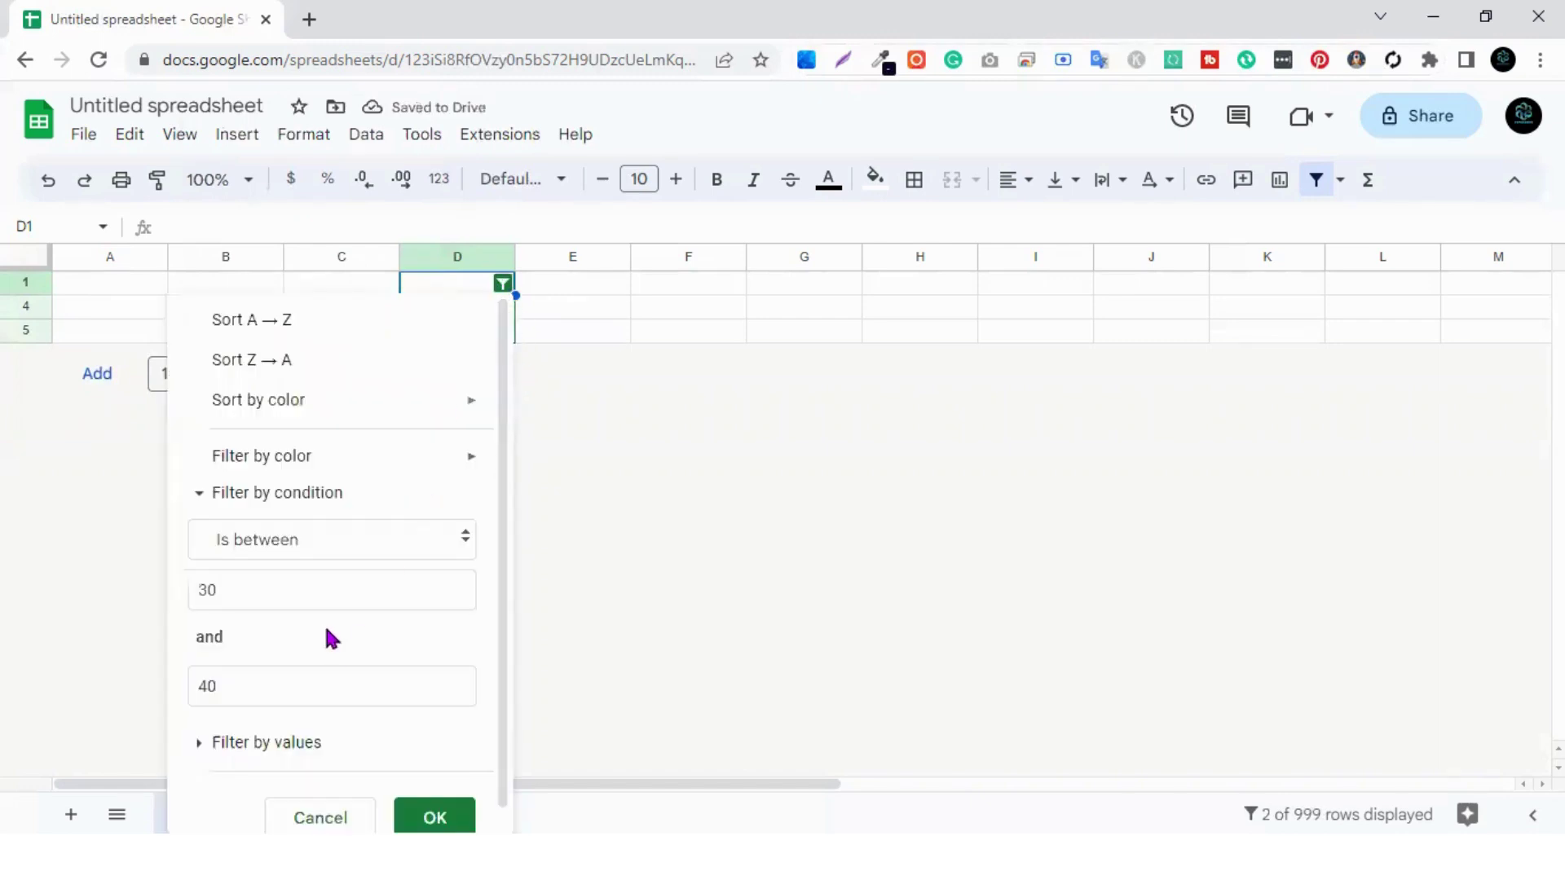
pyautogui.click(318, 555)
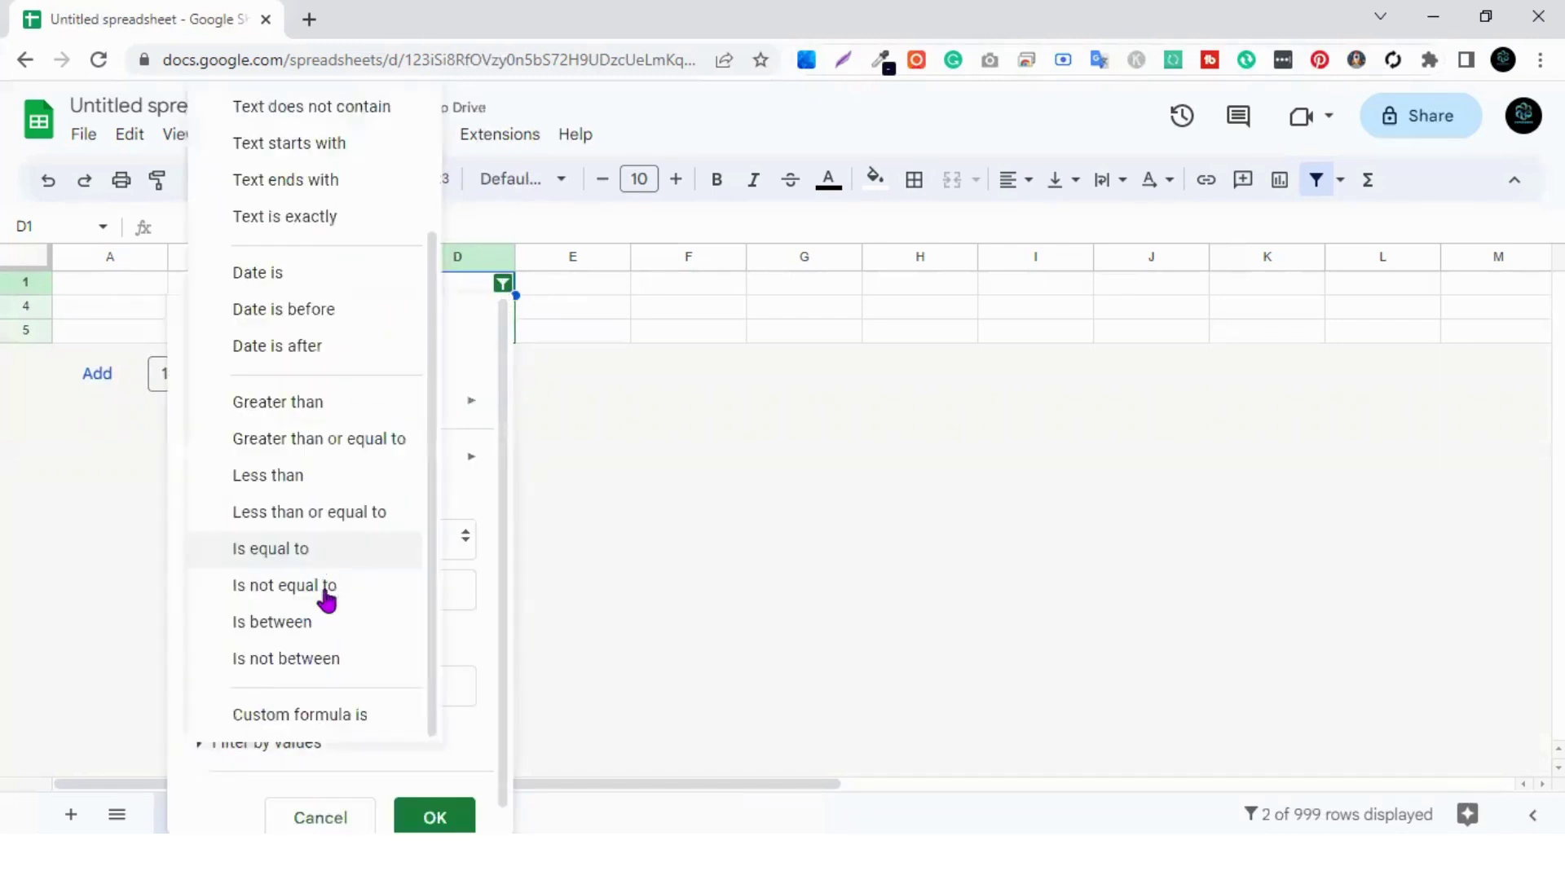
pyautogui.click(325, 659)
pyautogui.scroll(-1, 304, 621)
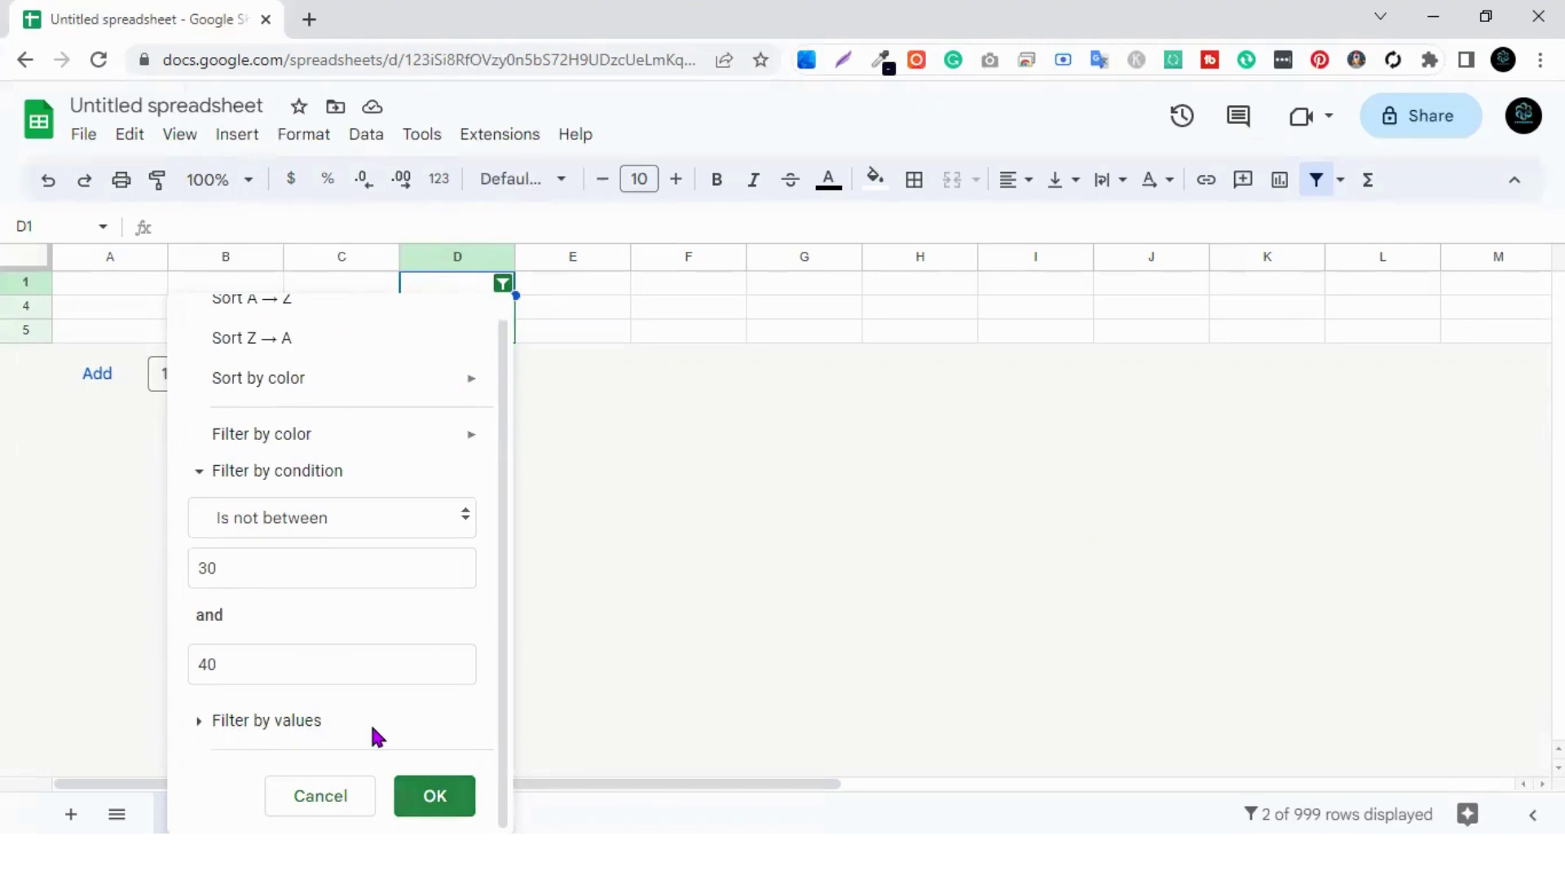
pyautogui.click(434, 795)
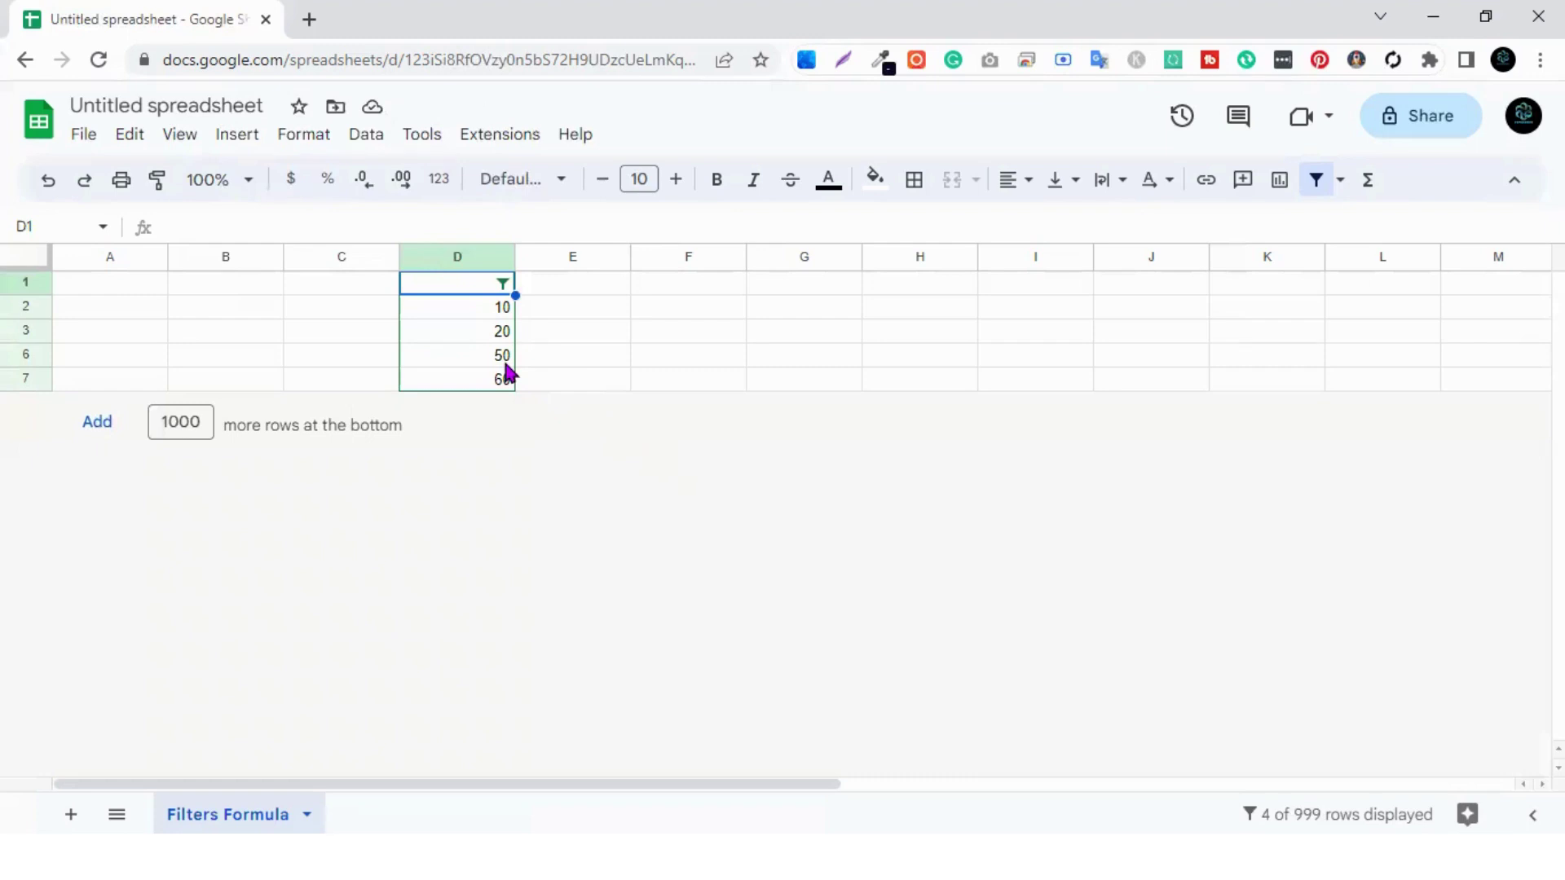
# Clear column D's filter condition by setting it to None and apply the change.
pyautogui.click(505, 289)
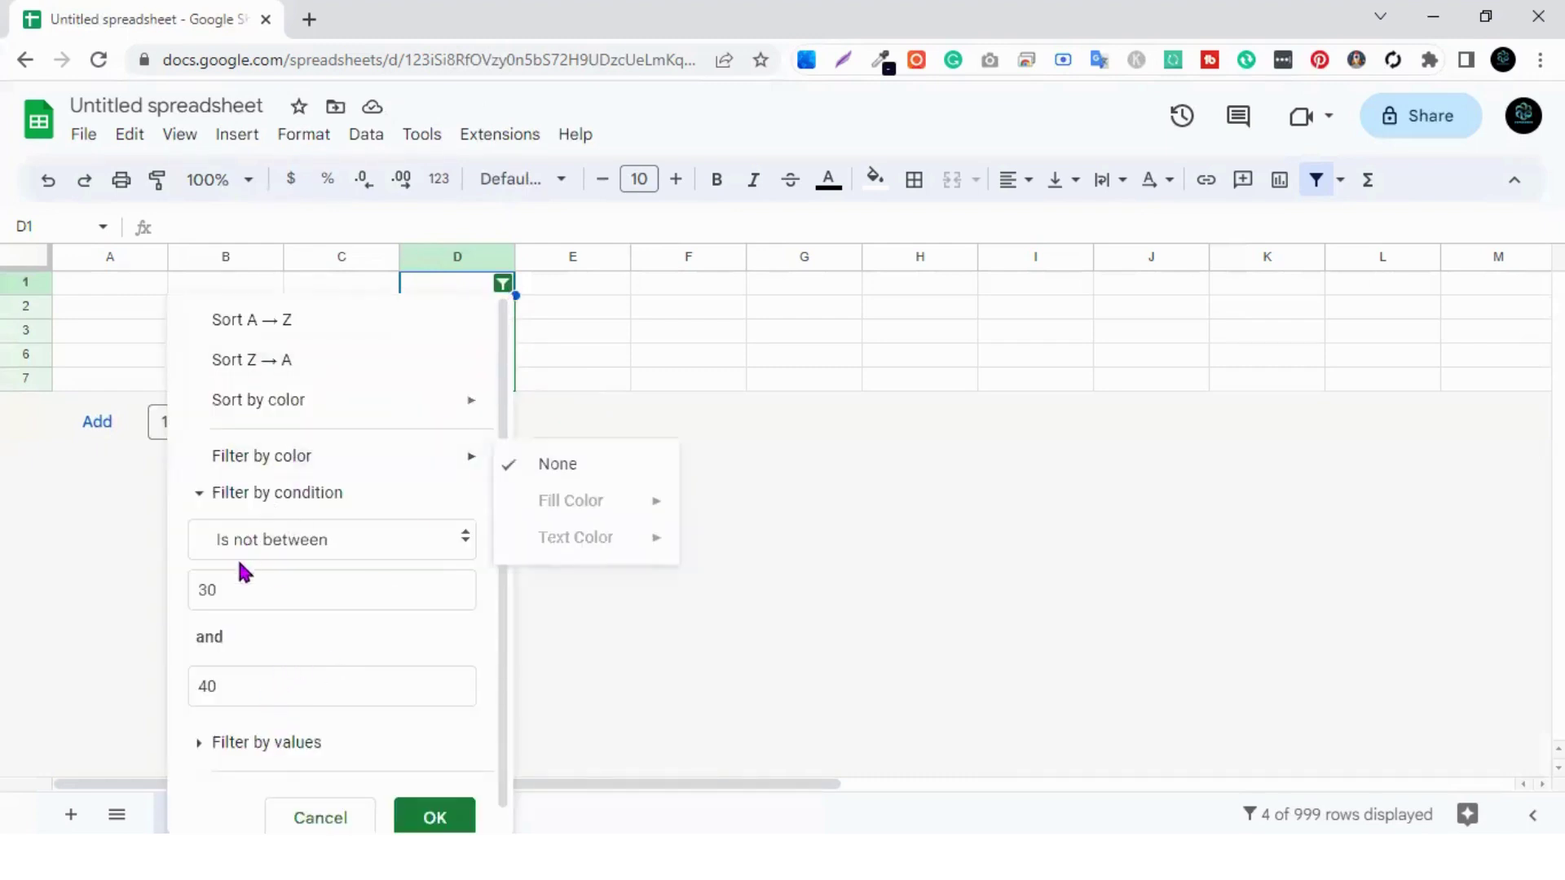
pyautogui.click(200, 492)
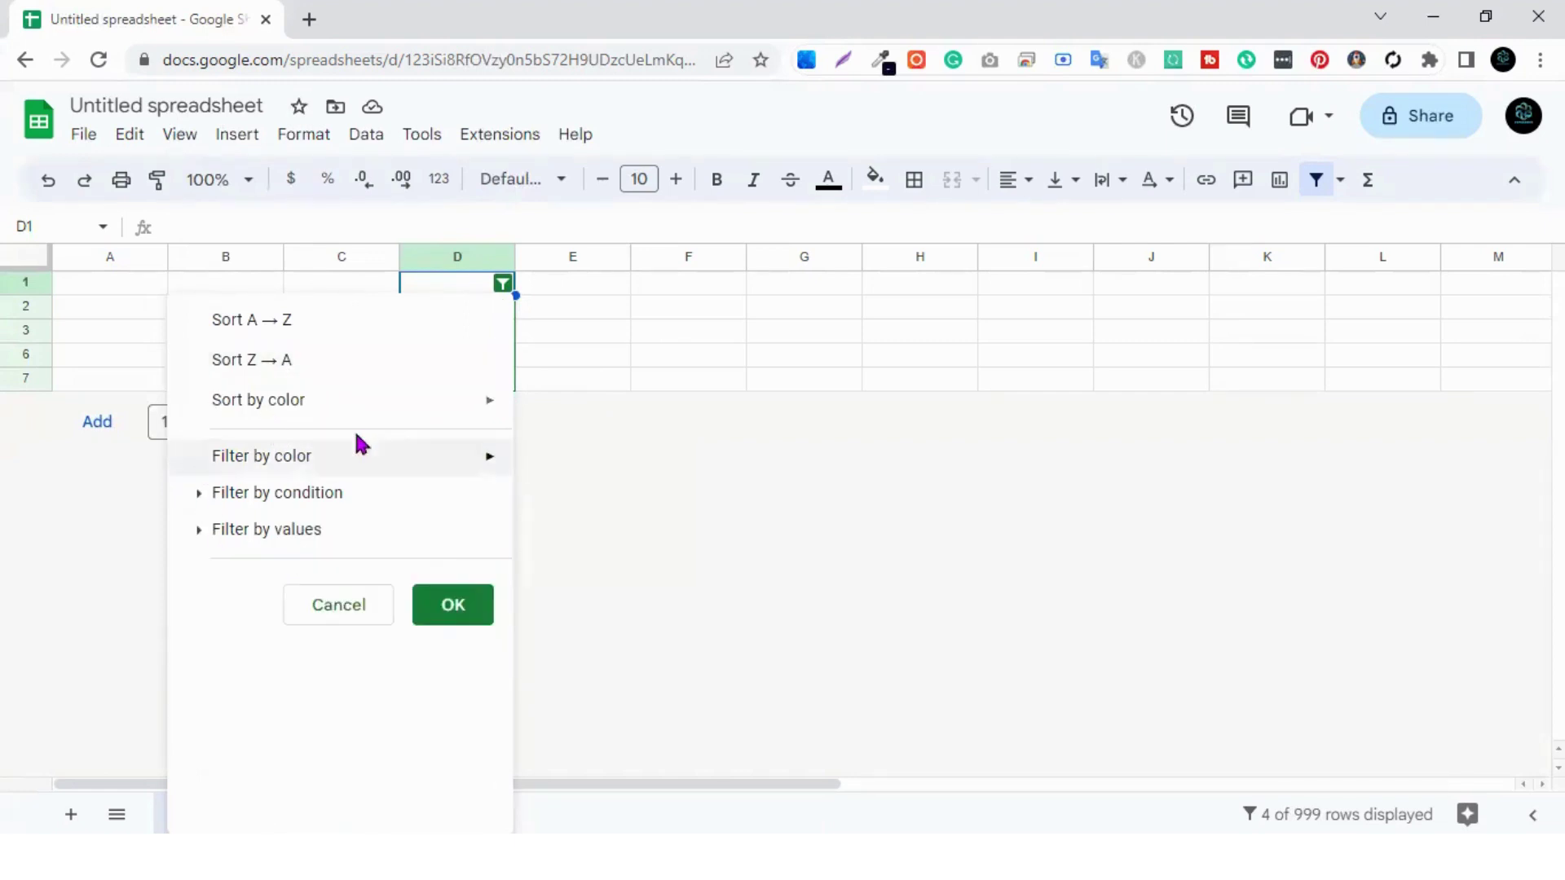
pyautogui.click(200, 494)
pyautogui.click(321, 545)
pyautogui.click(320, 535)
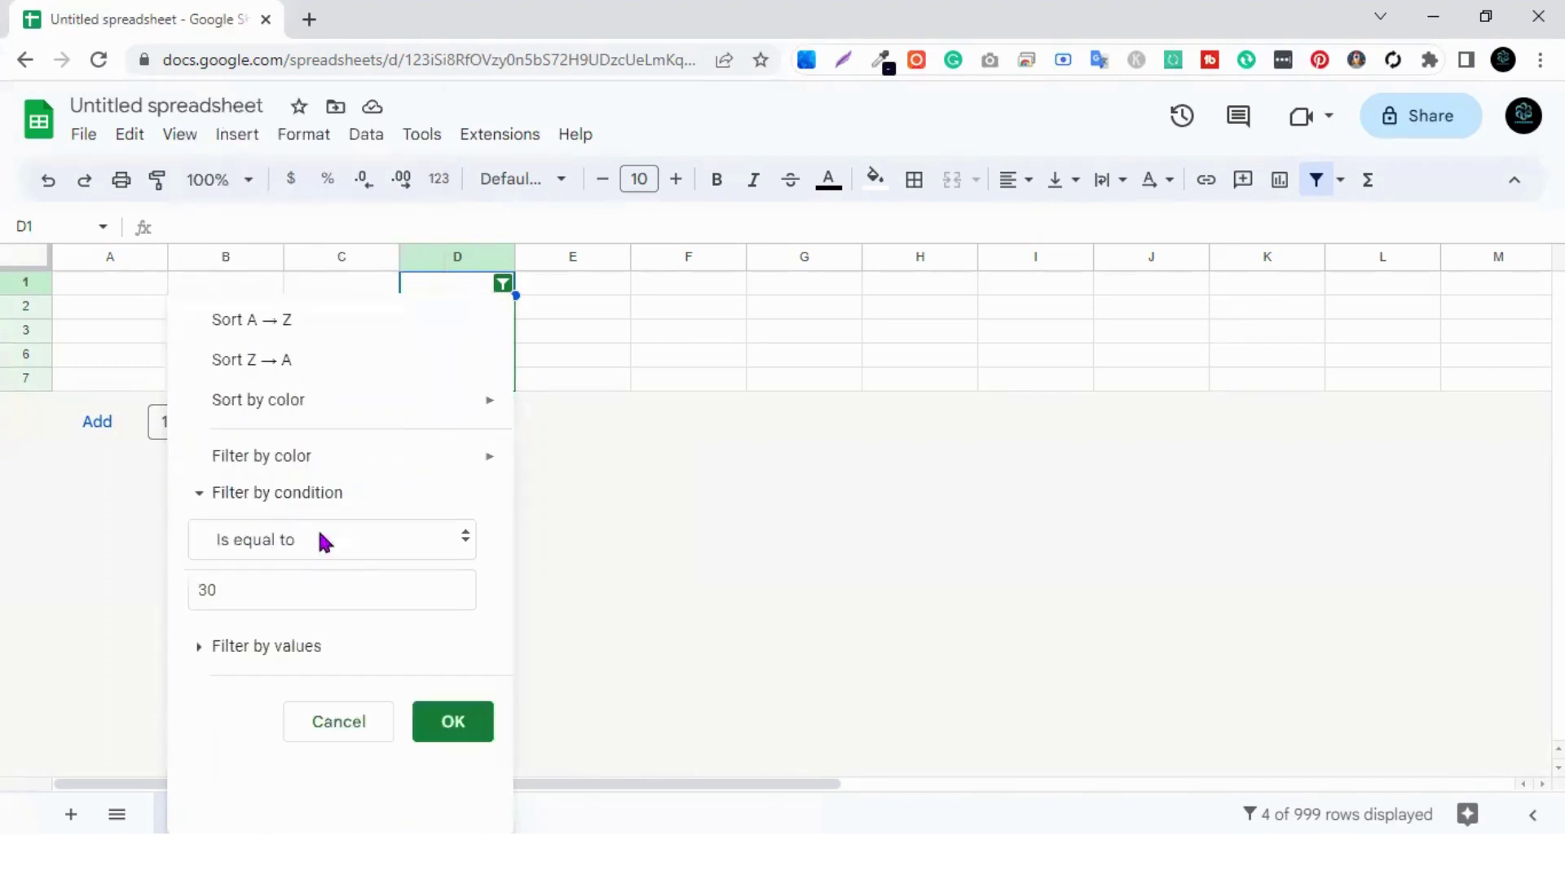
pyautogui.click(319, 544)
pyautogui.scroll(3, 310, 244)
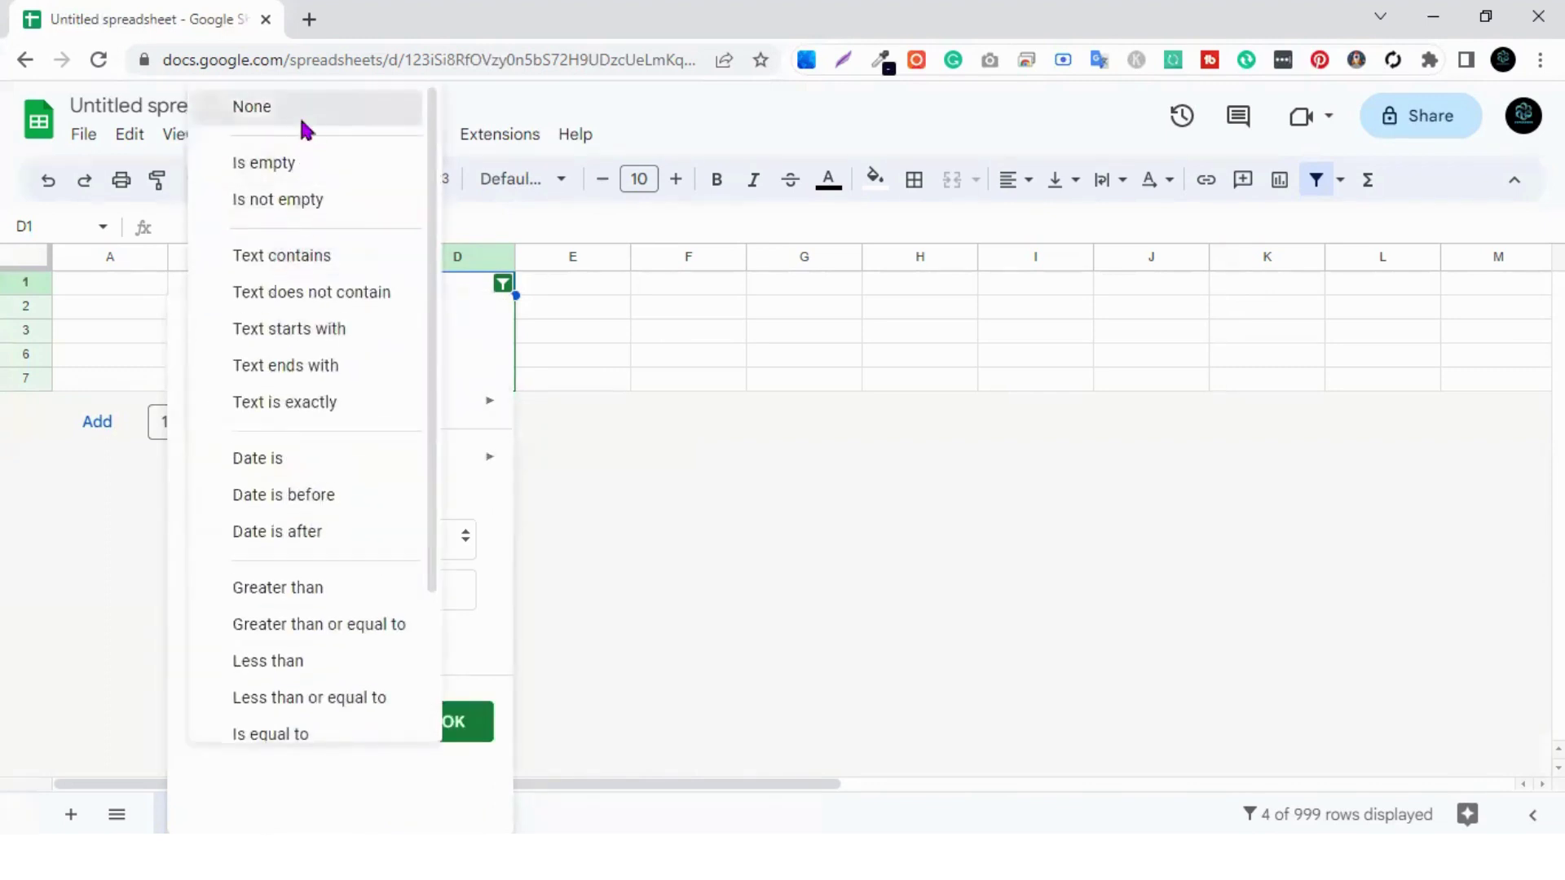
pyautogui.click(303, 121)
pyautogui.click(454, 672)
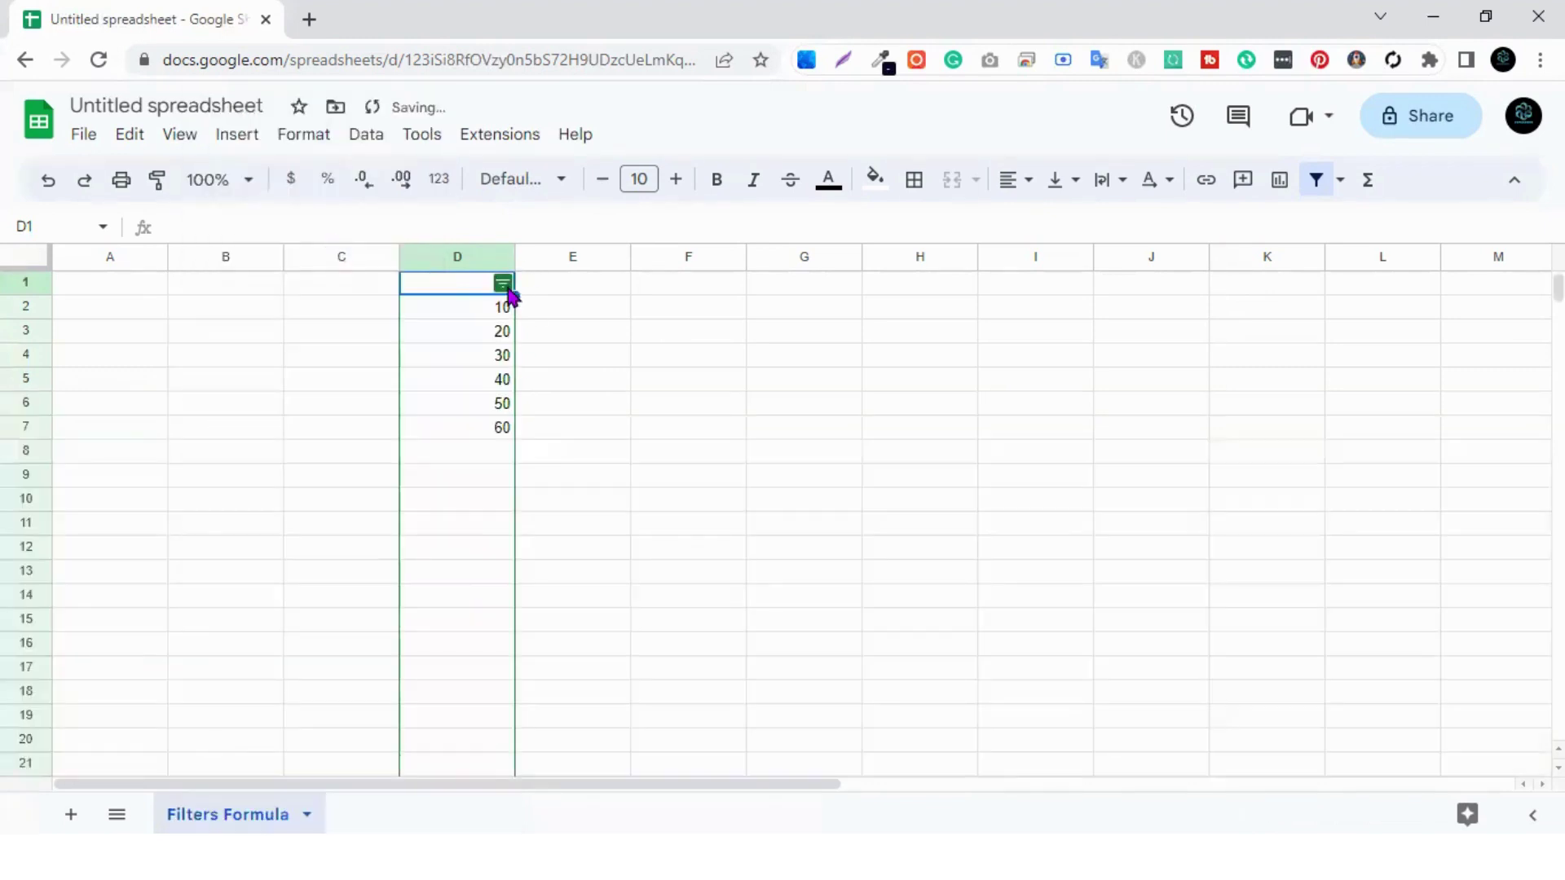
# Filter column D by values, excluding the blanks and keeping all the numbers.
pyautogui.click(503, 283)
pyautogui.scroll(-2, 326, 652)
pyautogui.click(199, 530)
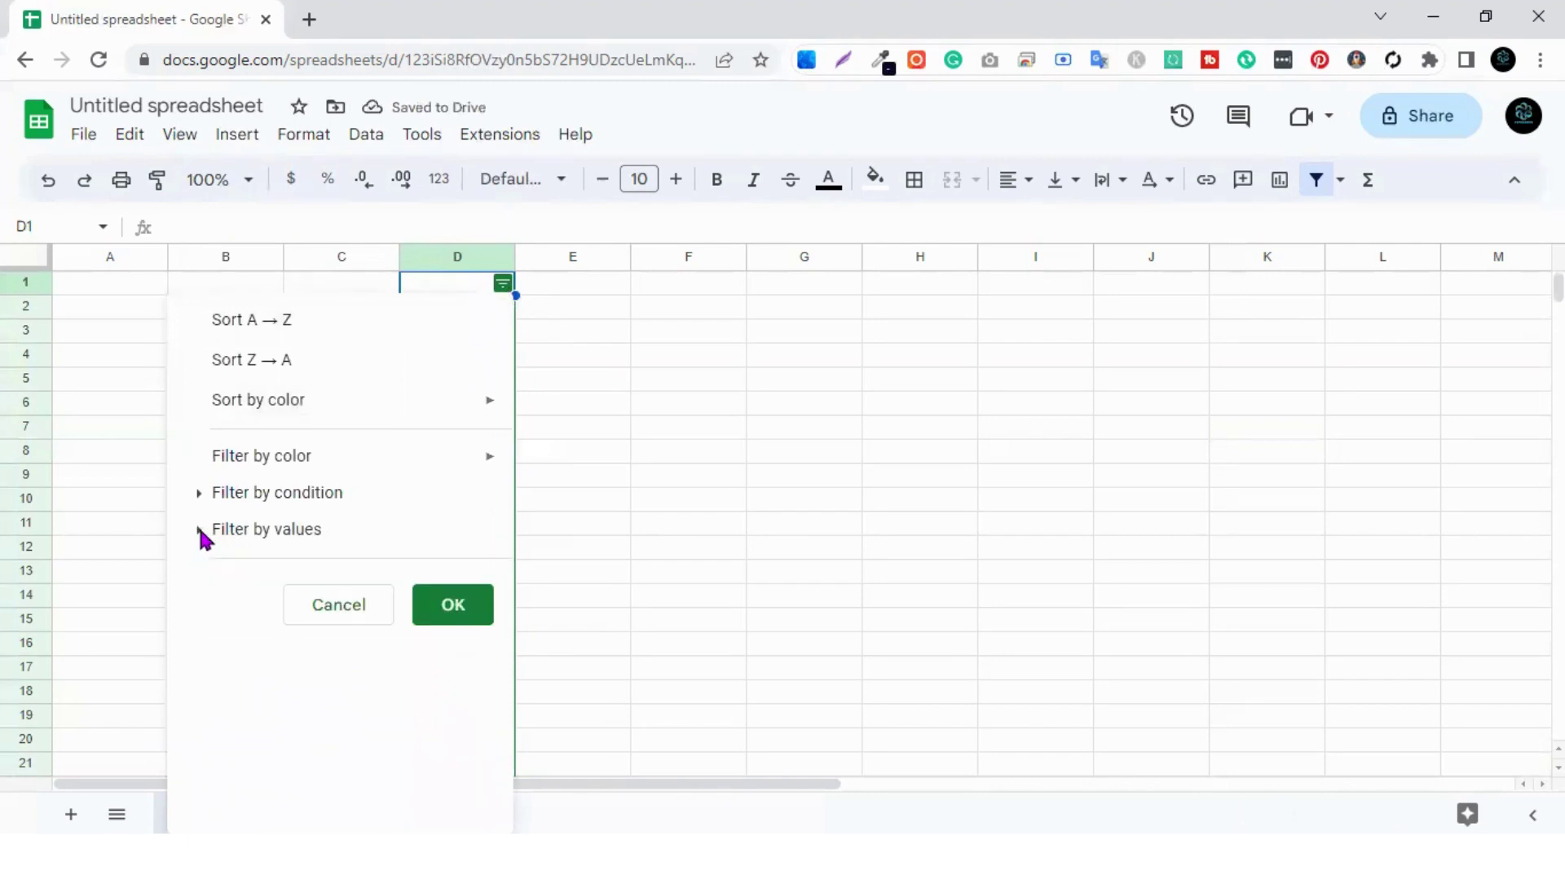
pyautogui.click(200, 531)
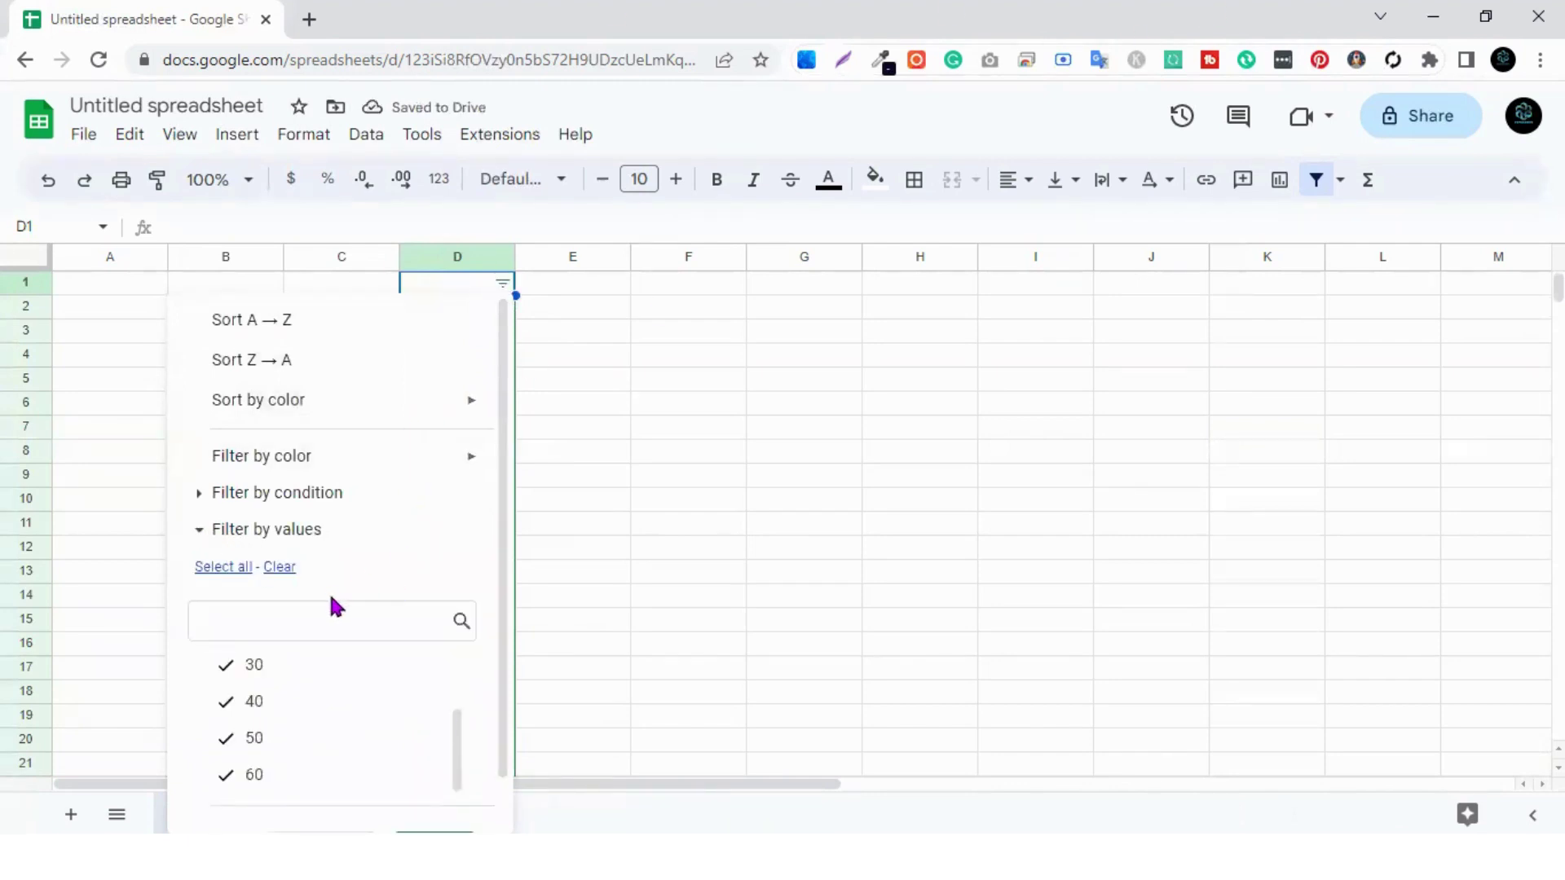
pyautogui.scroll(-1, 386, 566)
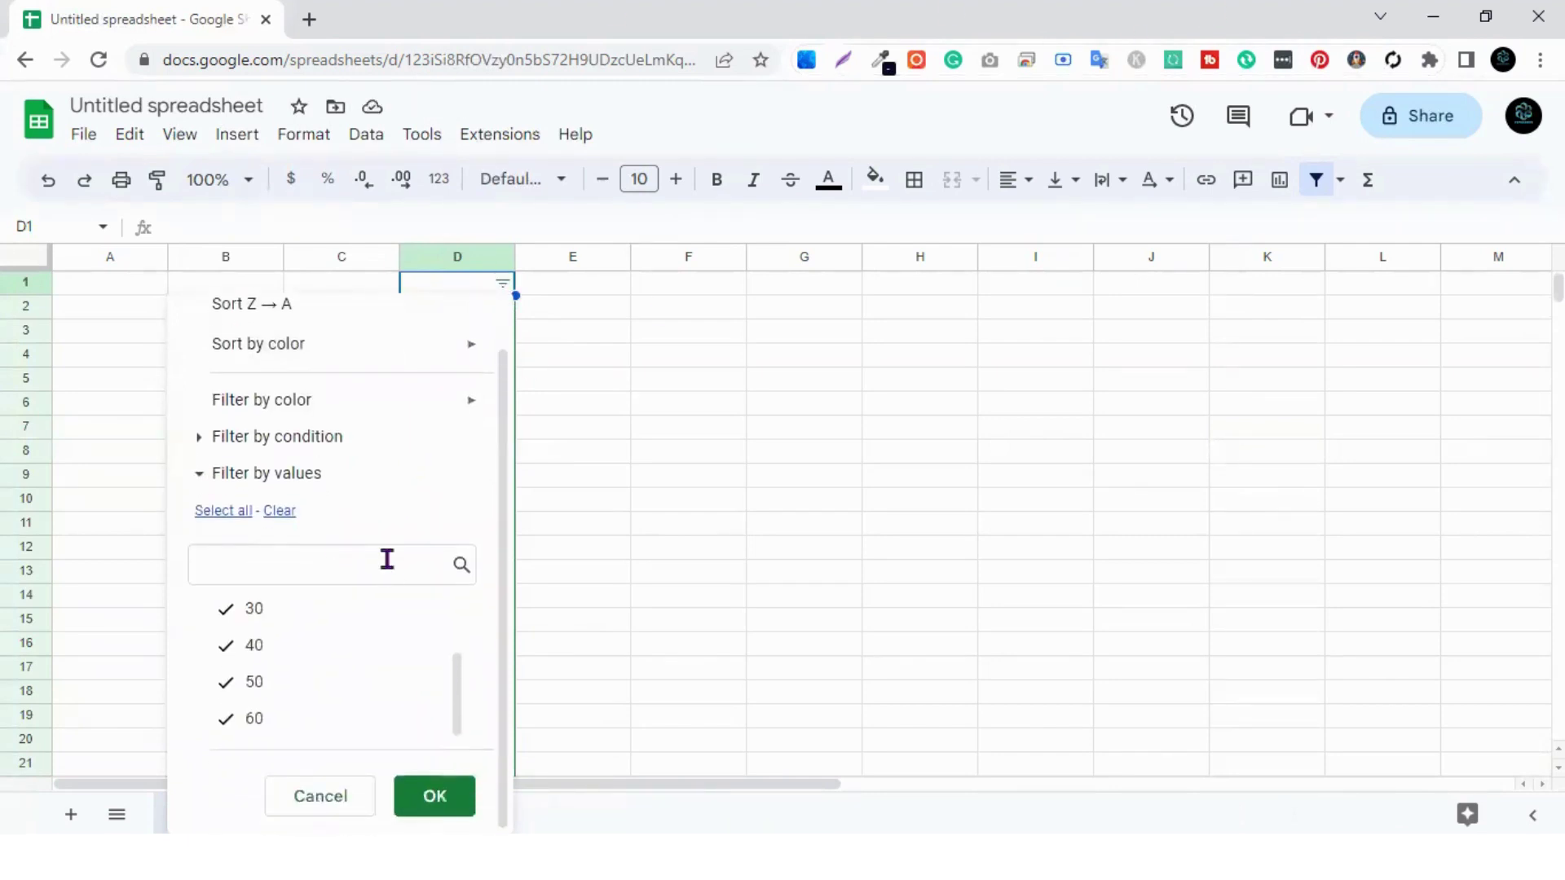
pyautogui.scroll(3, 304, 653)
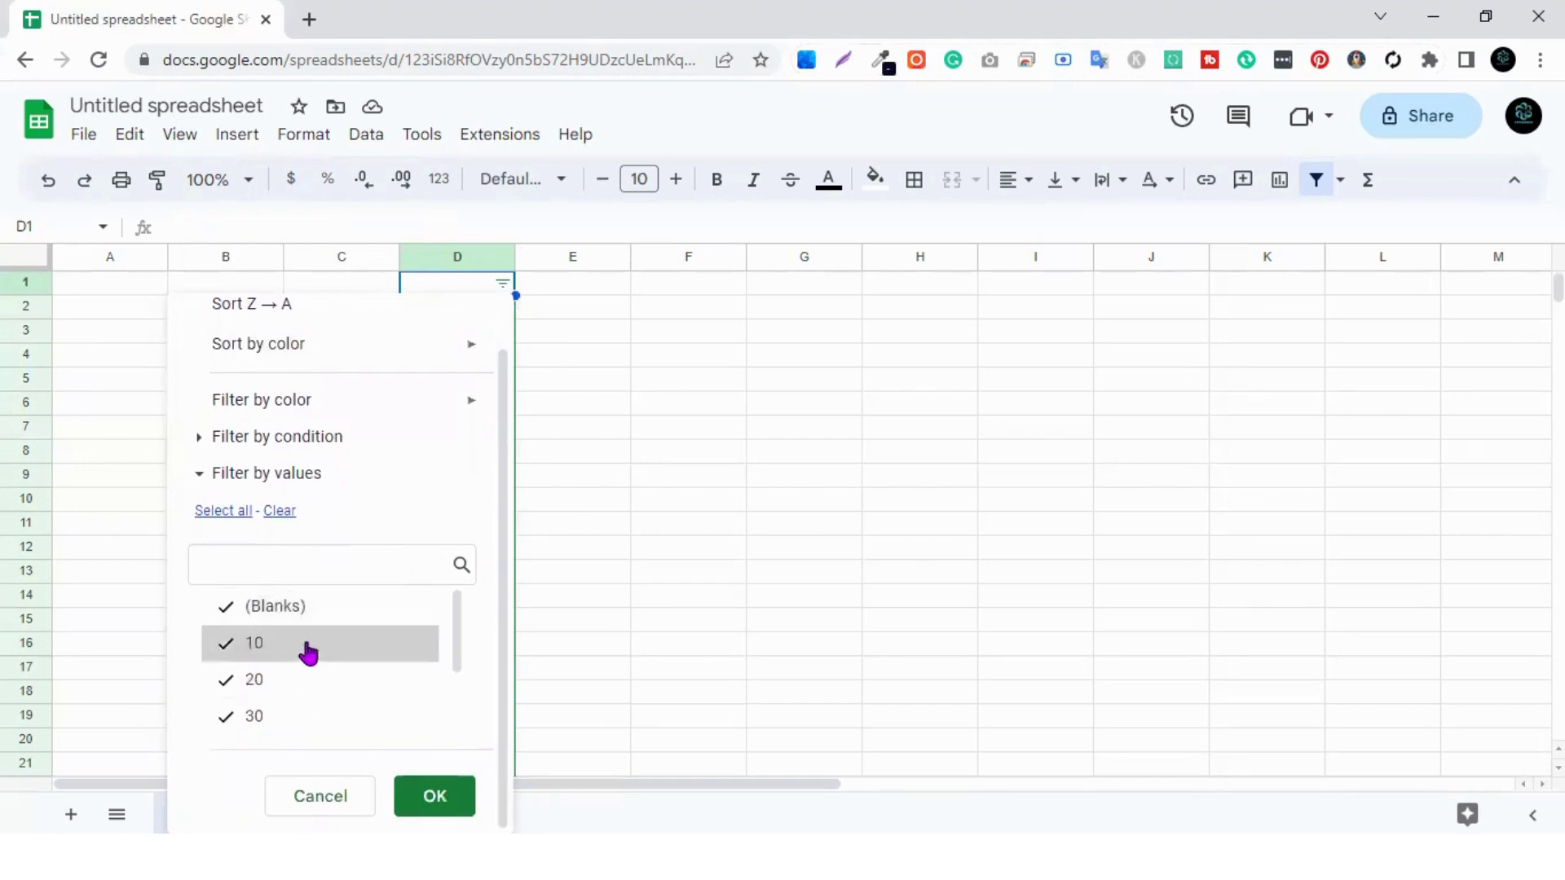
pyautogui.scroll(-2, 304, 713)
pyautogui.scroll(2, 304, 712)
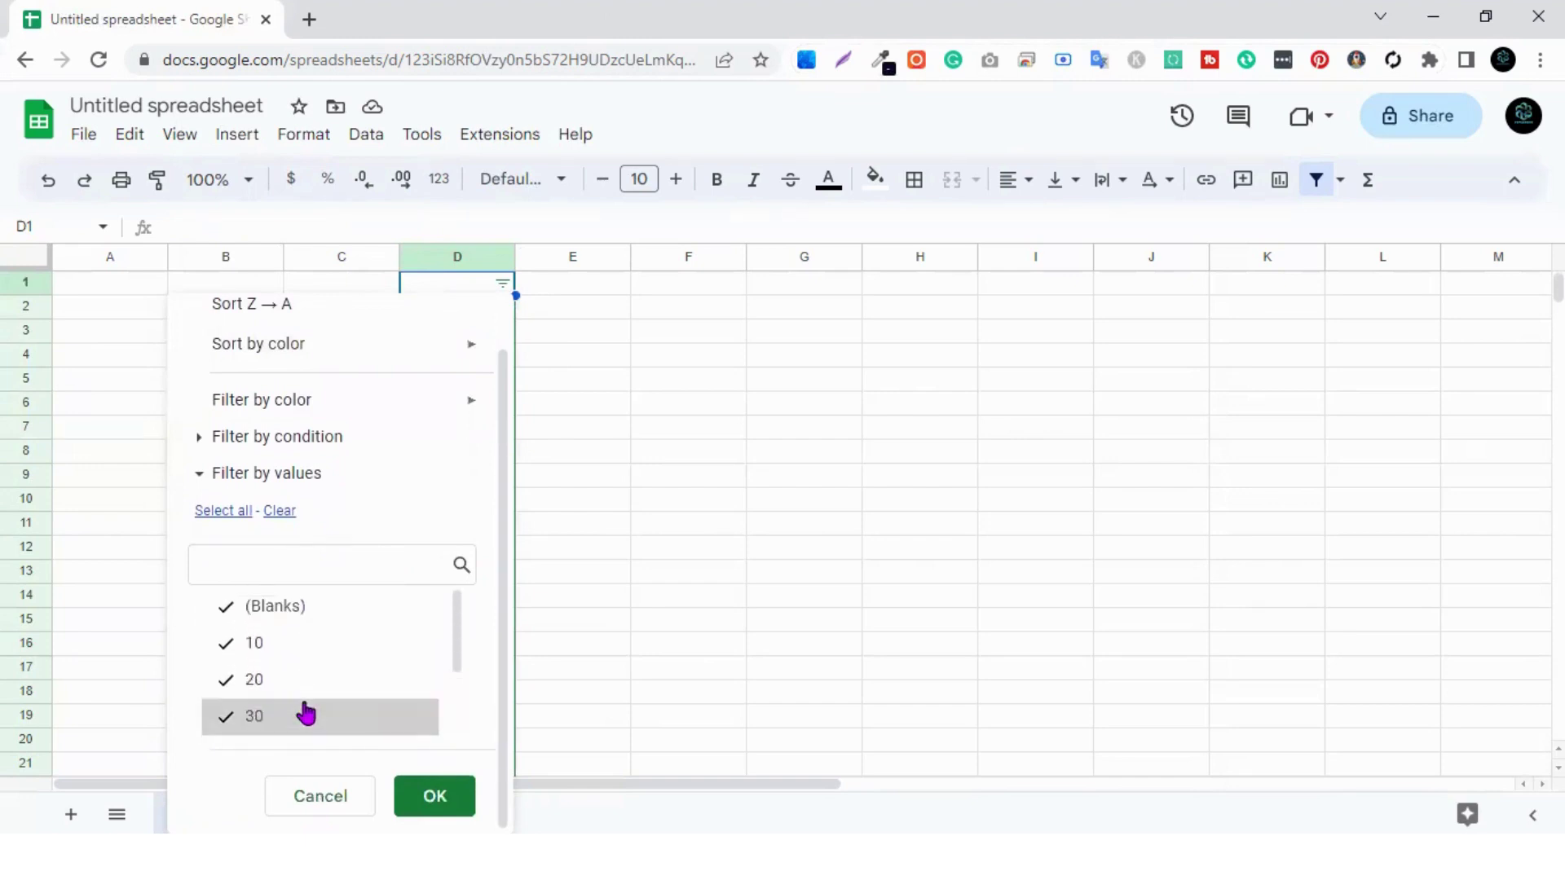
pyautogui.click(343, 621)
pyautogui.click(434, 795)
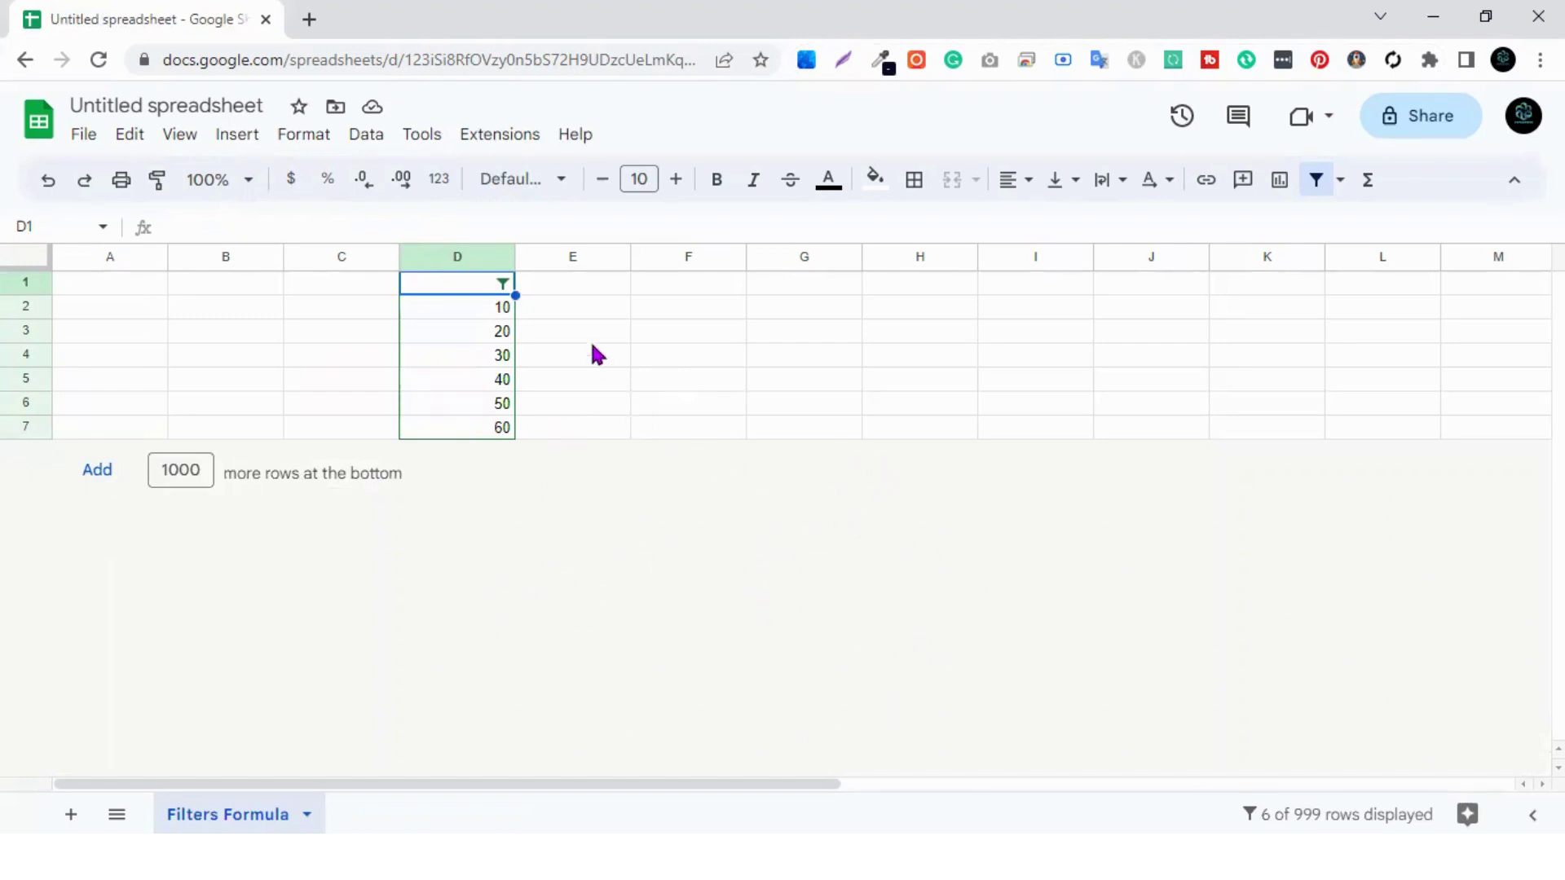
# Exclude 10, 30, 50 and 60 from column D's value filter so only 20 and 40 are shown.
pyautogui.click(503, 284)
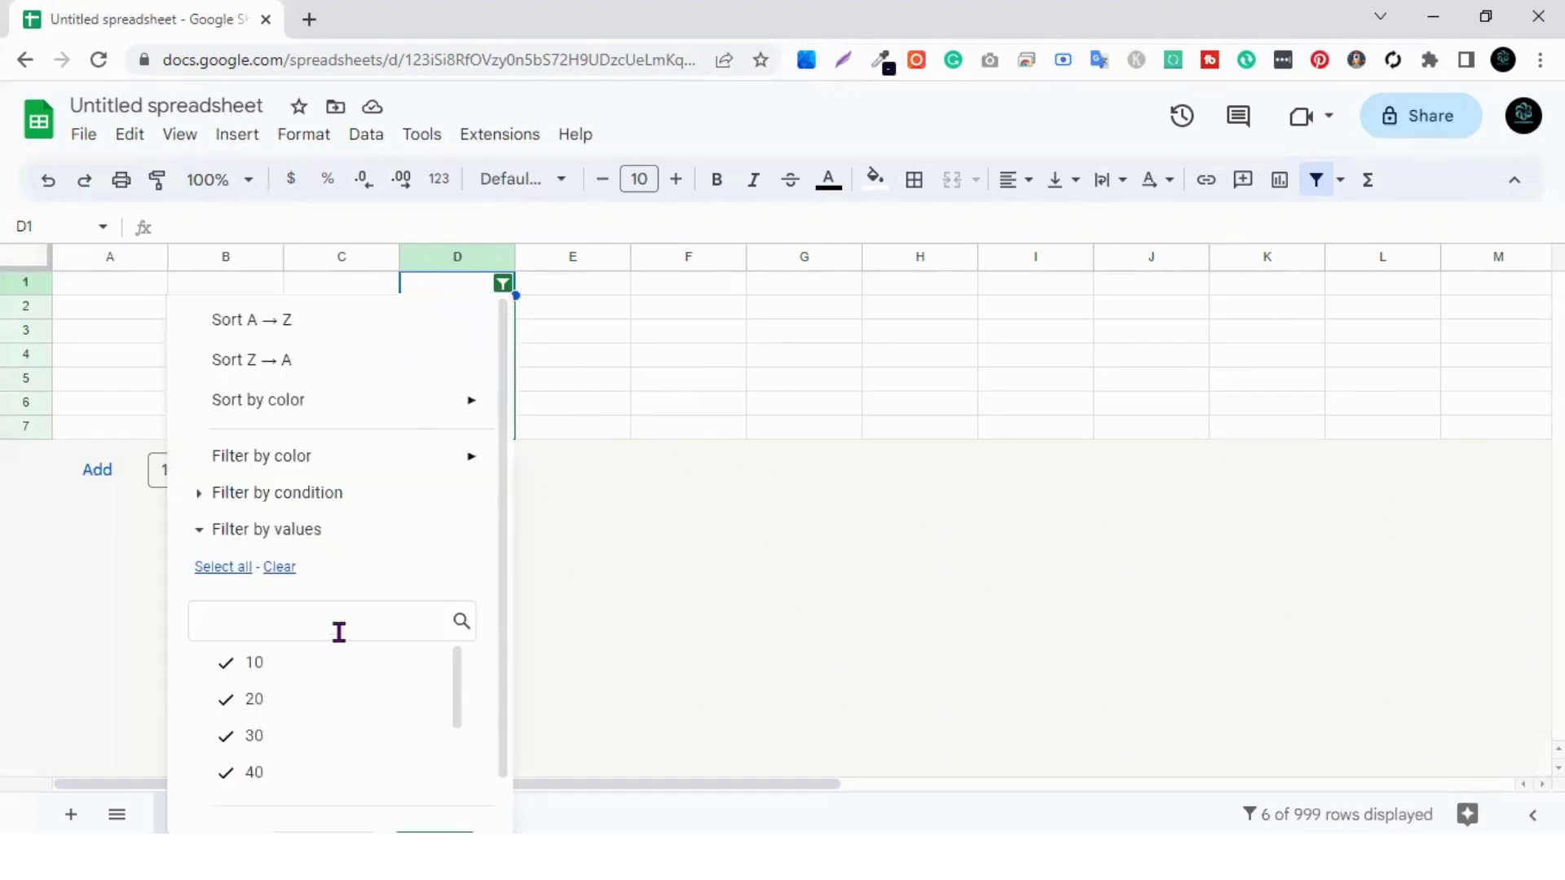
pyautogui.click(295, 663)
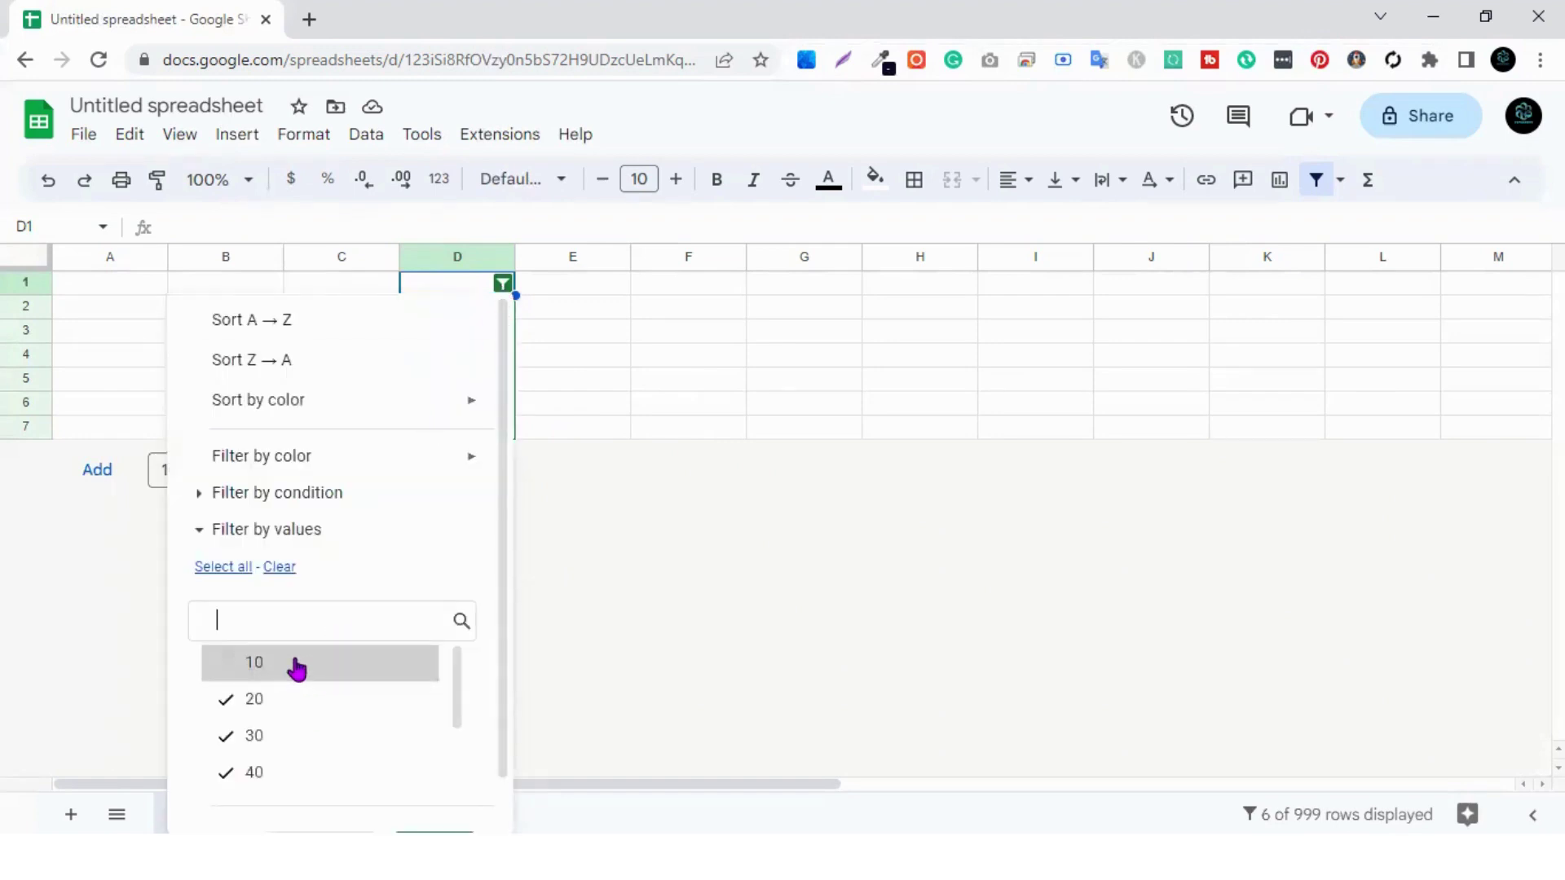
pyautogui.scroll(-3, 290, 739)
pyautogui.click(290, 740)
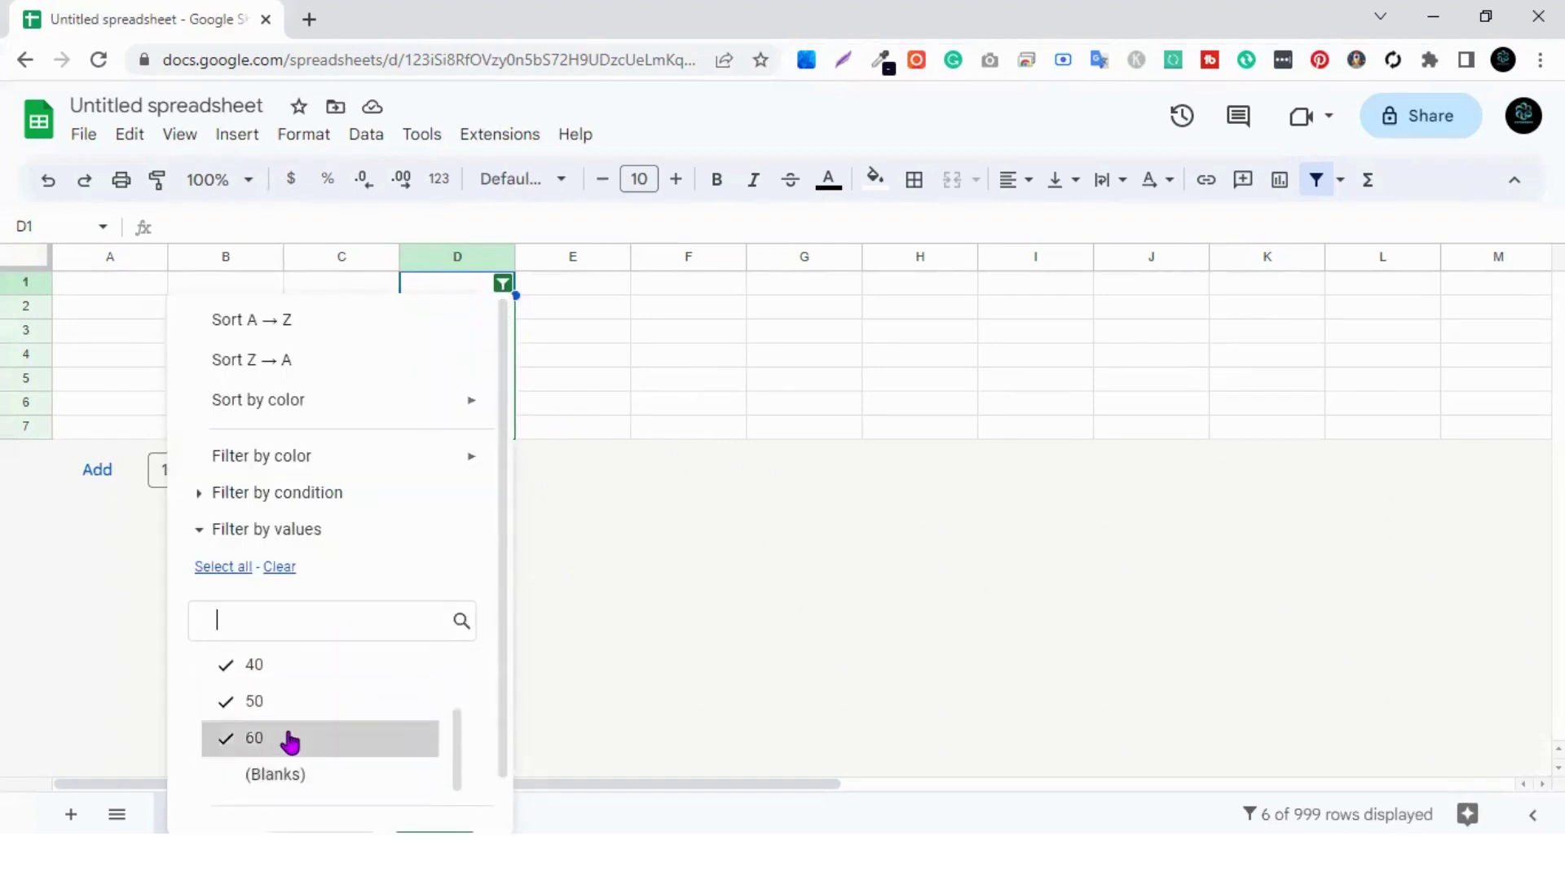
pyautogui.click(319, 703)
pyautogui.scroll(-2, 407, 709)
pyautogui.click(429, 793)
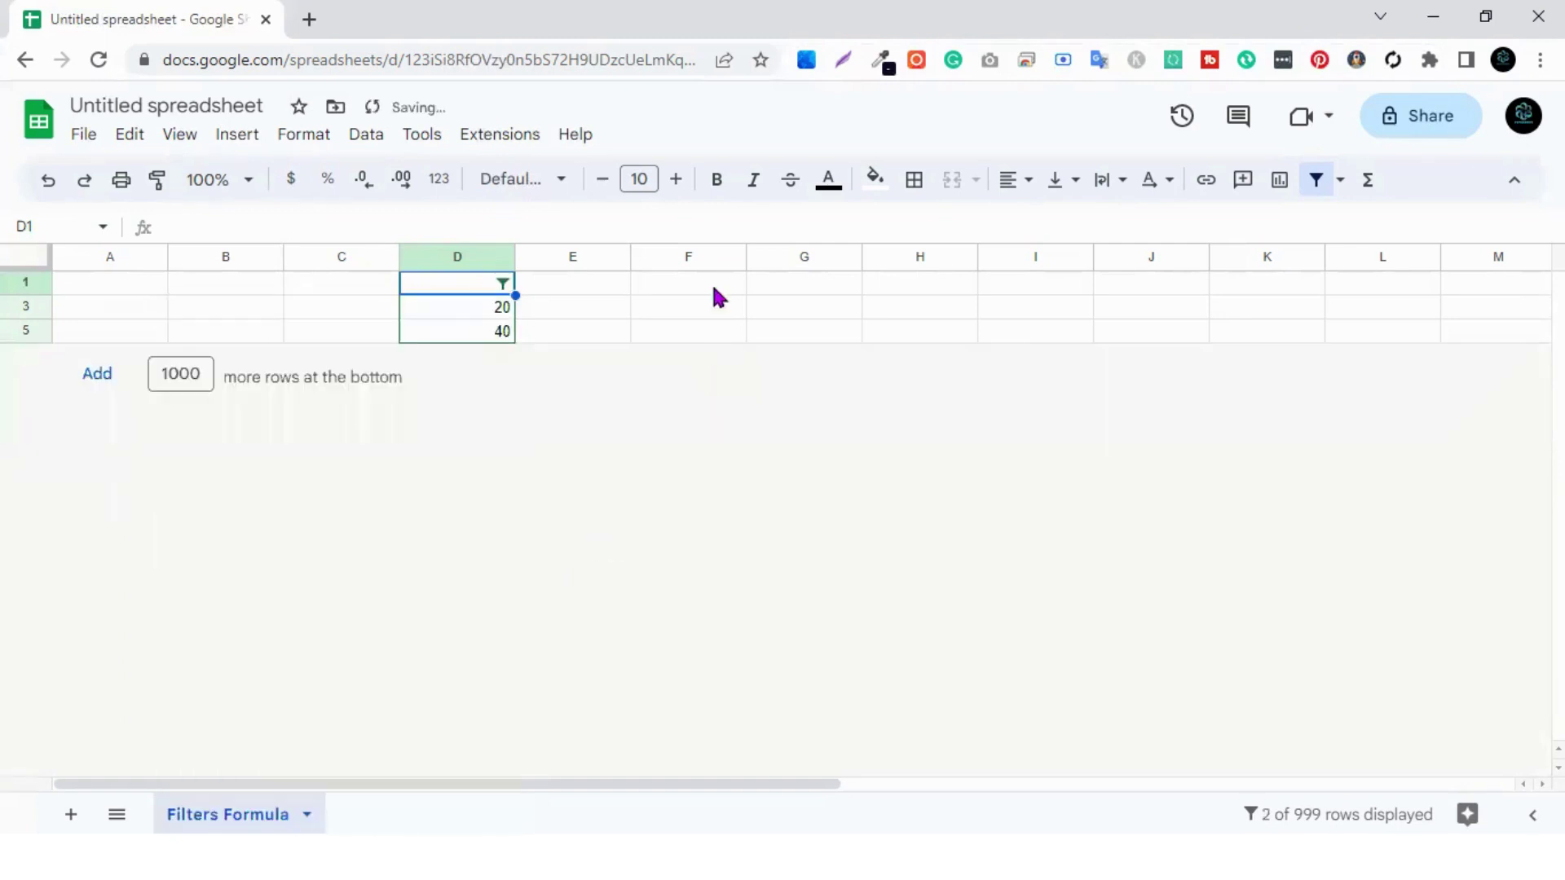
# Include the blanks, 10, 30, 50 and 60 in column D's value filter again and apply it.
pyautogui.click(504, 284)
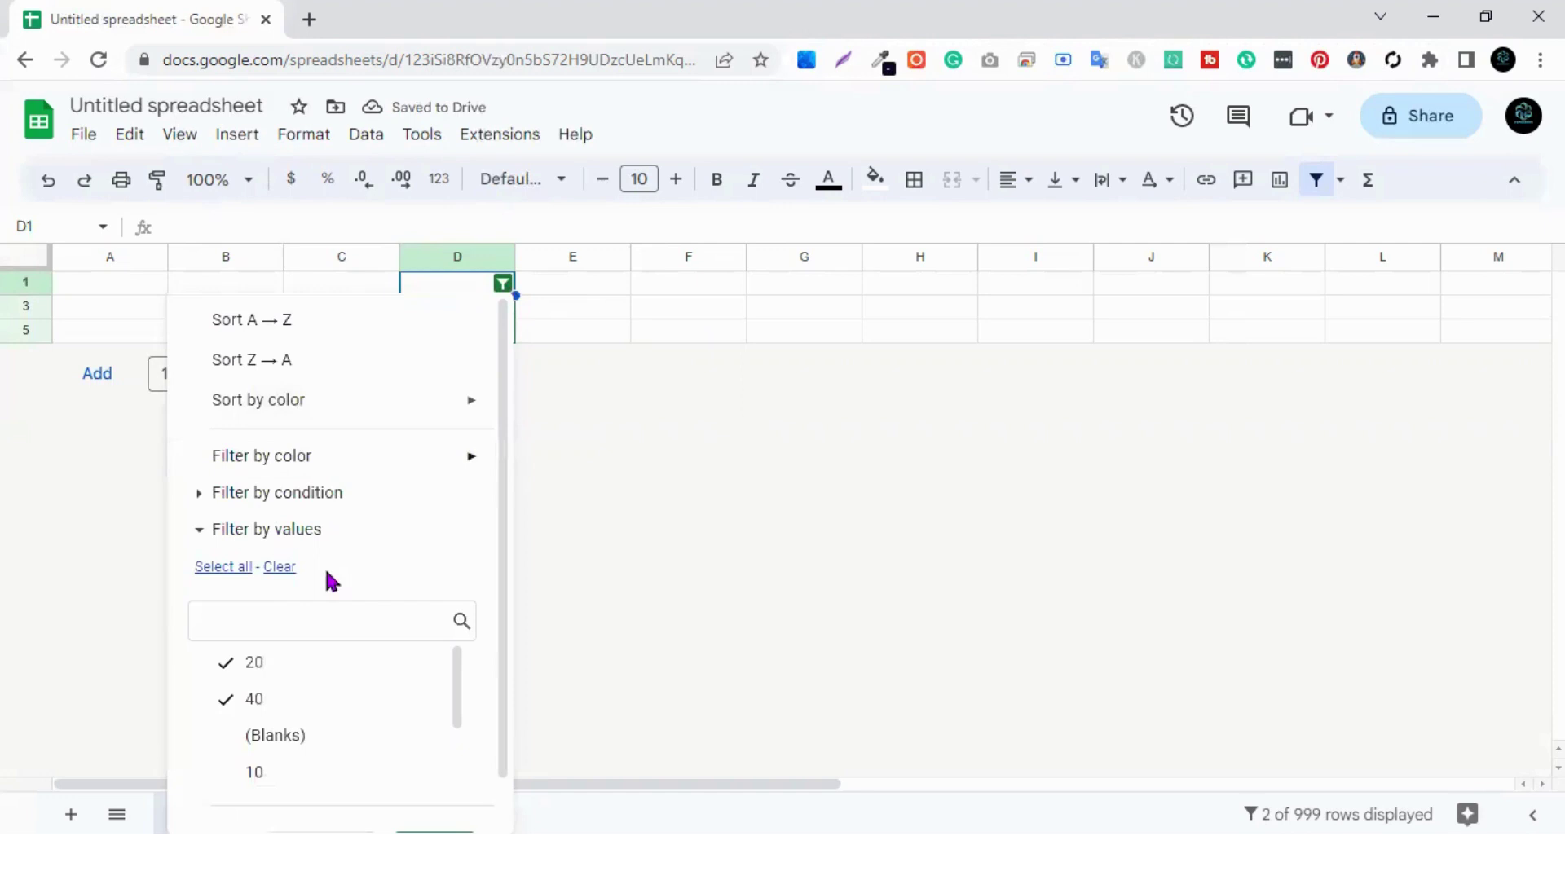
pyautogui.click(308, 734)
pyautogui.scroll(-2, 295, 730)
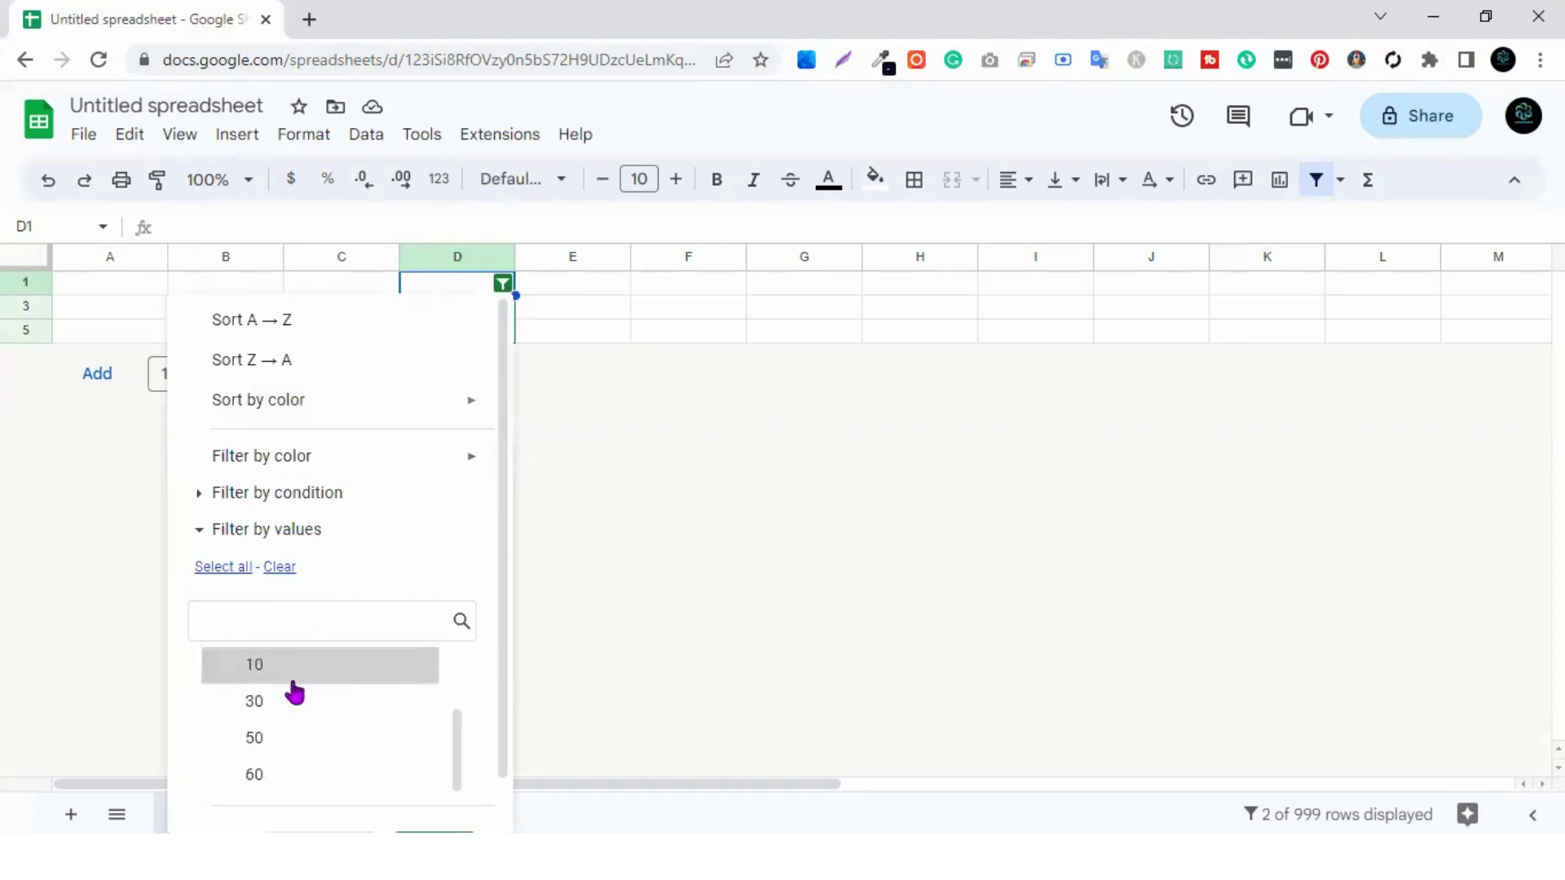
pyautogui.click(289, 670)
pyautogui.click(279, 707)
pyautogui.click(272, 740)
pyautogui.click(272, 776)
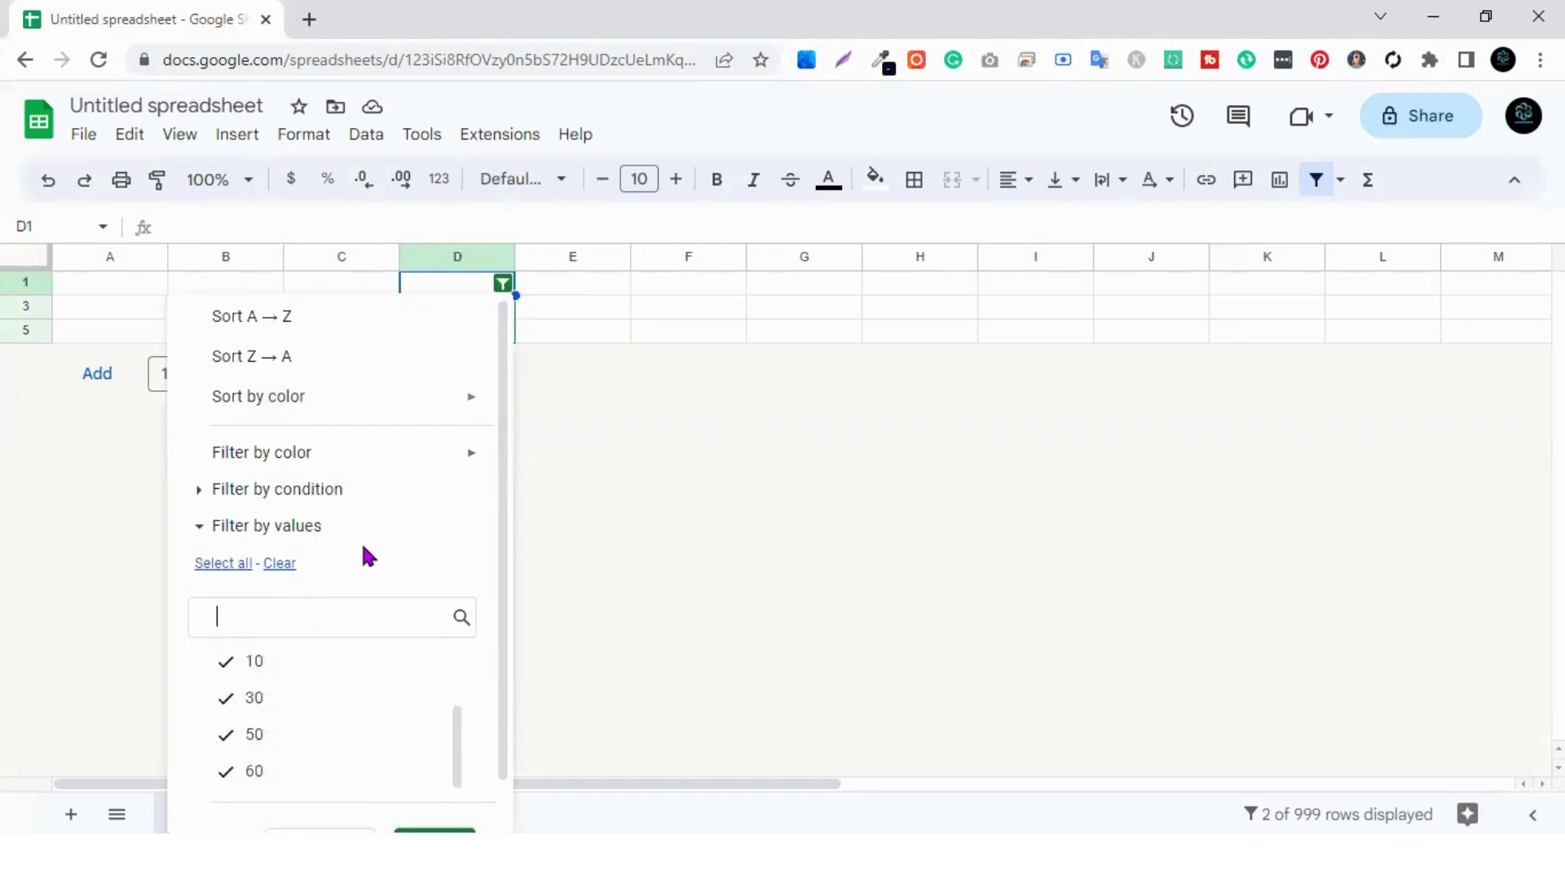
pyautogui.scroll(-1, 392, 709)
pyautogui.click(434, 795)
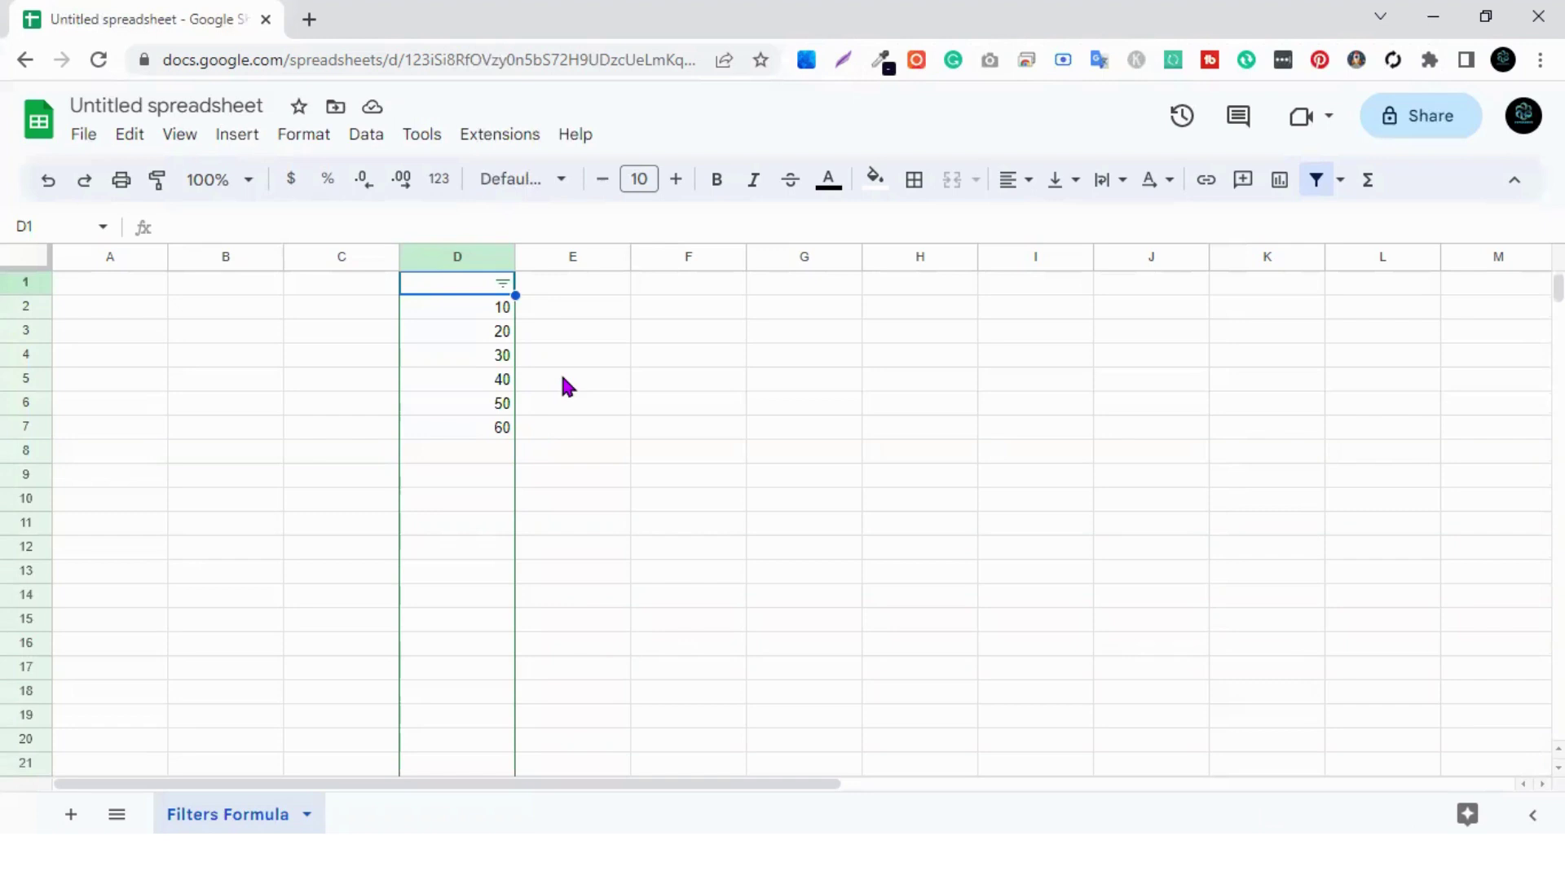
# Recreate the filter on D1:D7 only and choose Custom formula is as its condition.
pyautogui.click(1317, 181)
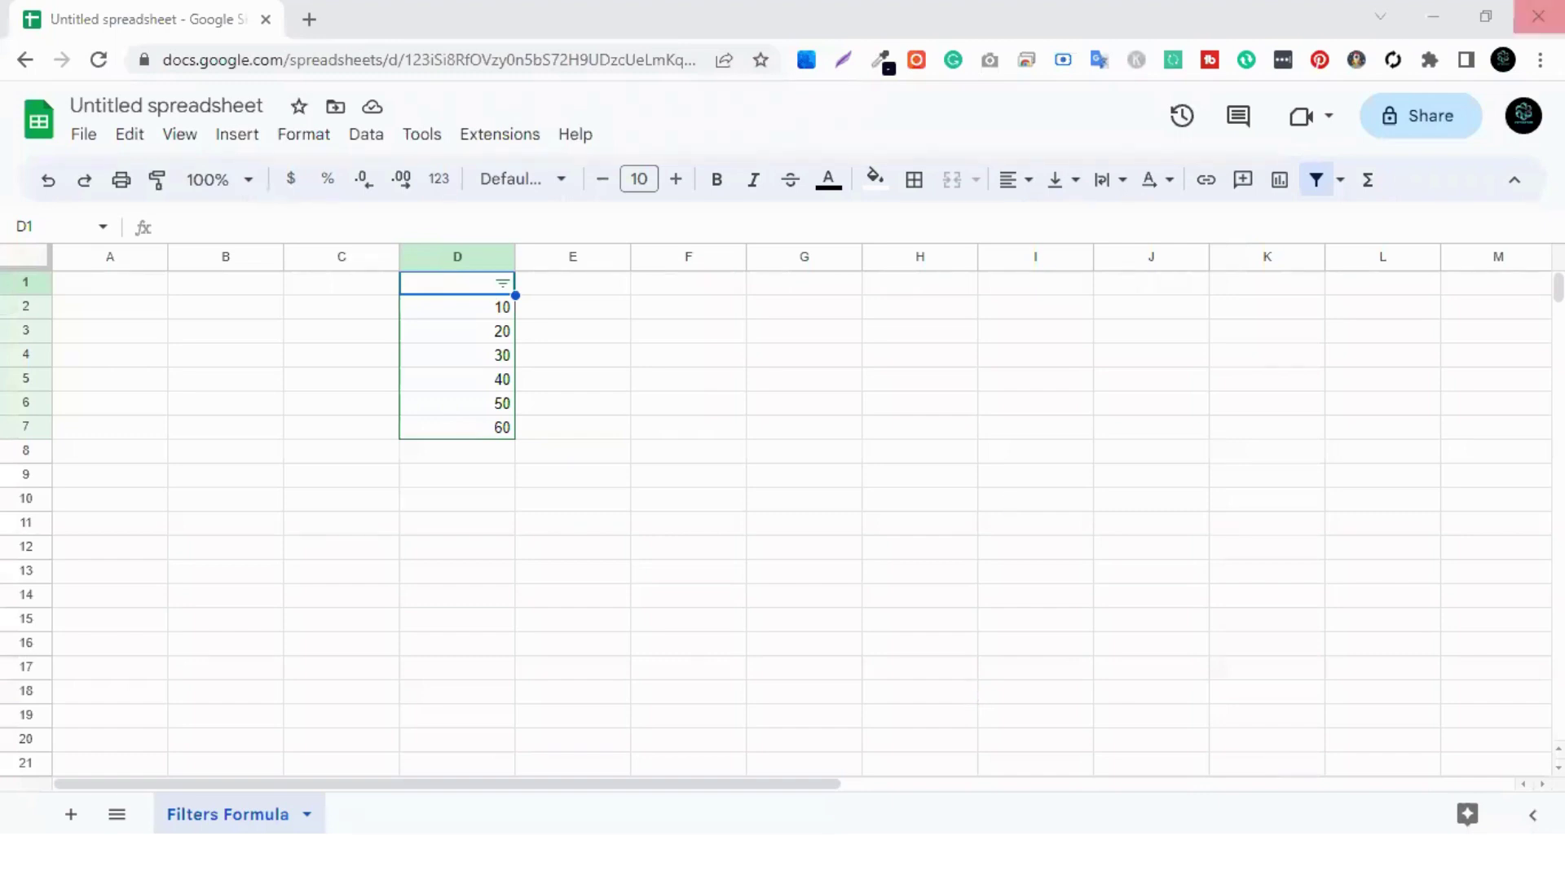
pyautogui.click(503, 284)
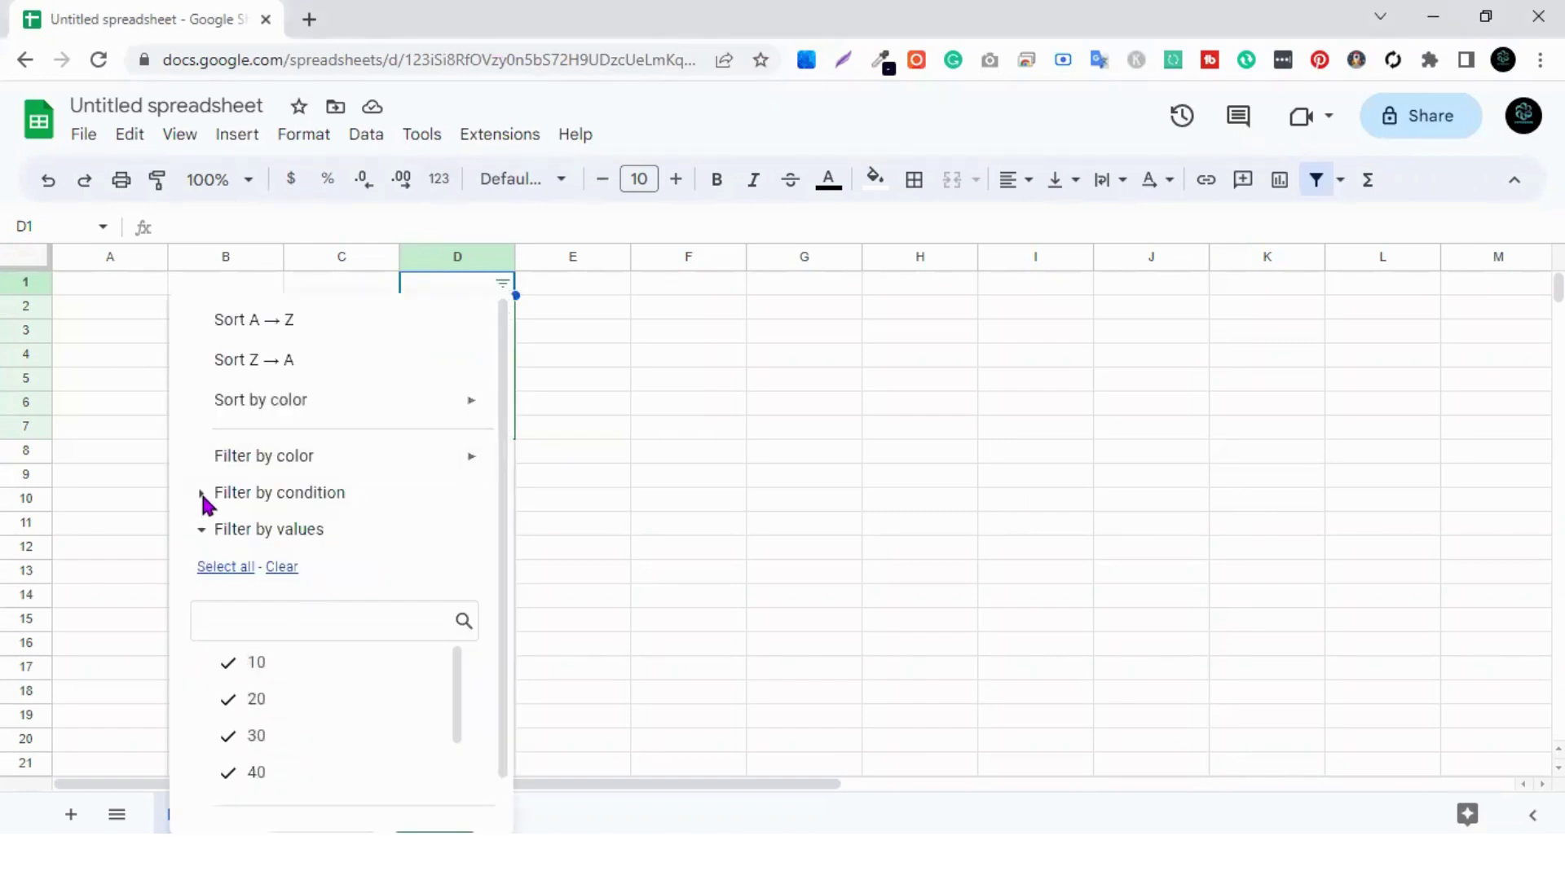
pyautogui.click(203, 495)
pyautogui.scroll(-3, 319, 714)
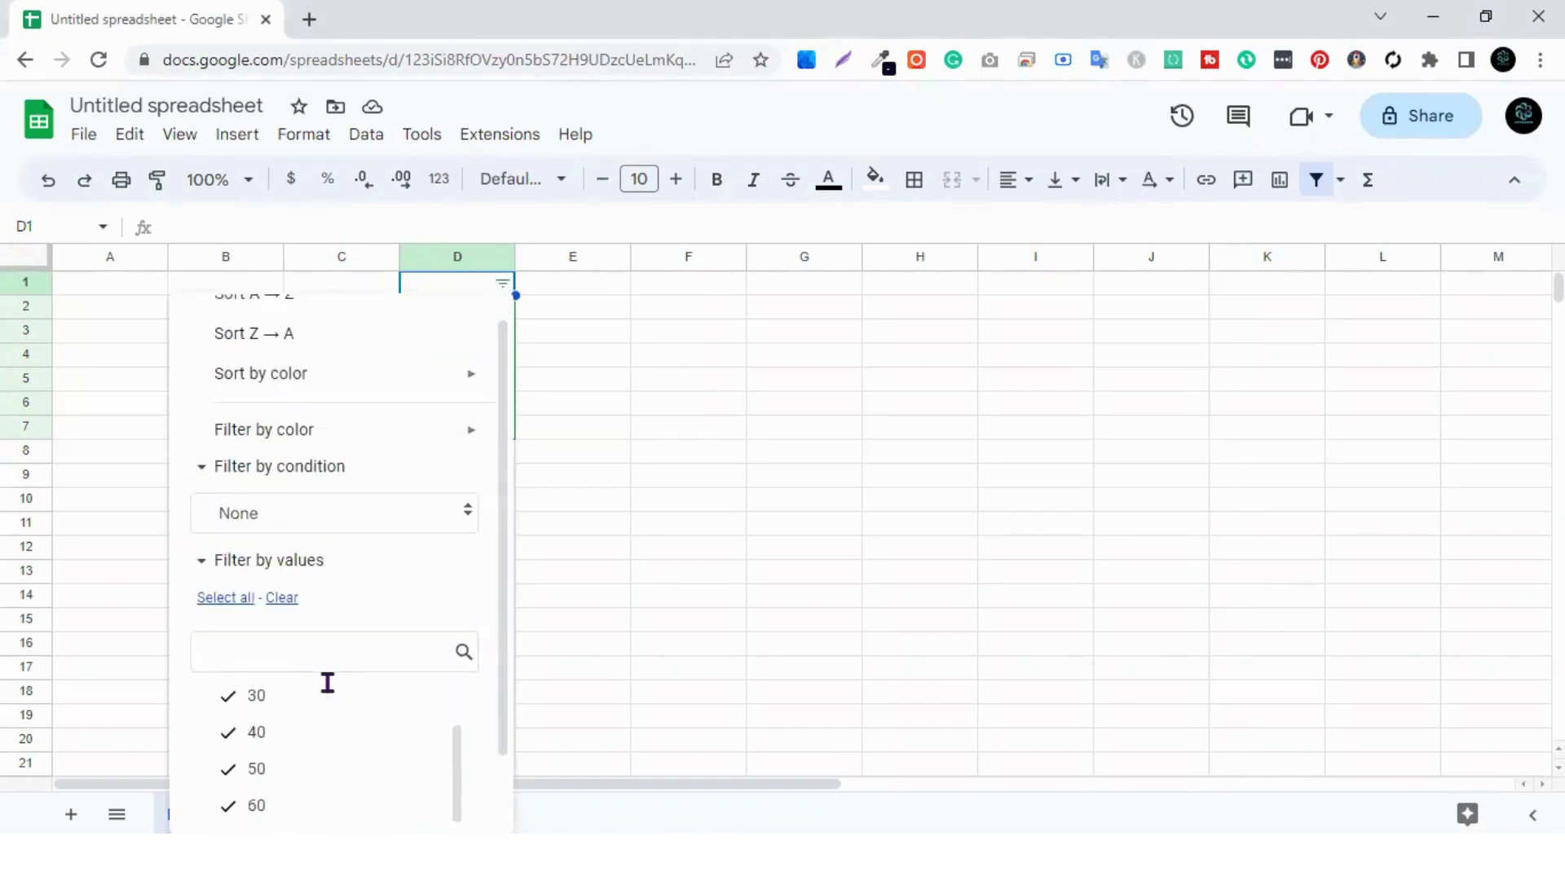
pyautogui.scroll(-2, 327, 683)
pyautogui.scroll(2, 346, 575)
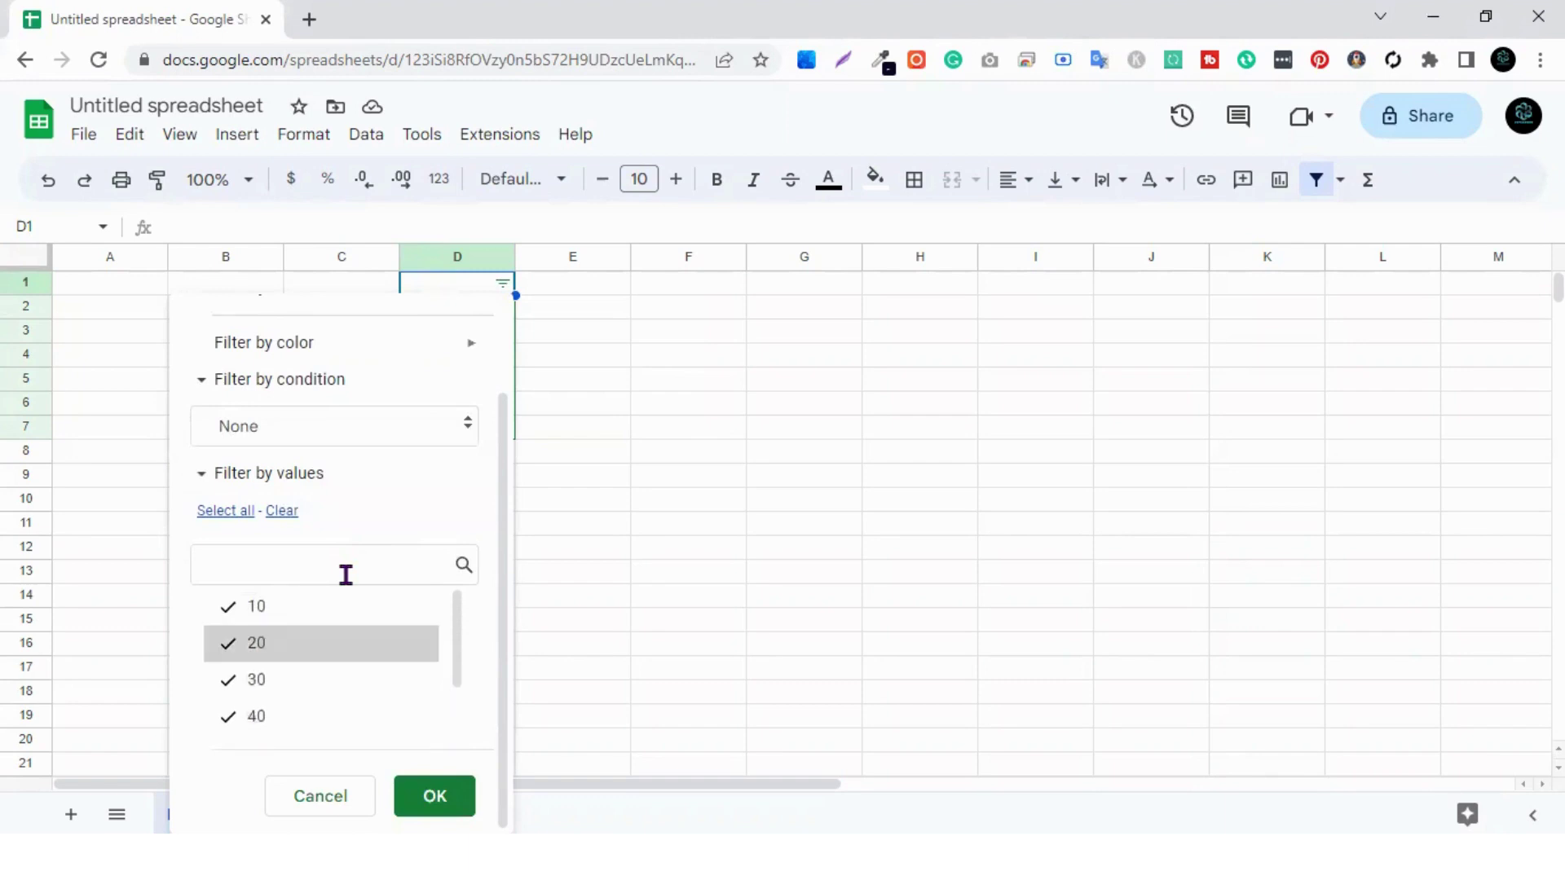
pyautogui.click(342, 432)
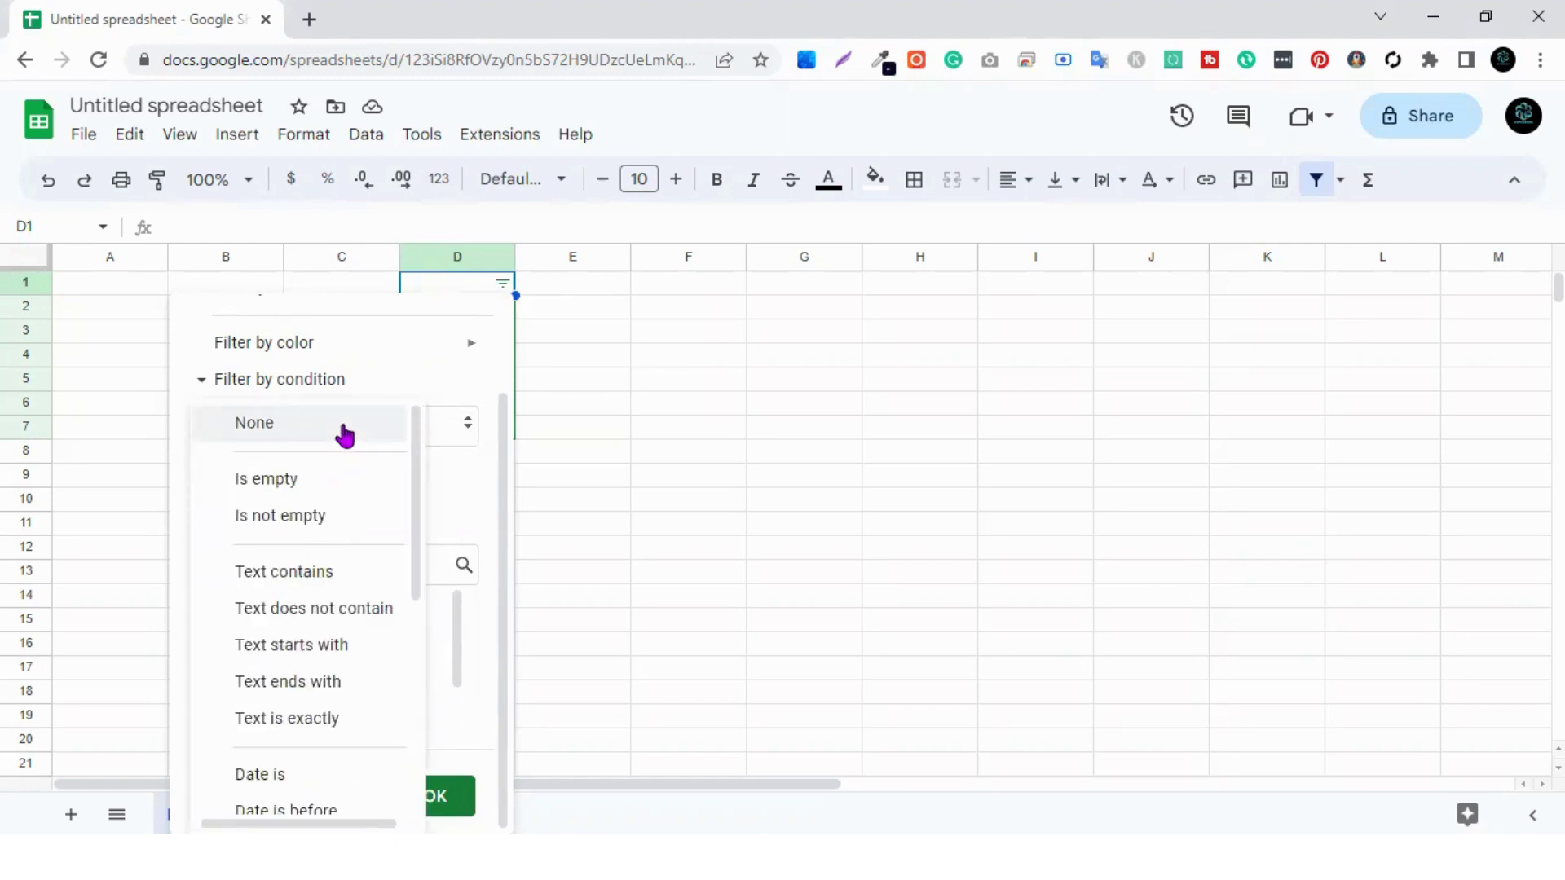
pyautogui.scroll(-5, 364, 584)
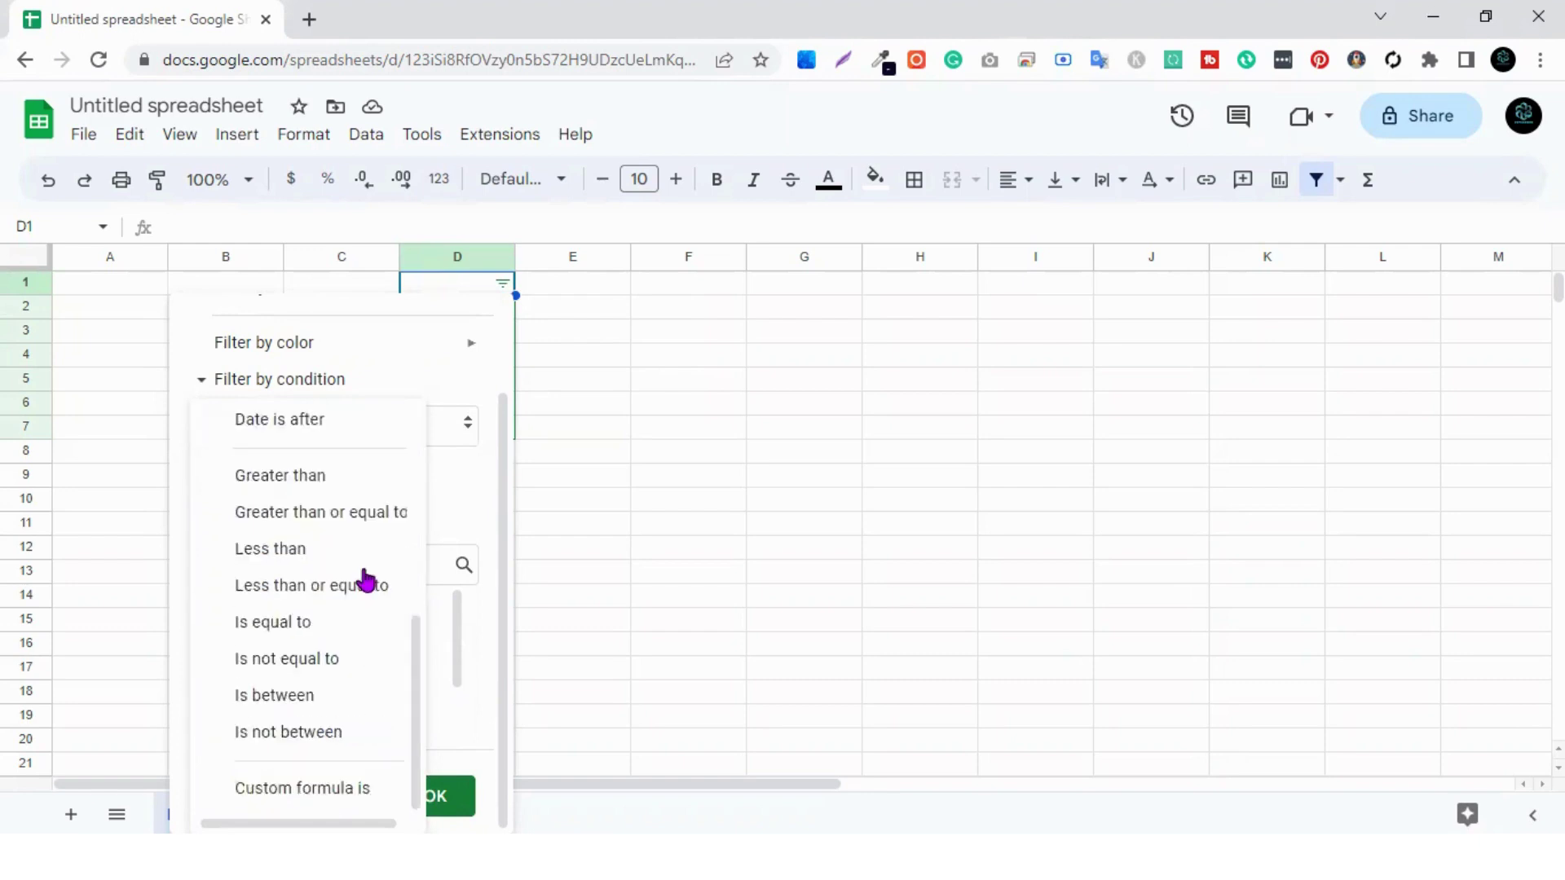
pyautogui.click(330, 795)
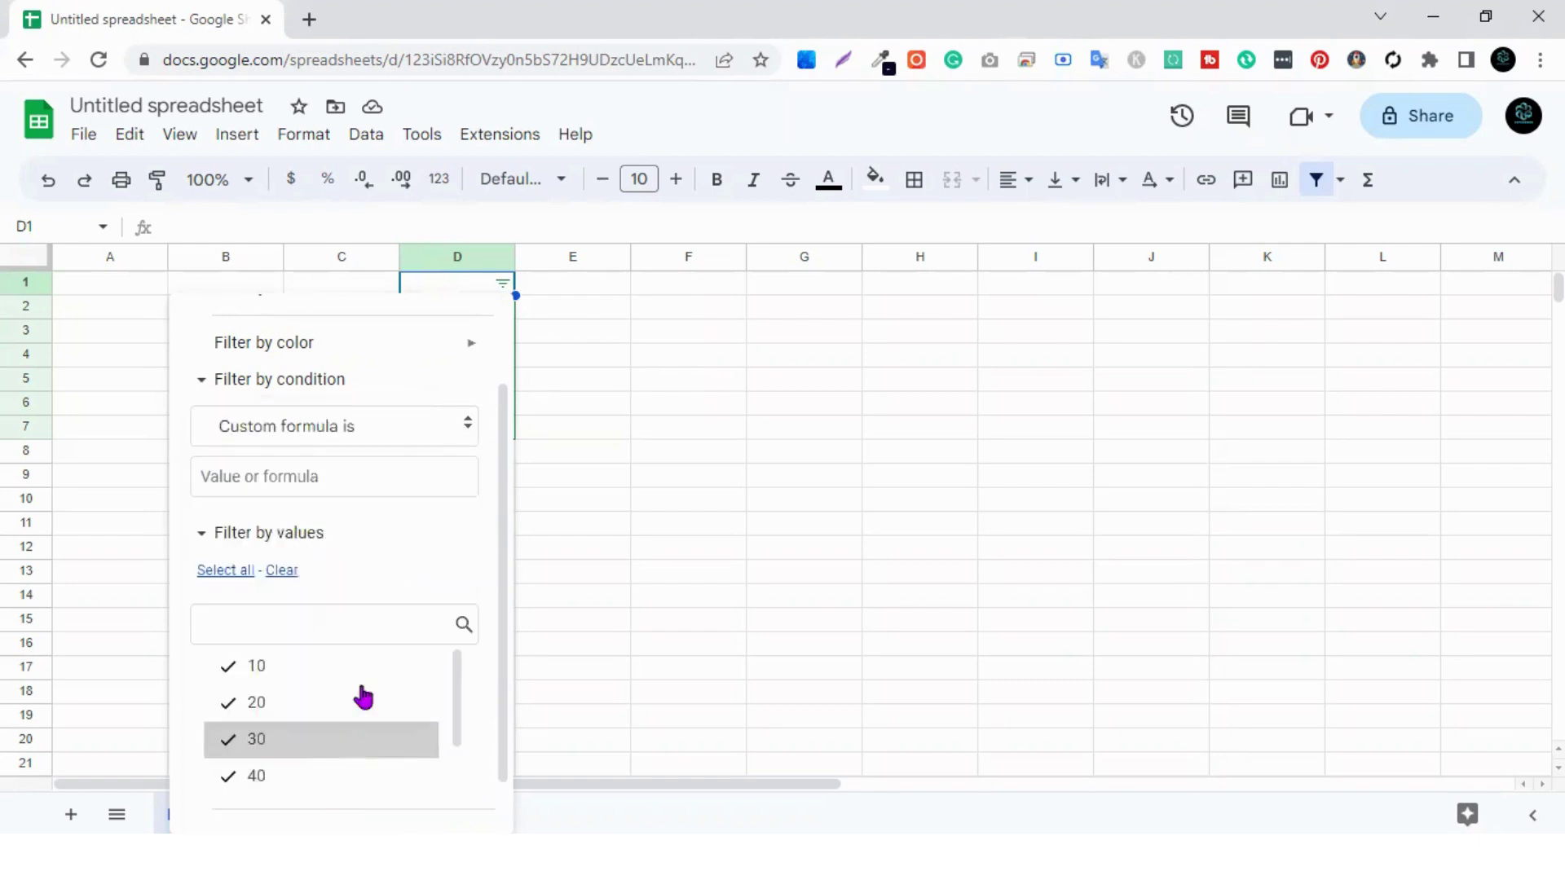
# Enter =$d$4:$d$5 as the custom filter formula and apply it to column D.
pyautogui.click(314, 479)
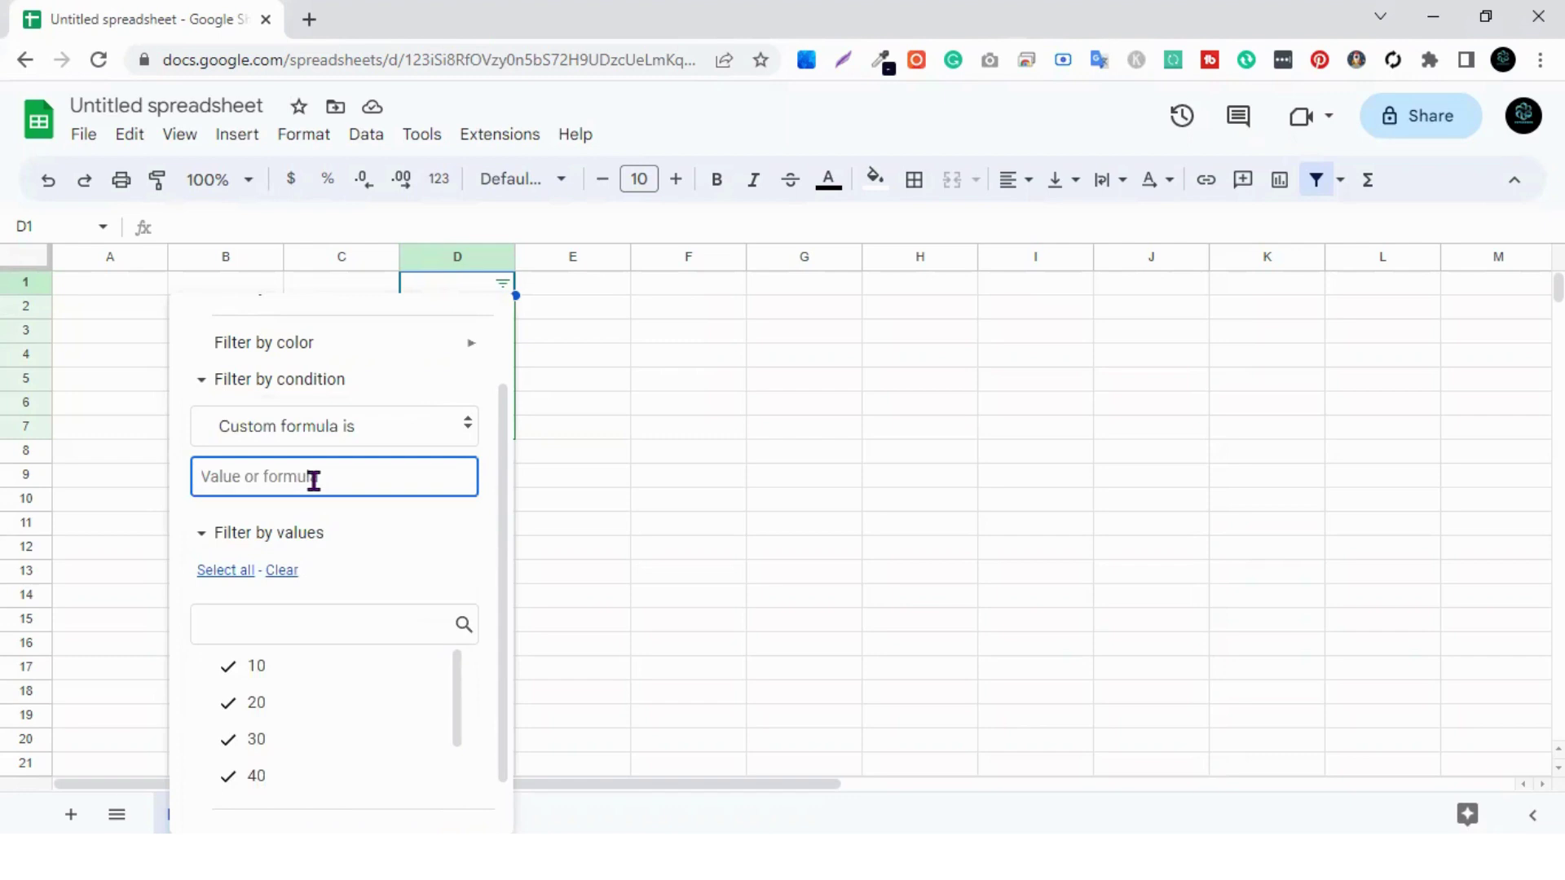
pyautogui.write('=d')
pyautogui.press('BackSpace')
pyautogui.write('$d4:$d$5')
pyautogui.click(229, 476)
pyautogui.write('$')
pyautogui.scroll(-1, 413, 554)
pyautogui.scroll(-1, 375, 644)
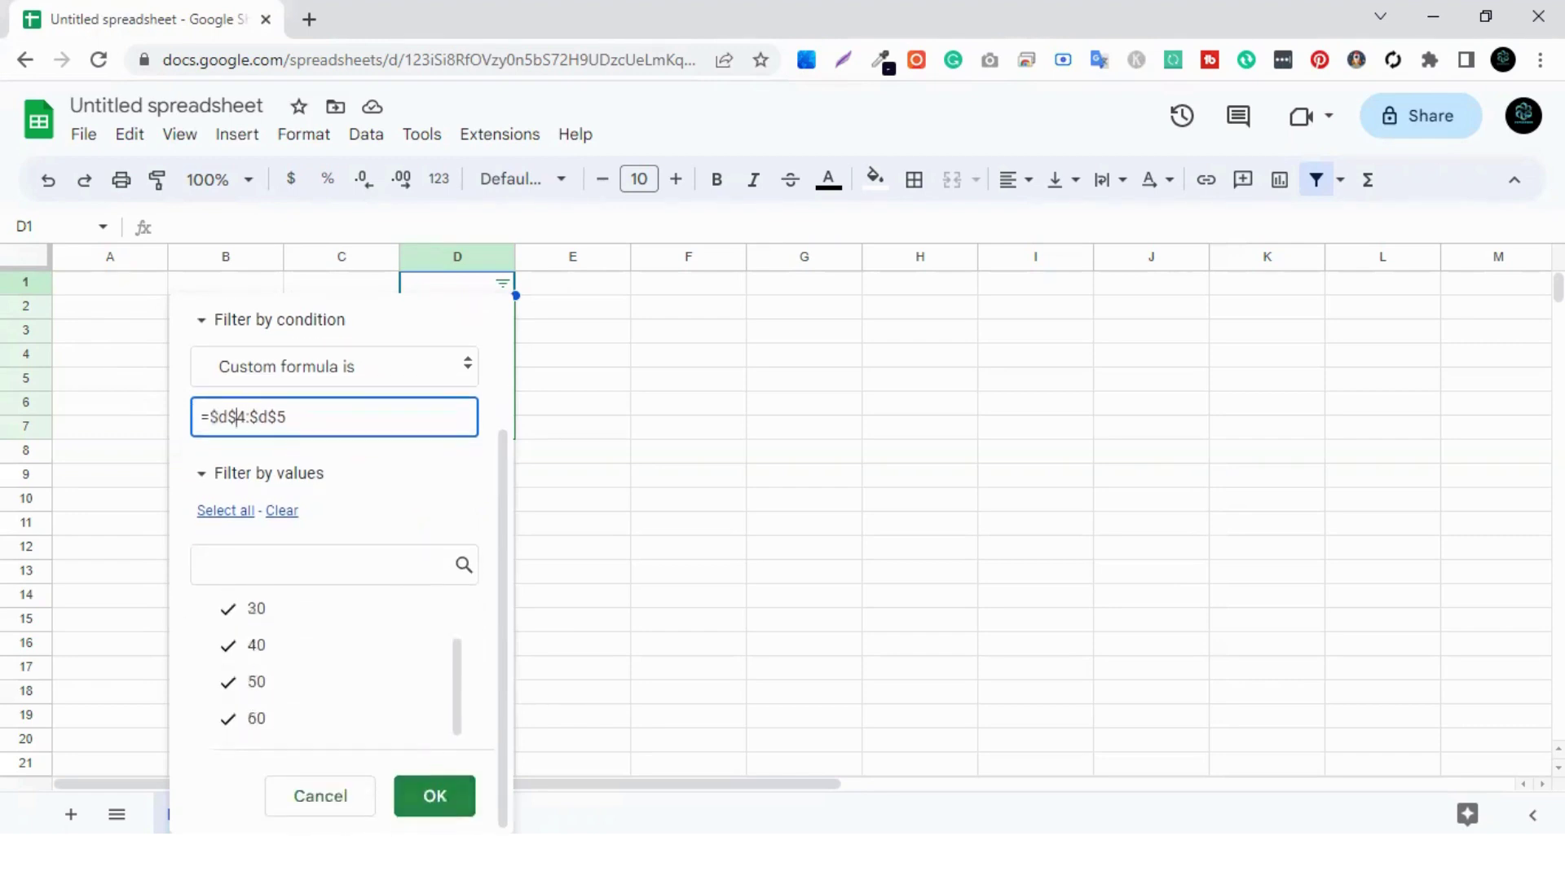
pyautogui.click(456, 793)
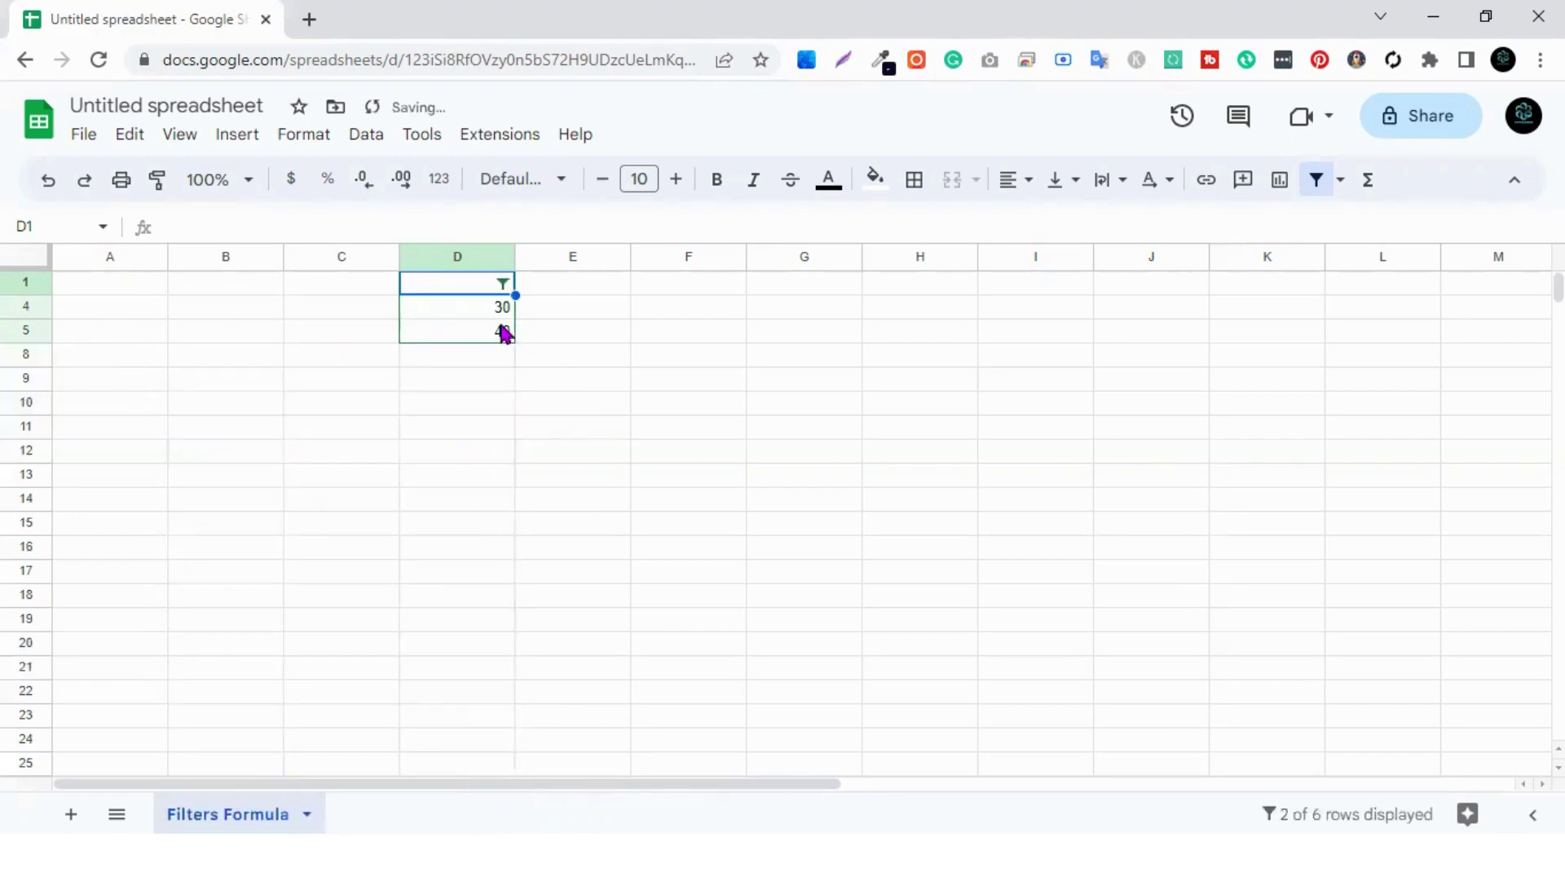
# Change column D's custom filter formula to =$D$2:$D$5 and apply it.
pyautogui.click(502, 284)
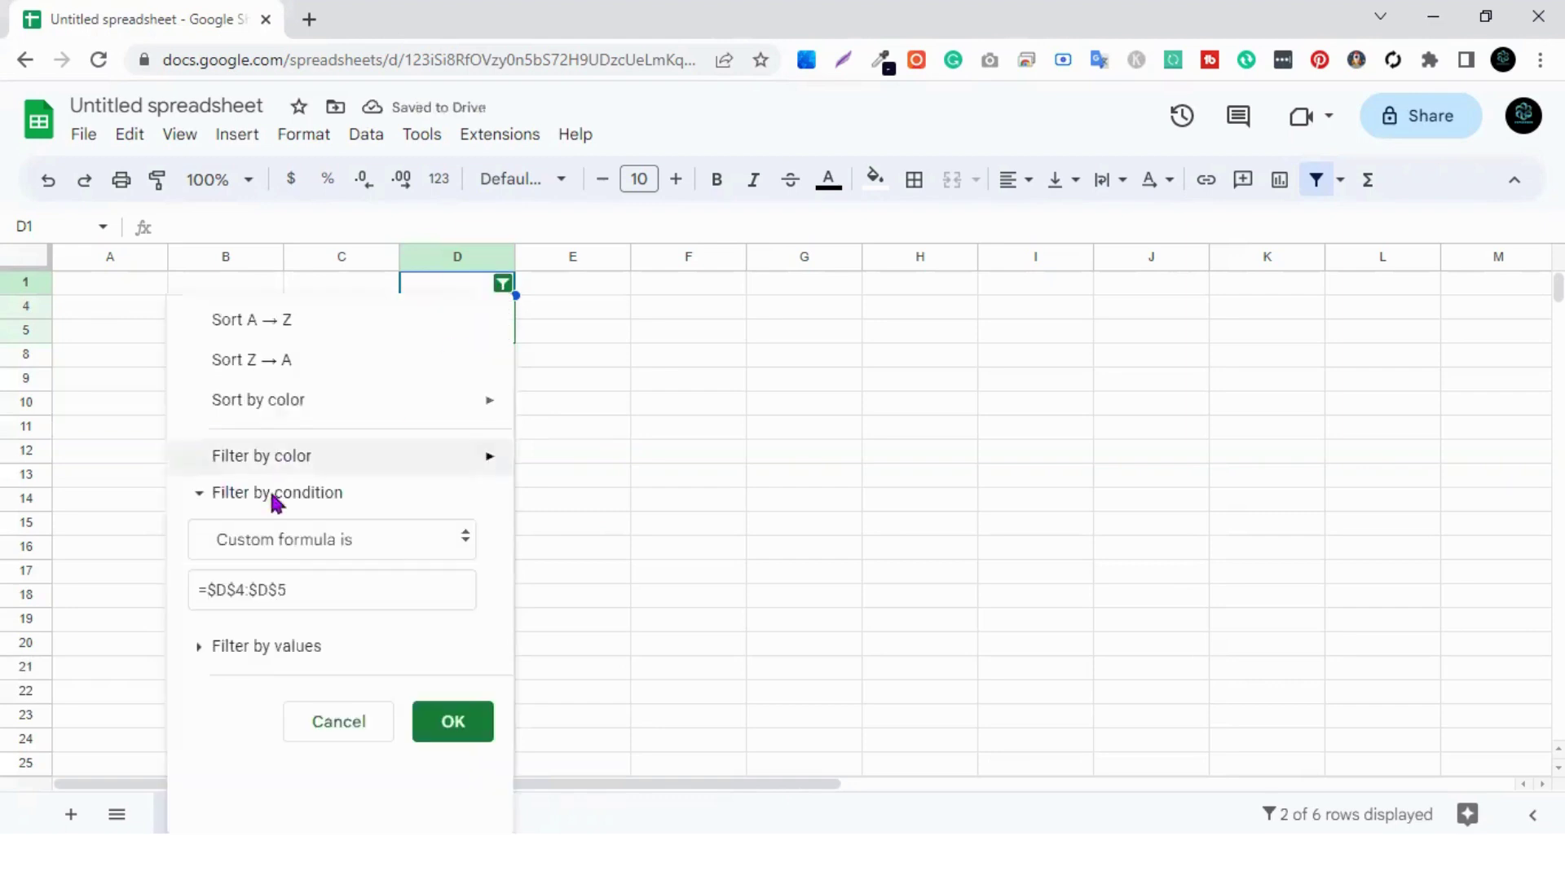
pyautogui.click(245, 588)
pyautogui.press('BackSpace')
pyautogui.write('2')
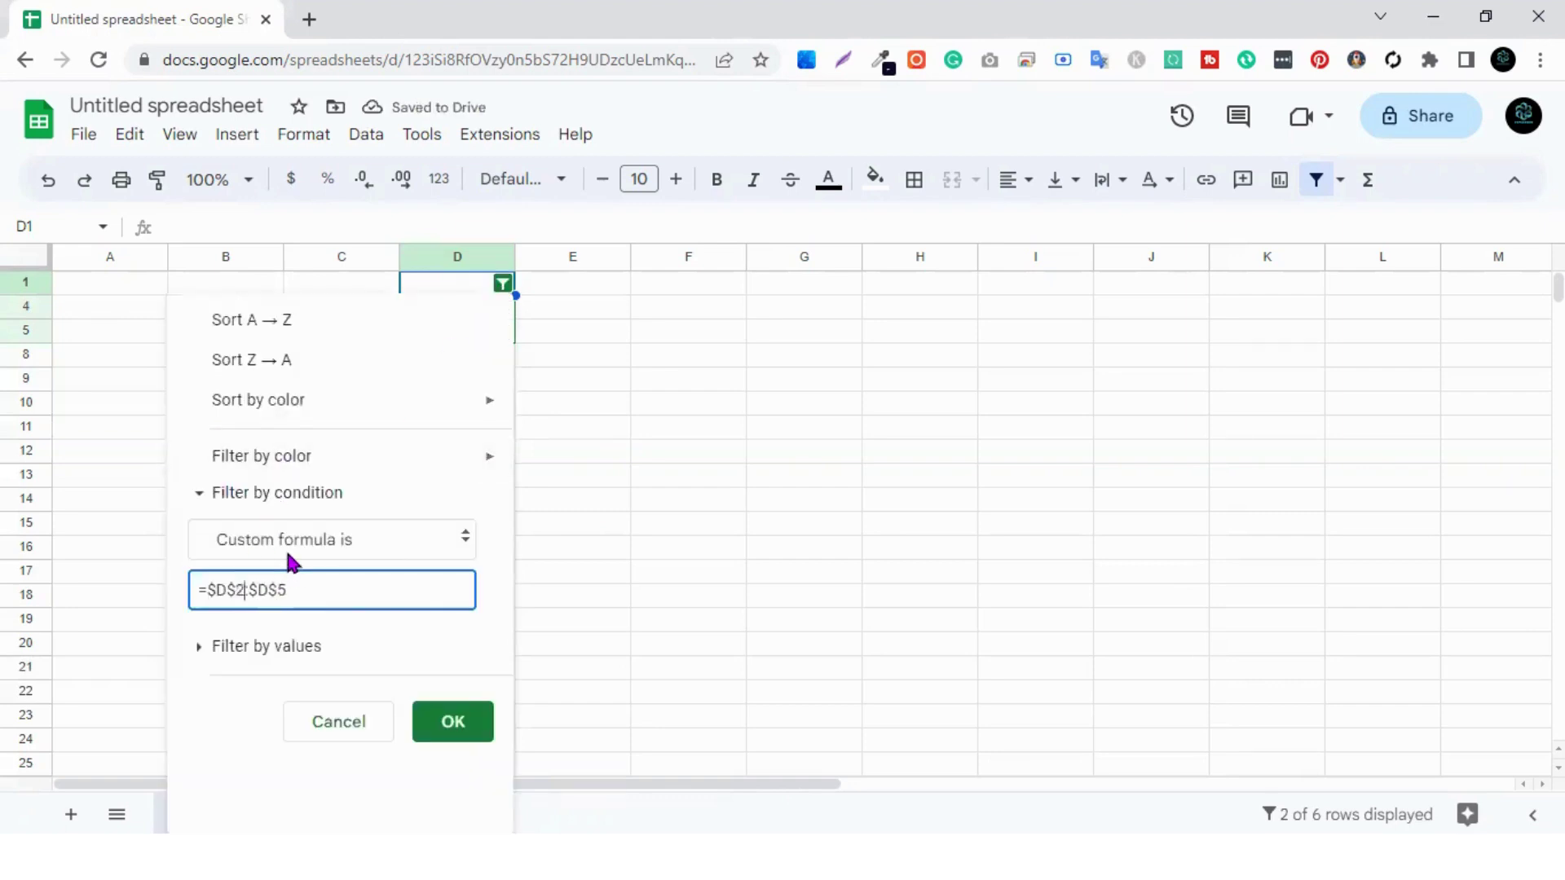
pyautogui.click(453, 722)
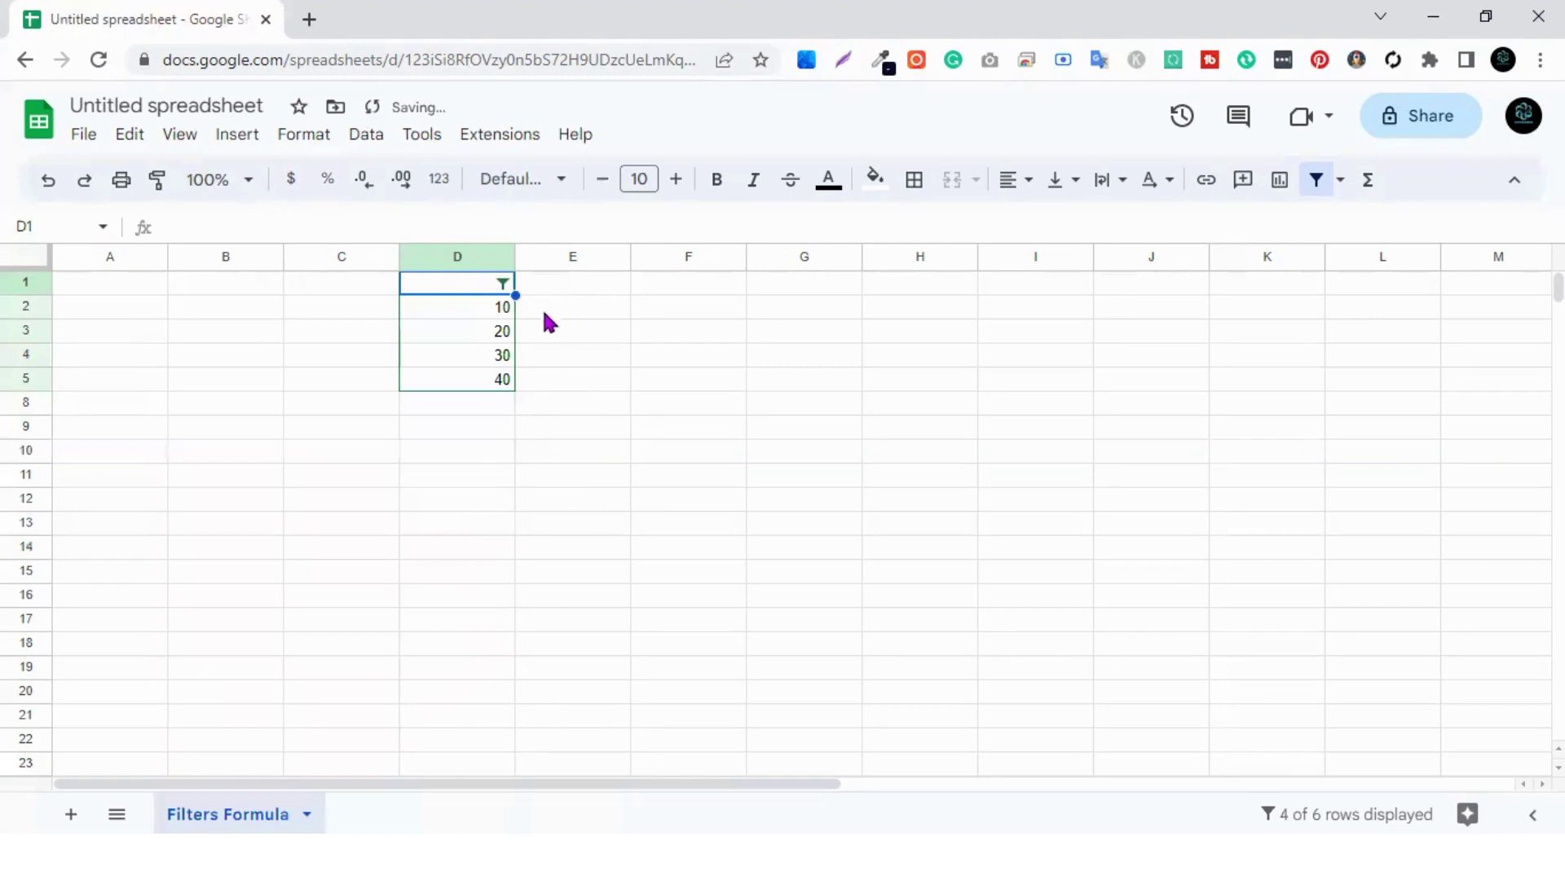